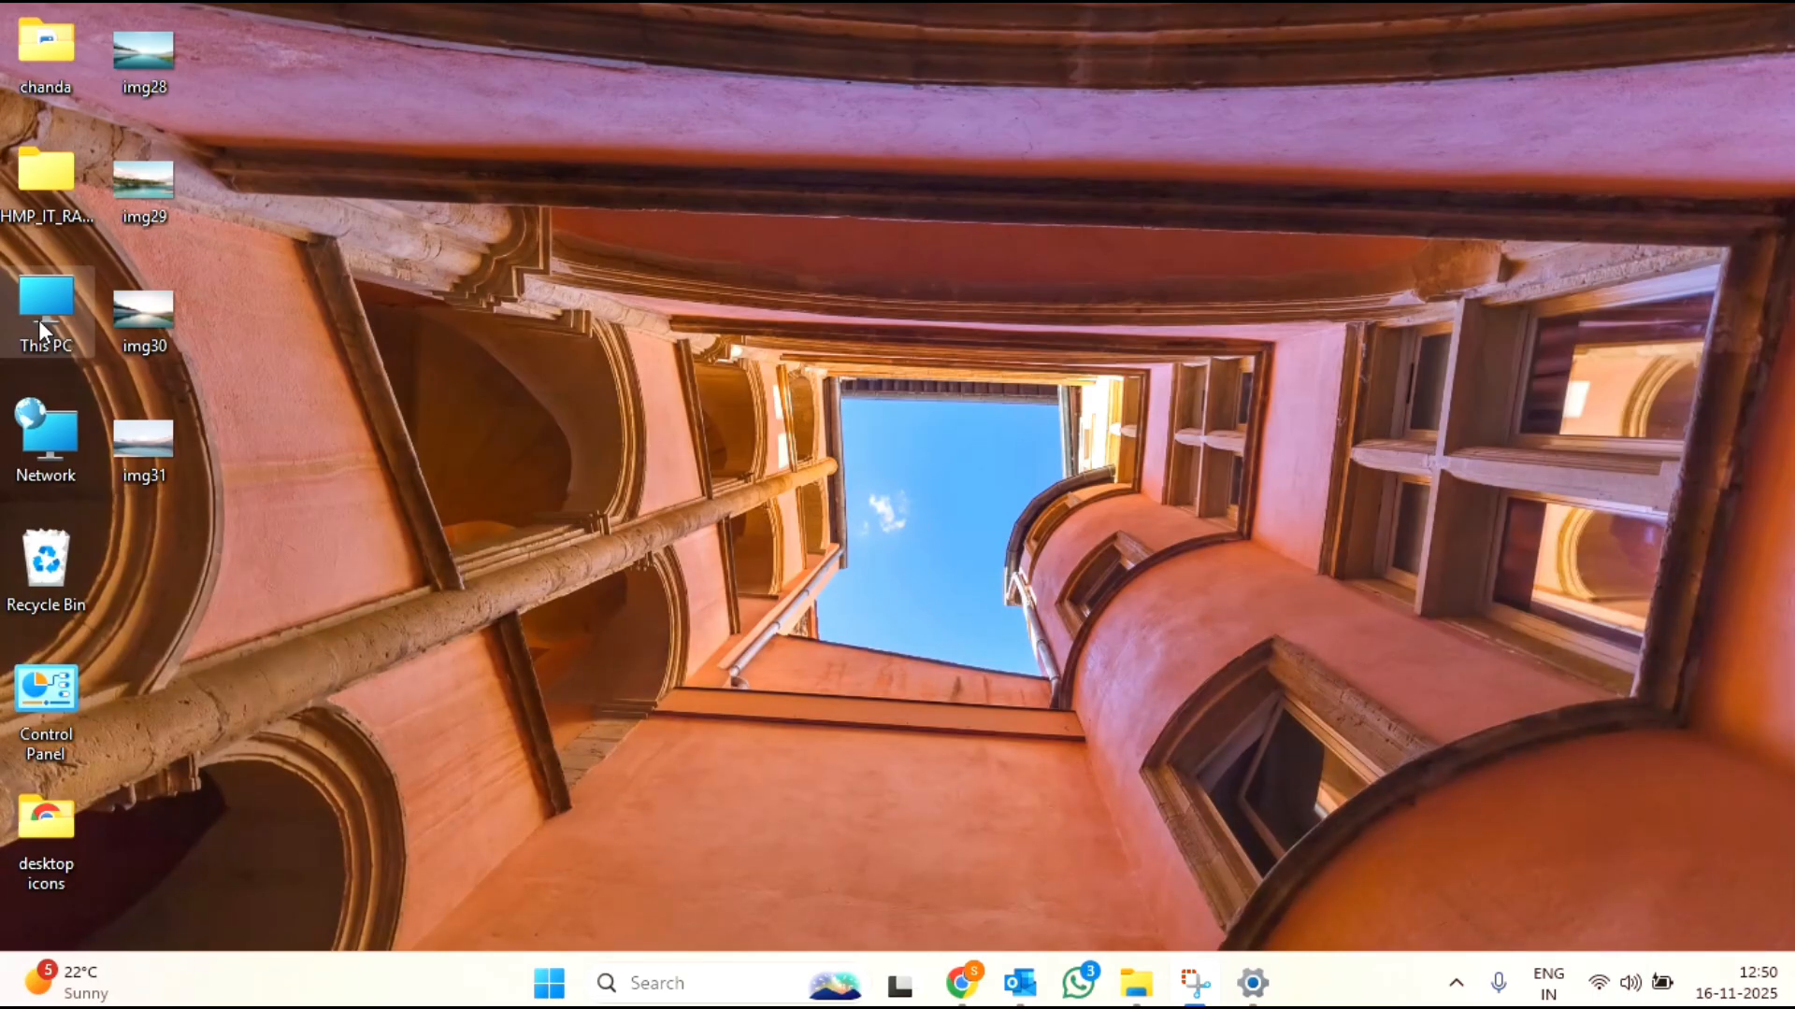
Step: Open the Windows folder on the OS (C:) drive from This PC
double_click(39, 321)
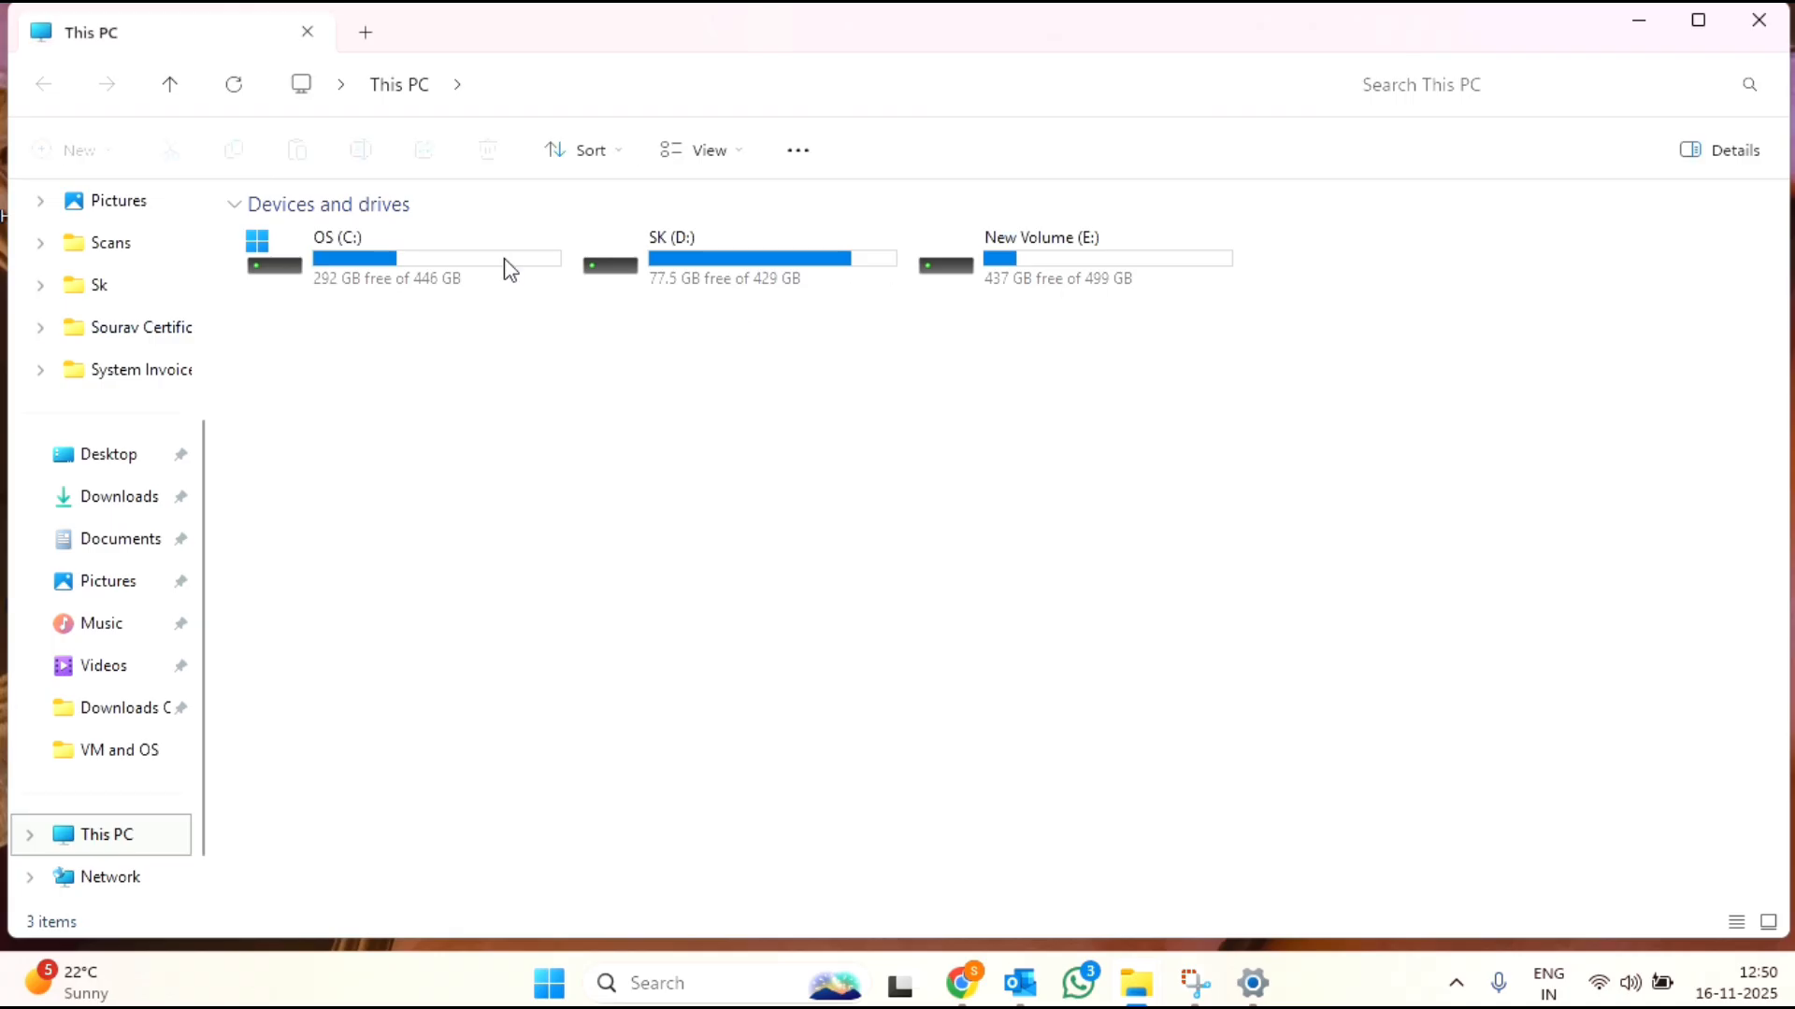
mouse_move(448, 286)
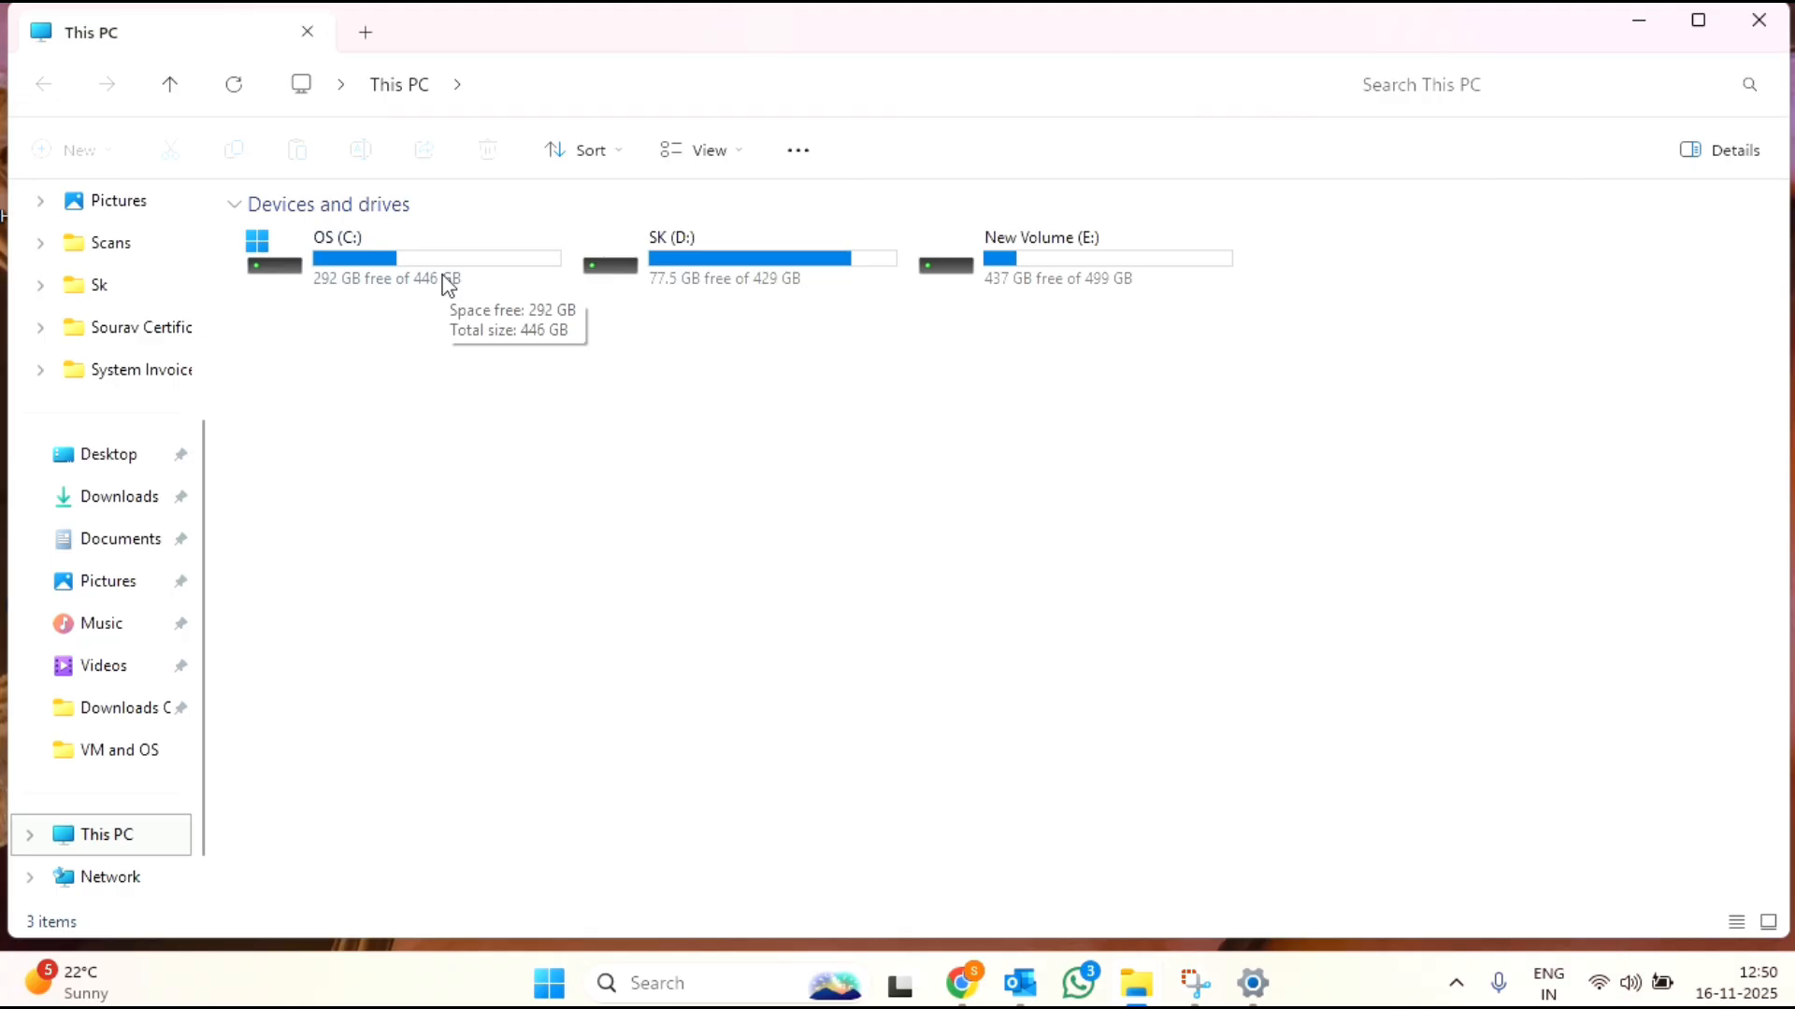
double_click(449, 285)
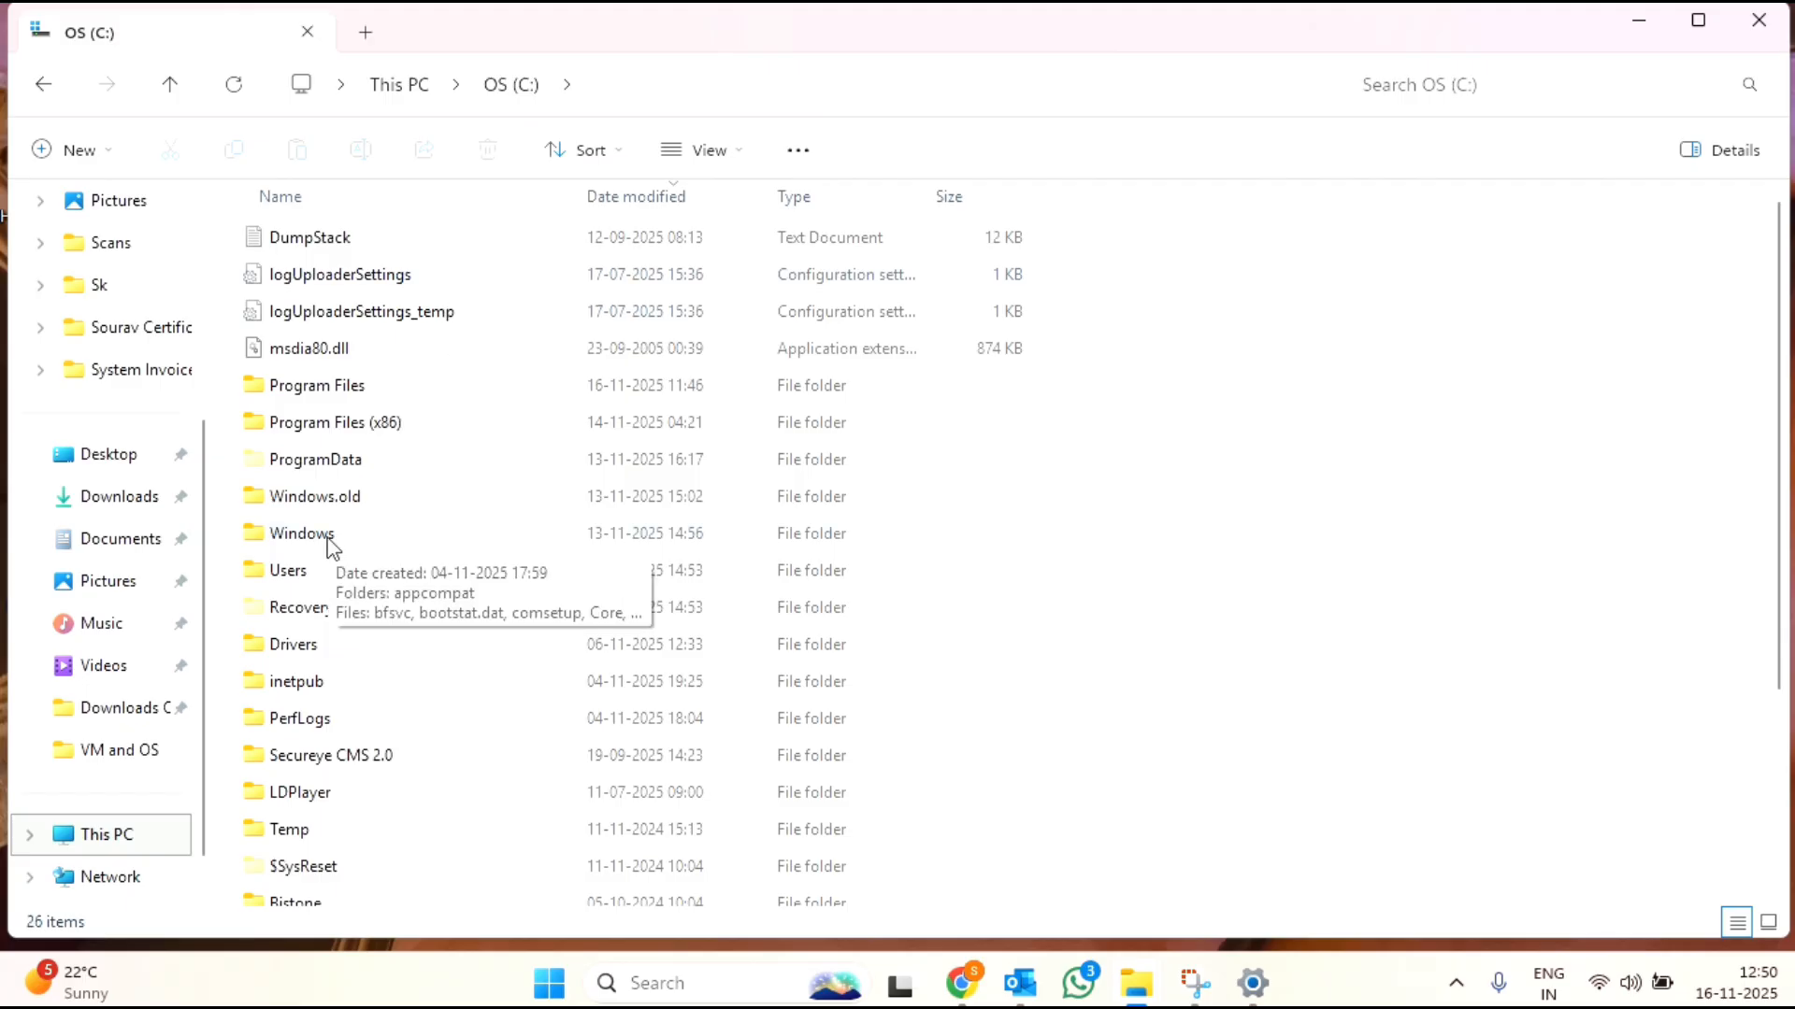
double_click(301, 534)
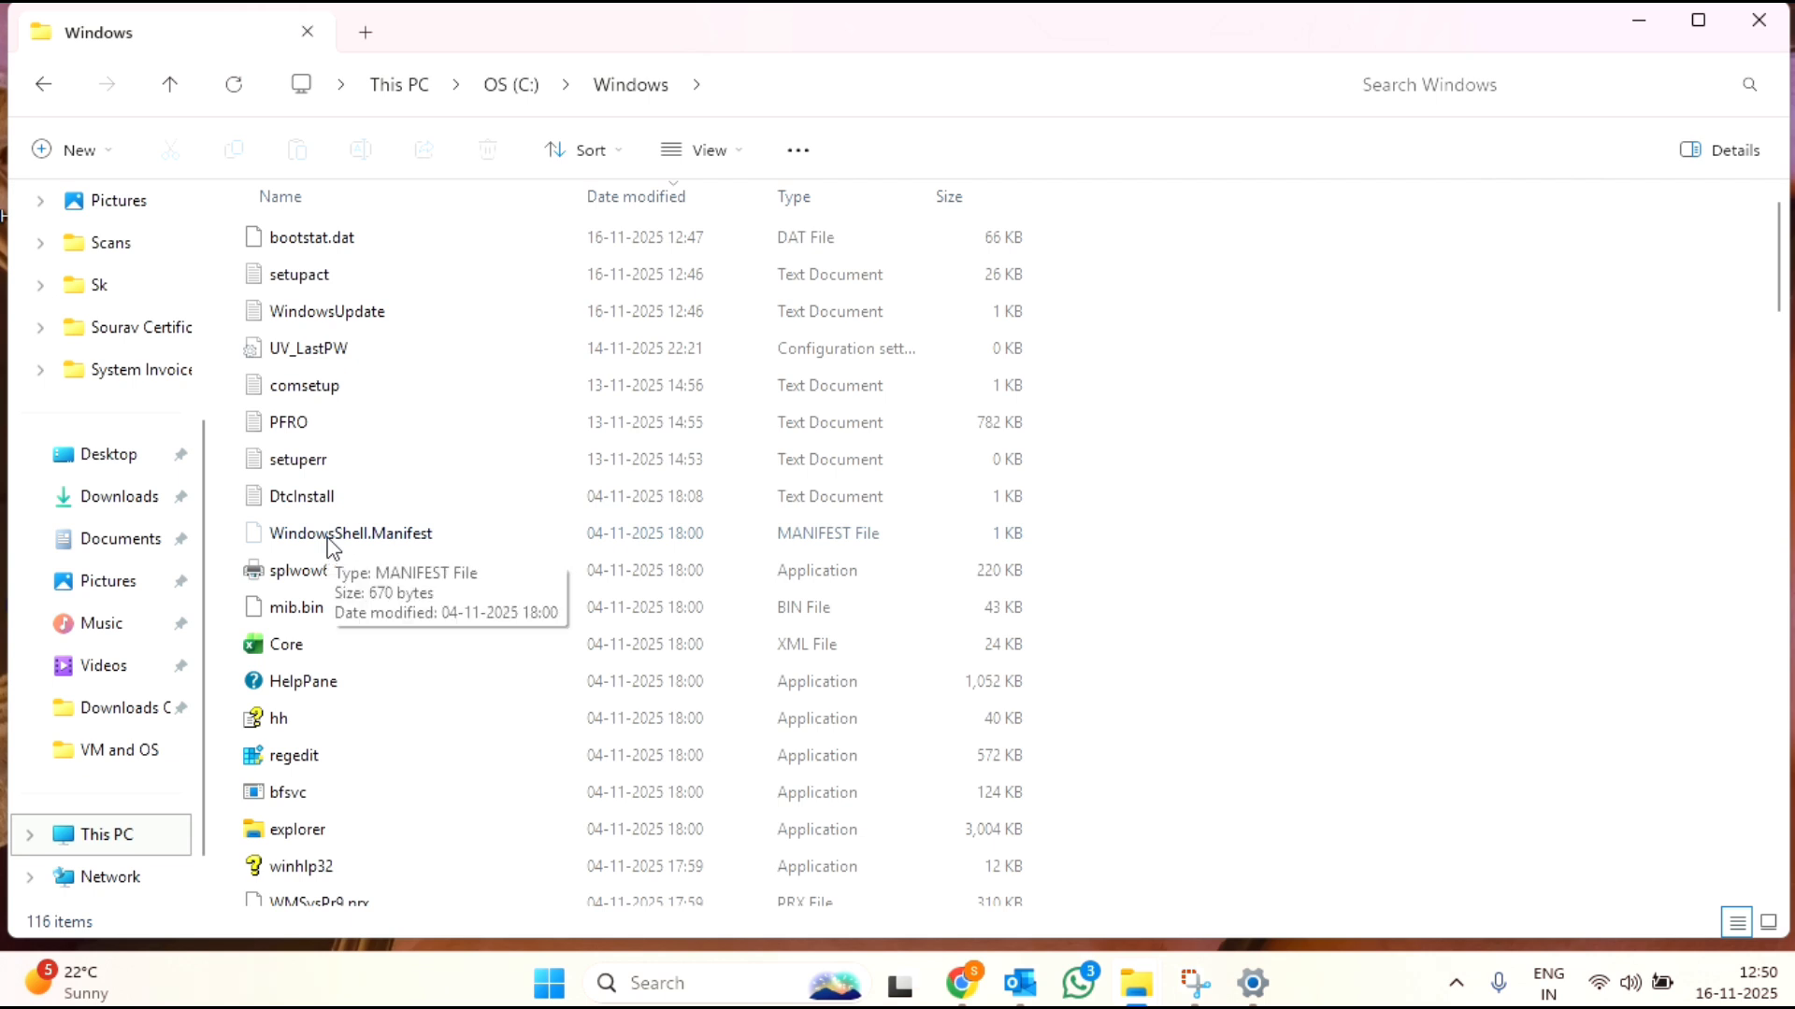
Step: Search the Windows folder for "web" and open the Web folder located in C:\Windows
click(1445, 94)
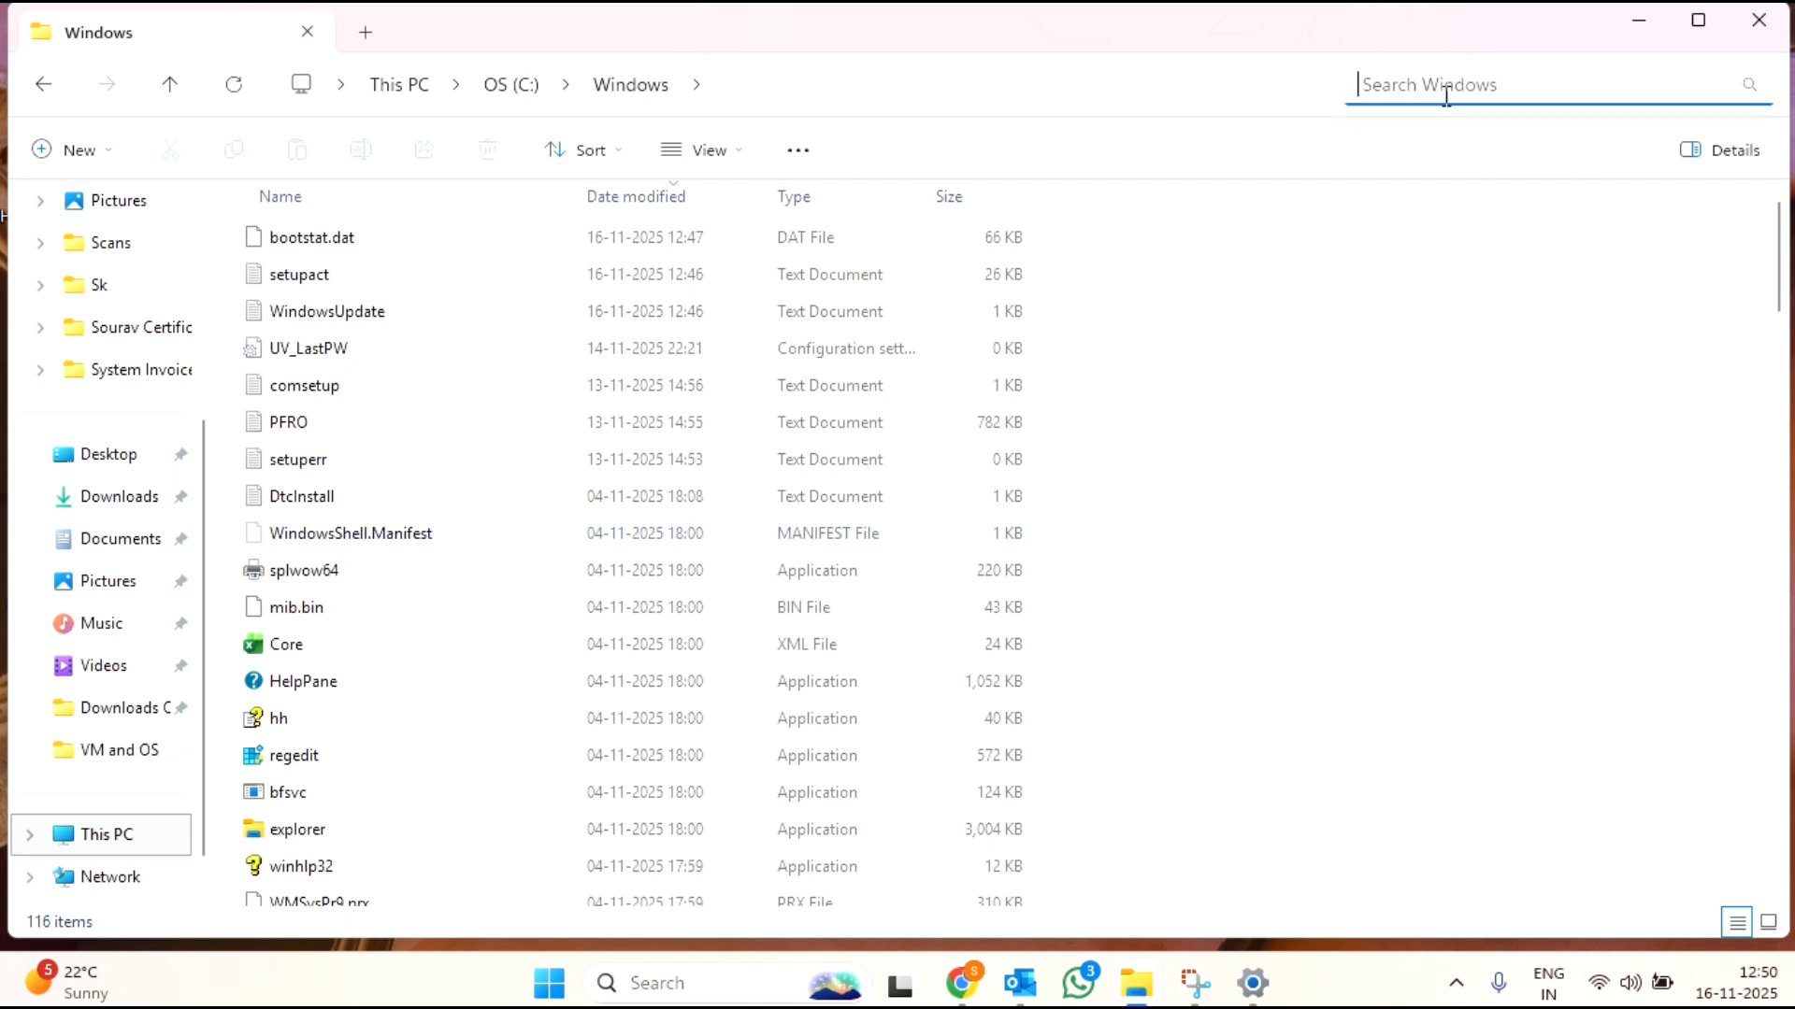
text(web)
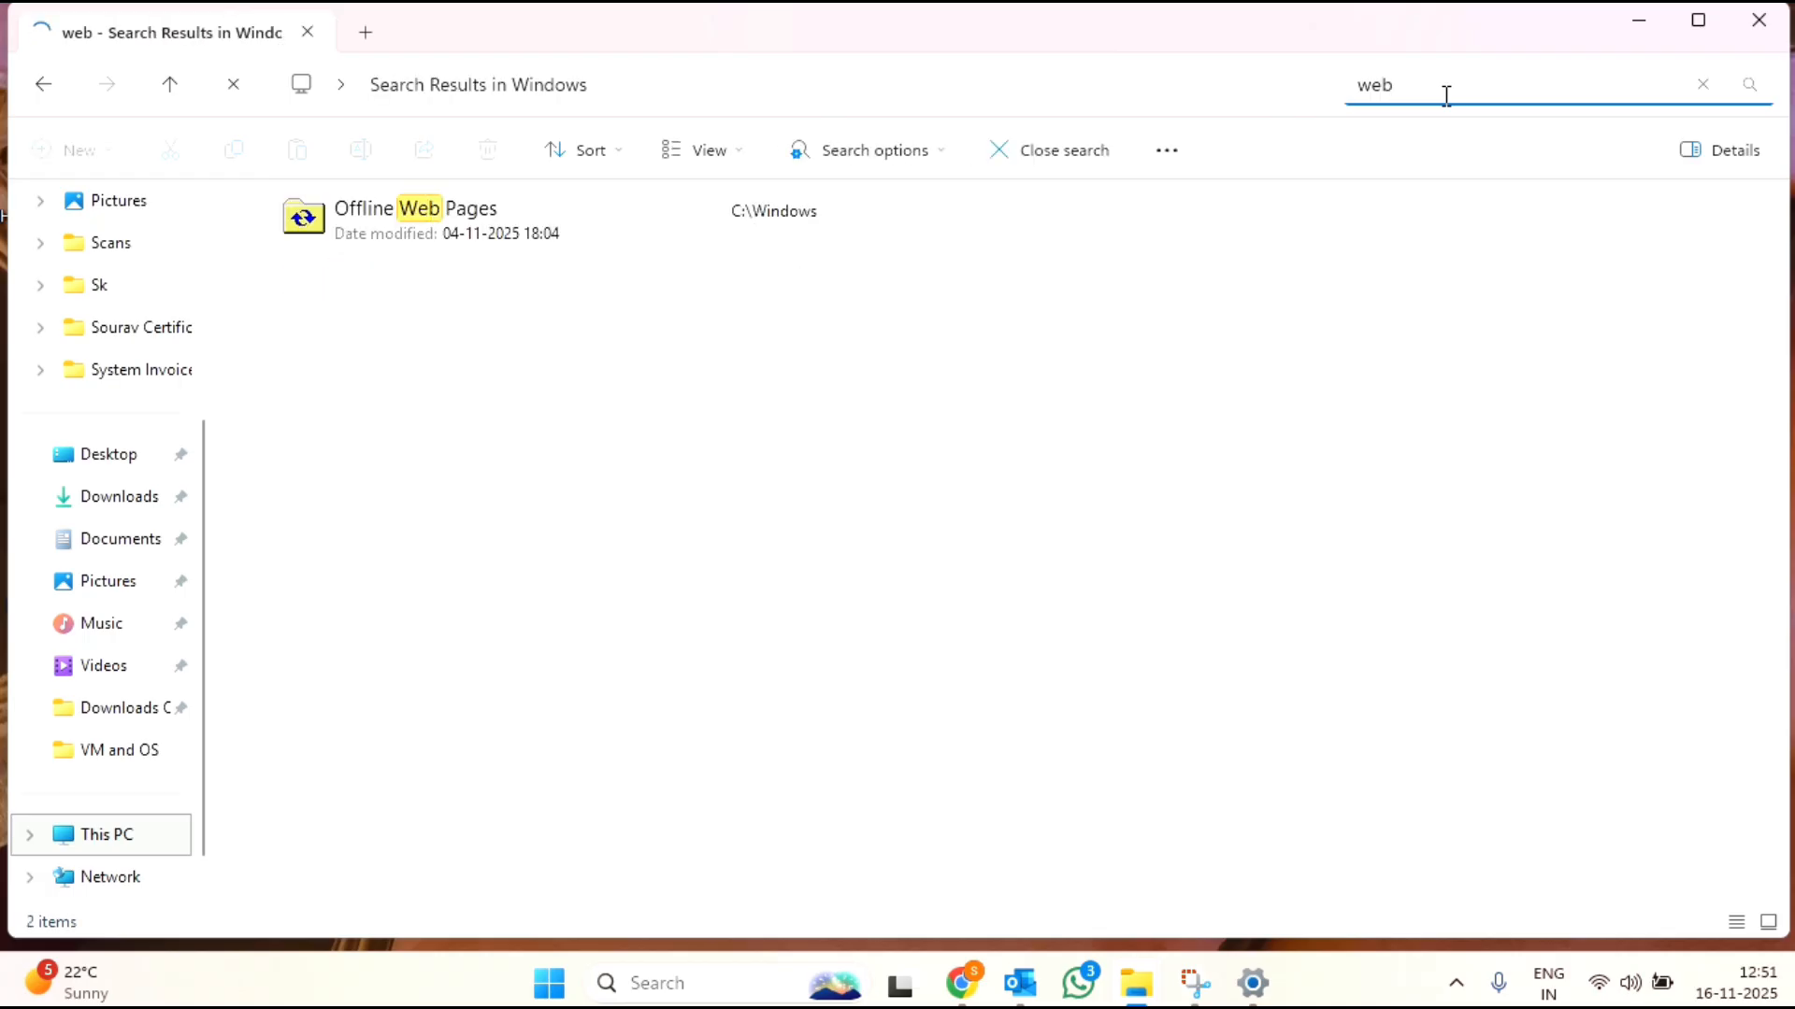
key(Return)
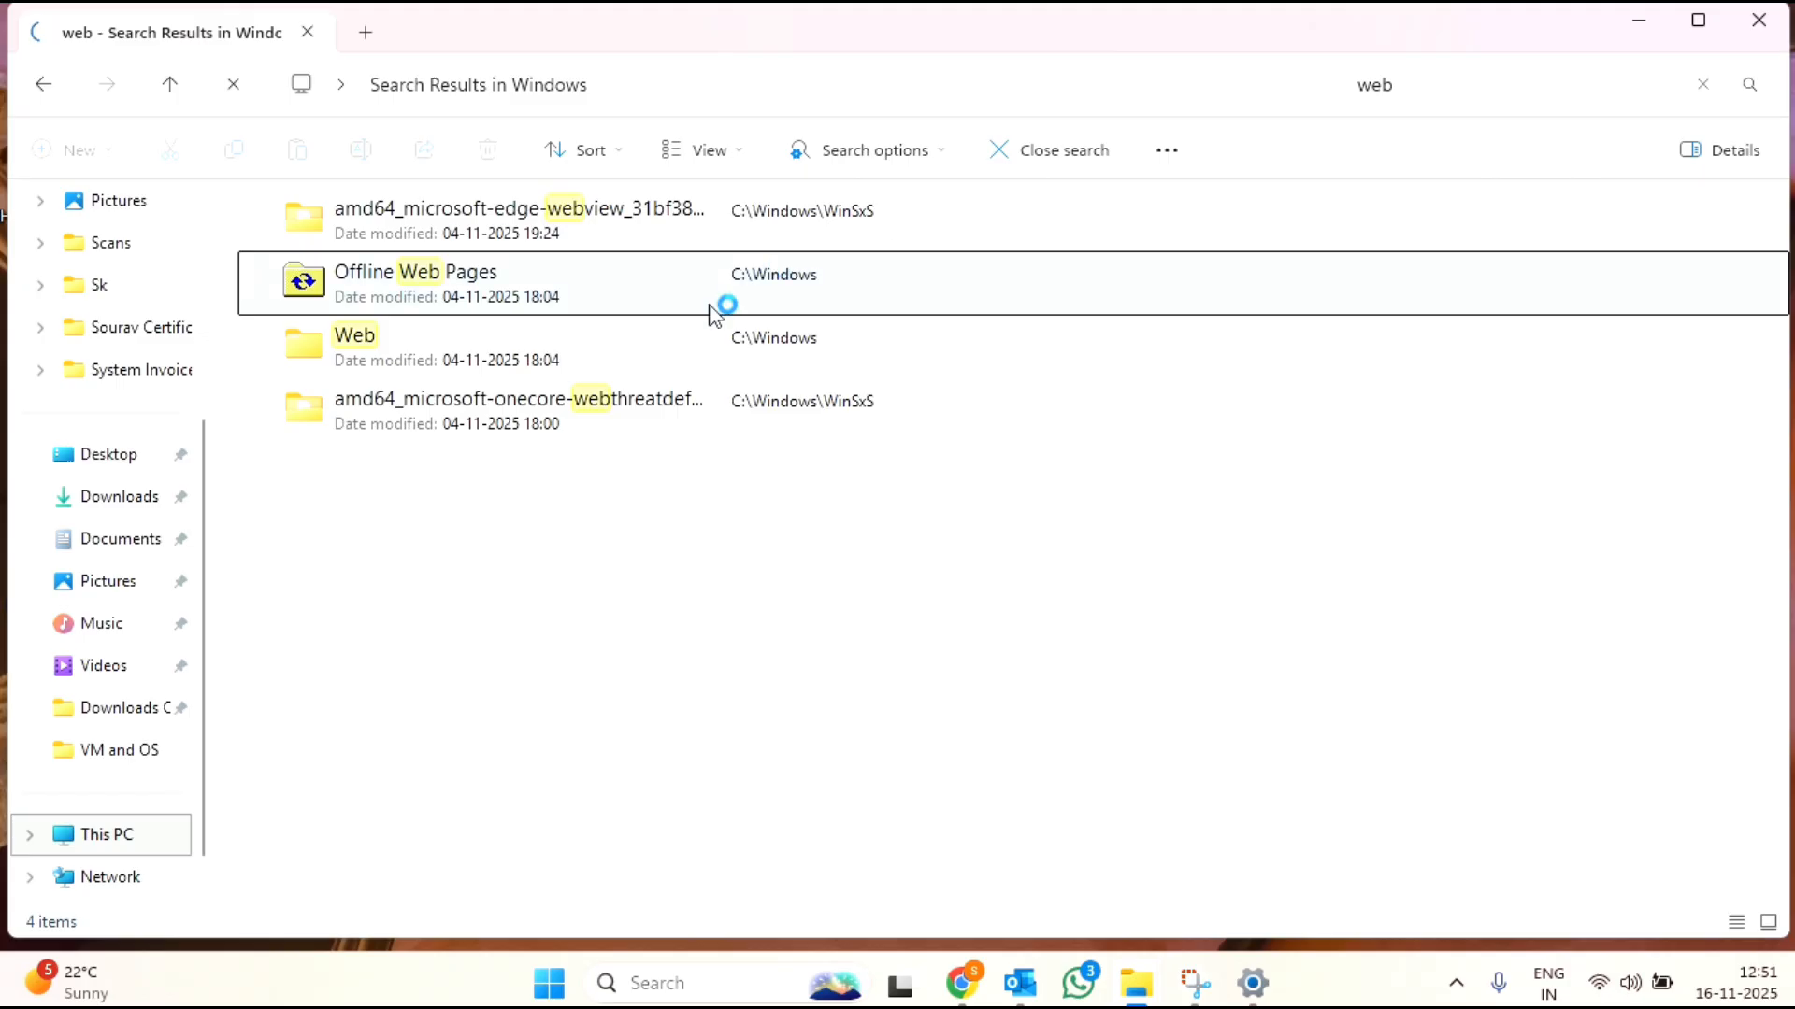
click(588, 361)
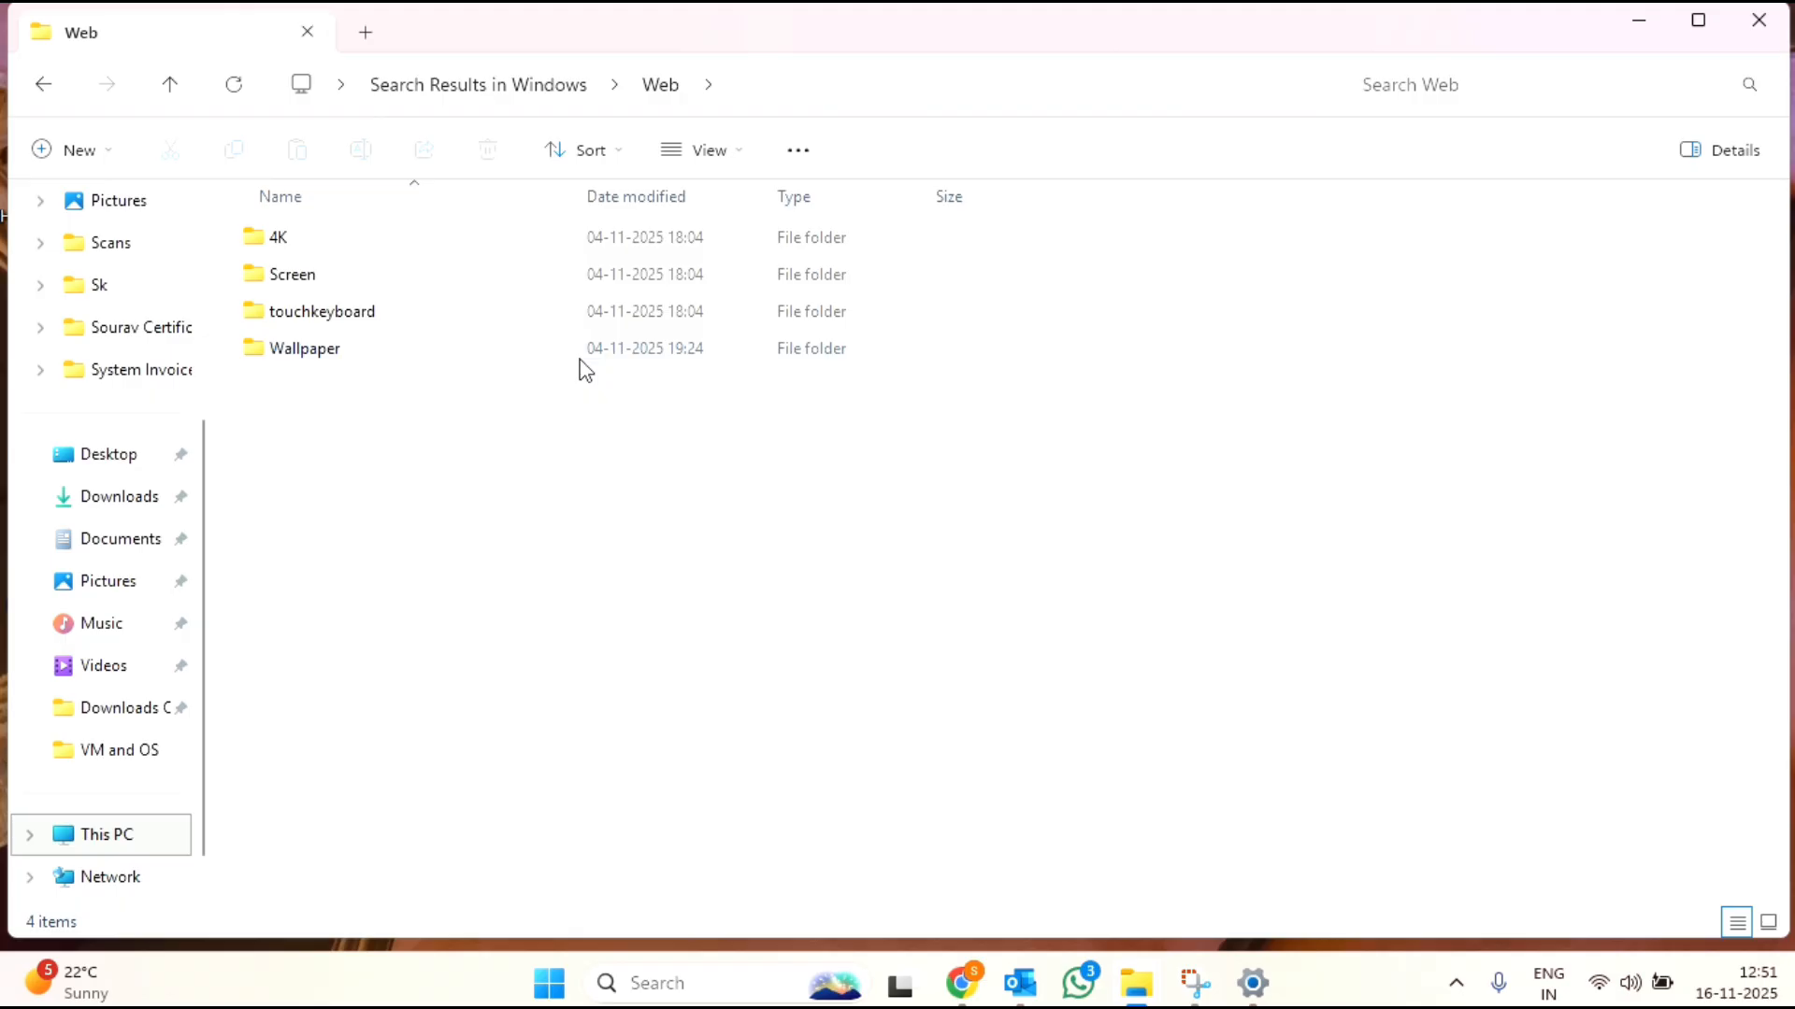
Step: Open the Sunrise folder inside the Wallpaper folder
click(479, 358)
double_click(481, 360)
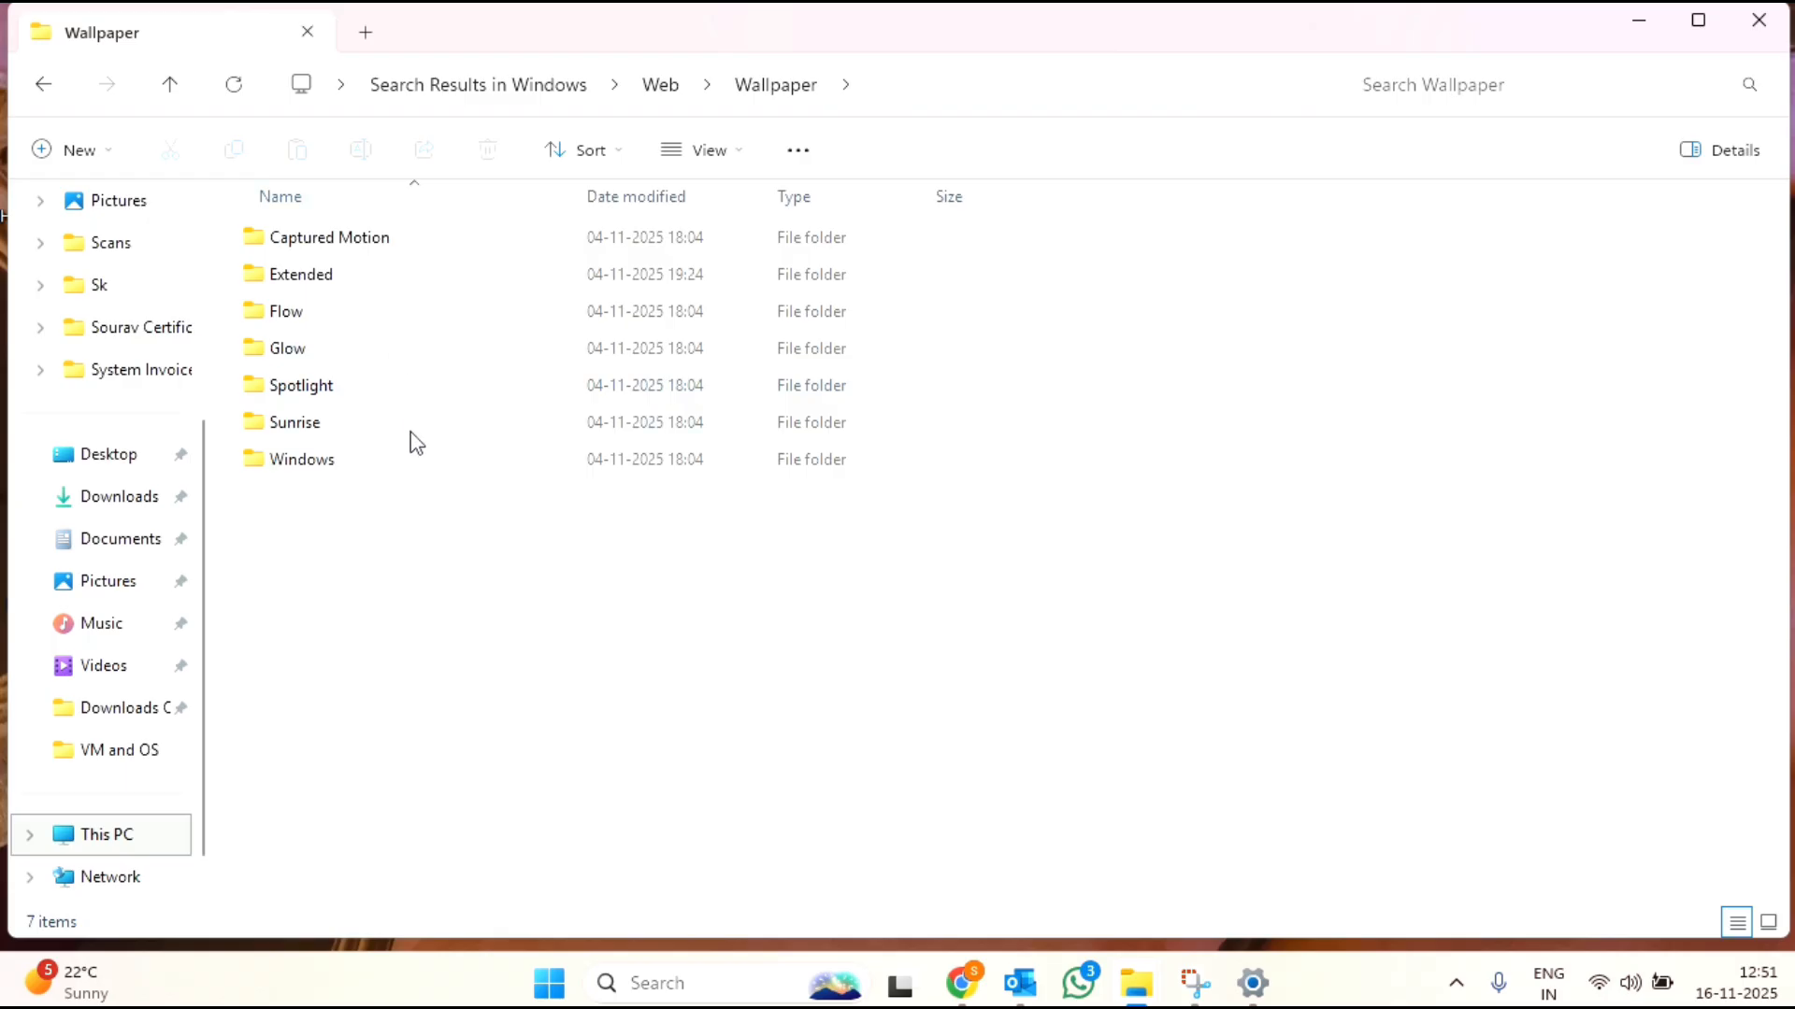
mouse_move(416, 444)
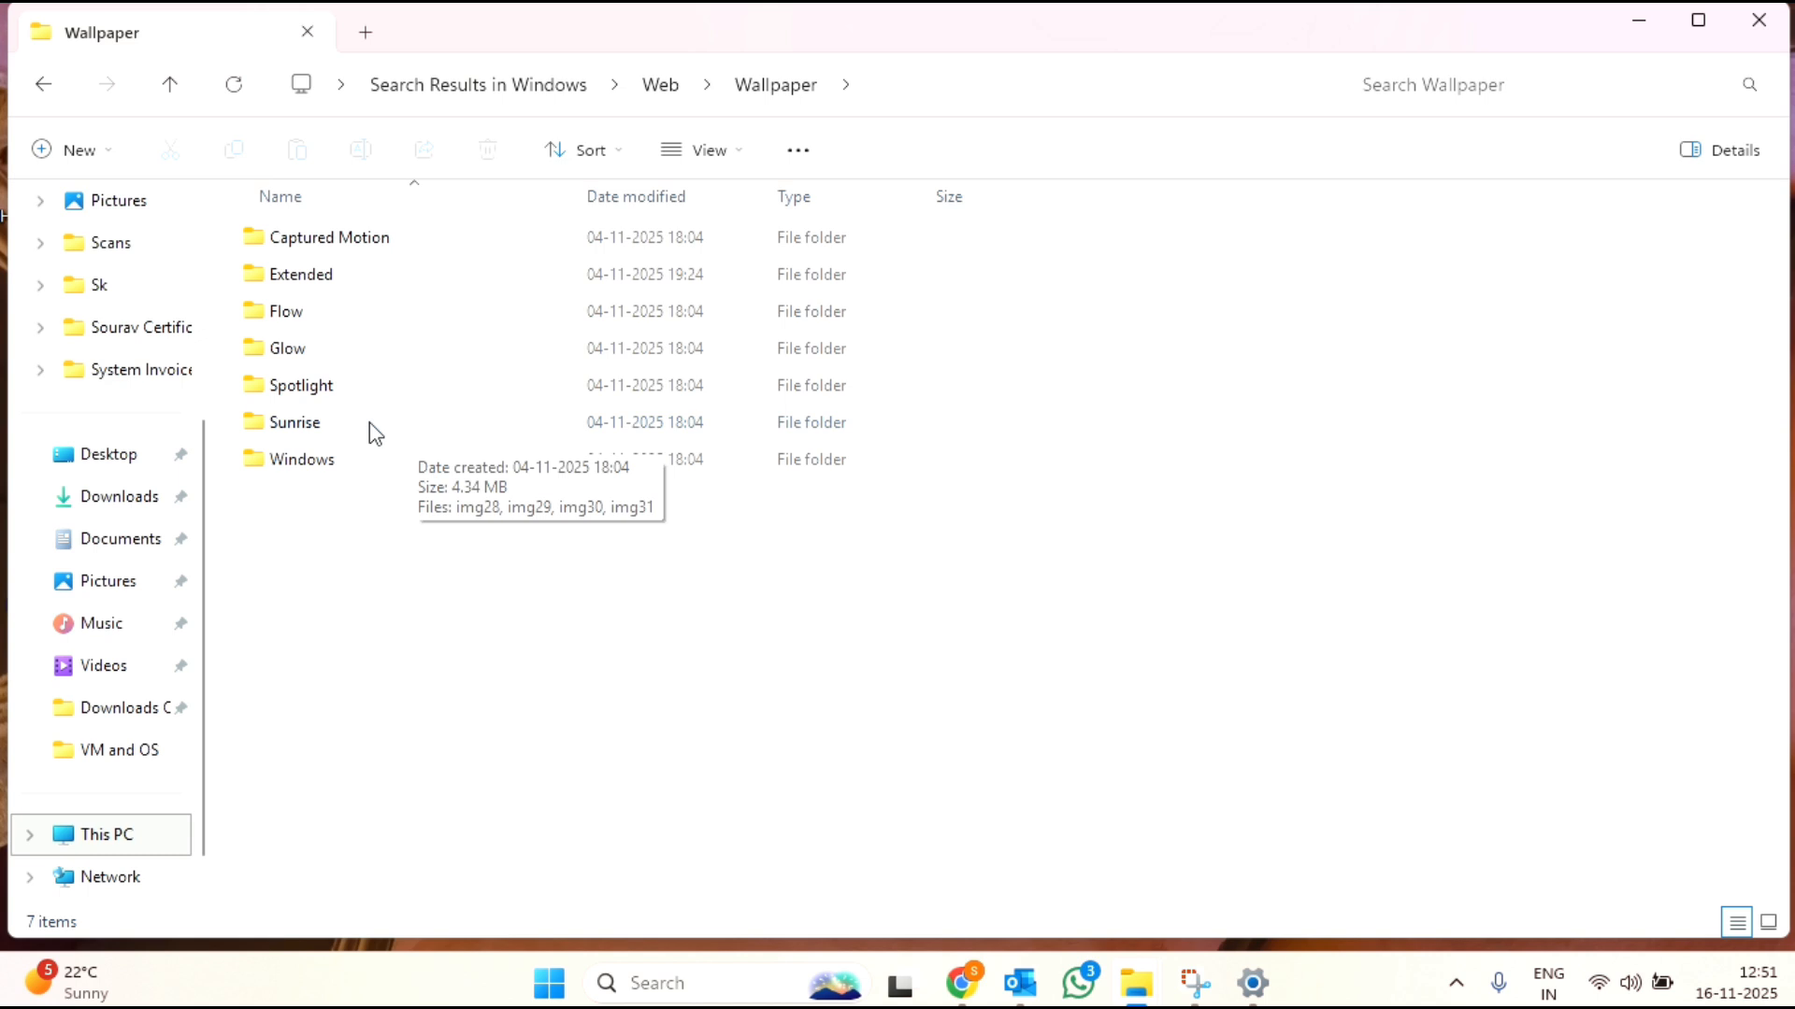
double_click(370, 423)
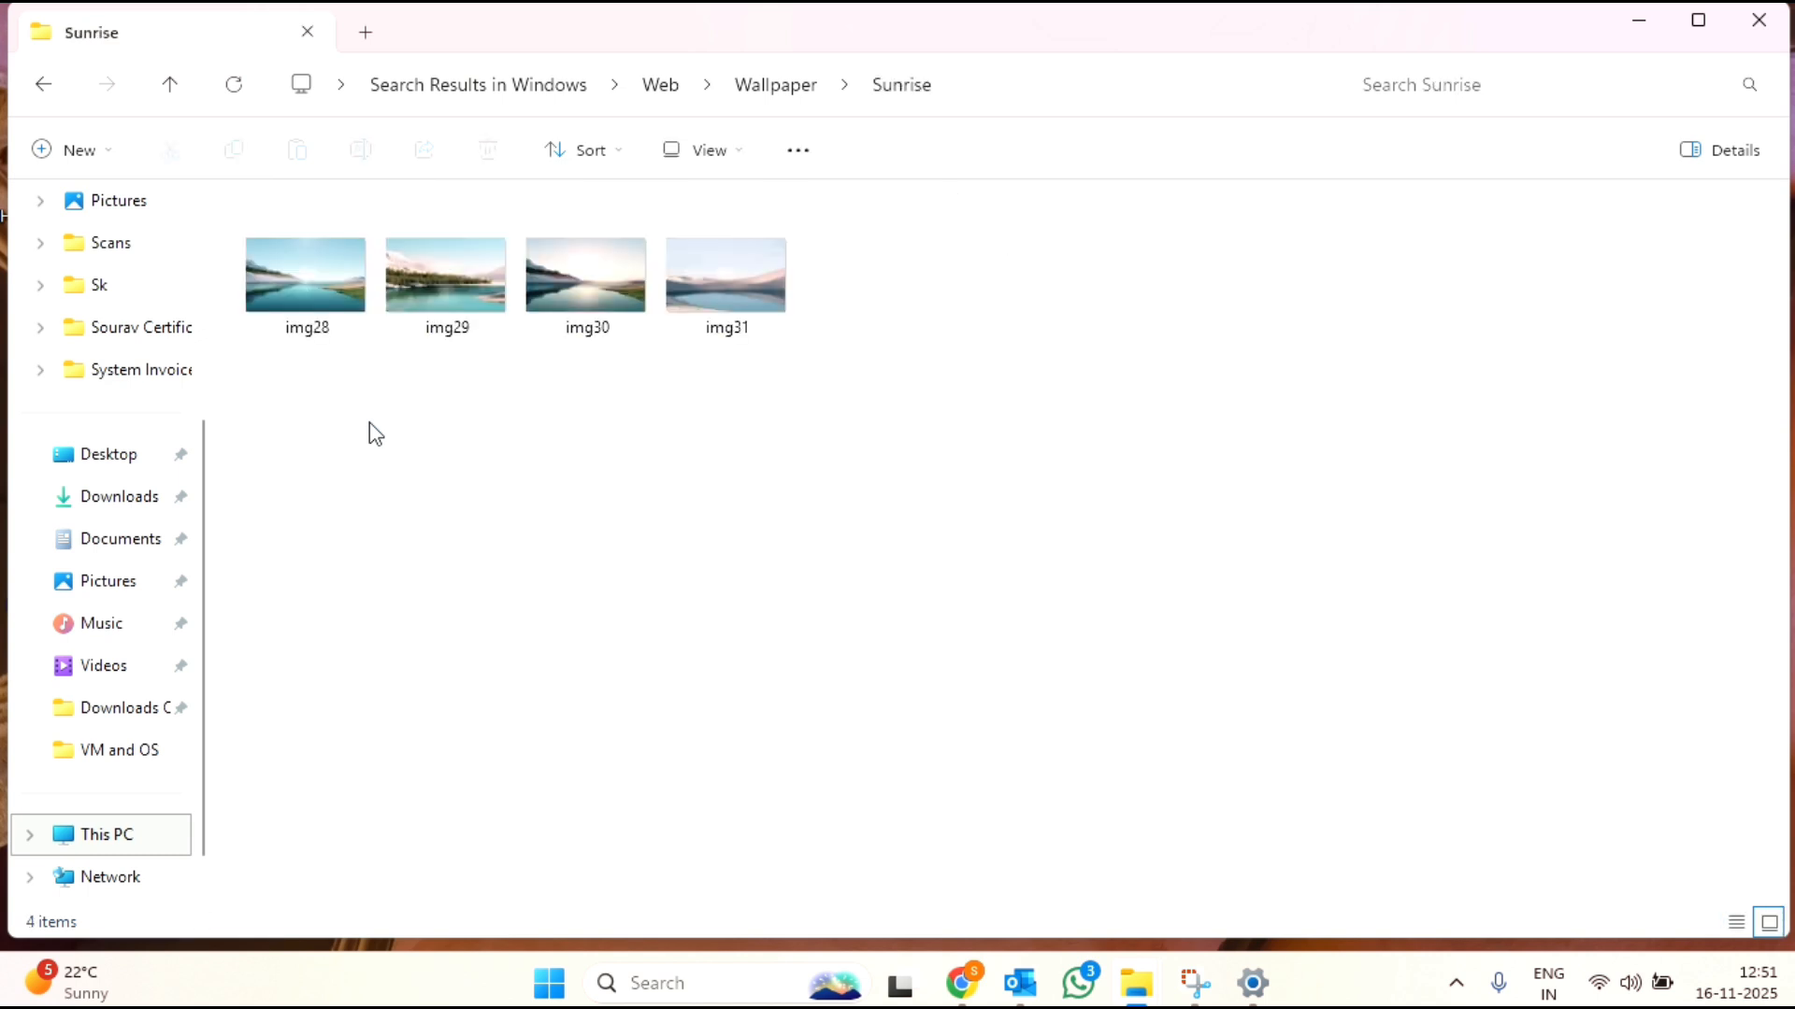
Step: Select the four images img28, img29, img30 and img31 in the Sunrise folder and copy them
click(280, 294)
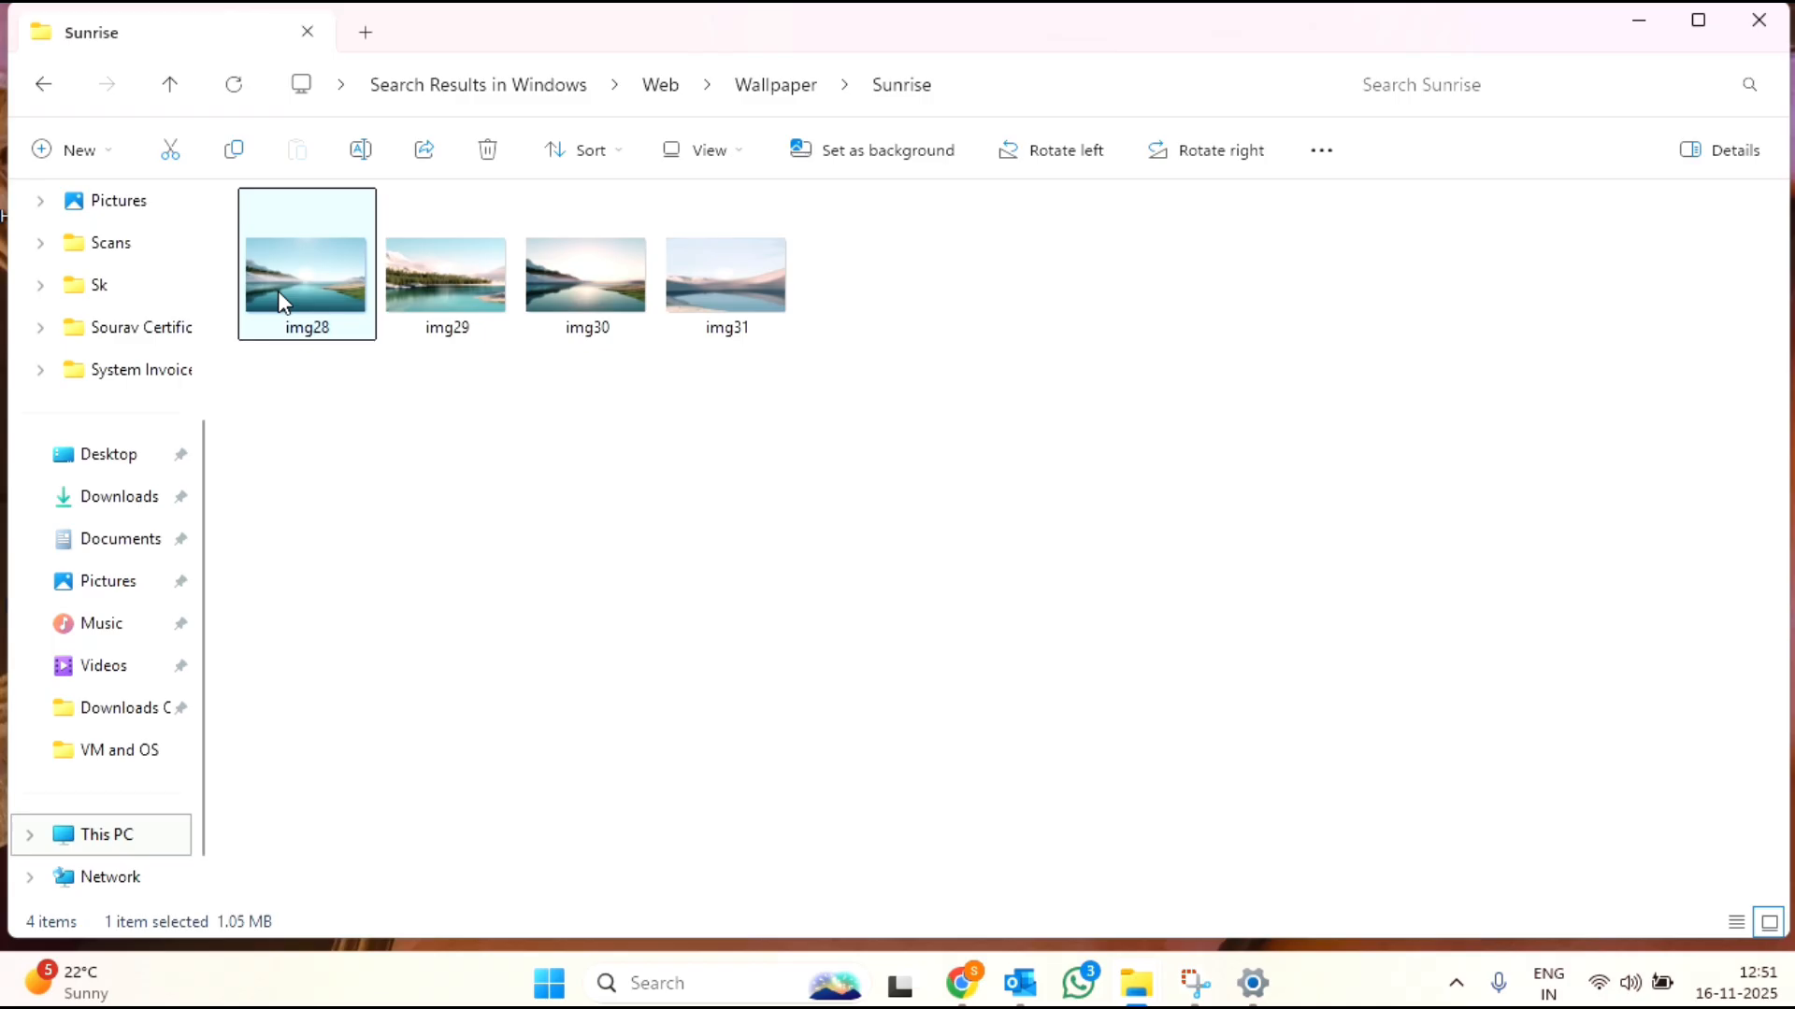
shift+click(590, 288)
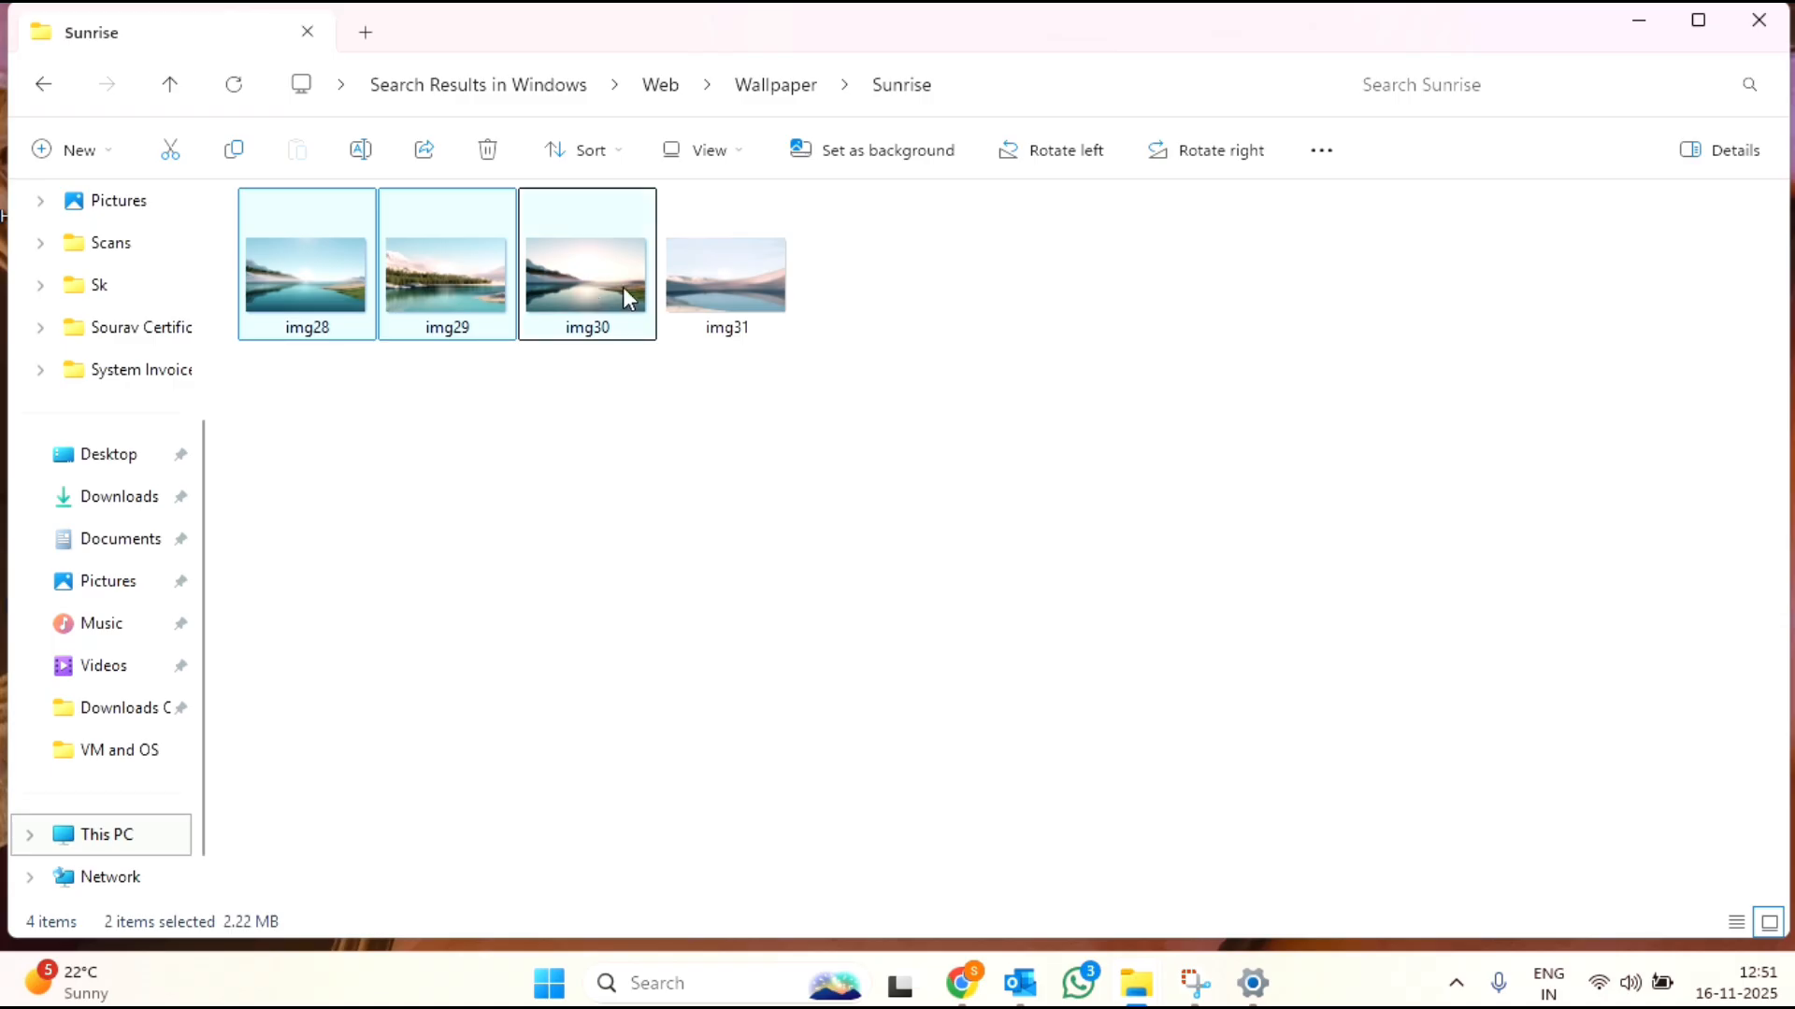
right_click(753, 313)
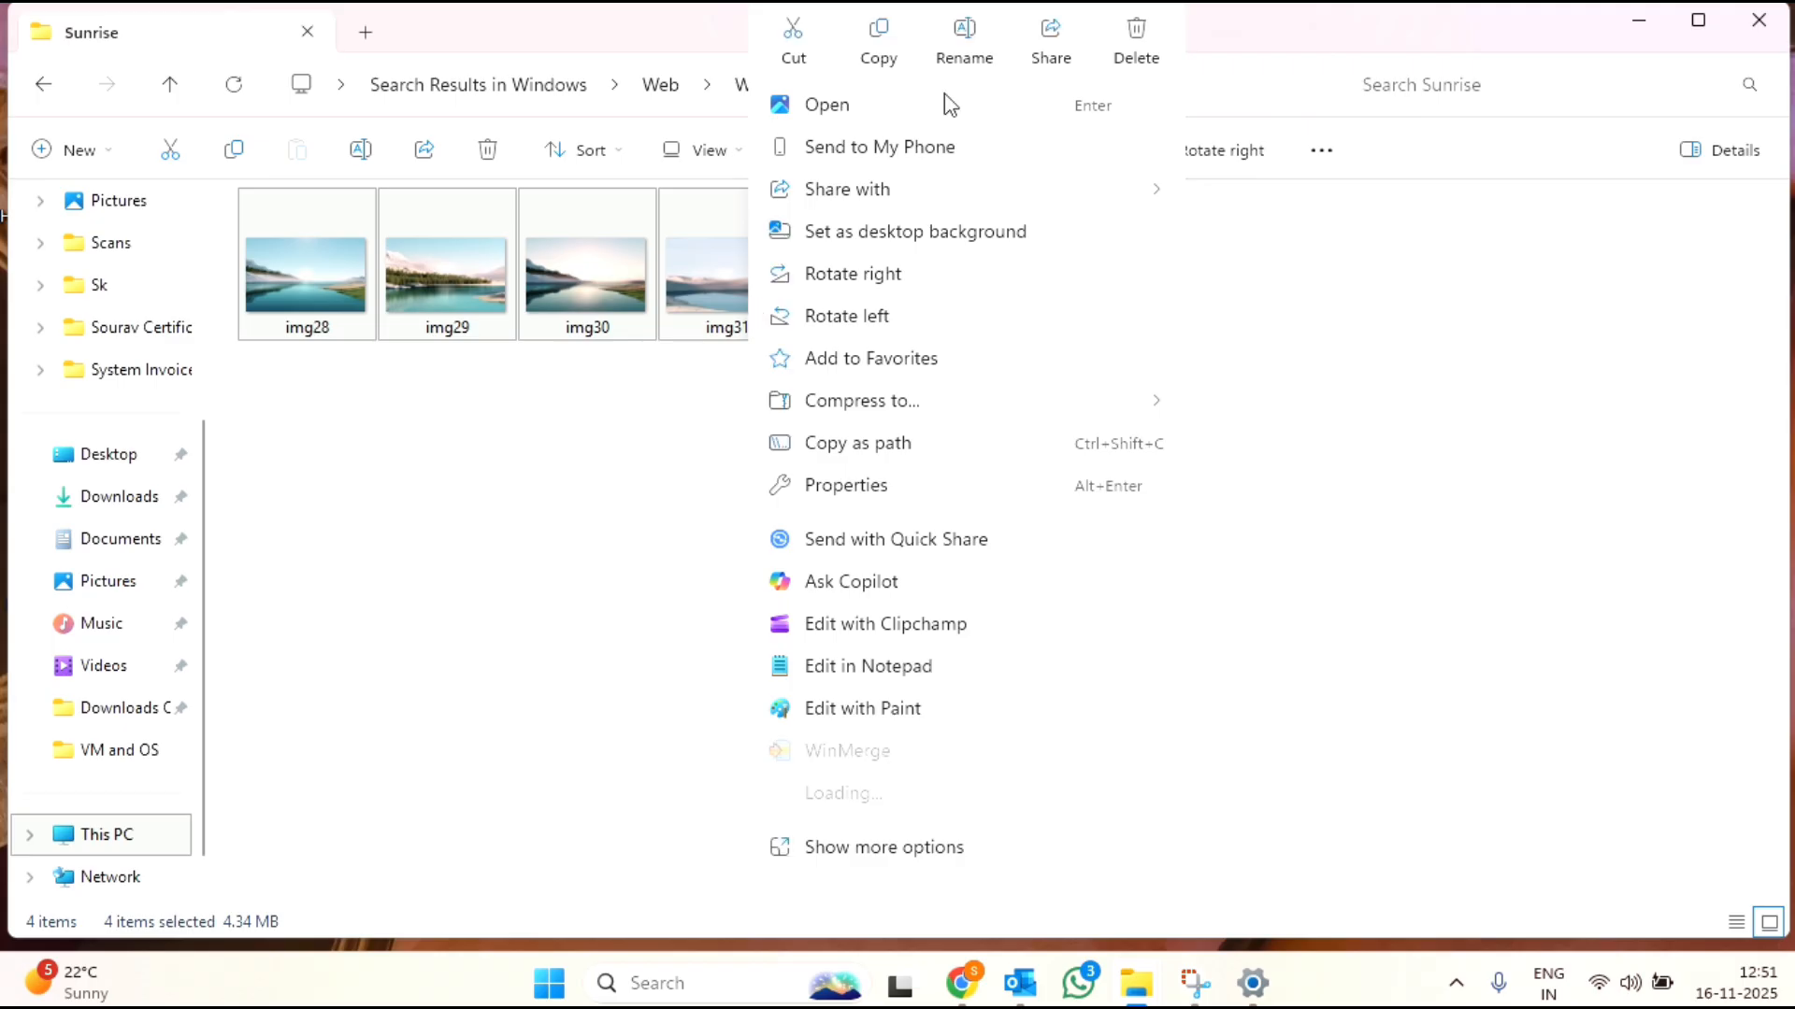
click(895, 37)
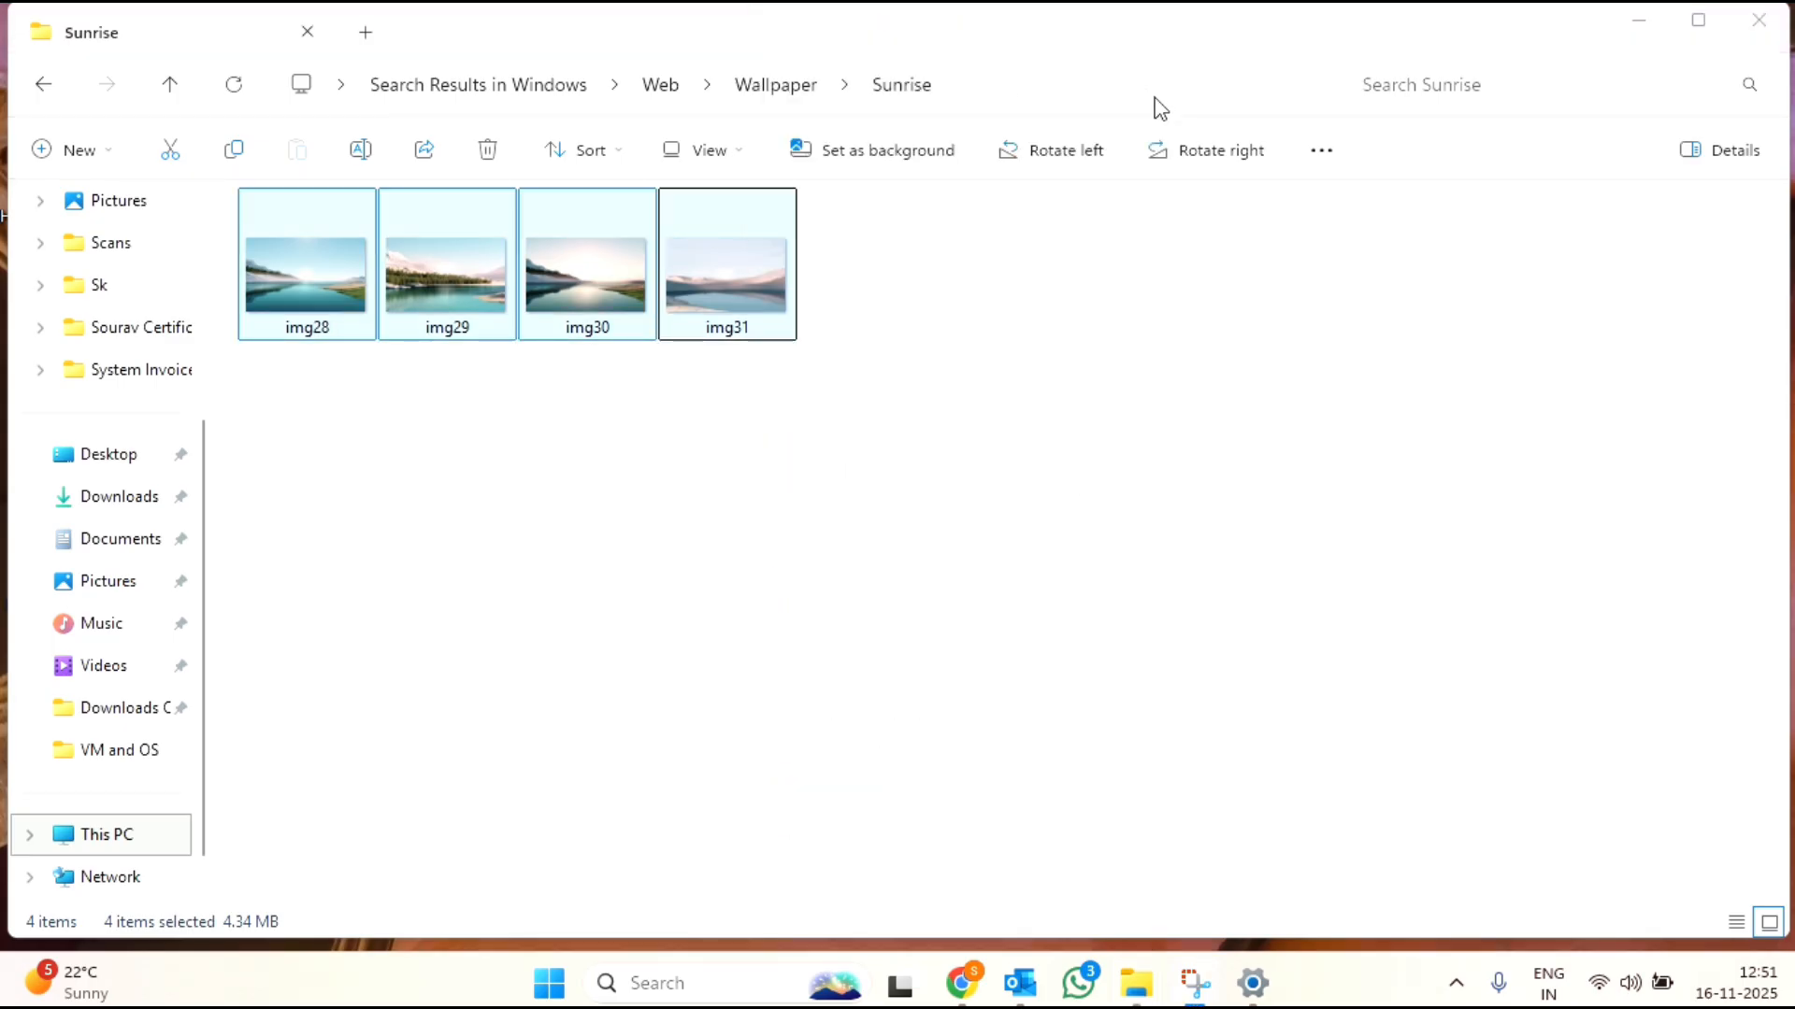
right_click(716, 232)
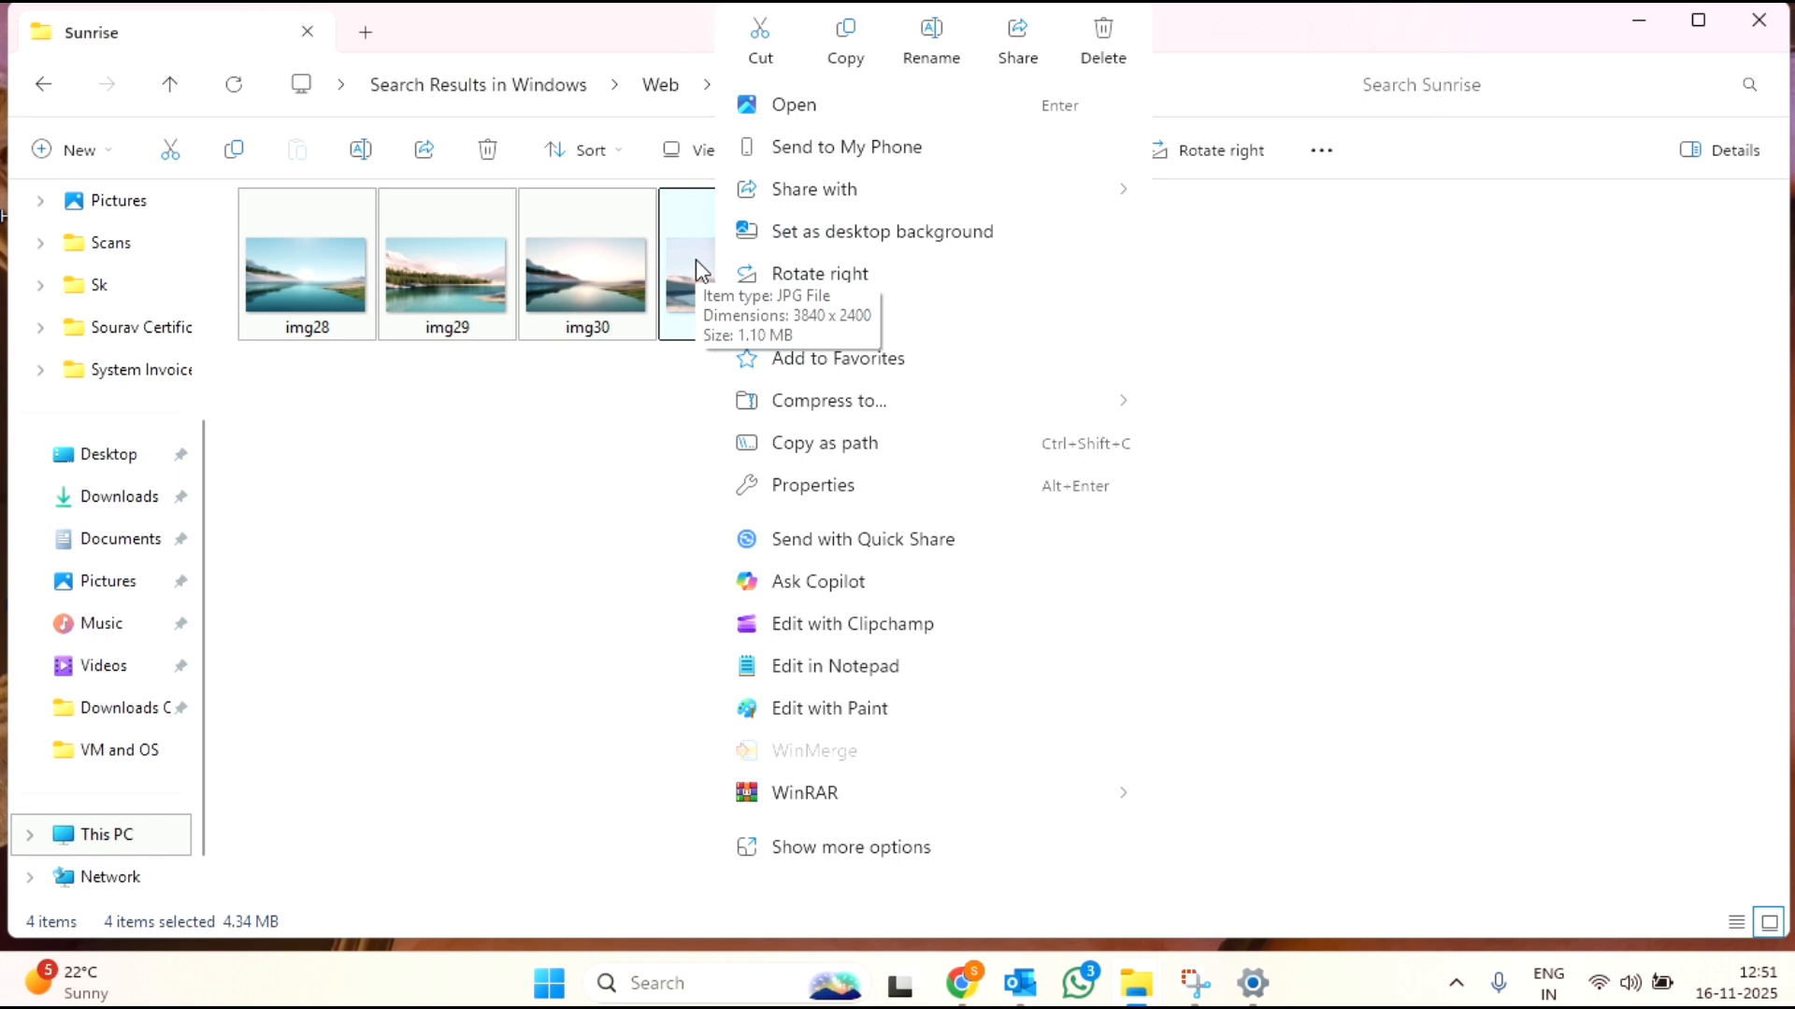
key(Escape)
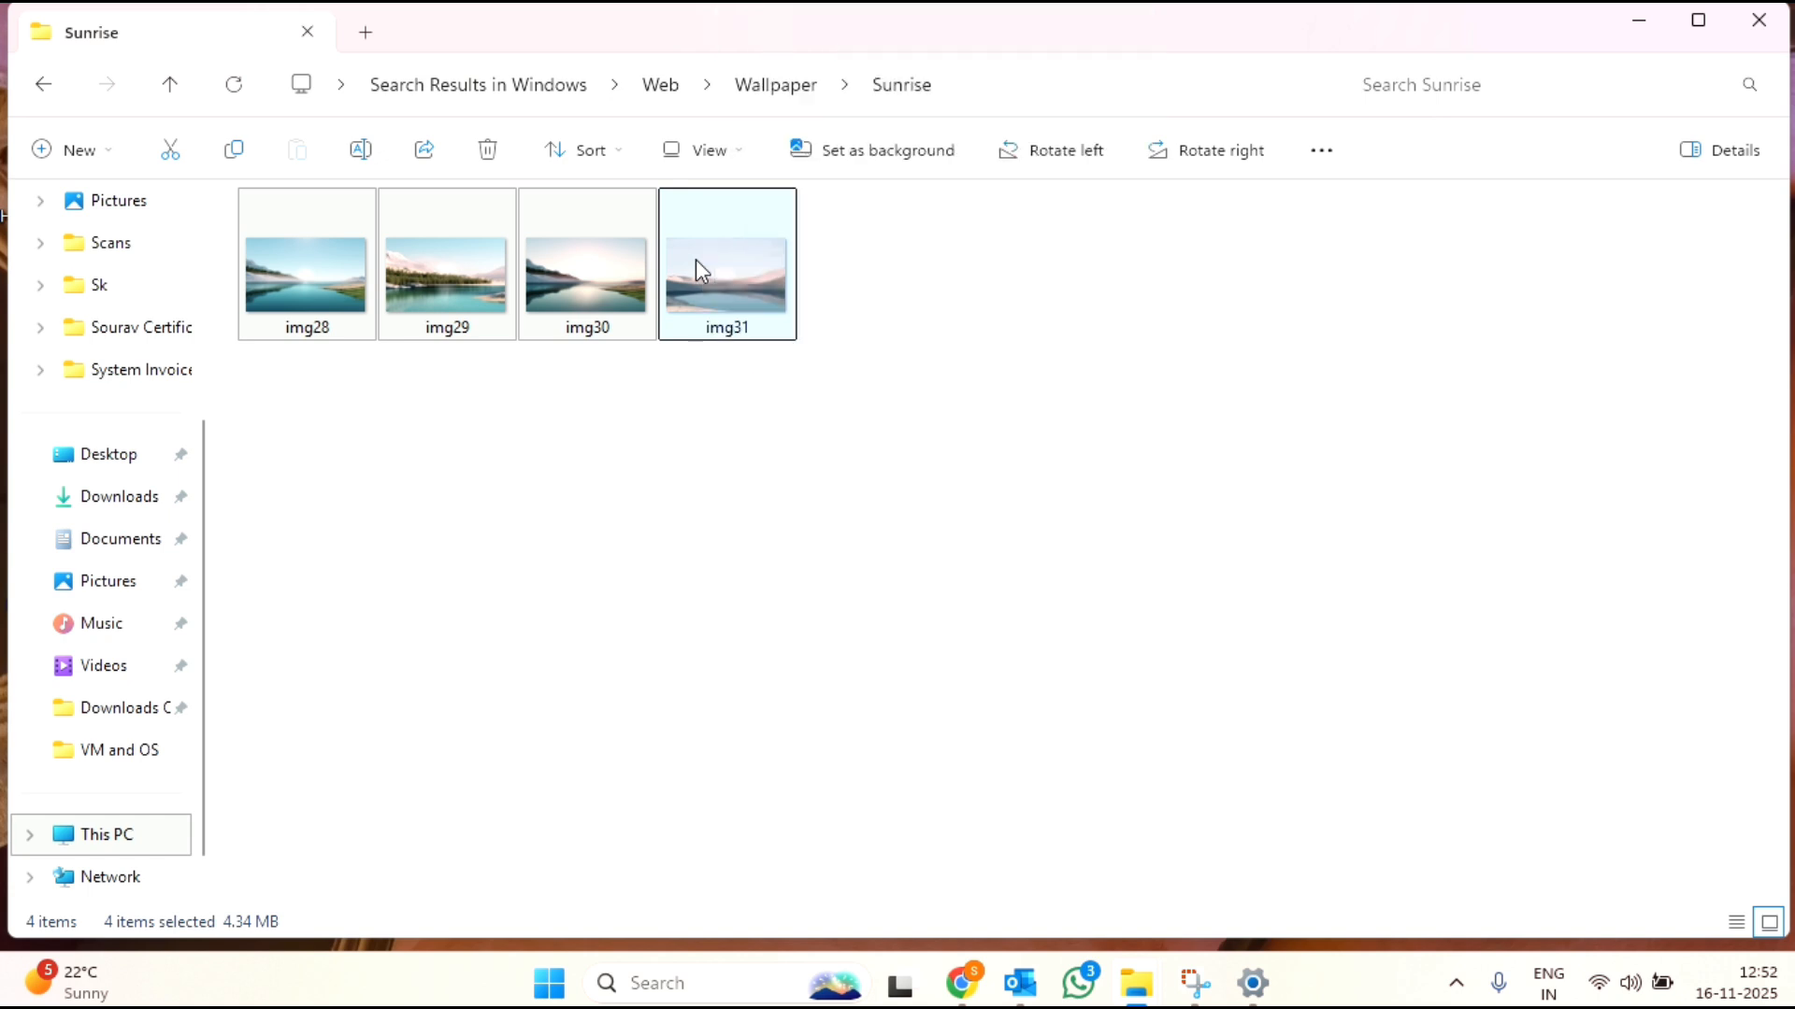
key(ctrl+c)
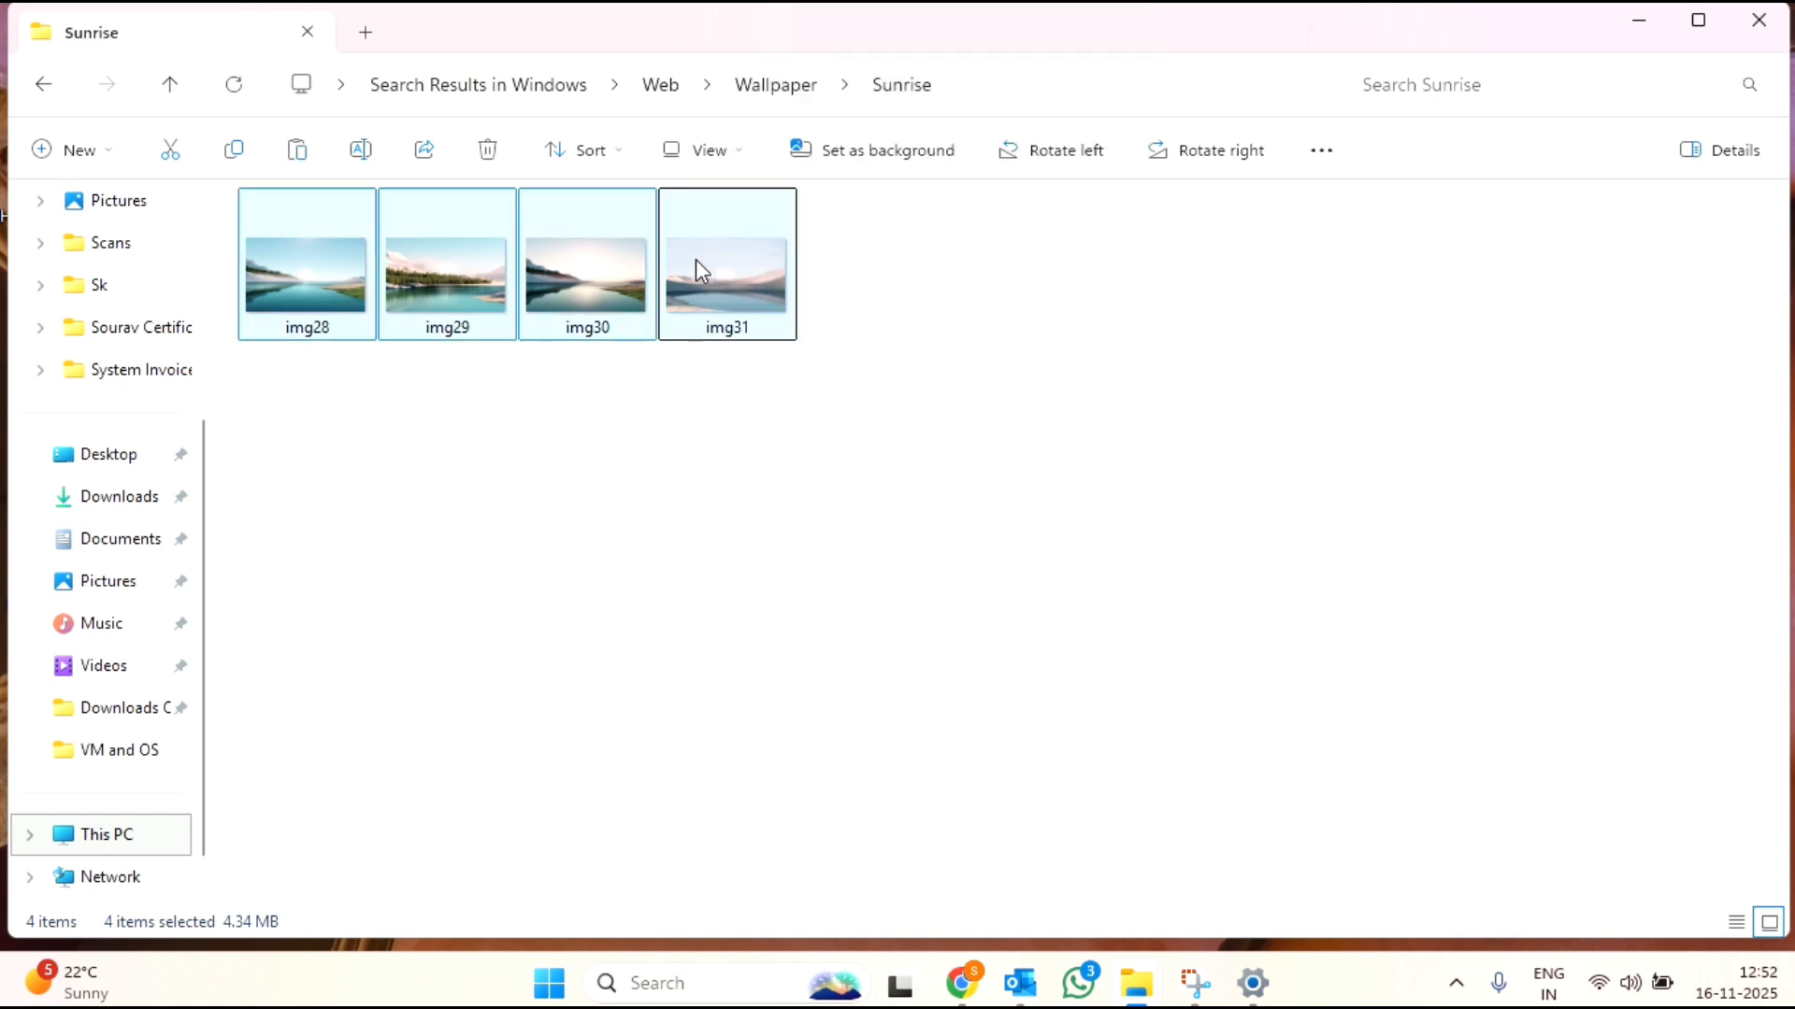
Step: Minimize the folder window and paste the copied images onto the desktop
click(1638, 19)
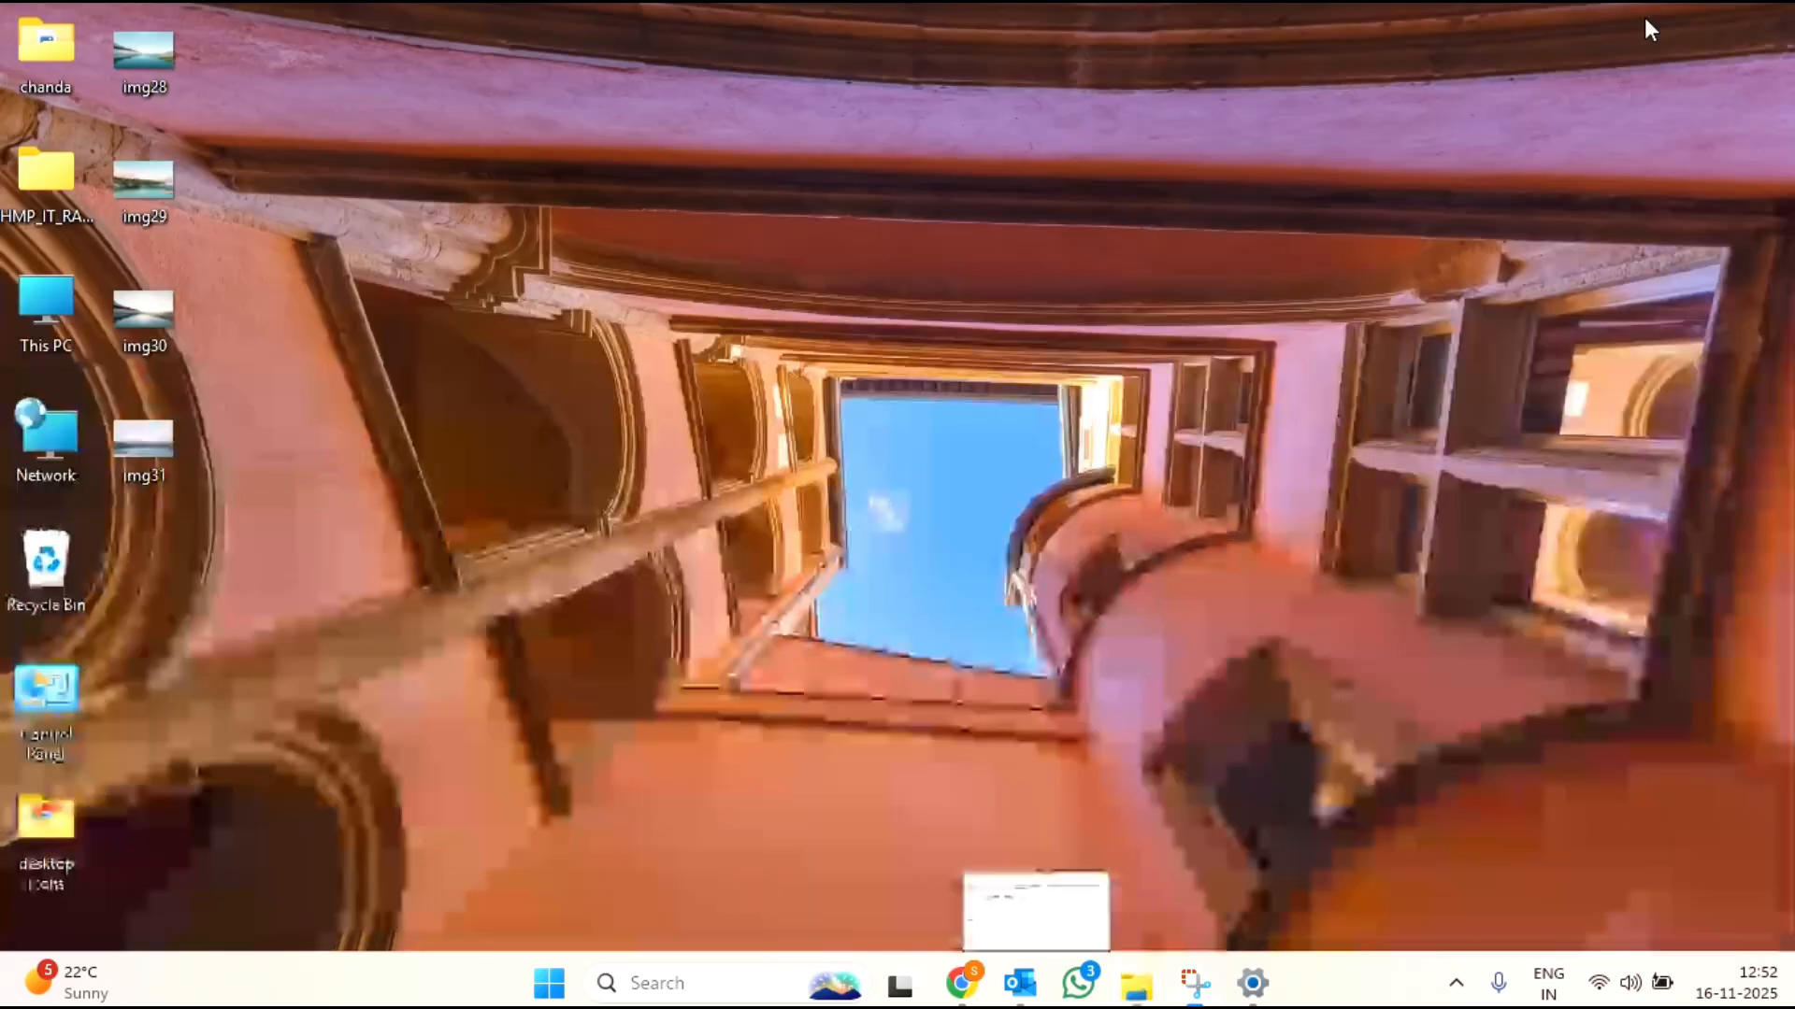
right_click(1095, 535)
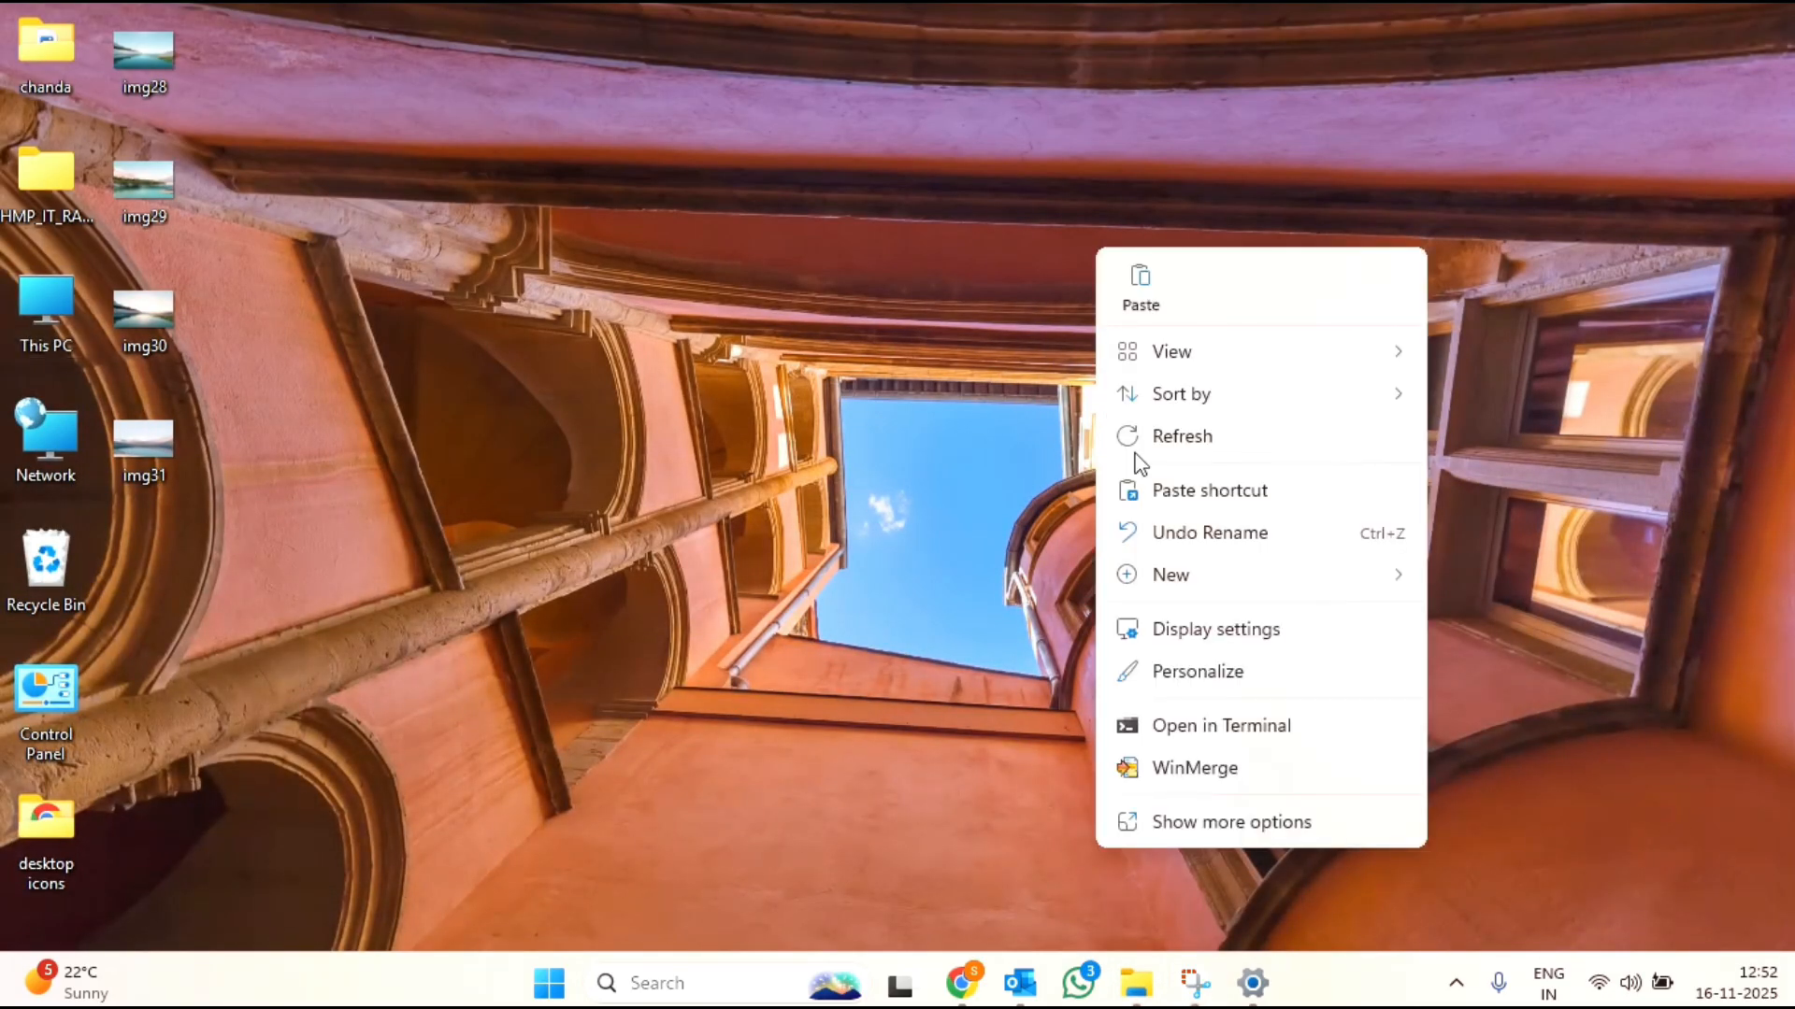
click(1140, 308)
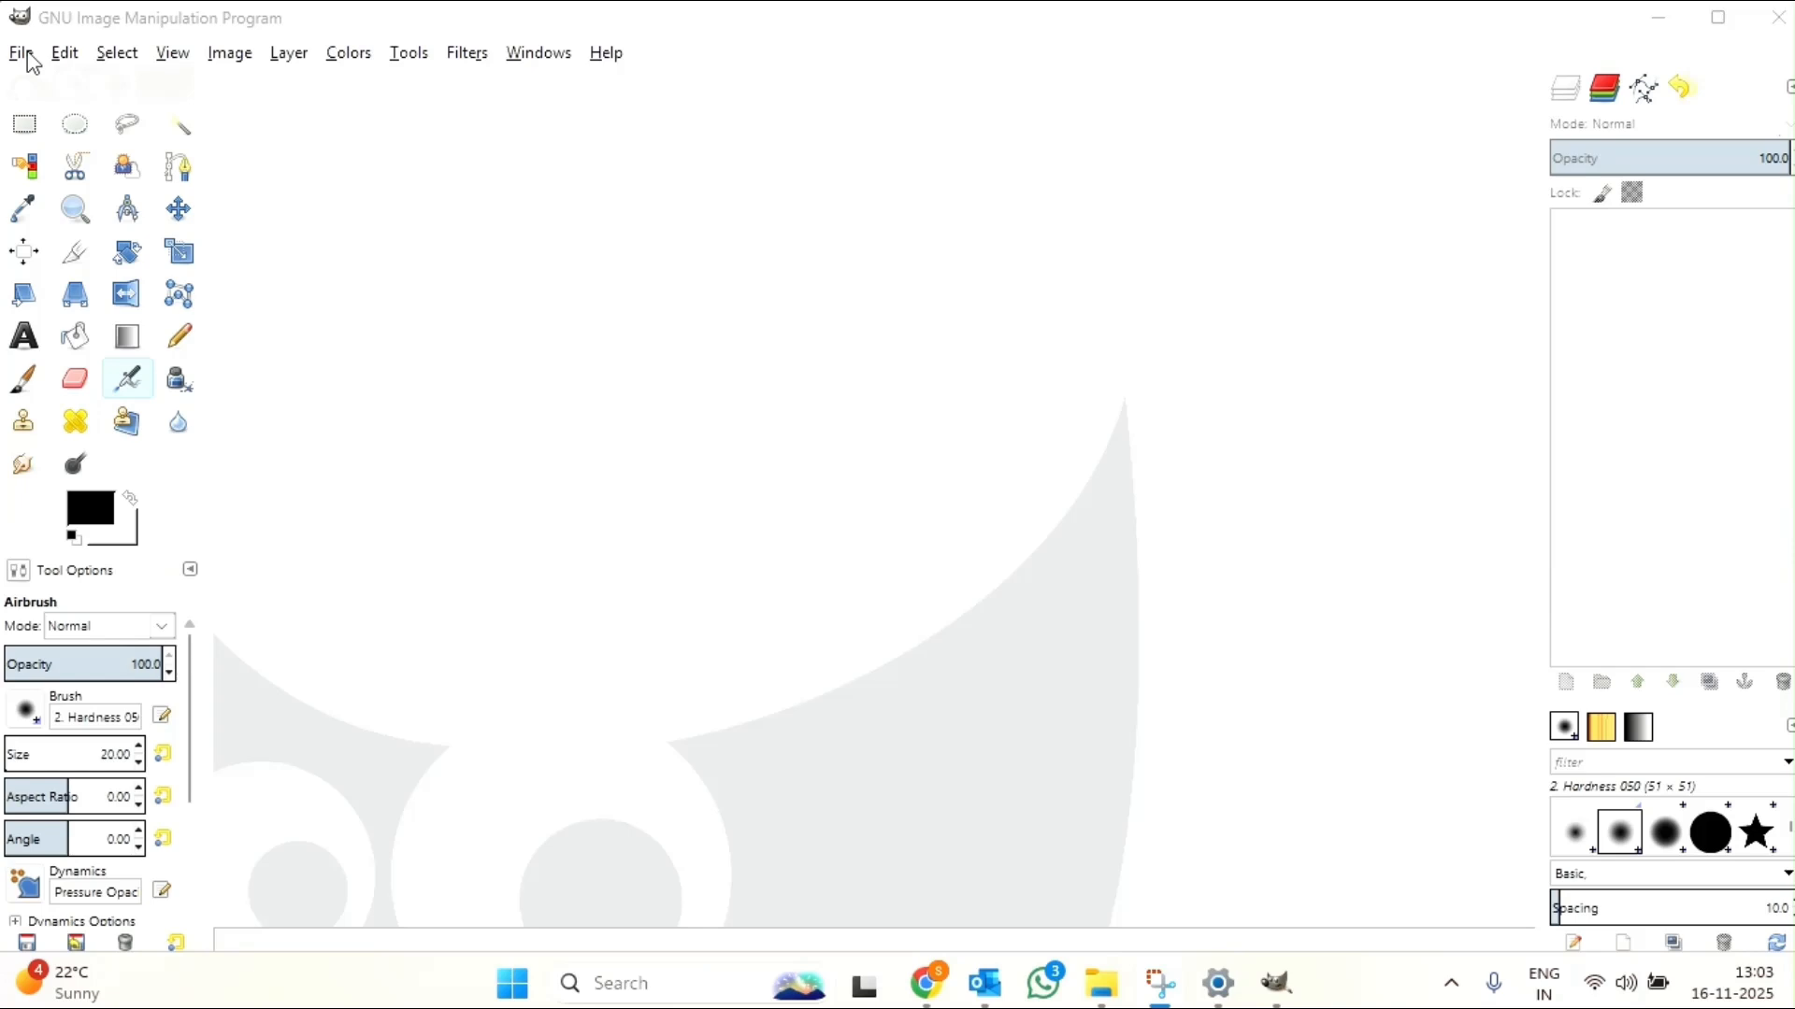
Step: In GIMP, open img28.jpg, img29.jpg, img30.jpg and img31.jpg from the Desktop as layers of one image
click(22, 54)
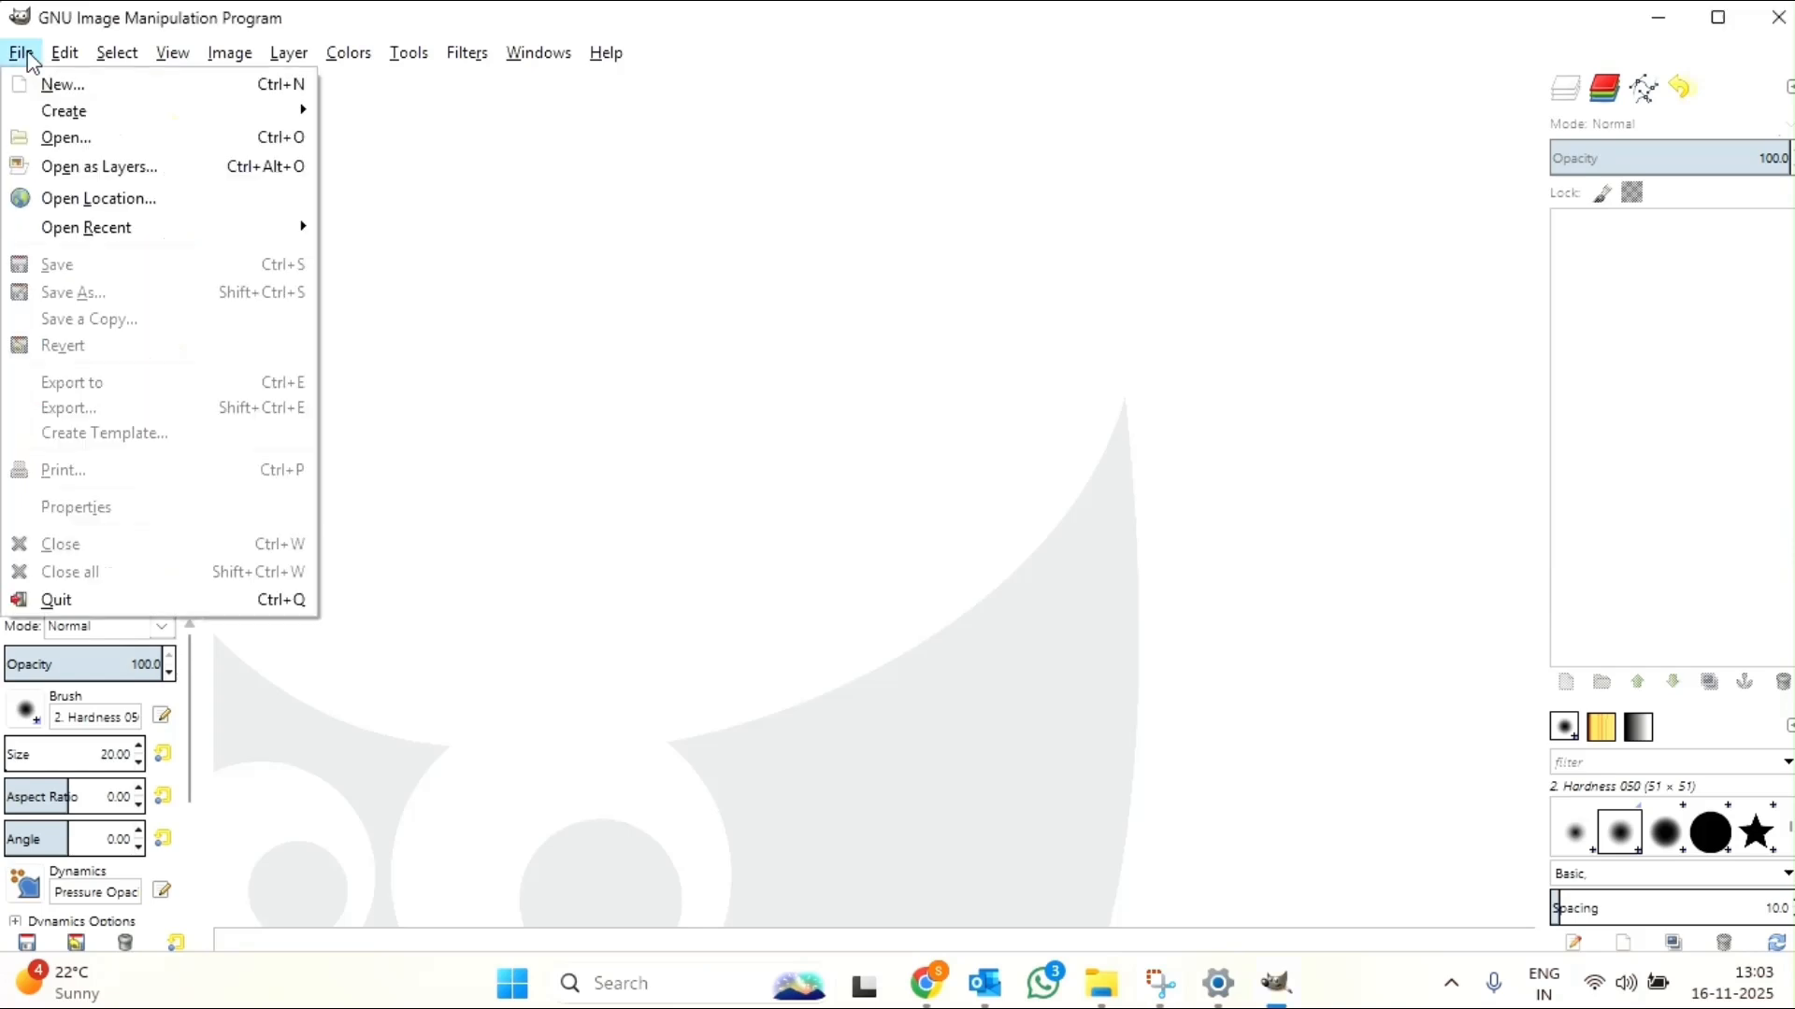
click(184, 171)
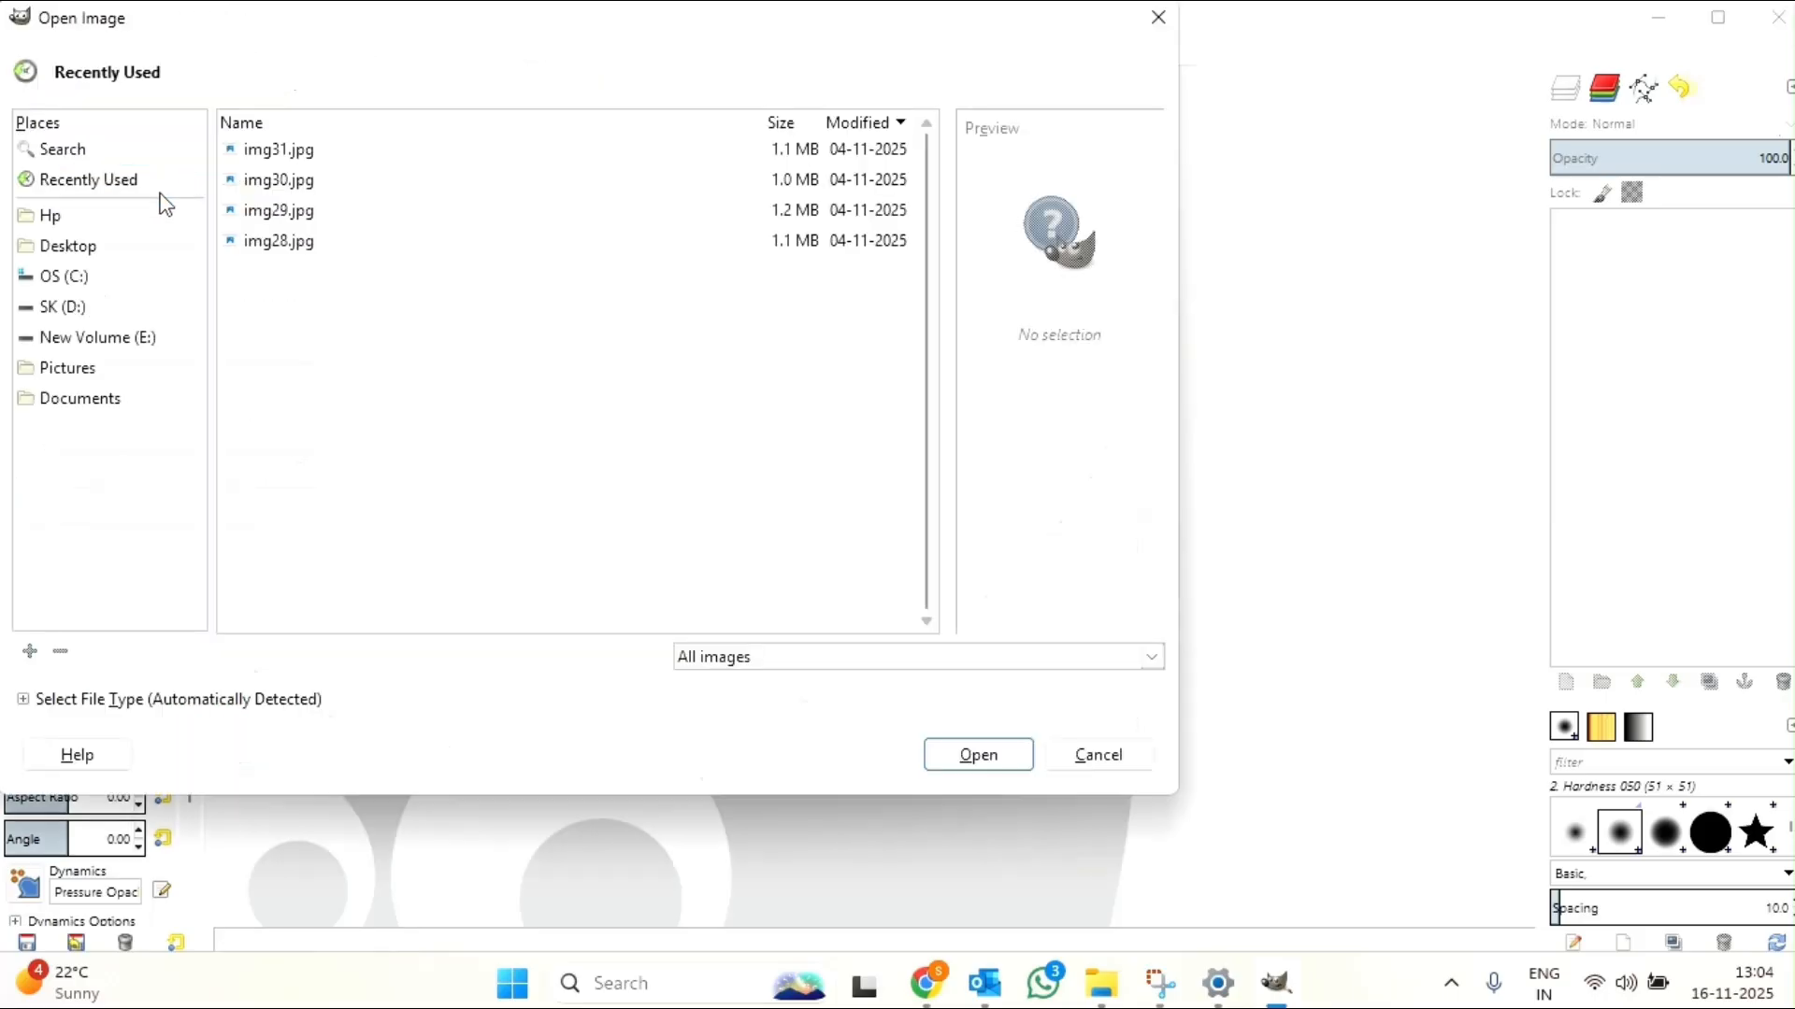
click(82, 254)
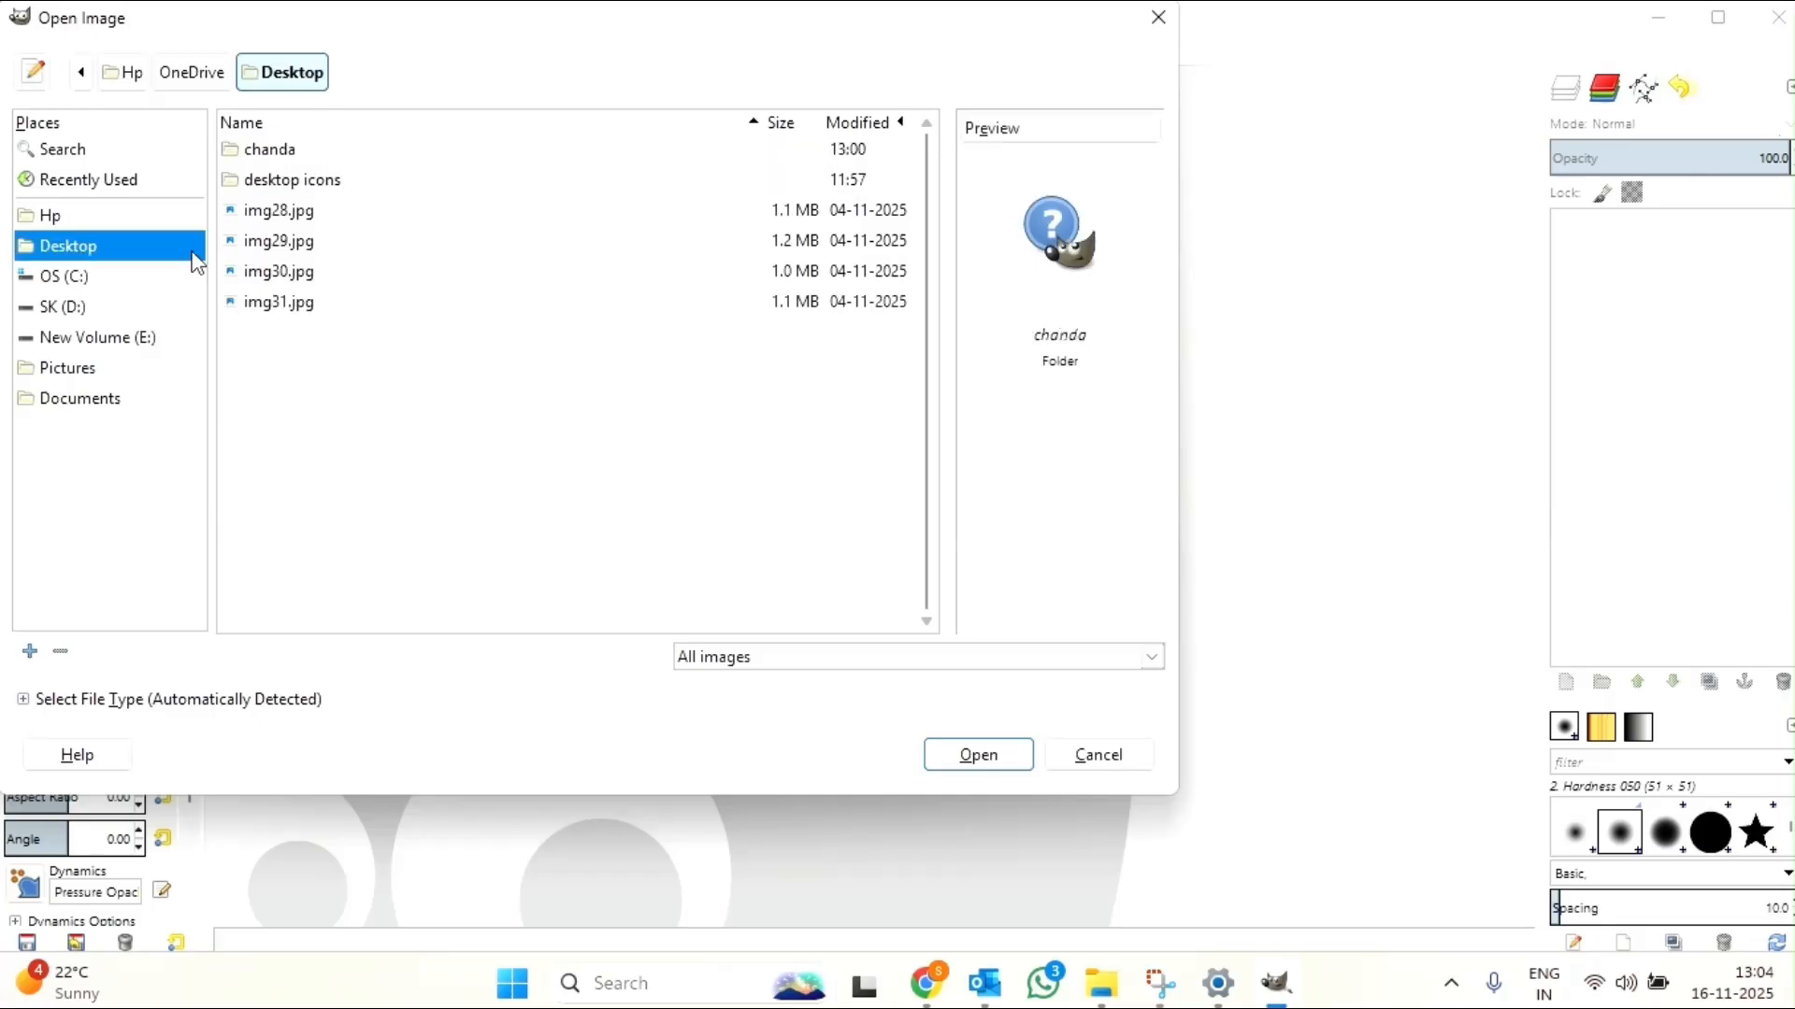
click(301, 213)
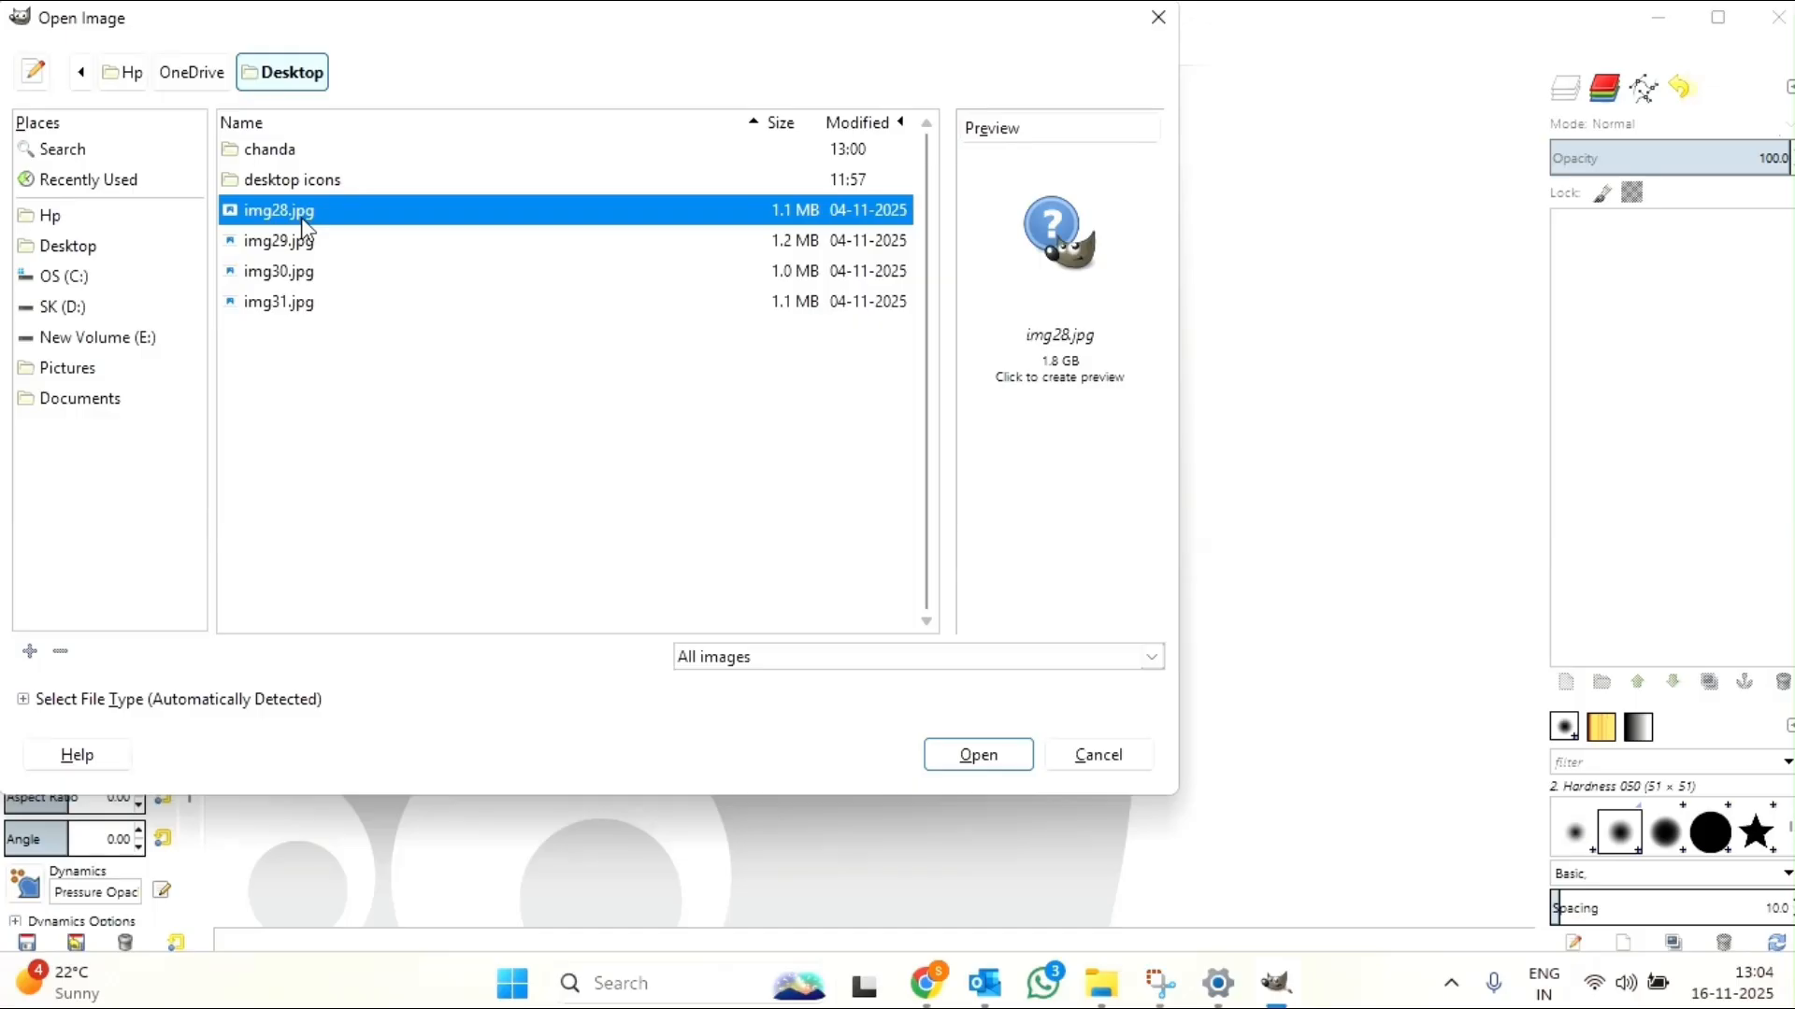
shift+click(293, 243)
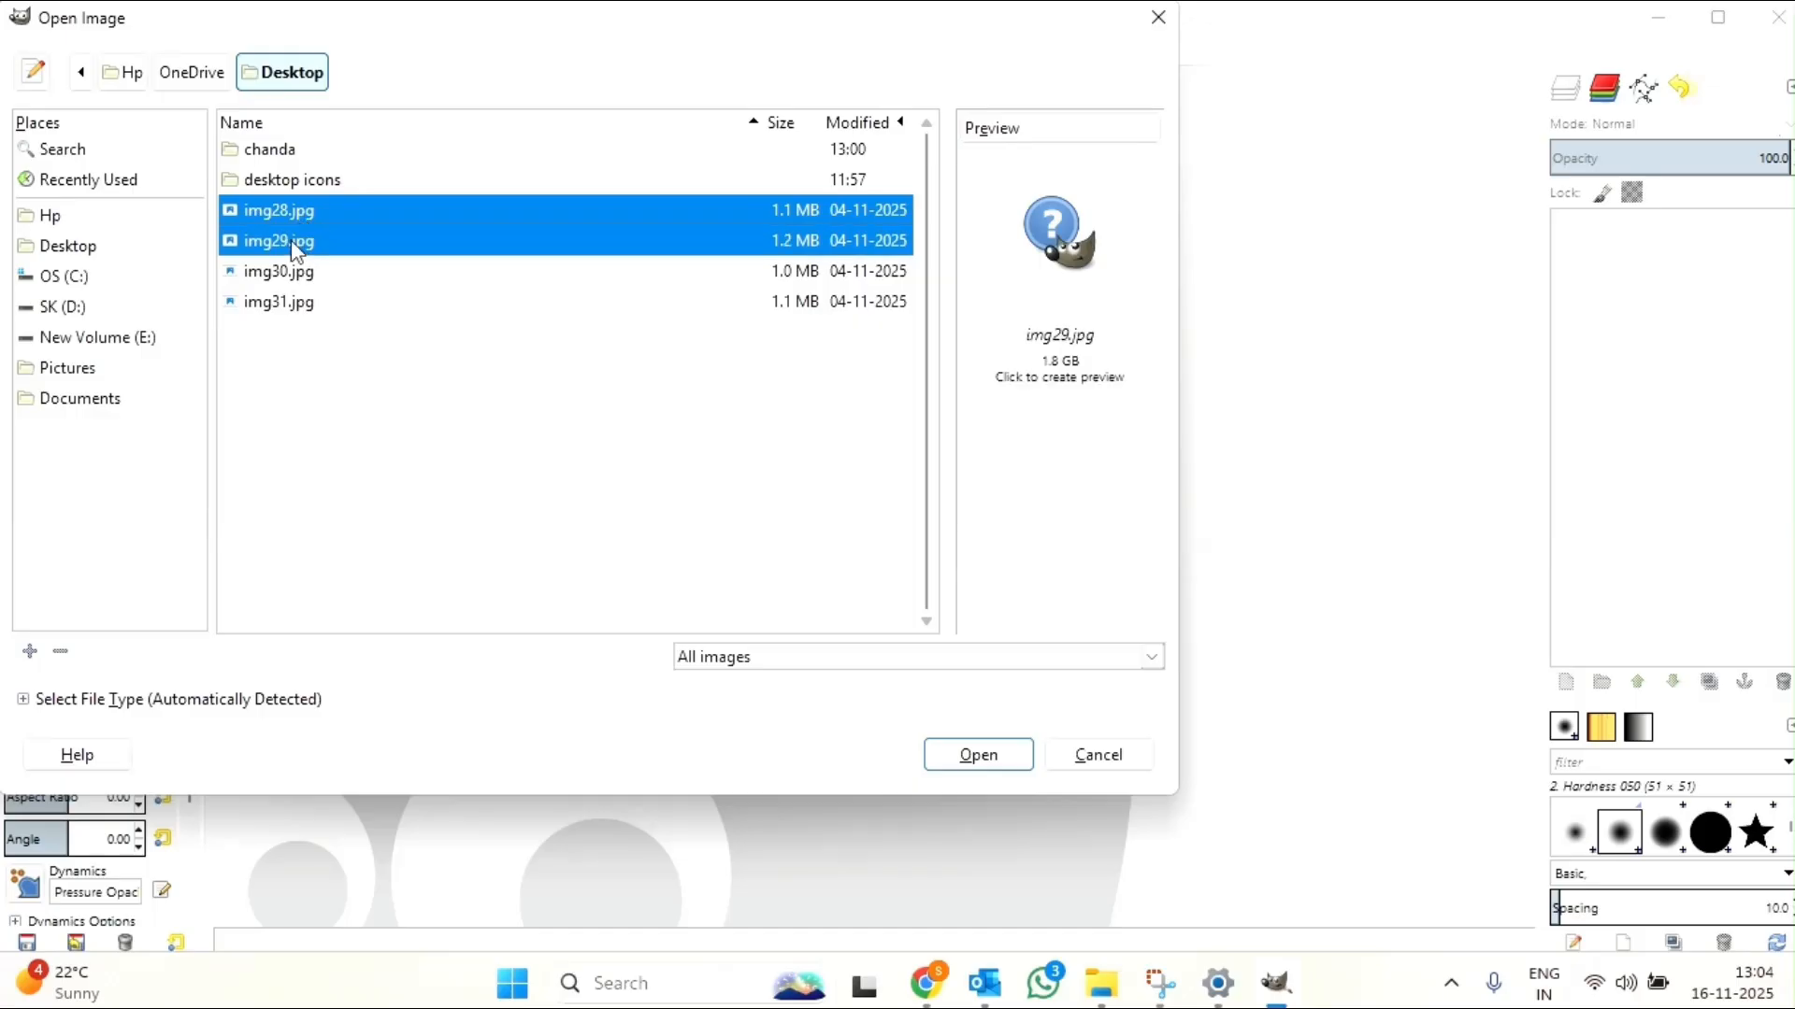
shift+click(295, 273)
shift+click(295, 304)
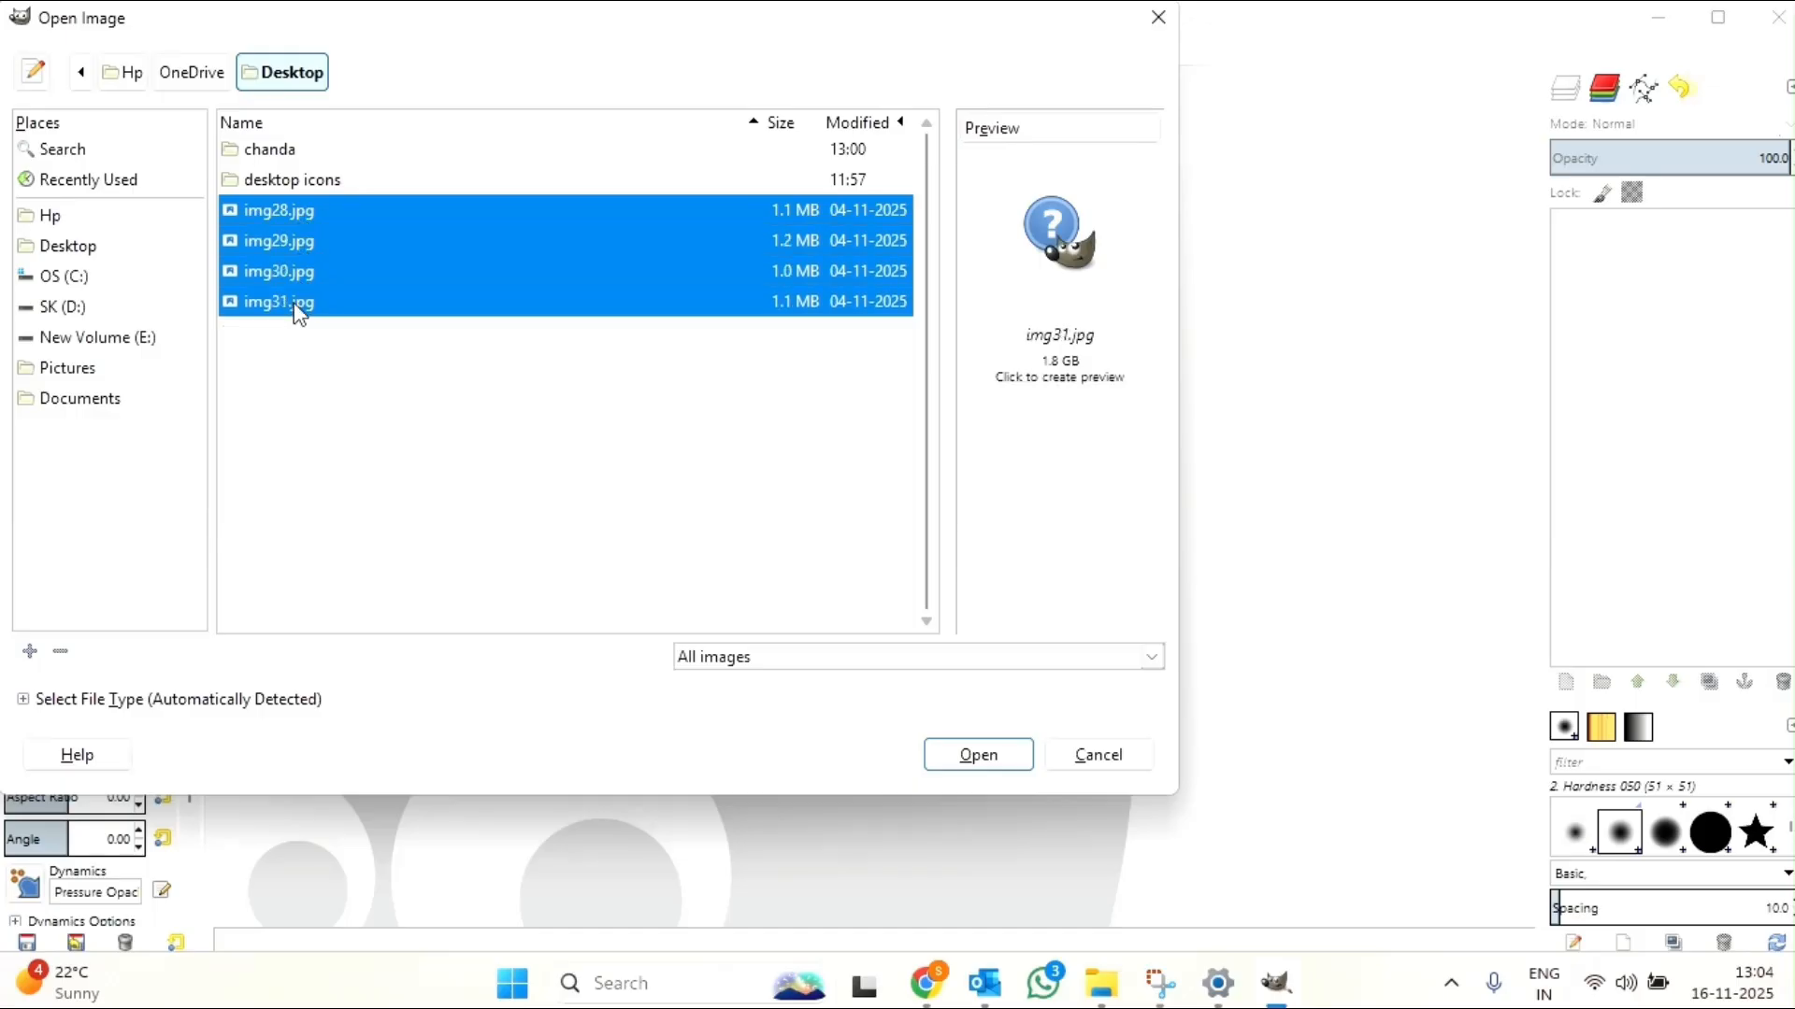
click(989, 760)
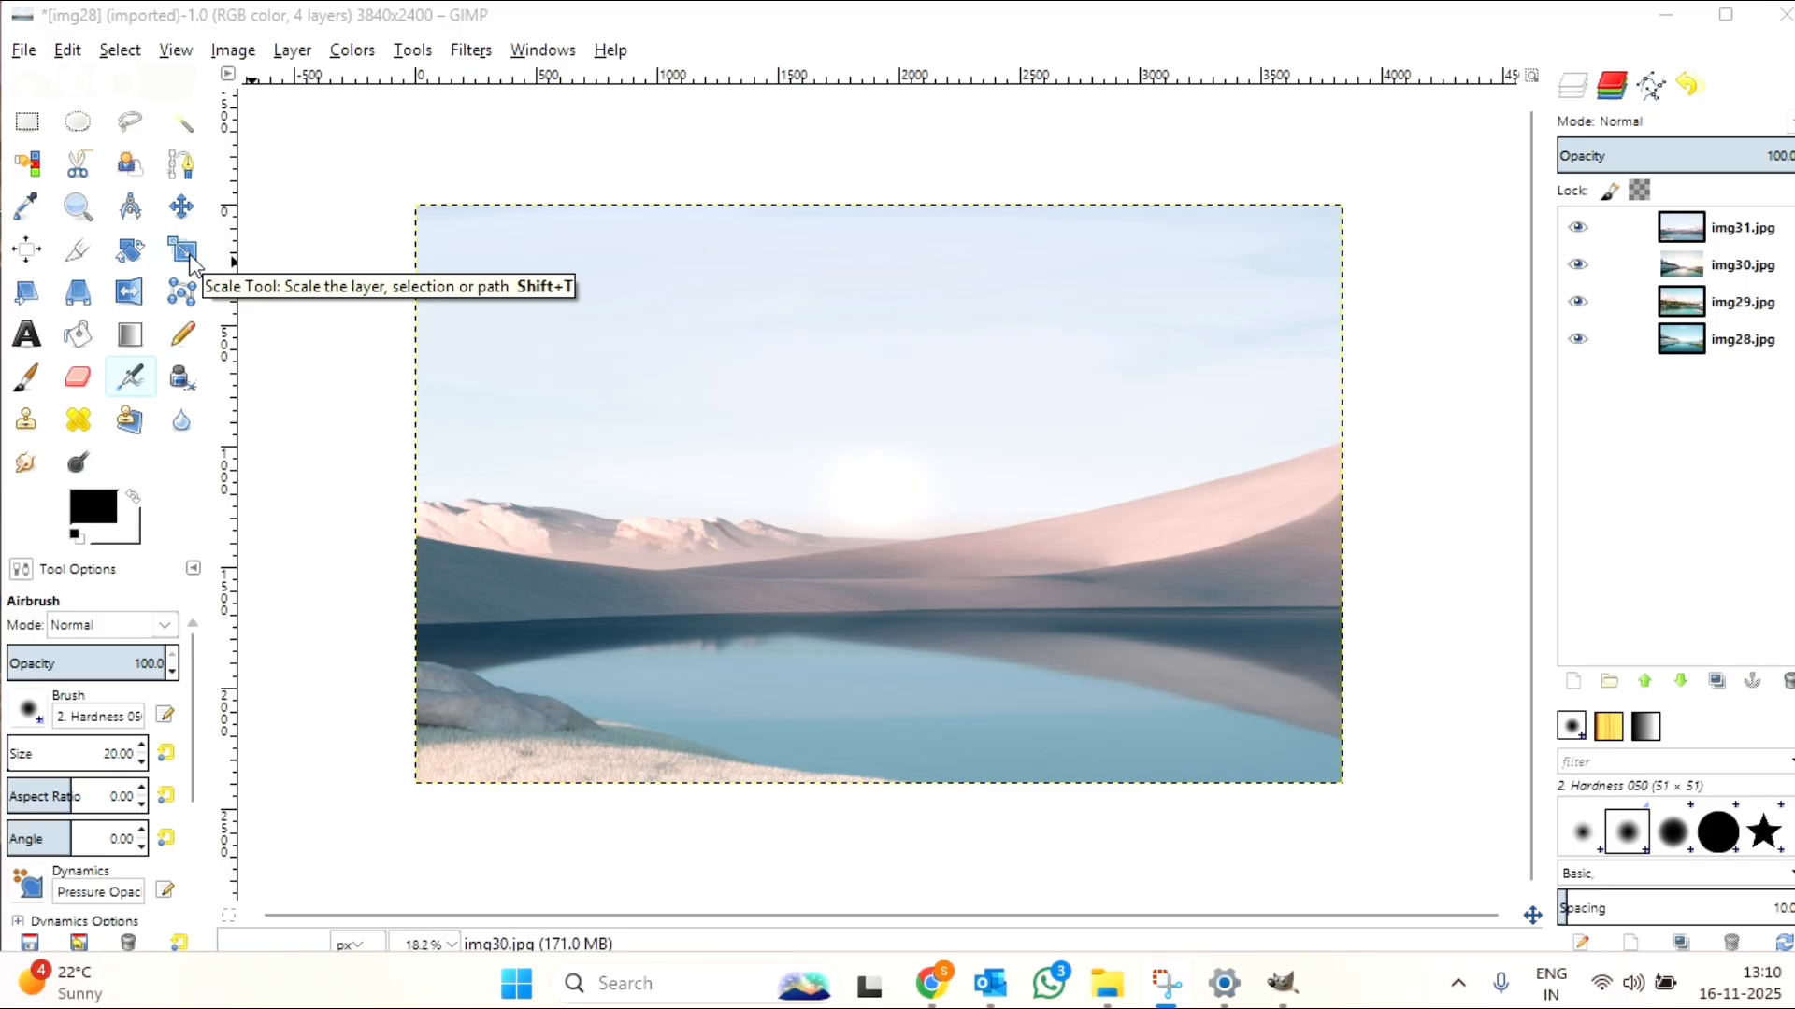
Step: Scale the img30.jpg layer down to about 2009 × 1086 px, anchored at the canvas's upper-left corner
click(191, 260)
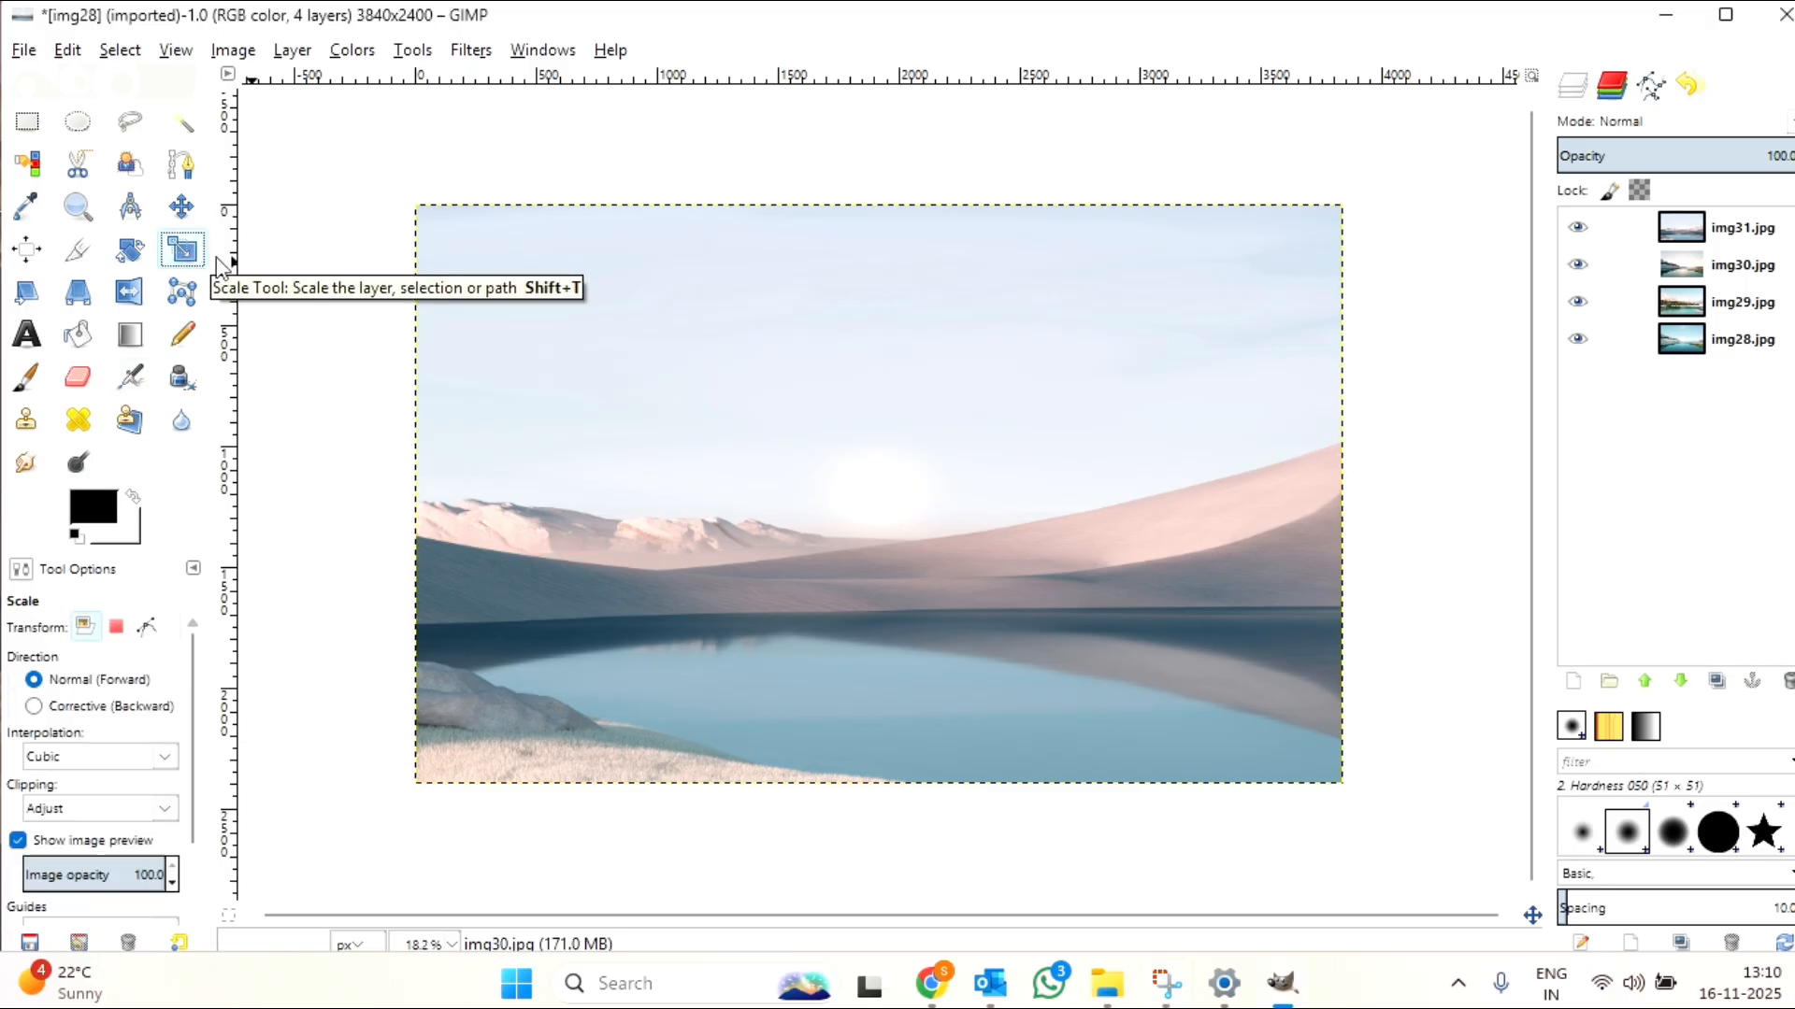
click(638, 183)
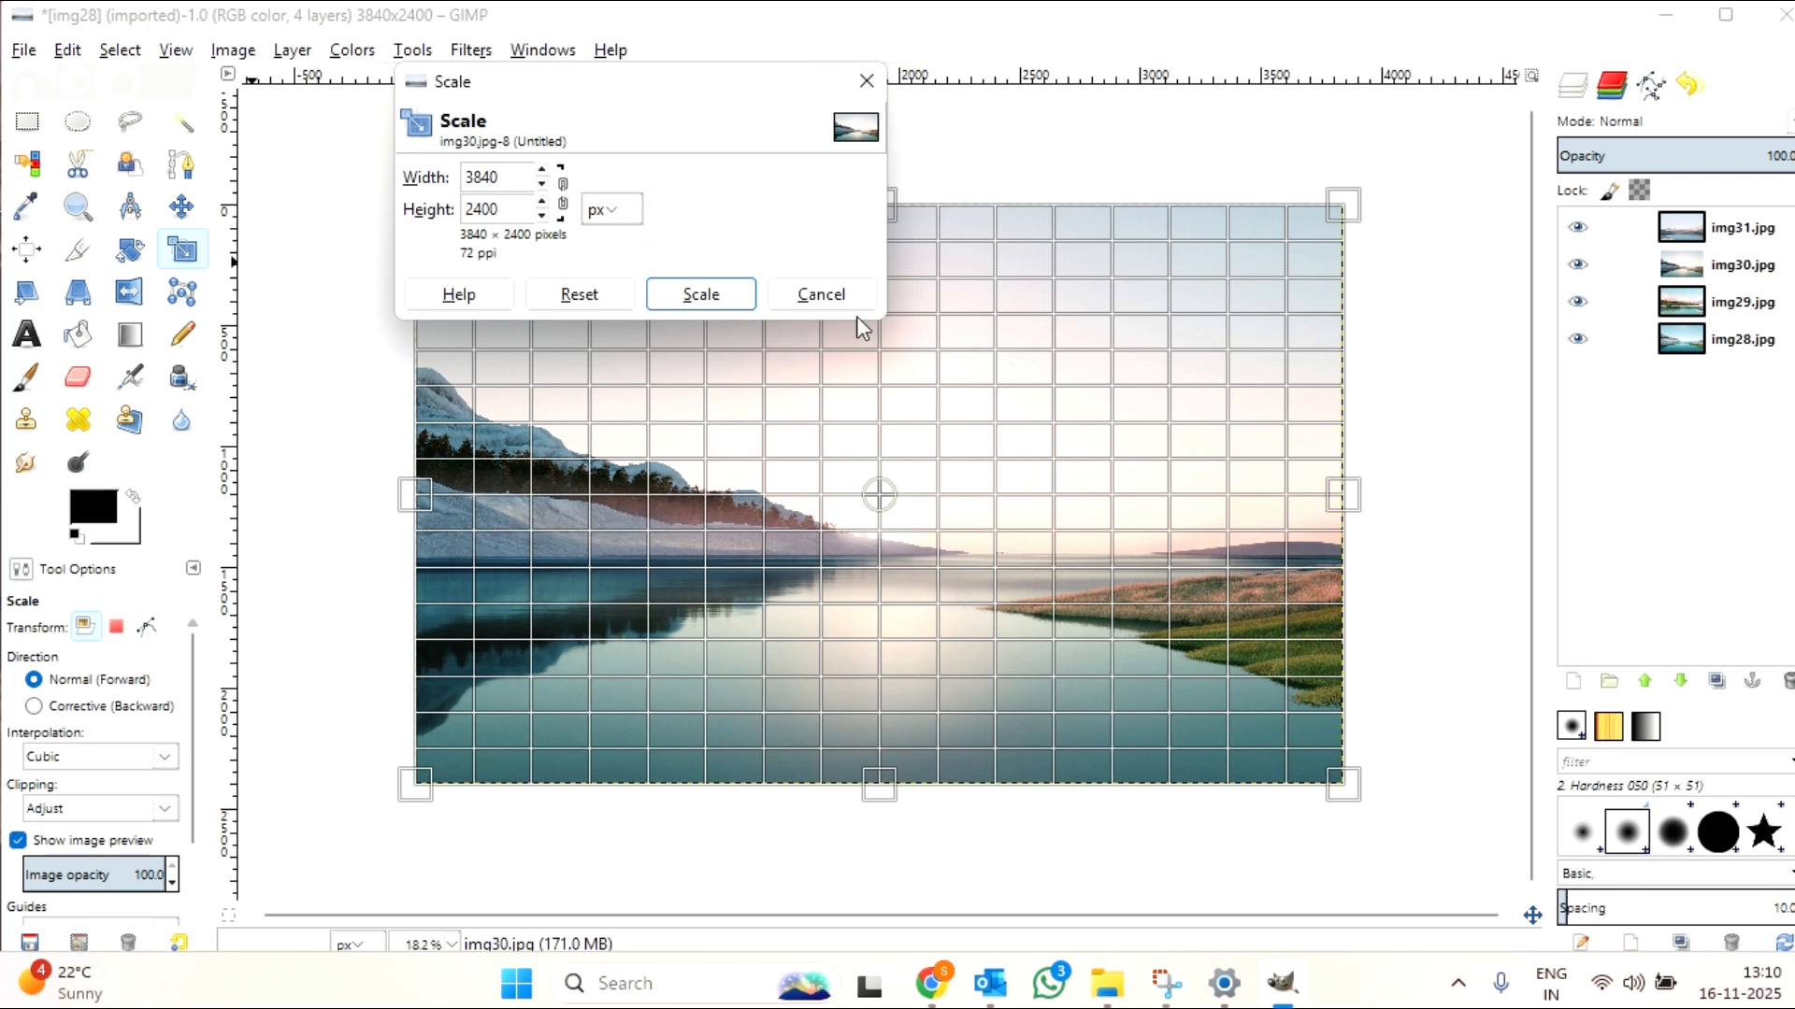
click(1346, 784)
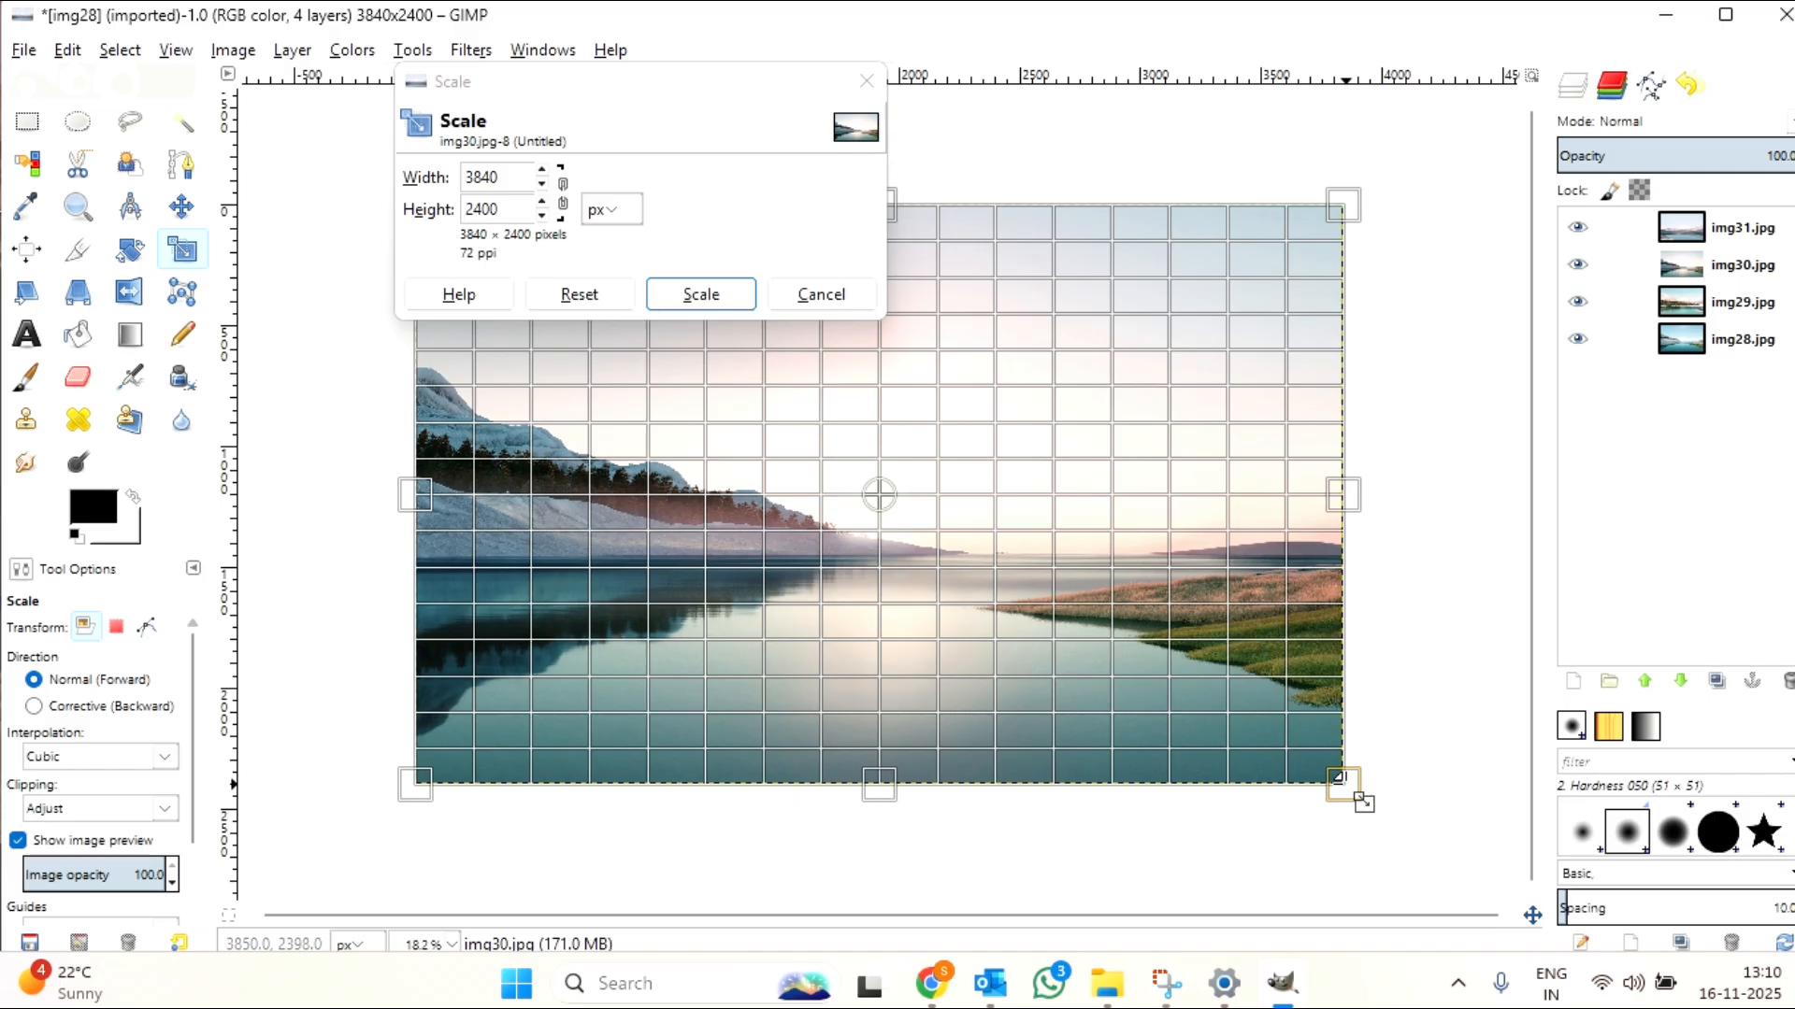
drag(1358, 797, 920, 488)
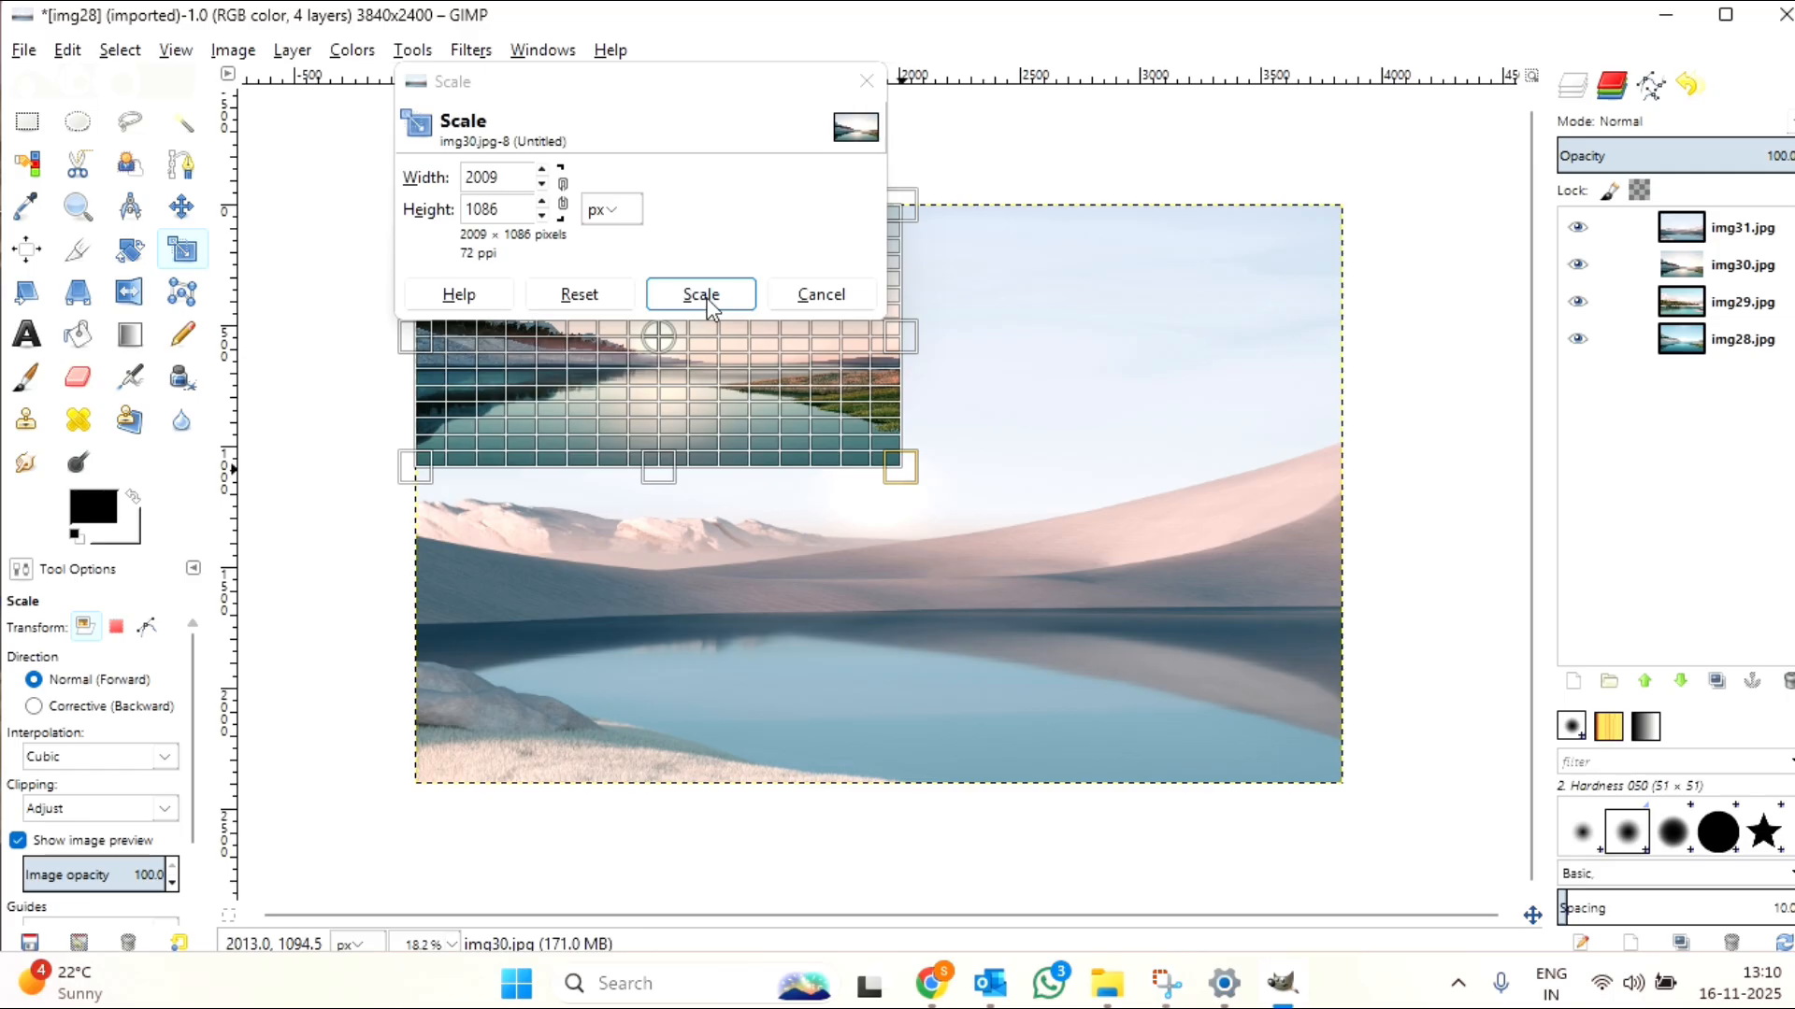
click(701, 295)
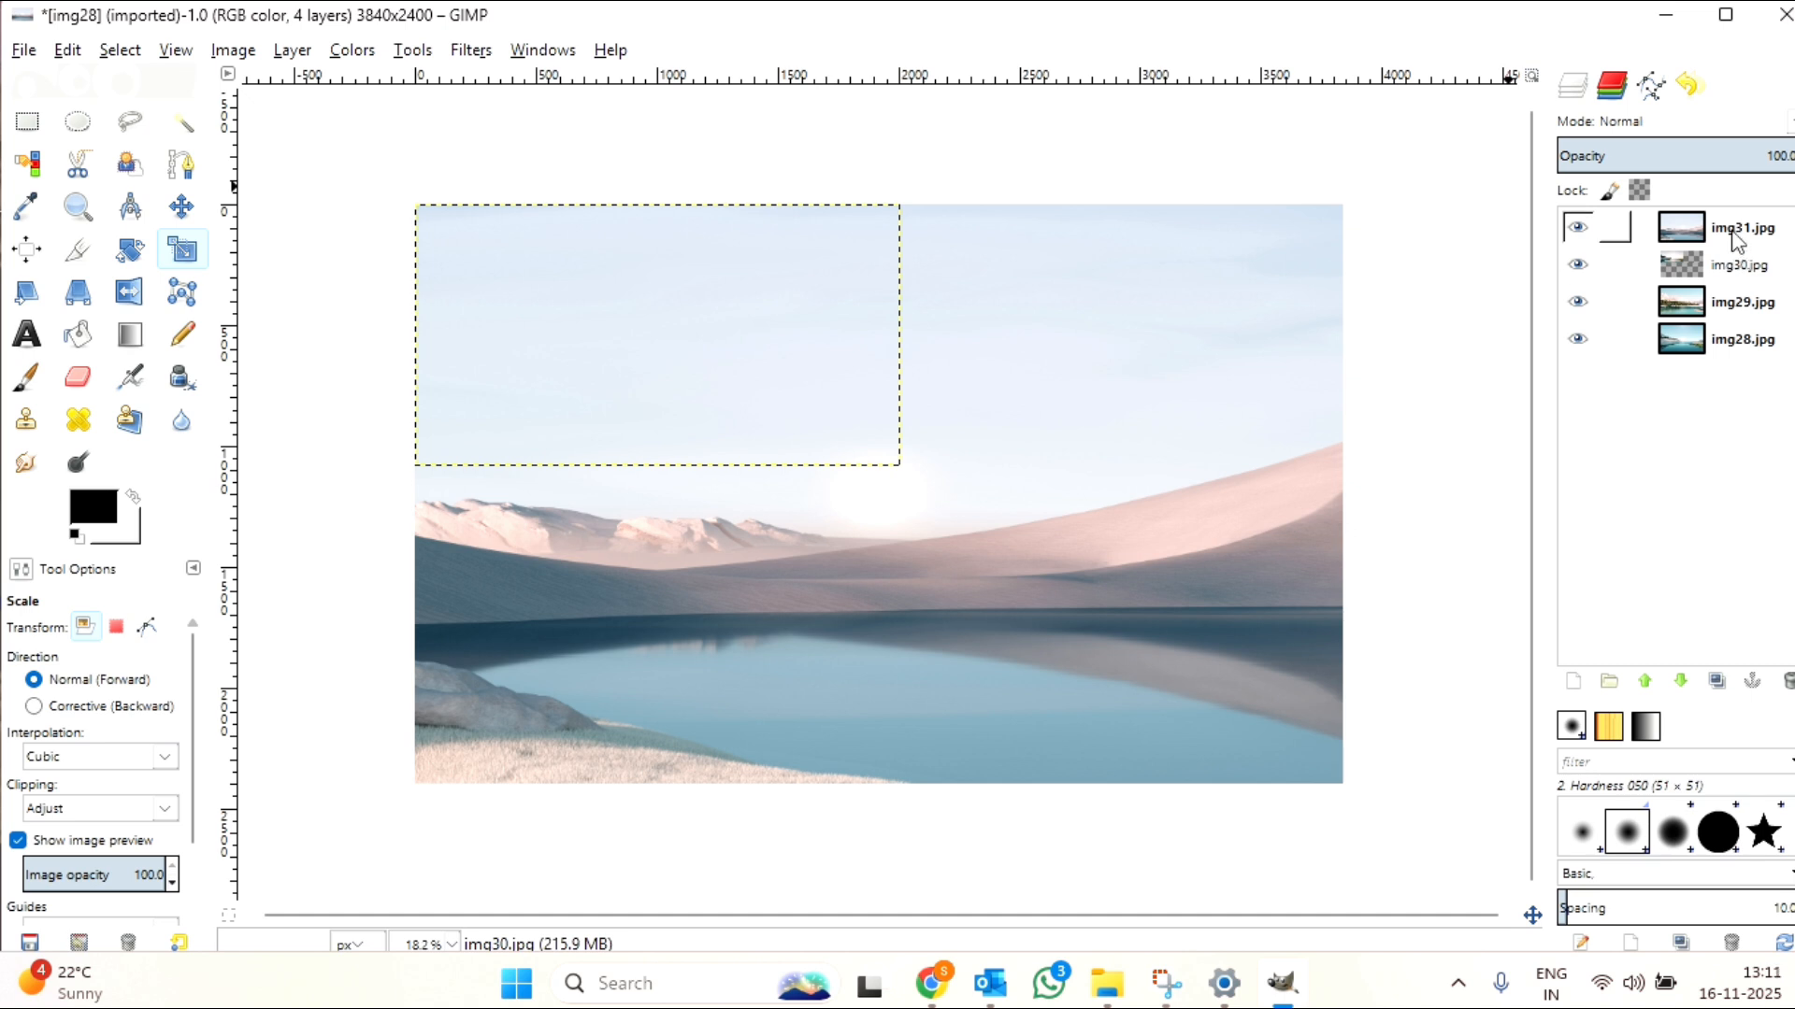
Step: Raise the img30.jpg layer one position in the layer stack, above img31.jpg
click(1737, 269)
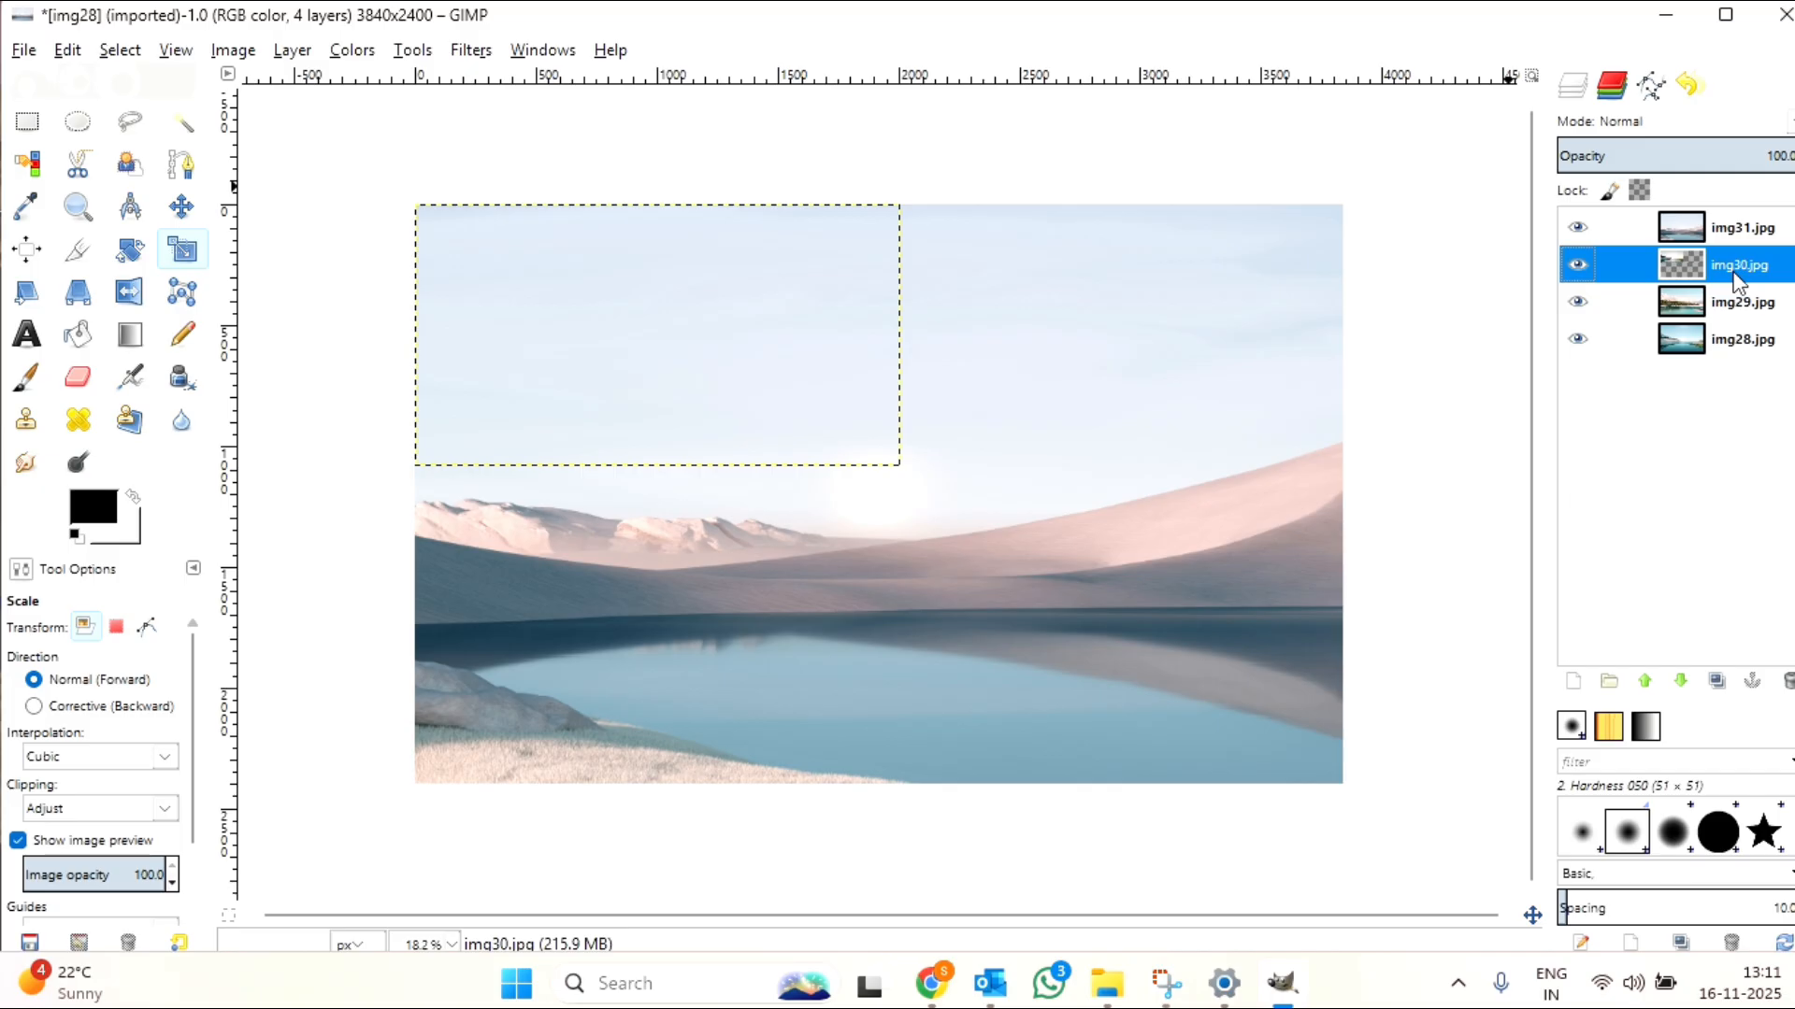
click(1646, 690)
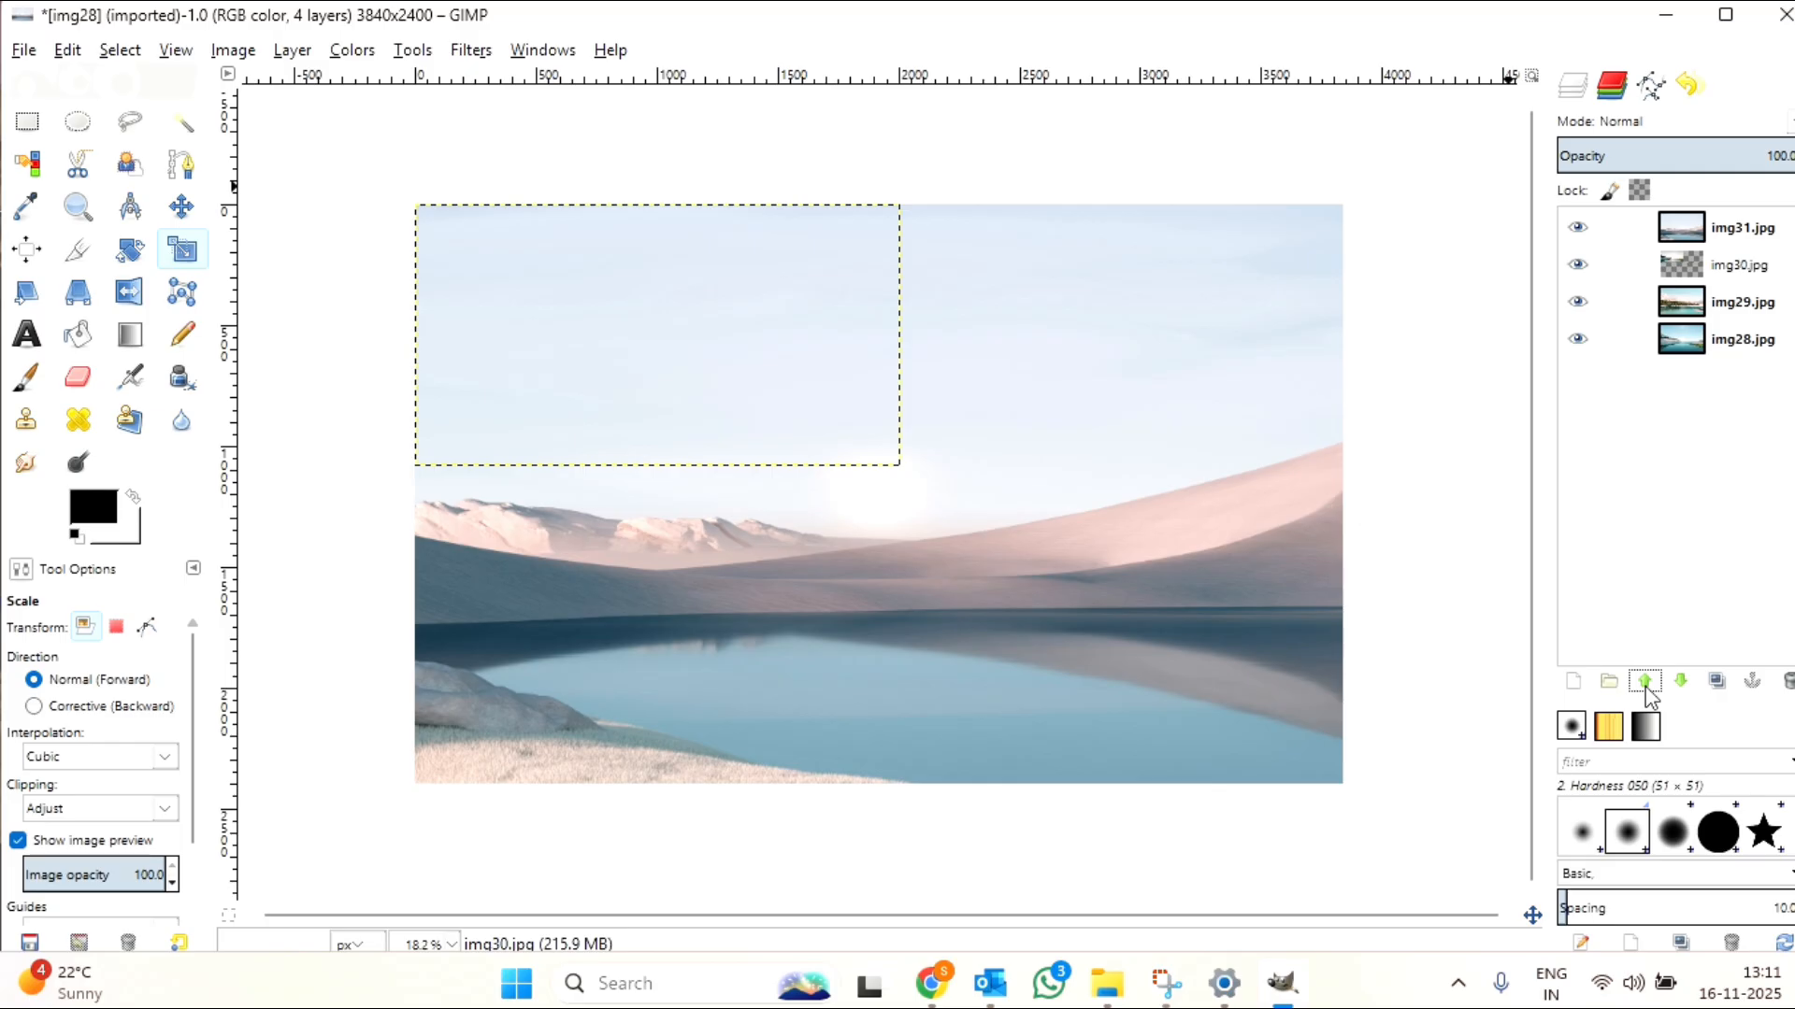
Step: Try to lower the img31.jpg layer below img30.jpg, and hide and show it to check the layers beneath
click(1730, 222)
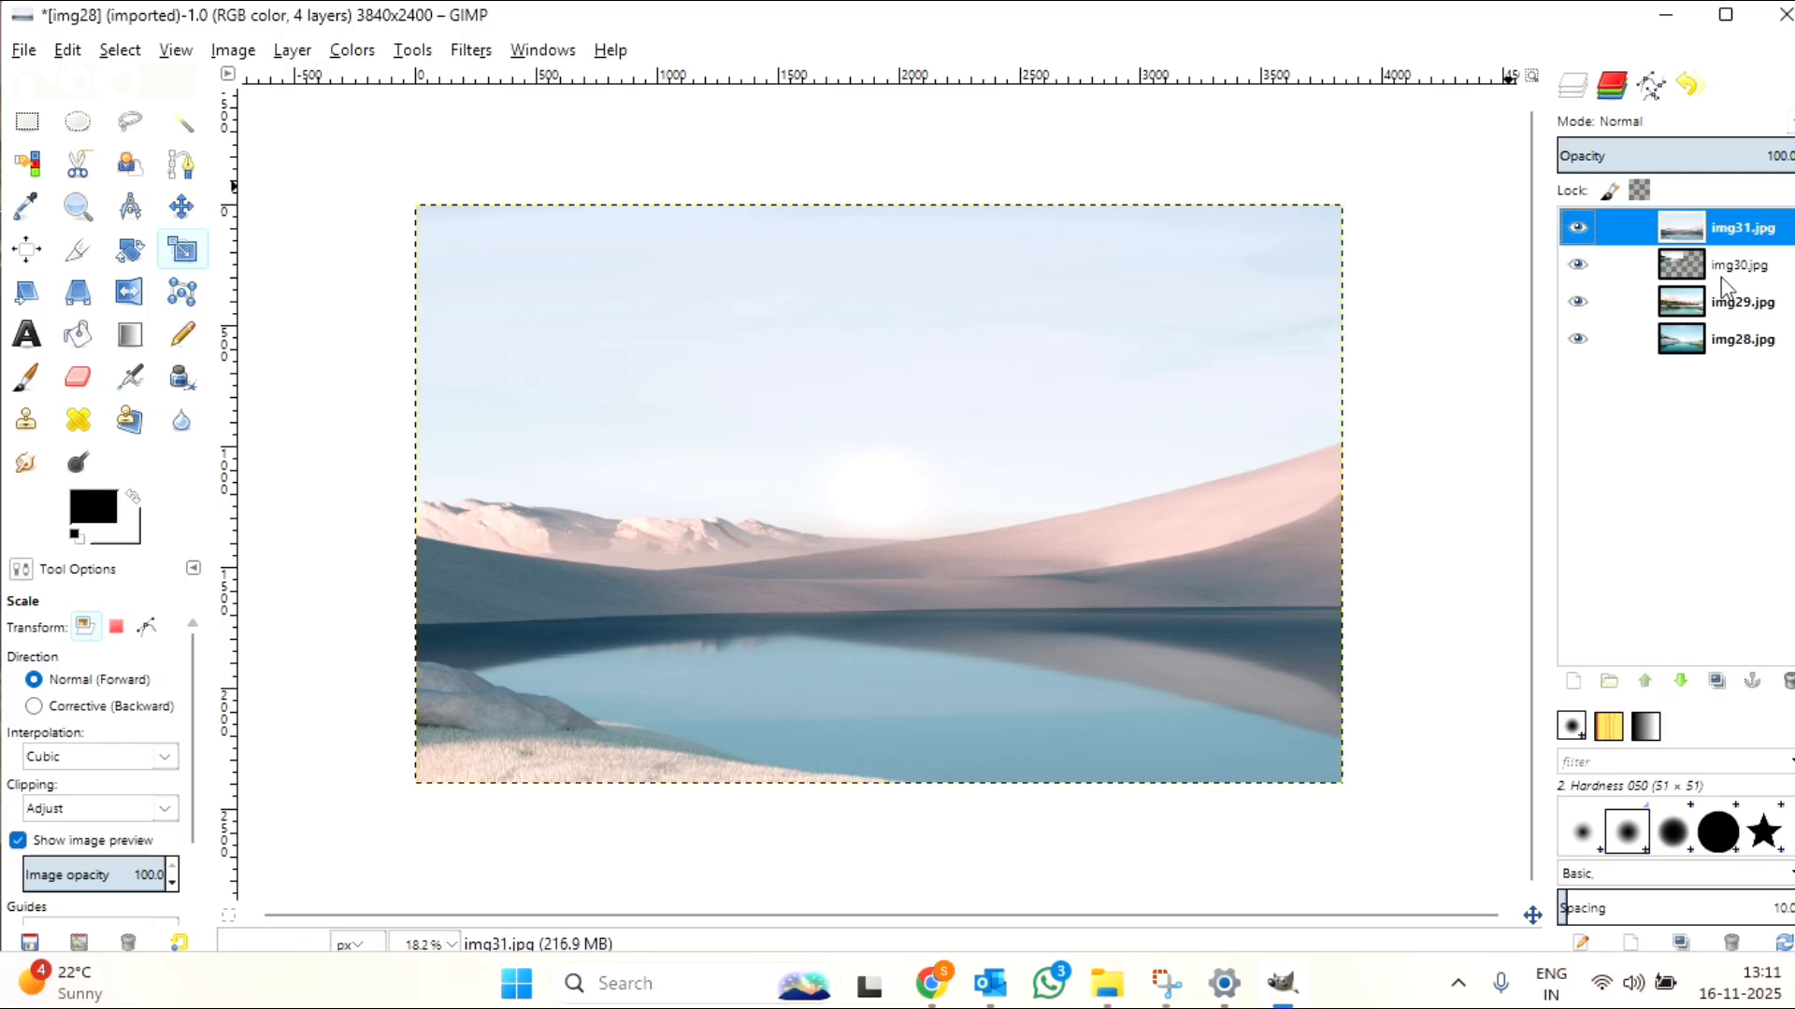
click(1679, 683)
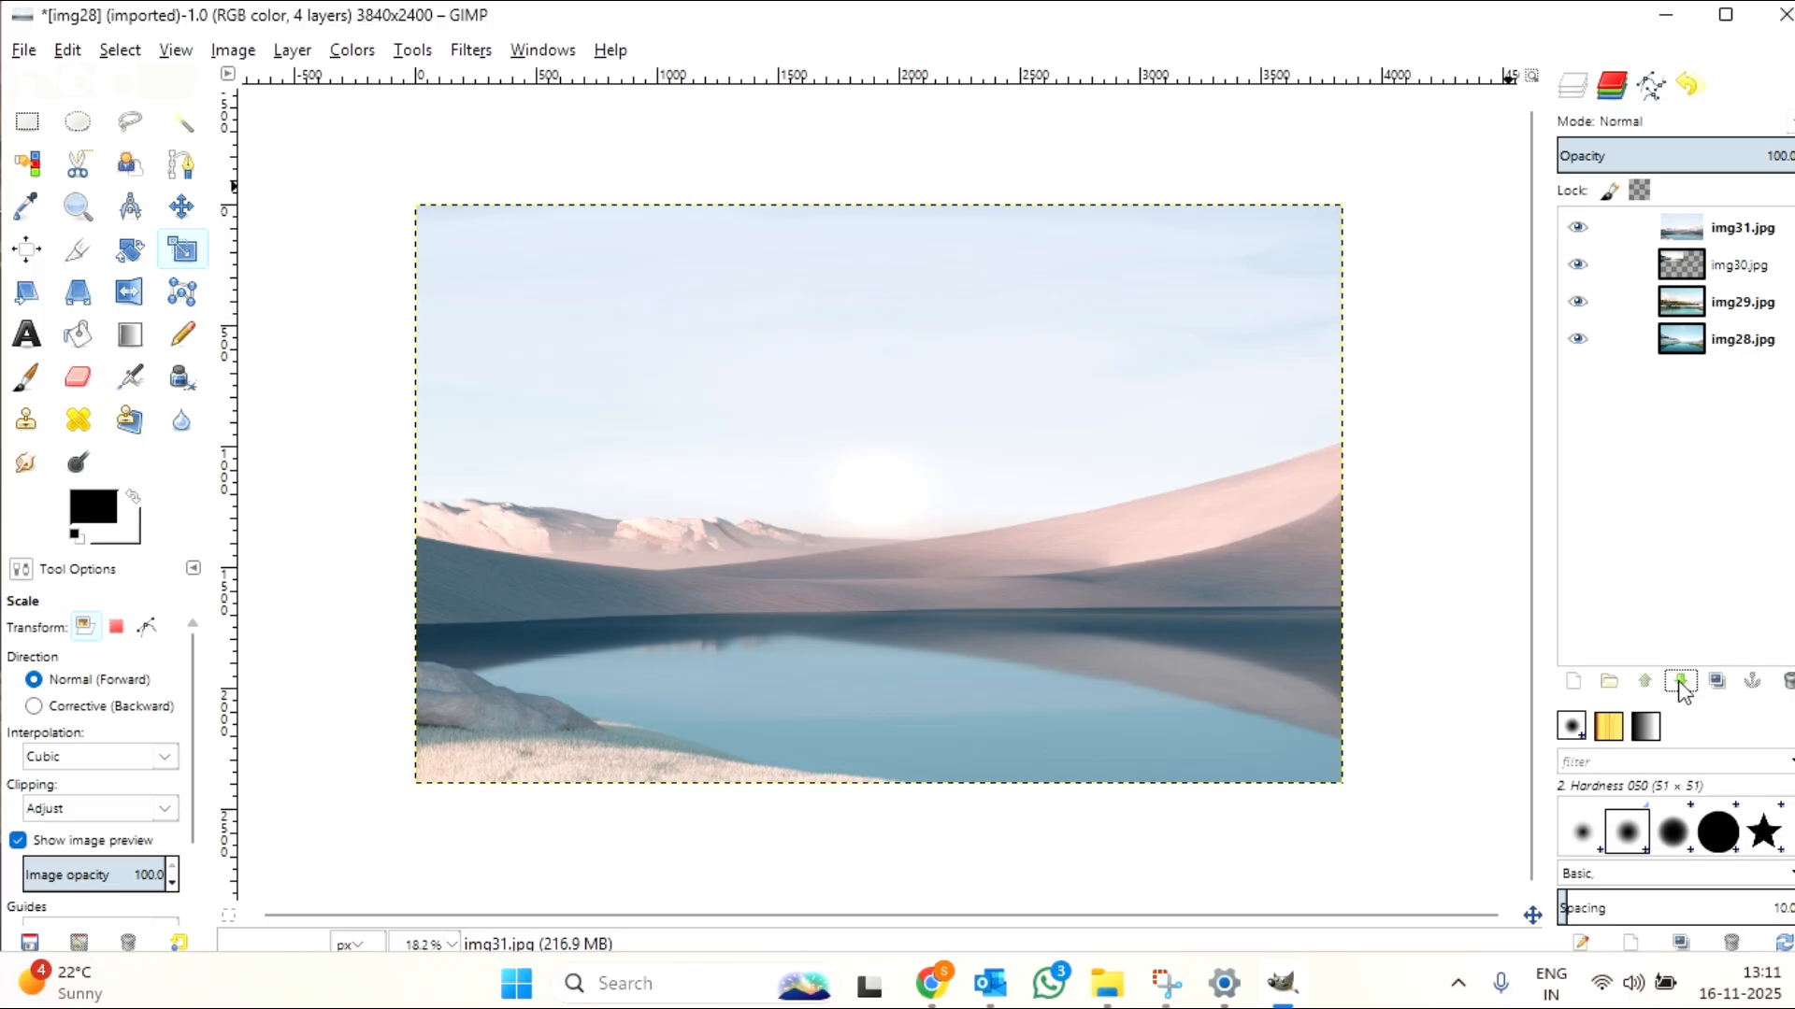
click(1576, 229)
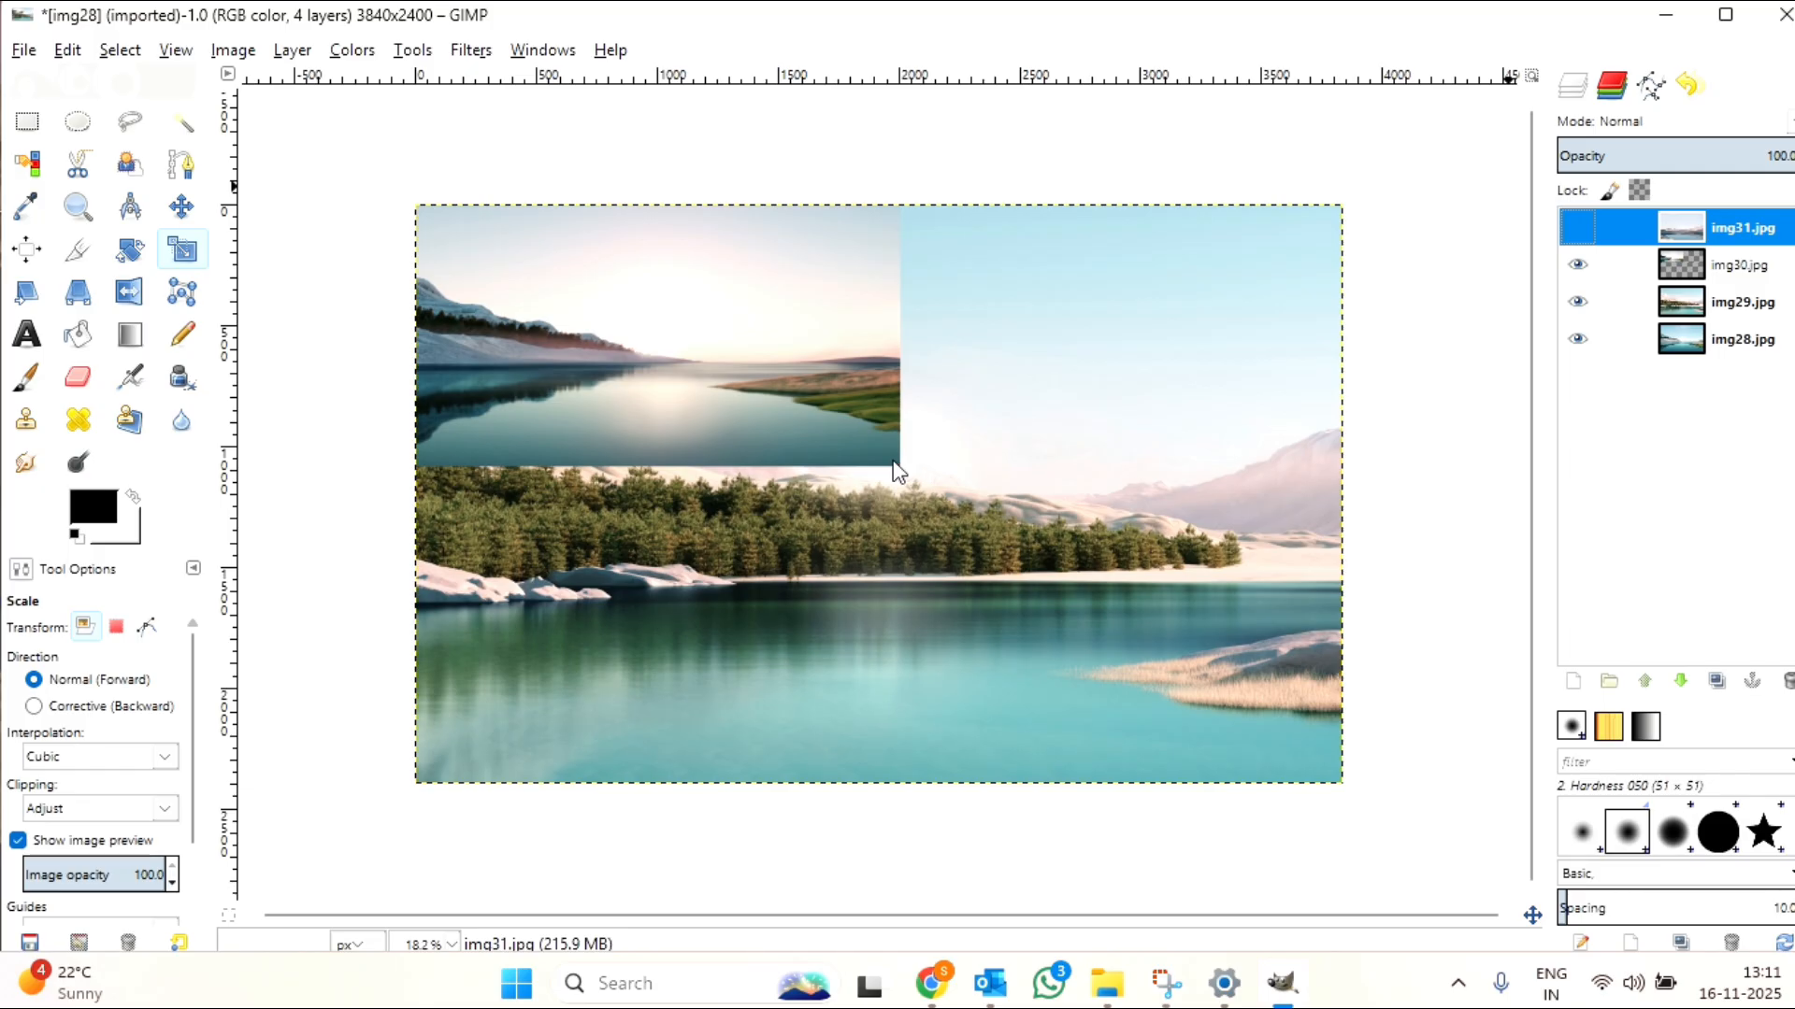
click(1580, 227)
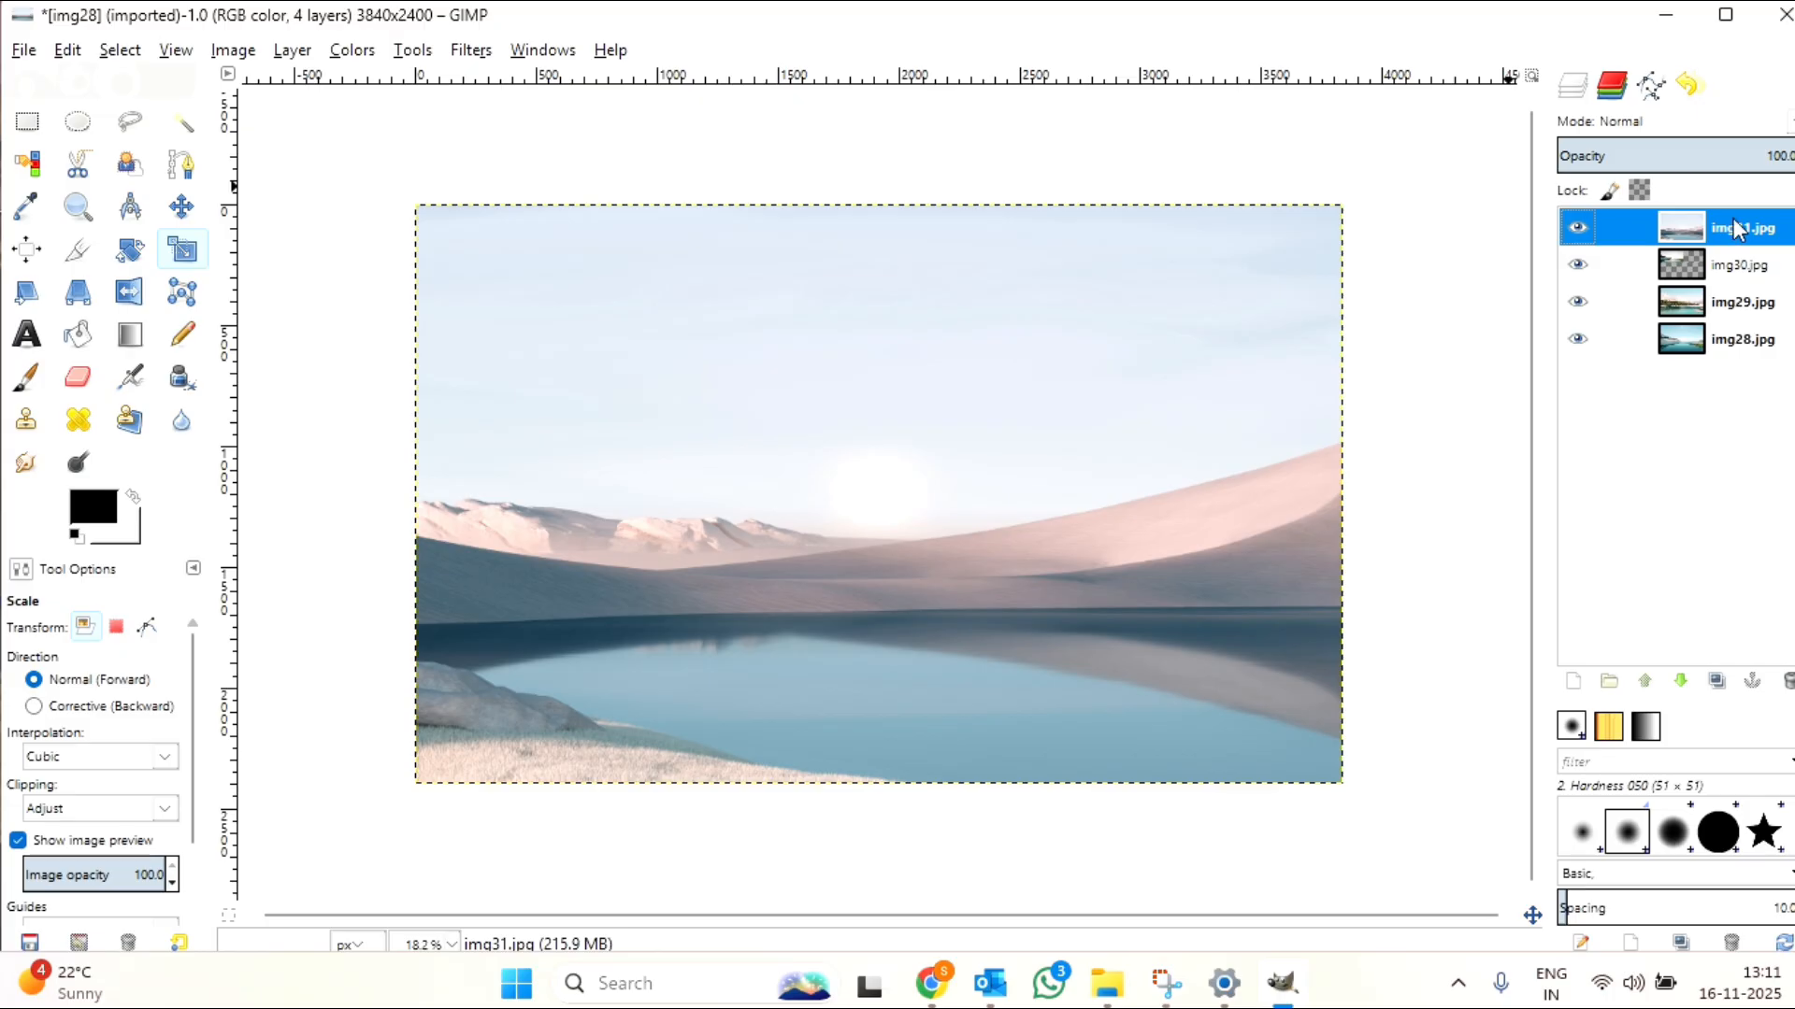
click(1736, 269)
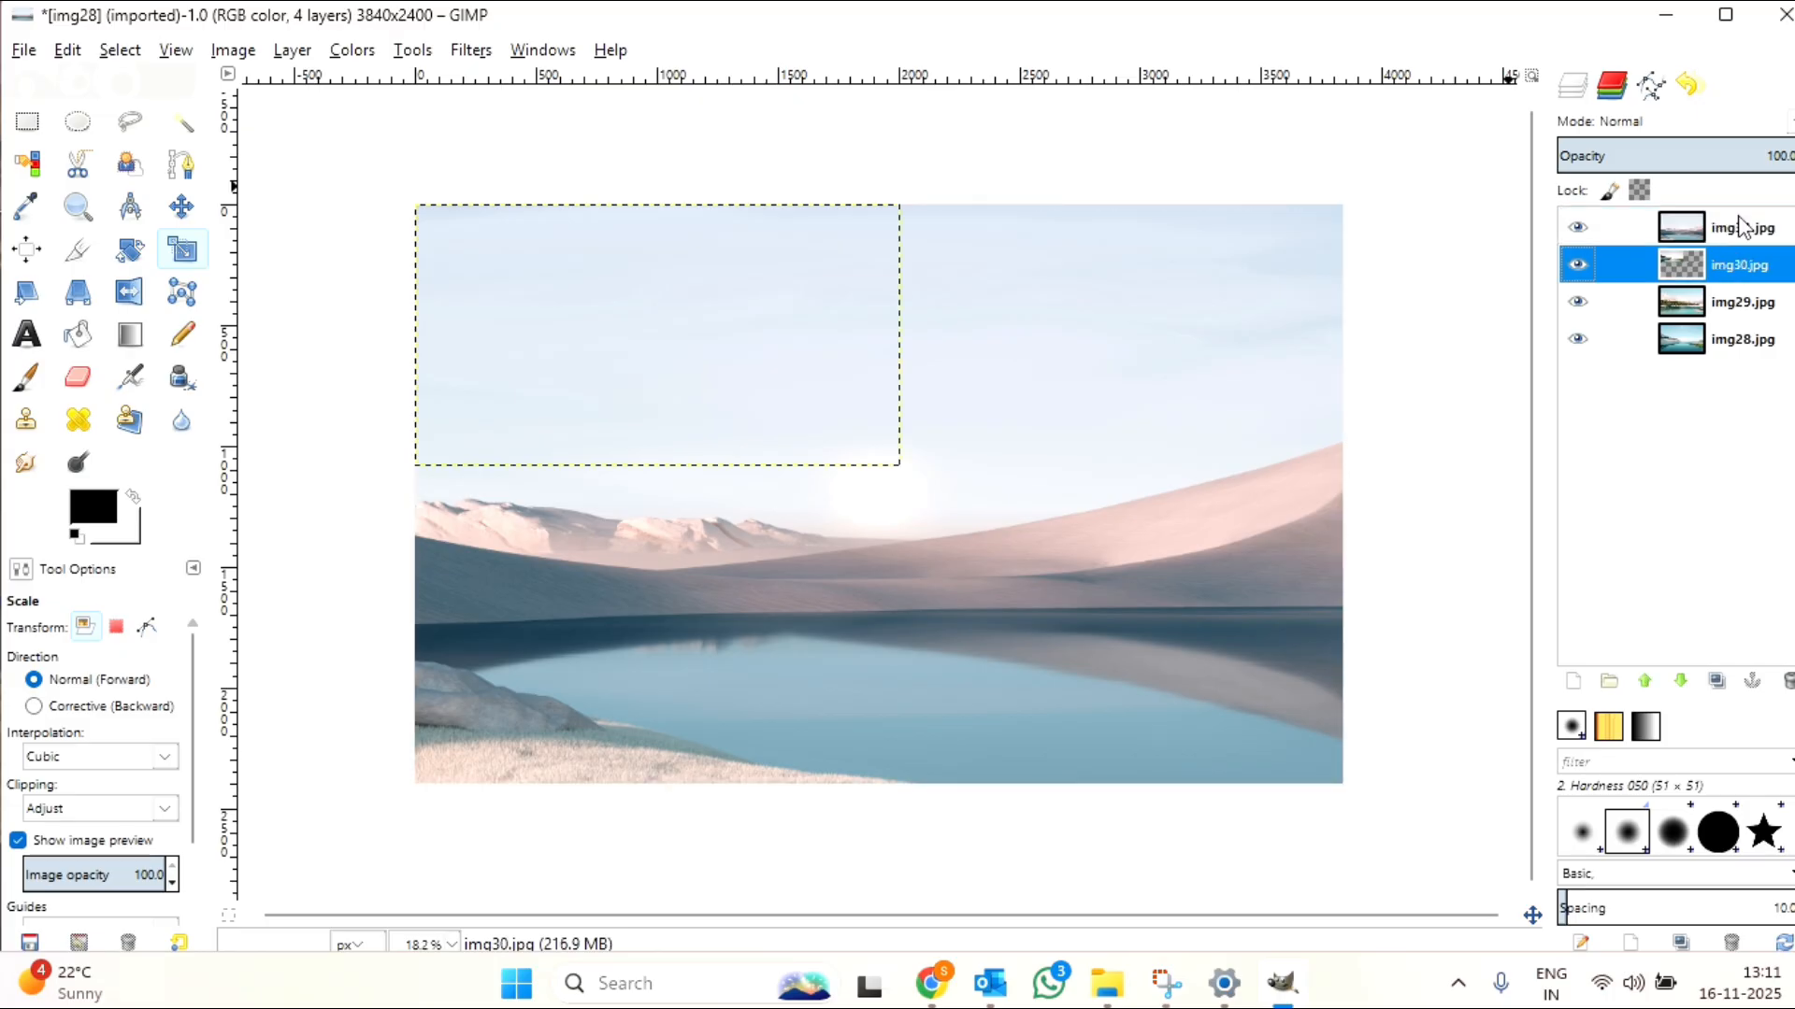
Step: Scale the img31.jpg layer down to about 2124 × 1306 px, anchored at the canvas's lower-right corner
click(1740, 229)
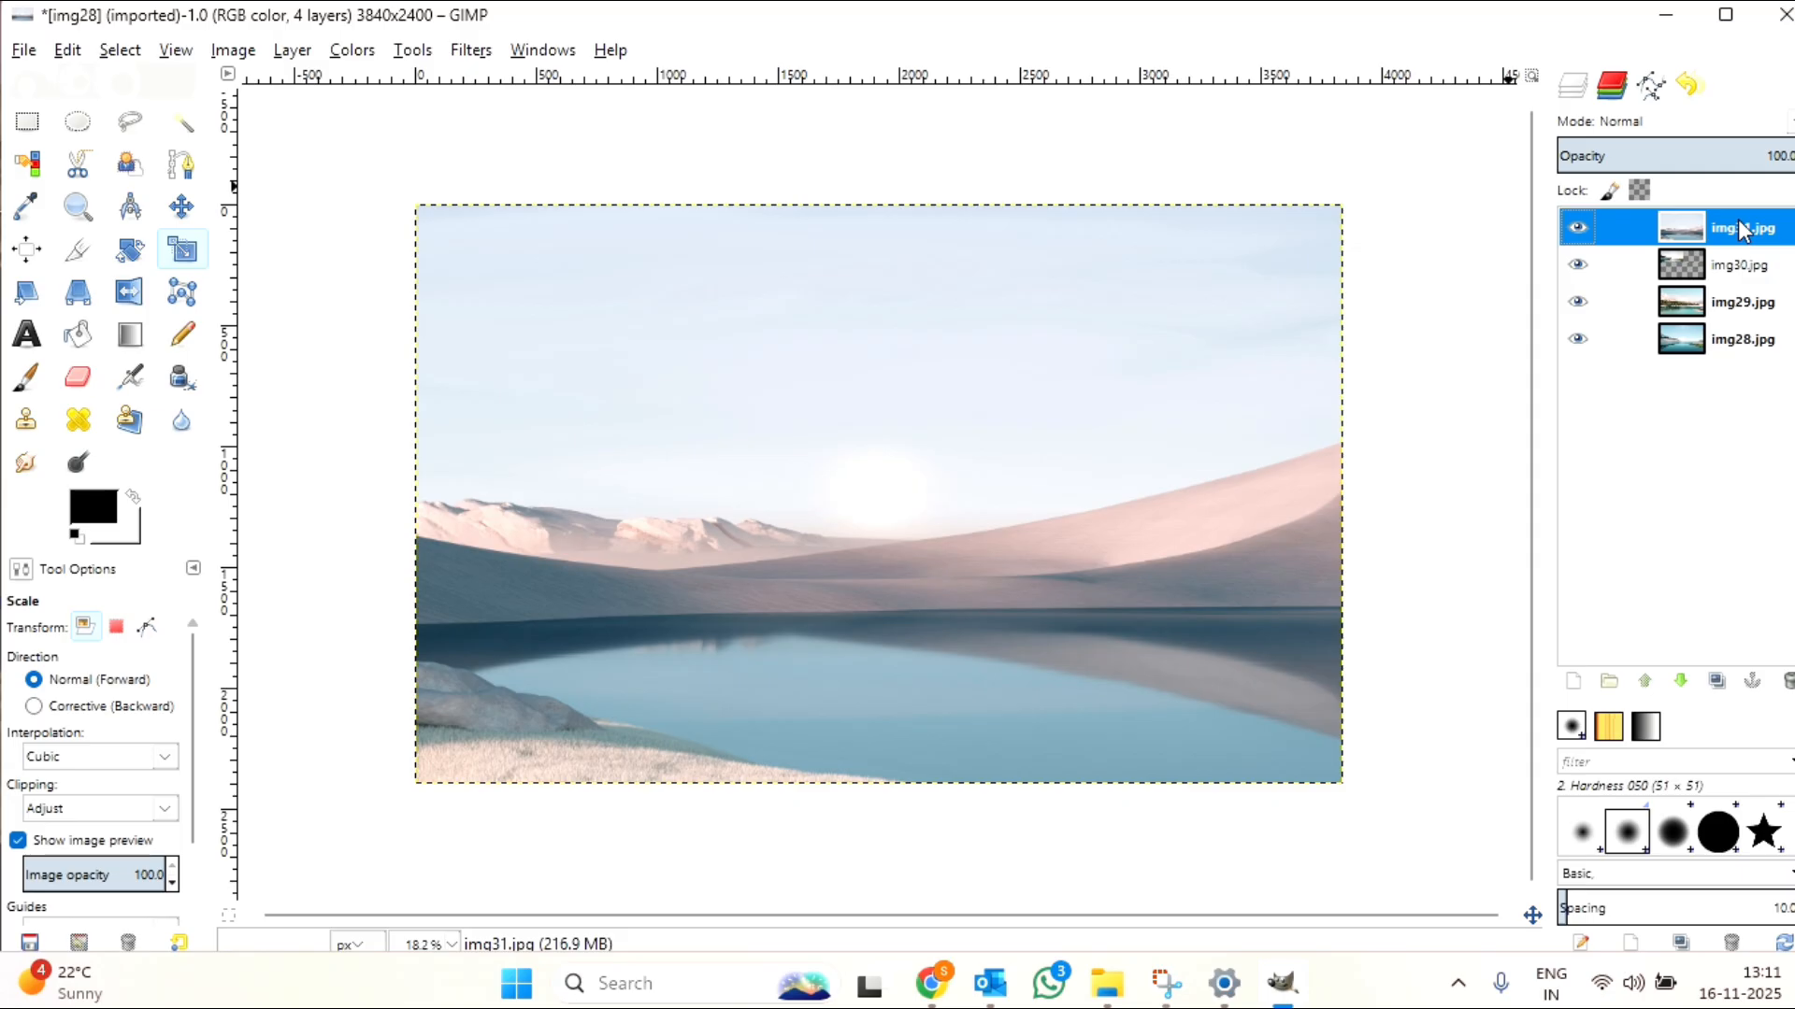
click(187, 256)
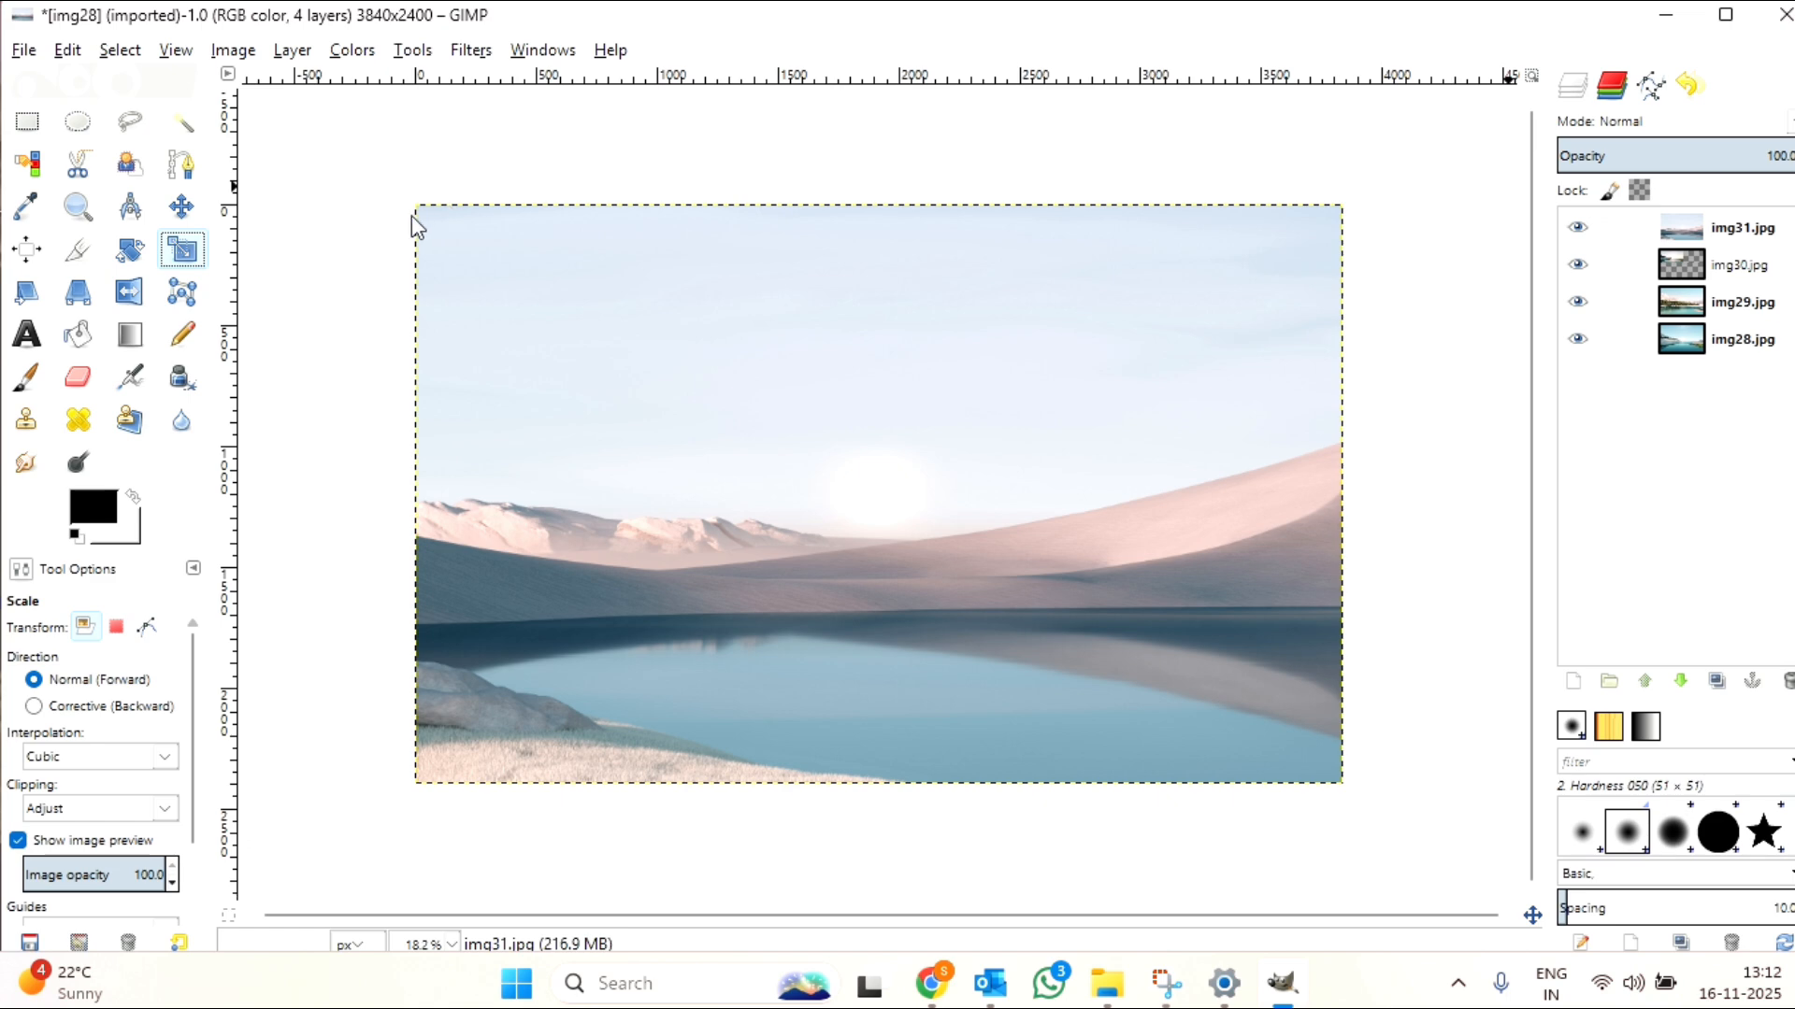
drag(418, 208, 830, 470)
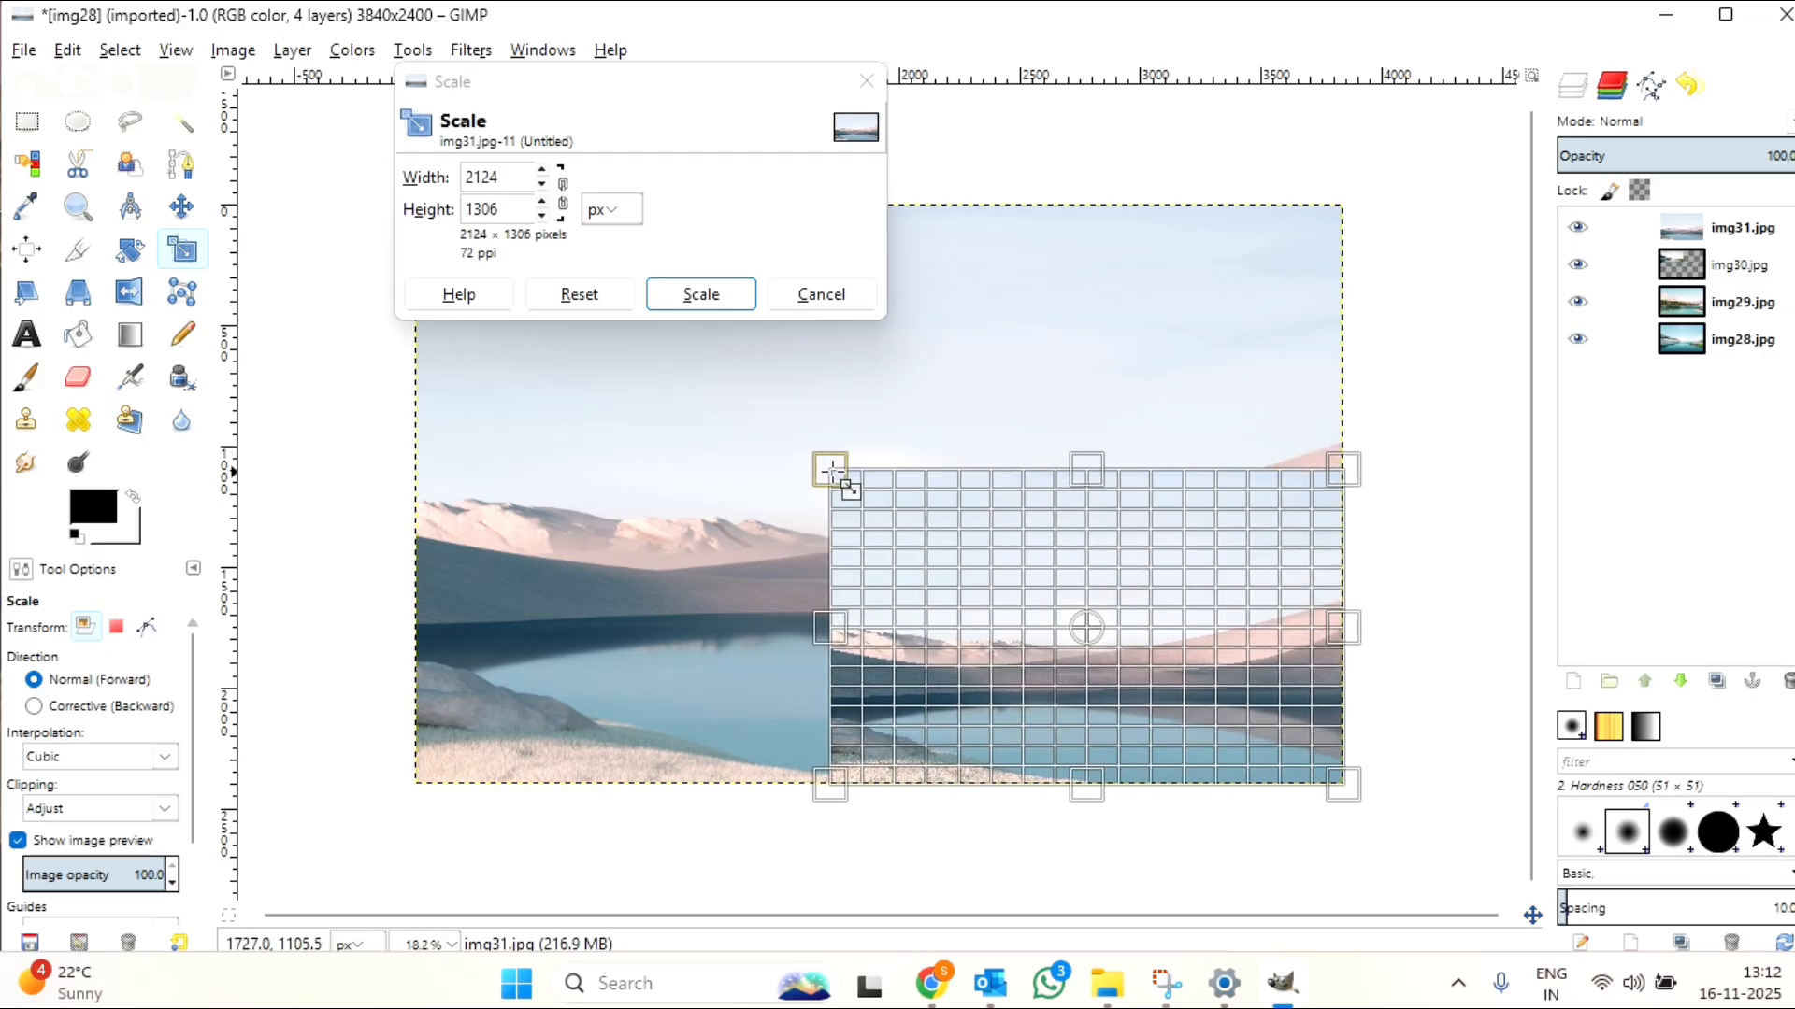
click(702, 295)
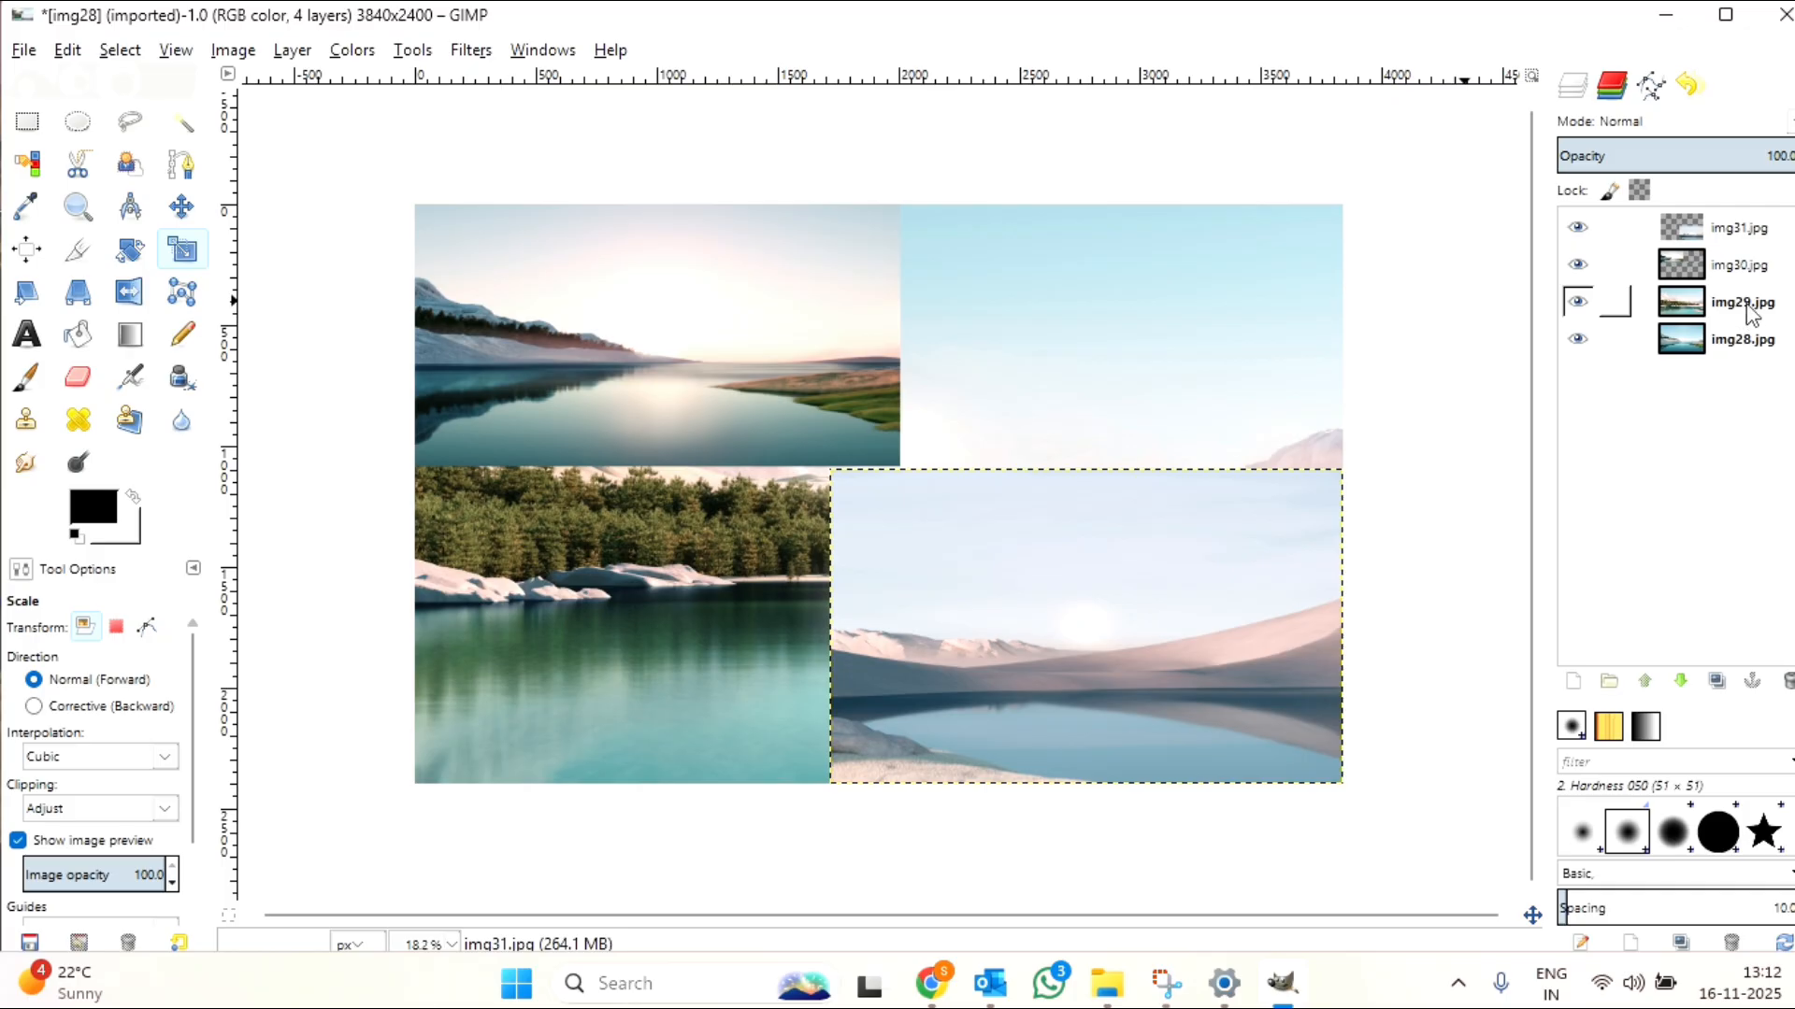
Step: Hide the img31.jpg and img30.jpg layers and scale the img29.jpg layer to about 2185 × 1278 px, anchored at its lower-right corner
click(1578, 227)
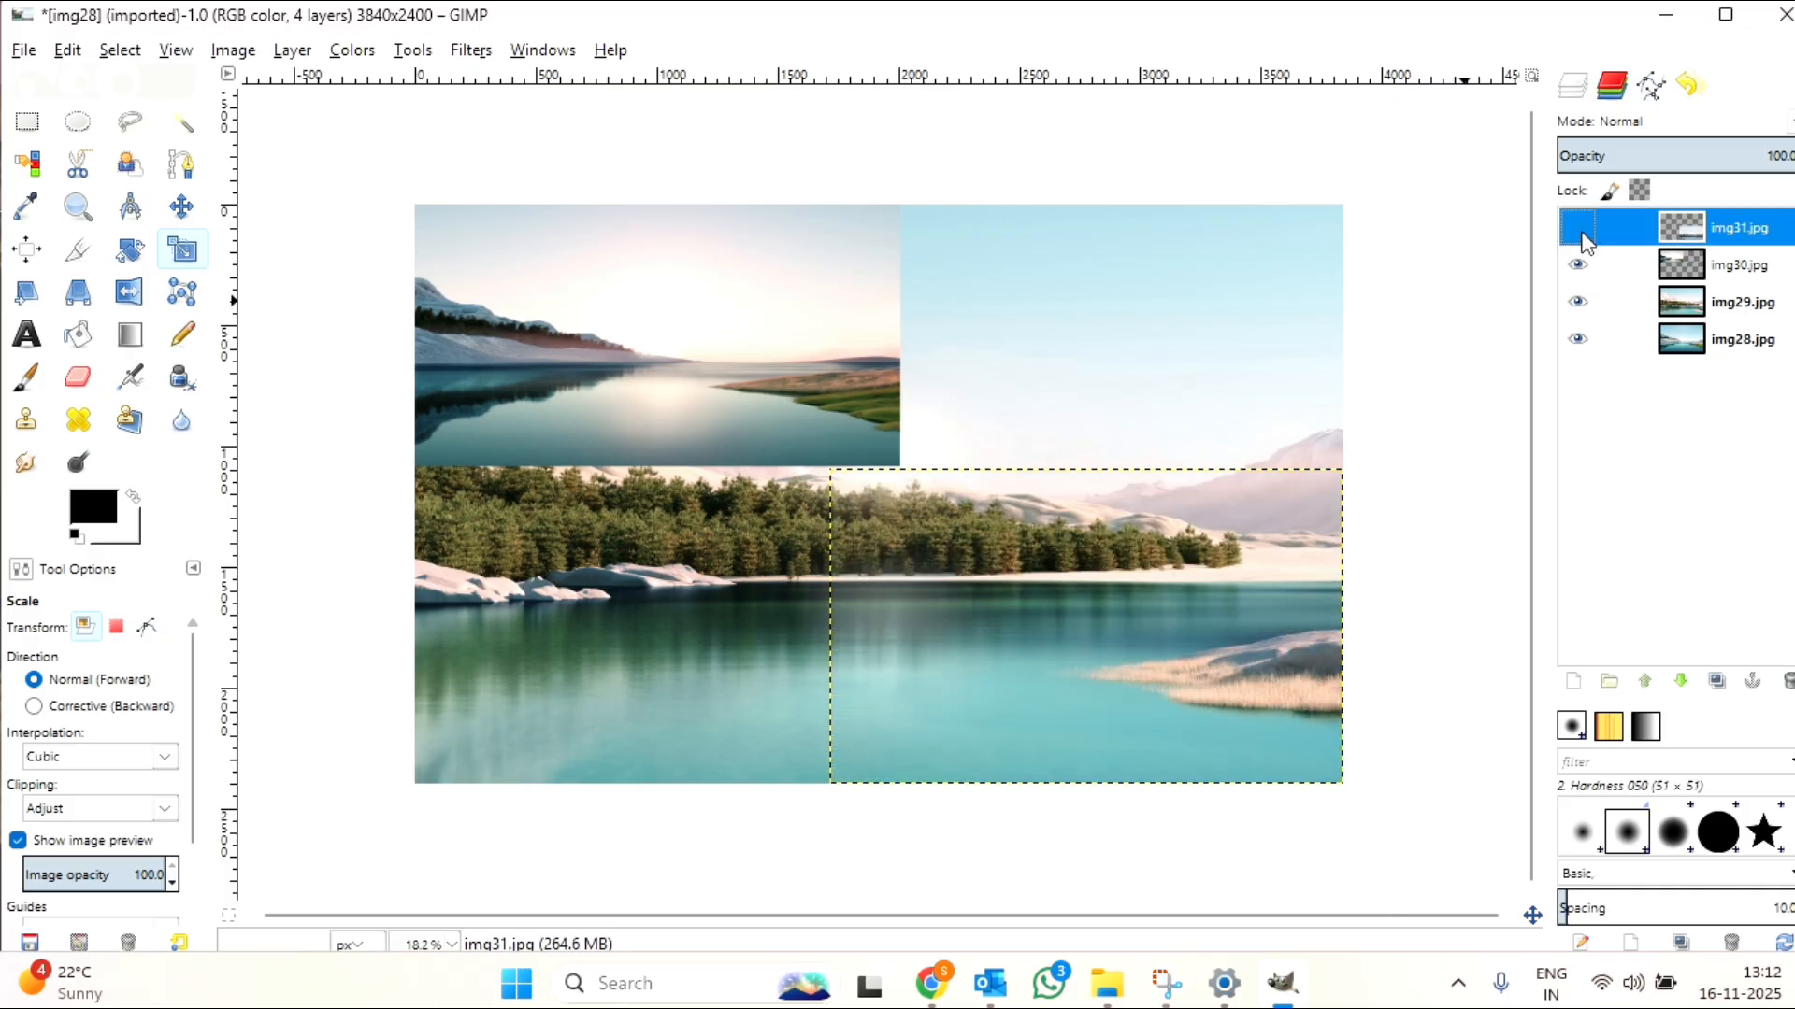
click(1578, 264)
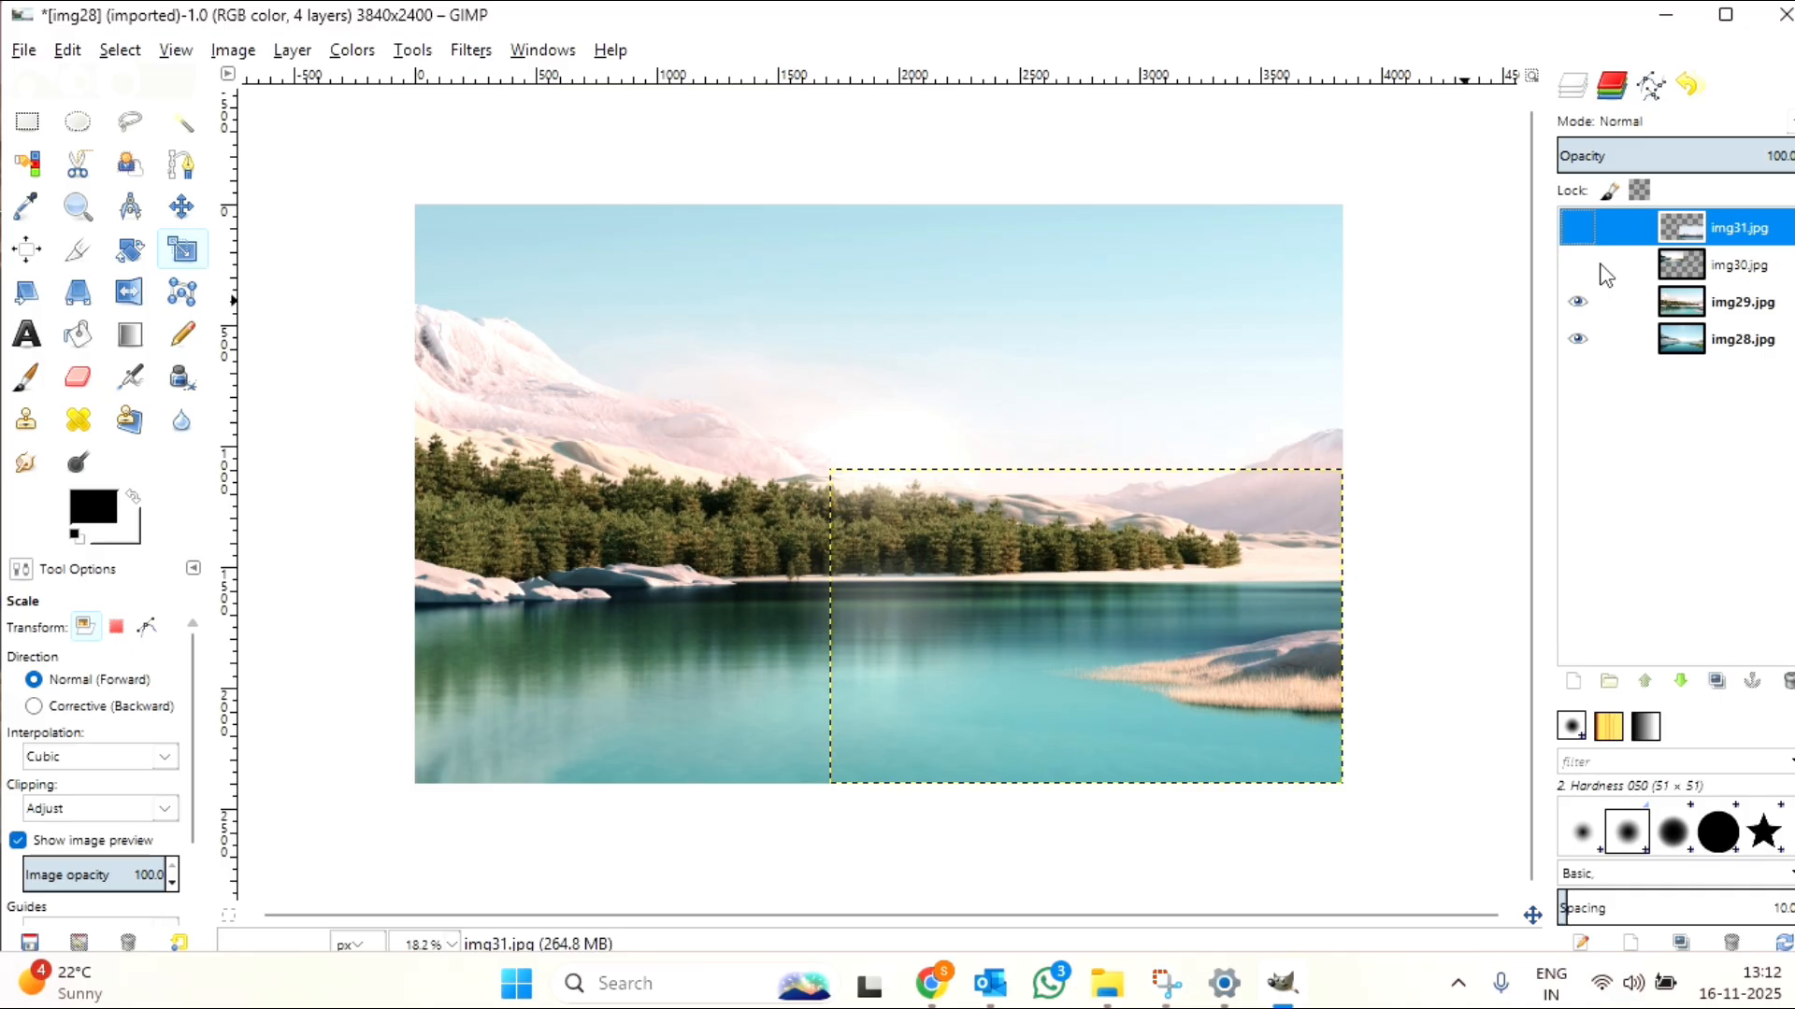
click(1748, 302)
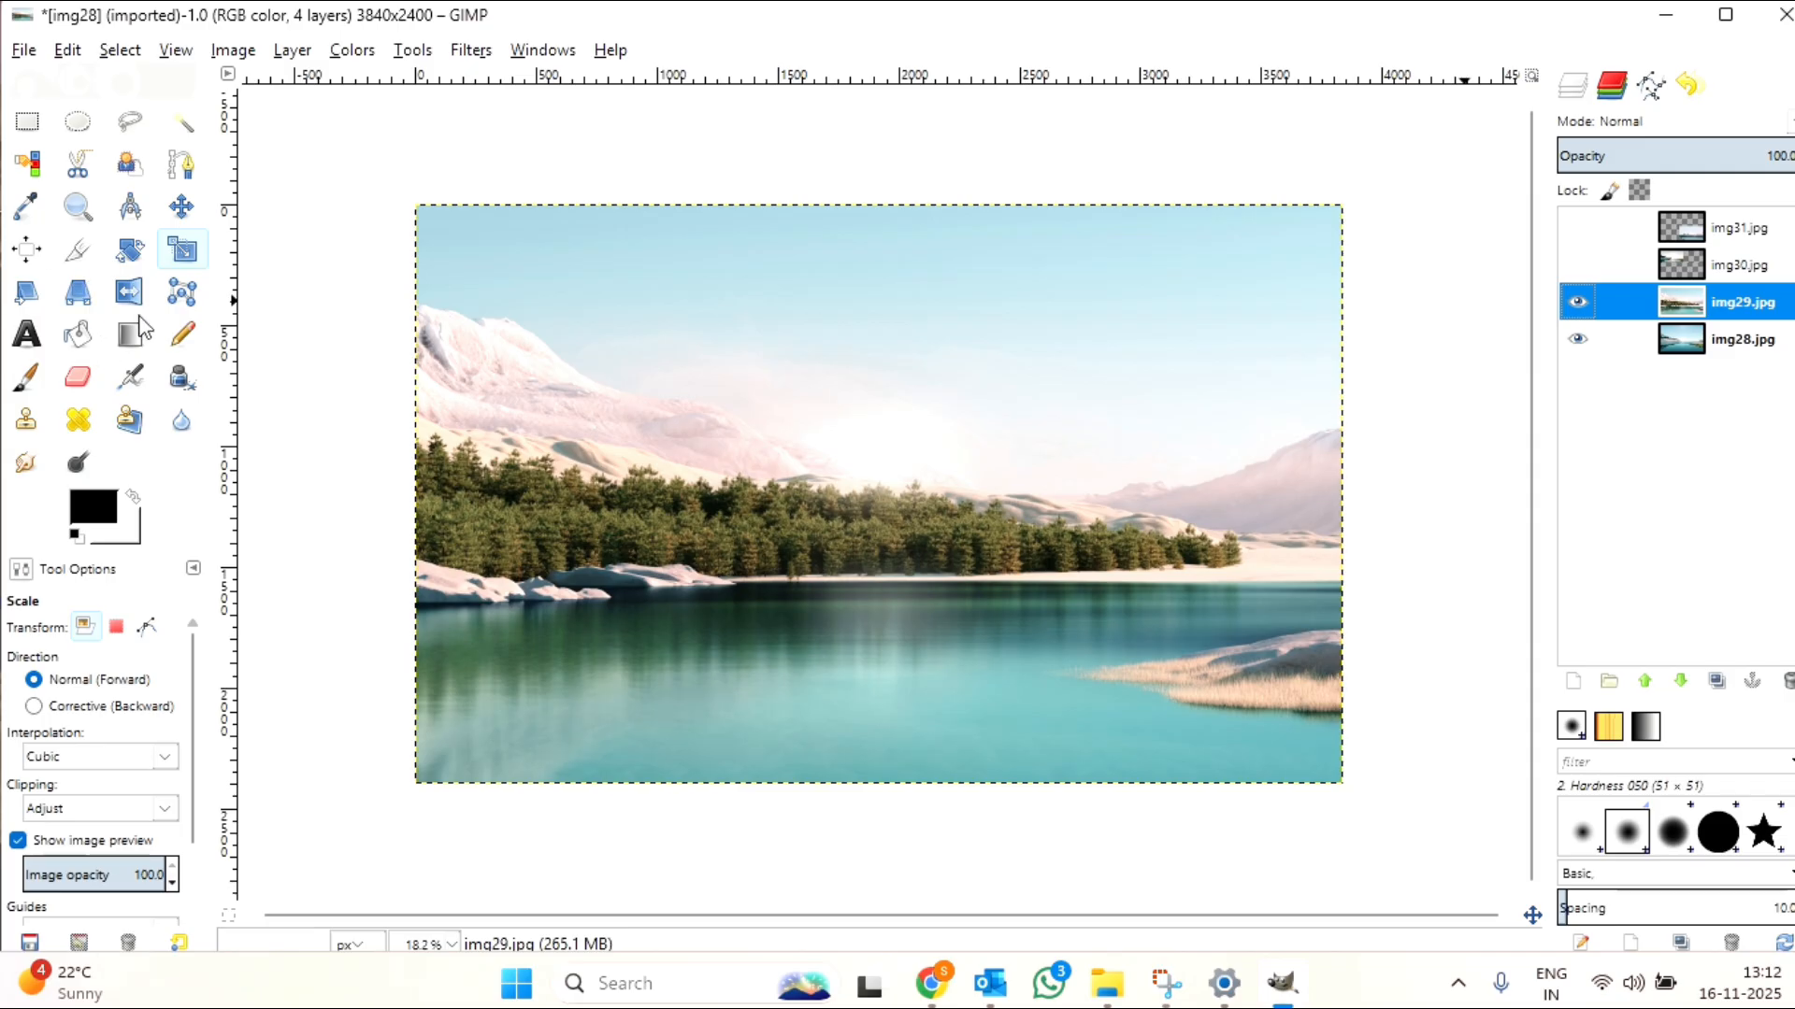
click(184, 262)
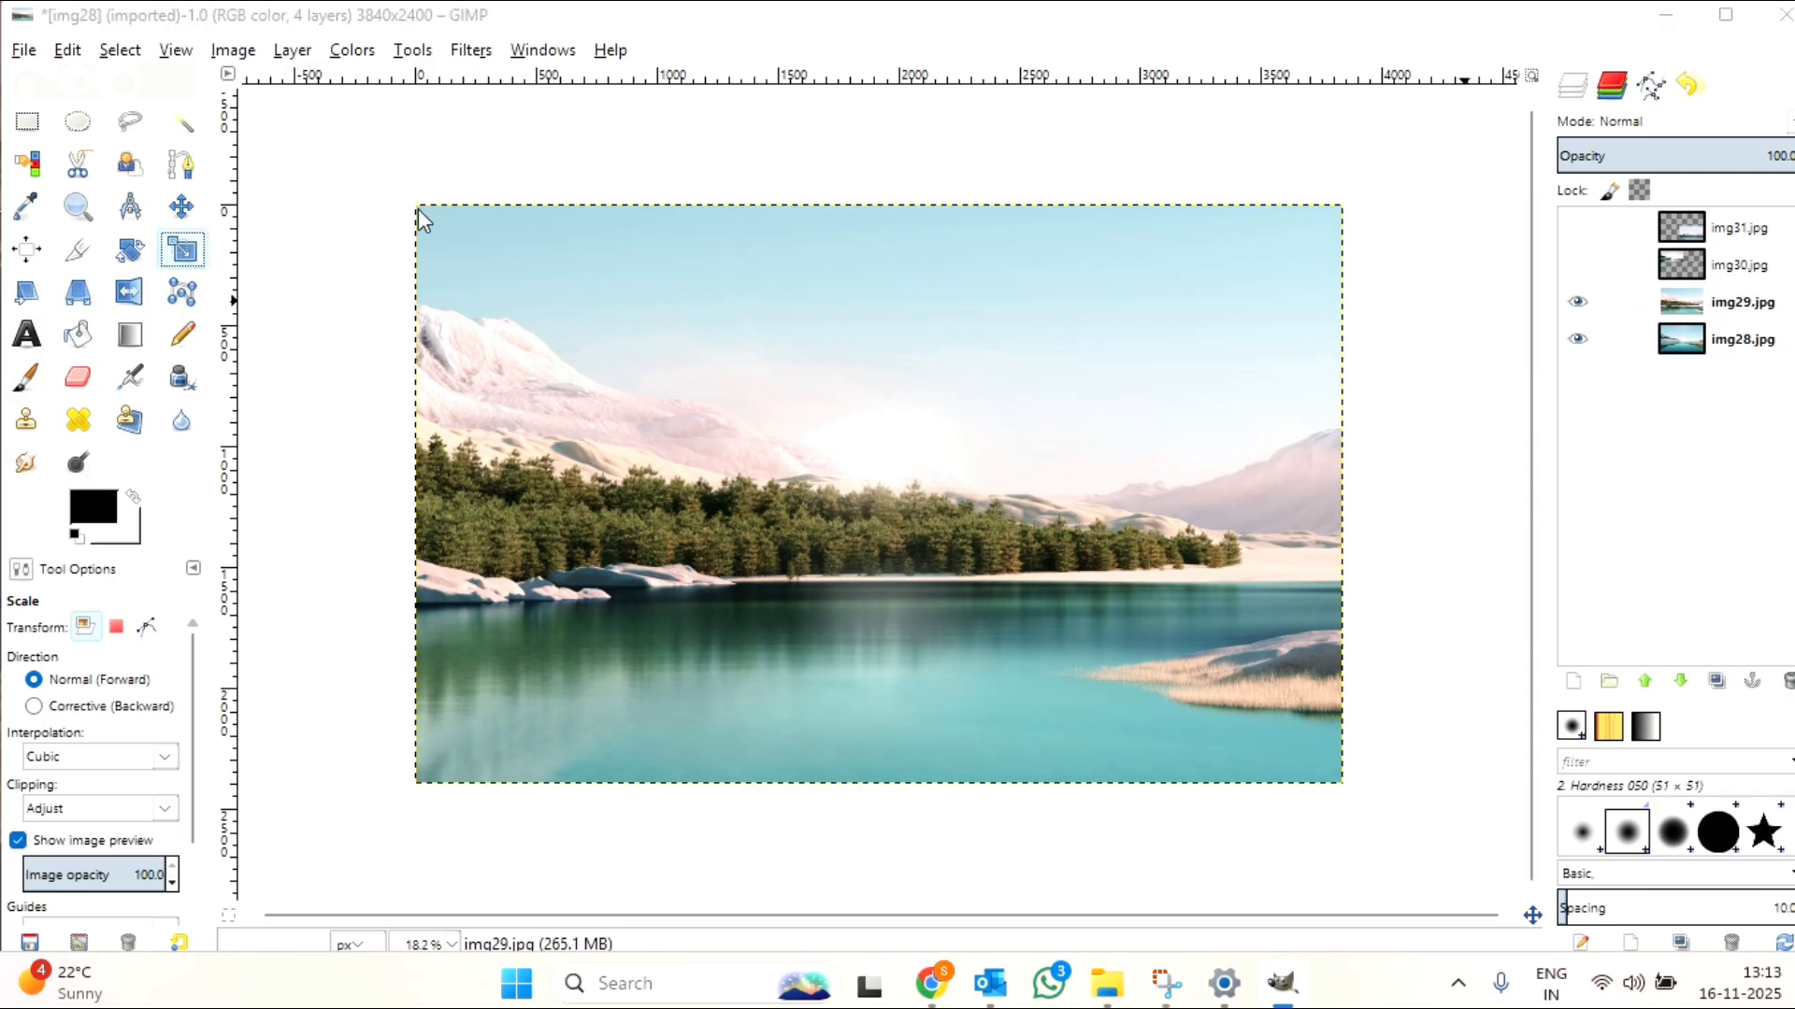
drag(418, 209, 772, 432)
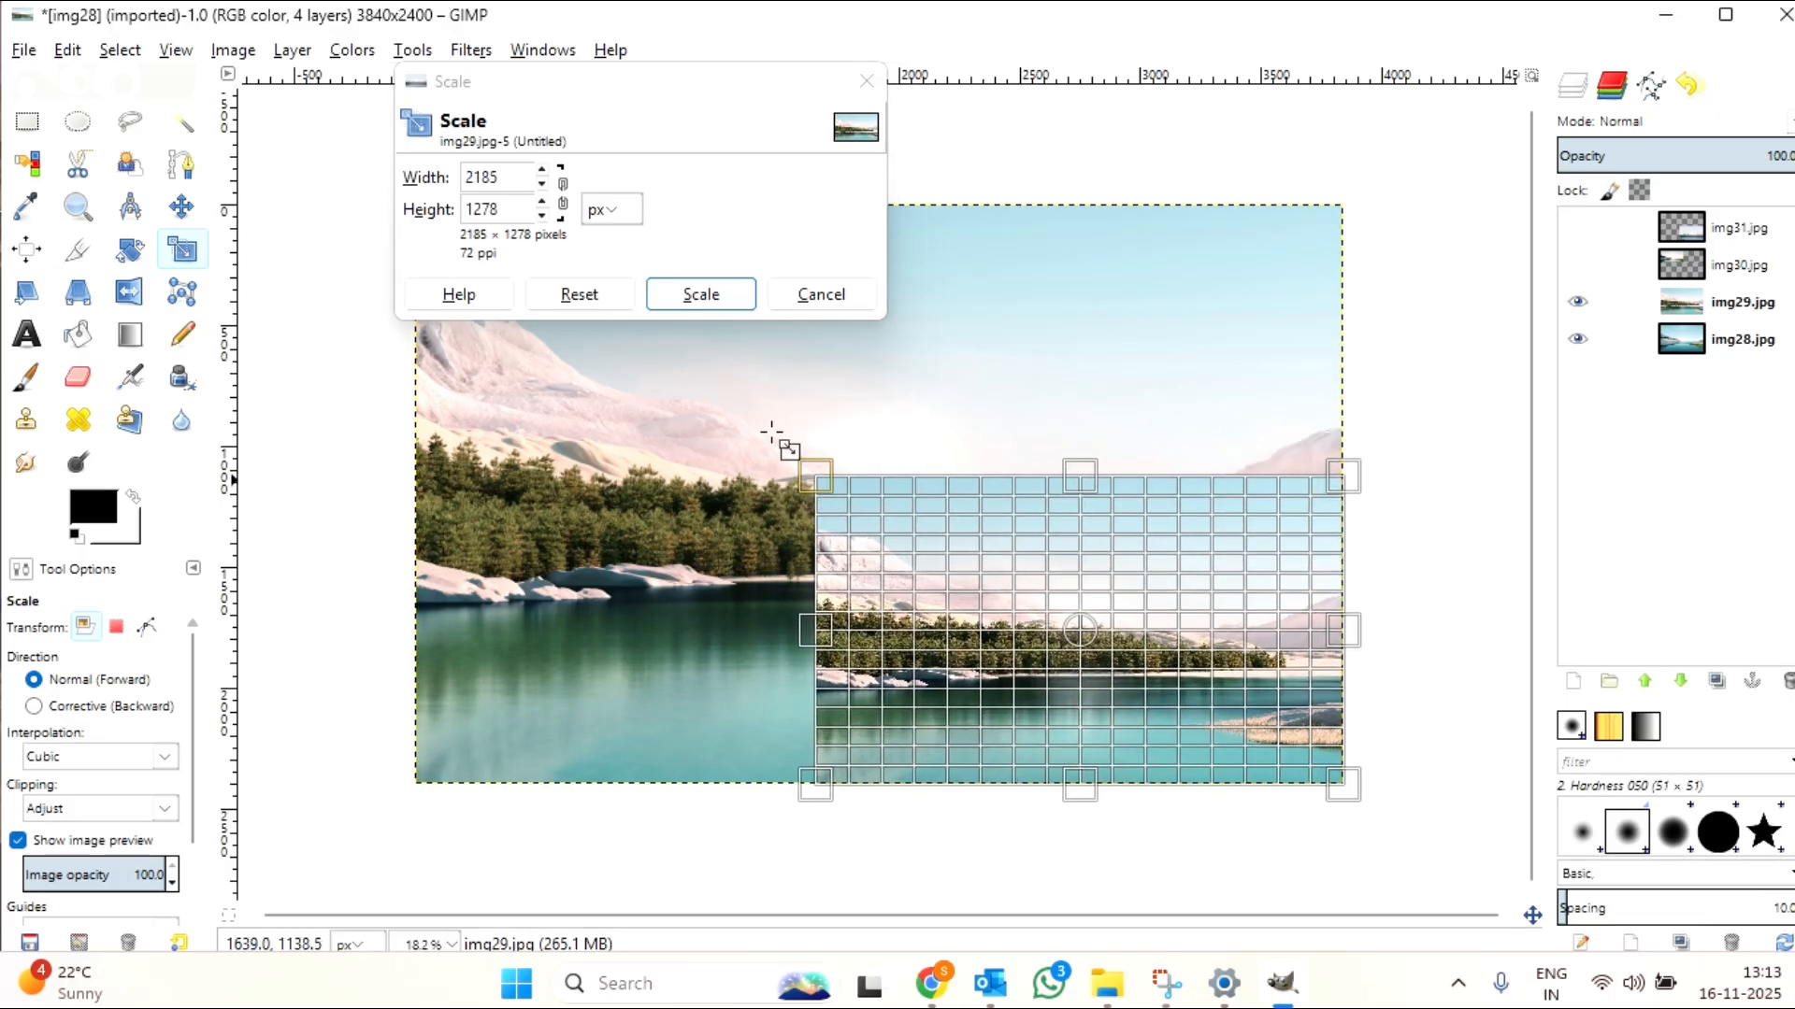
click(709, 295)
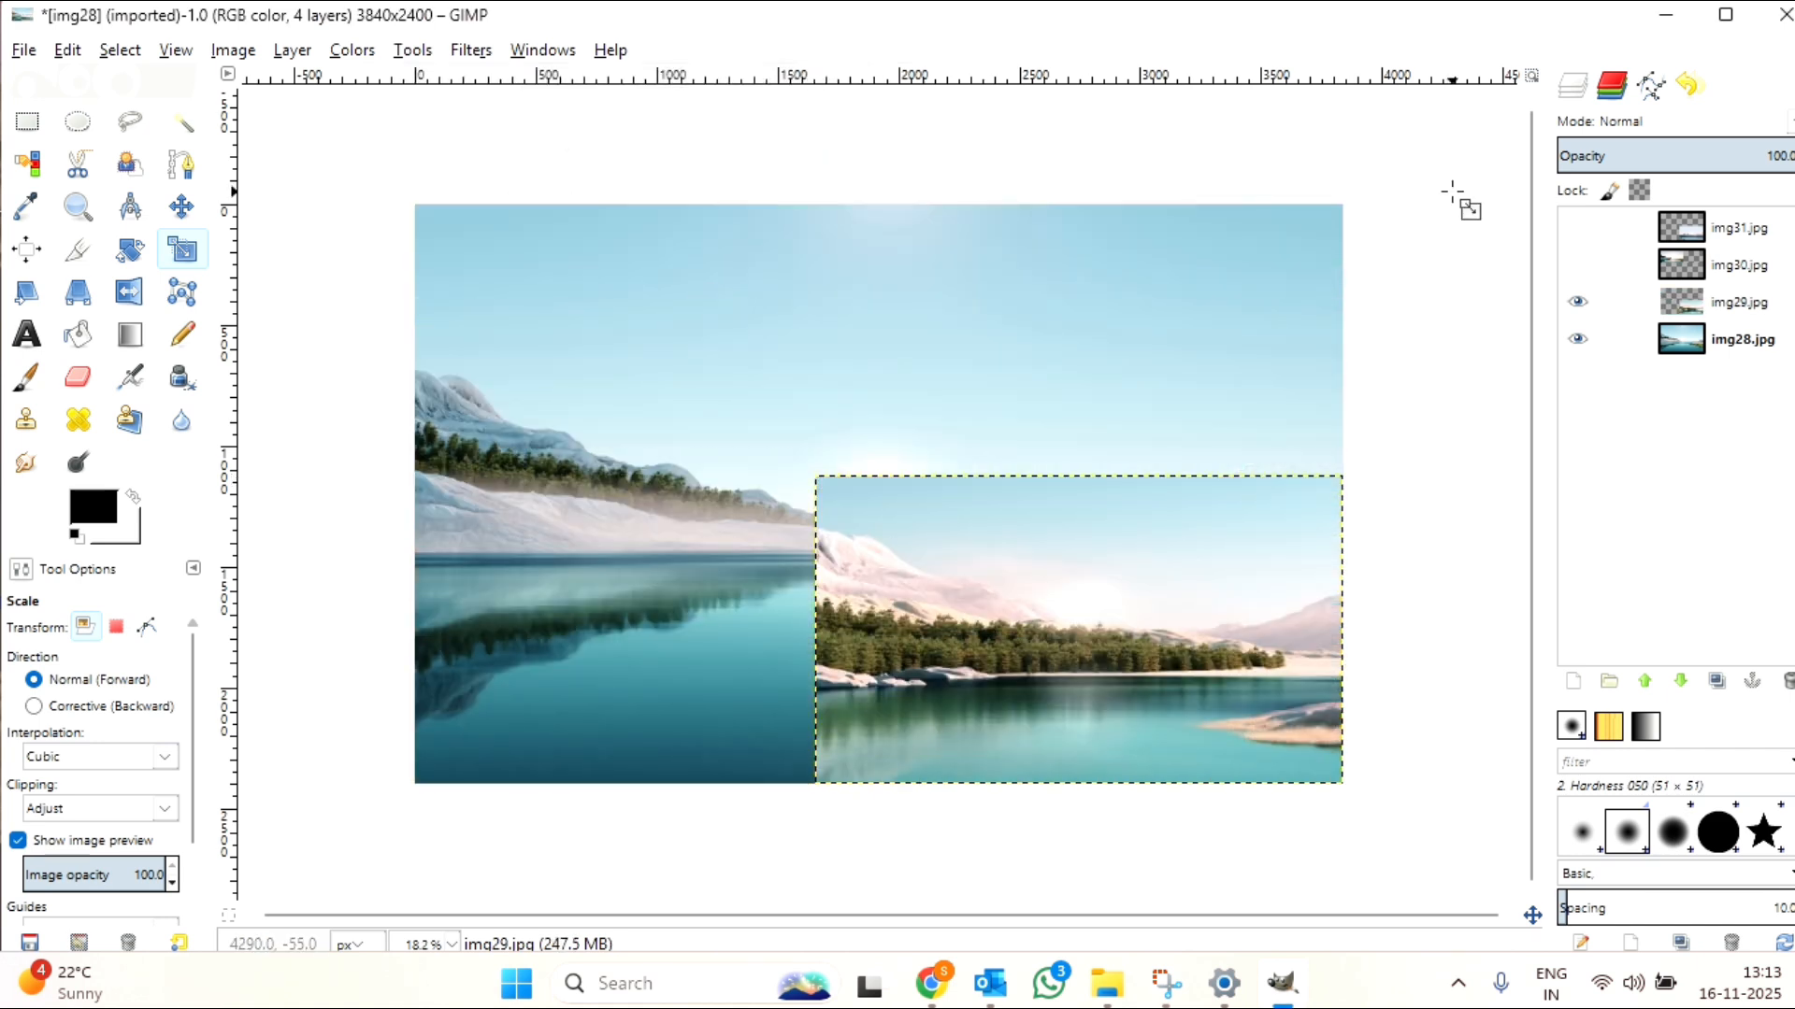
Step: Hide the img29.jpg layer and scale the img28.jpg layer to about 2031 × 1311 px, anchored at the canvas's lower-left corner
click(1714, 349)
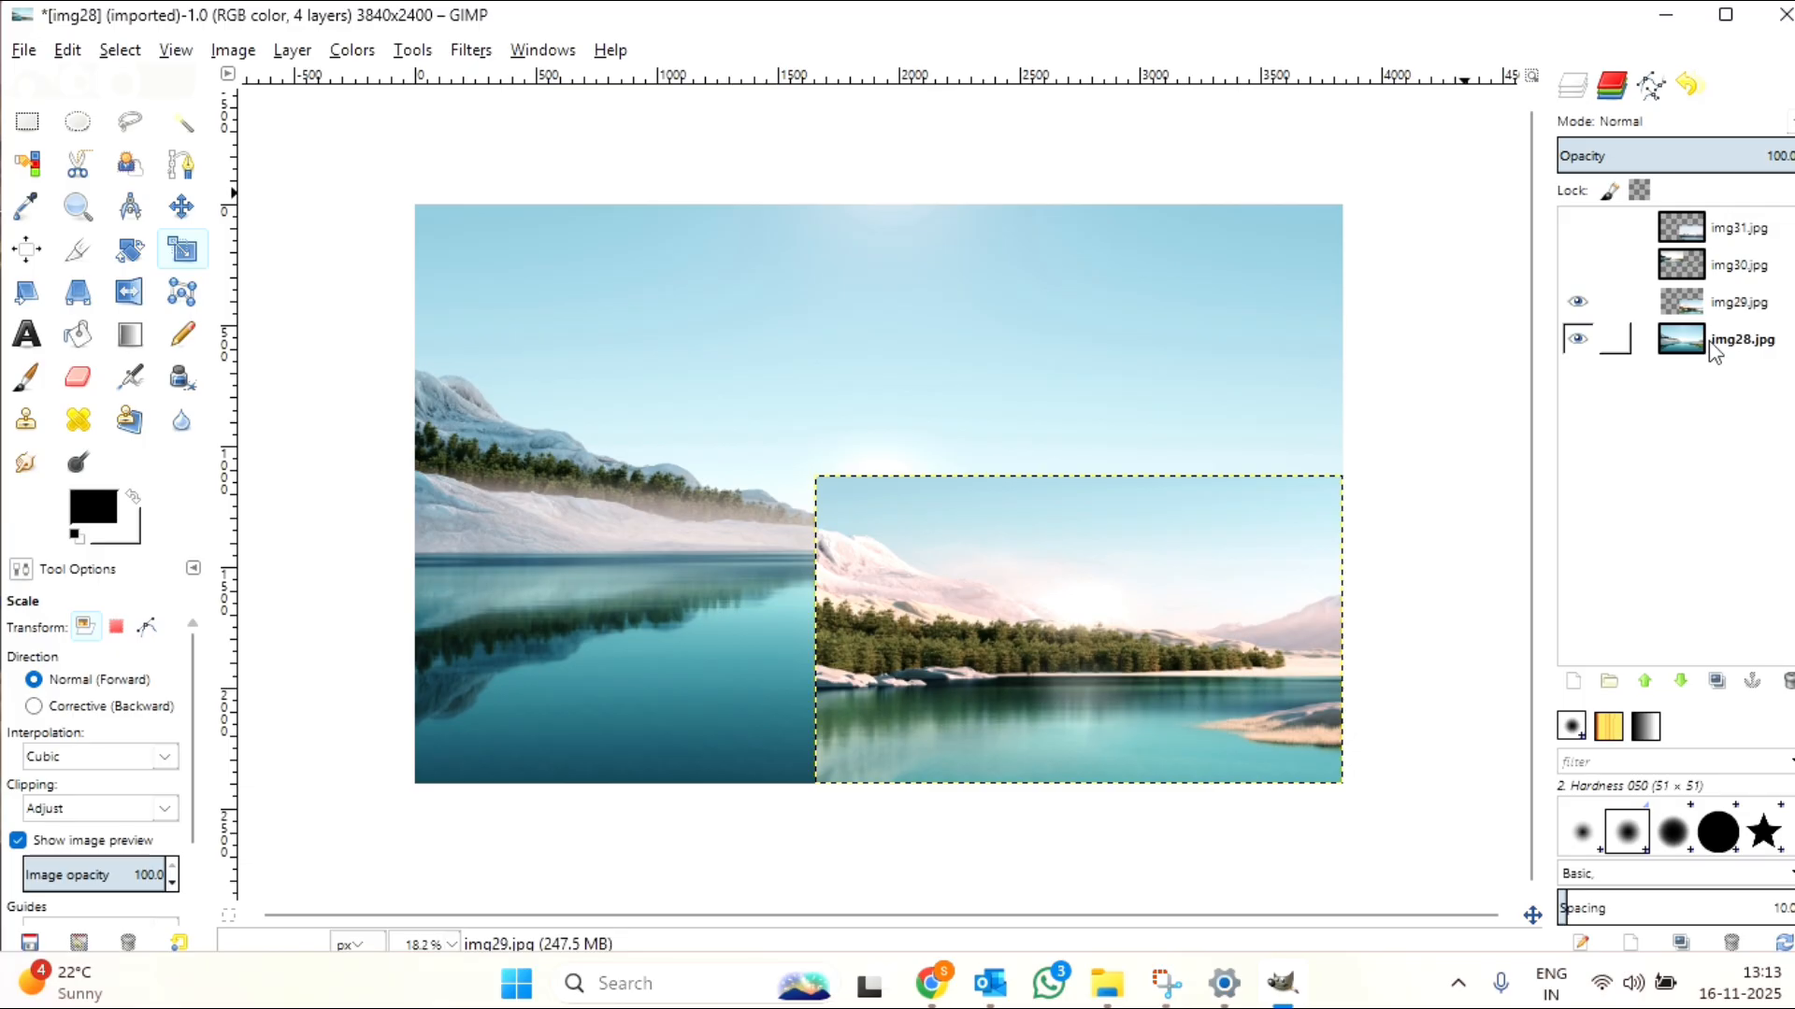
click(1753, 318)
click(1578, 303)
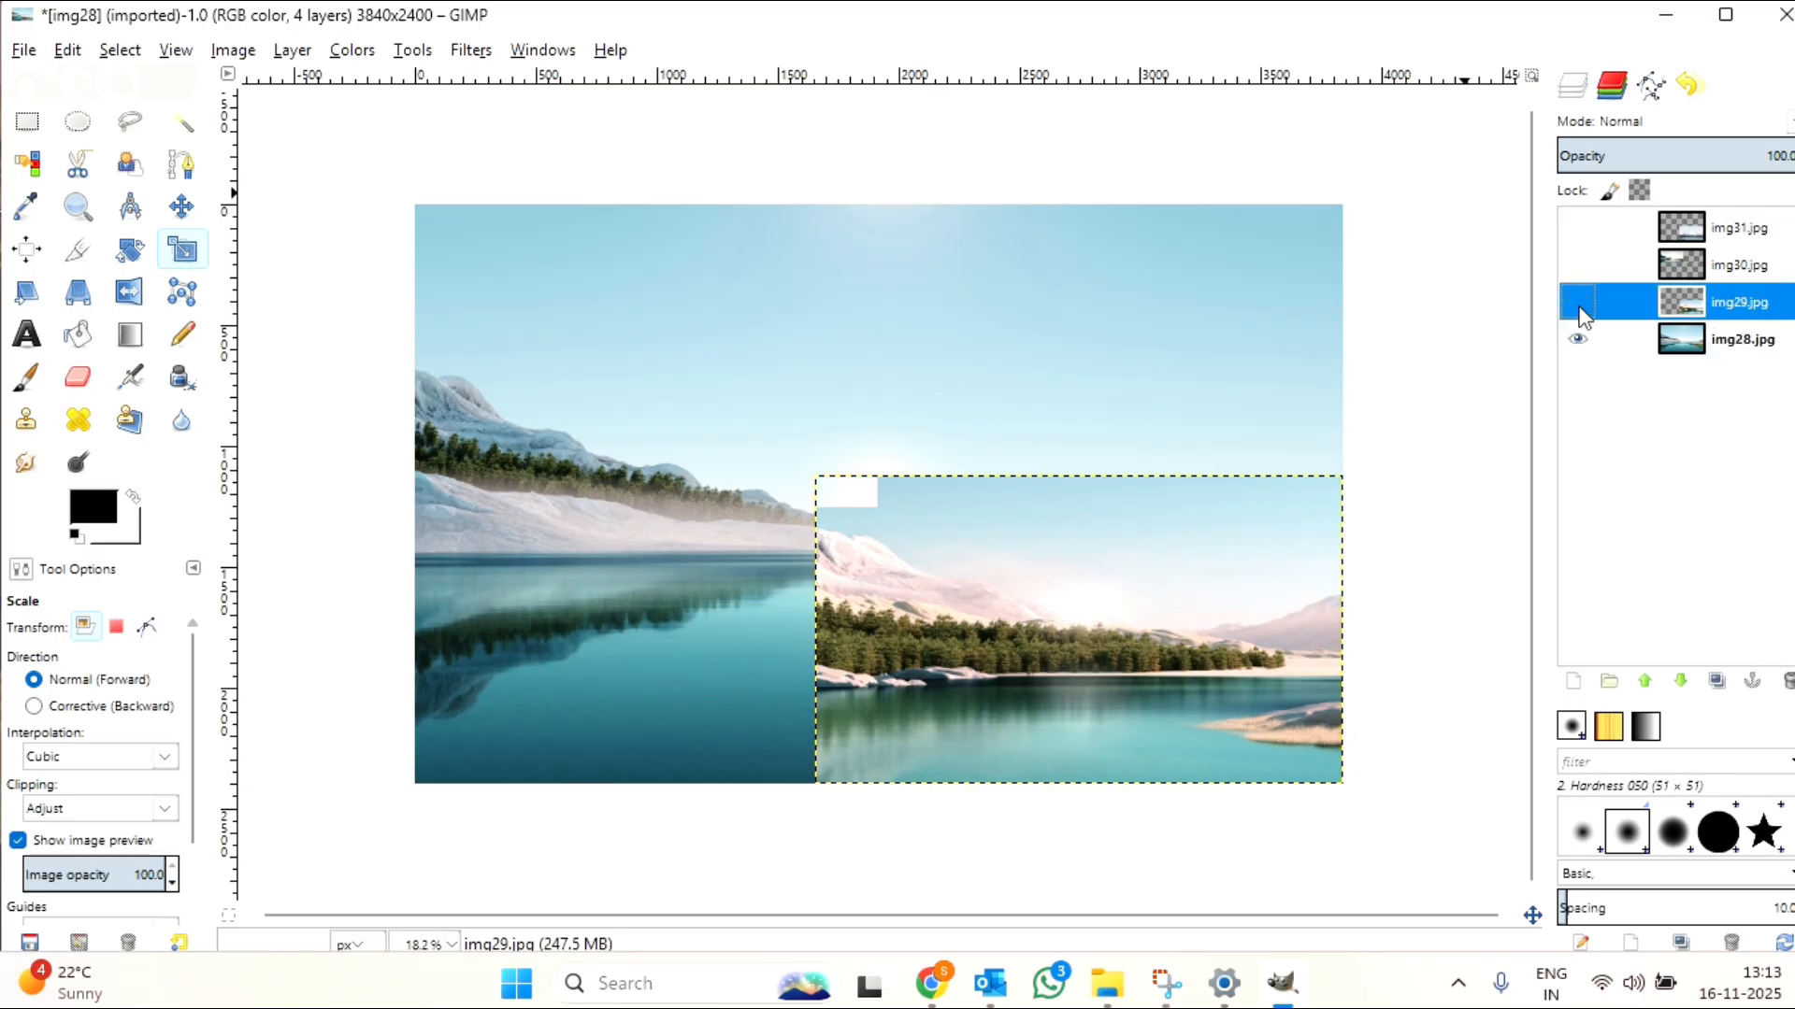
click(1751, 346)
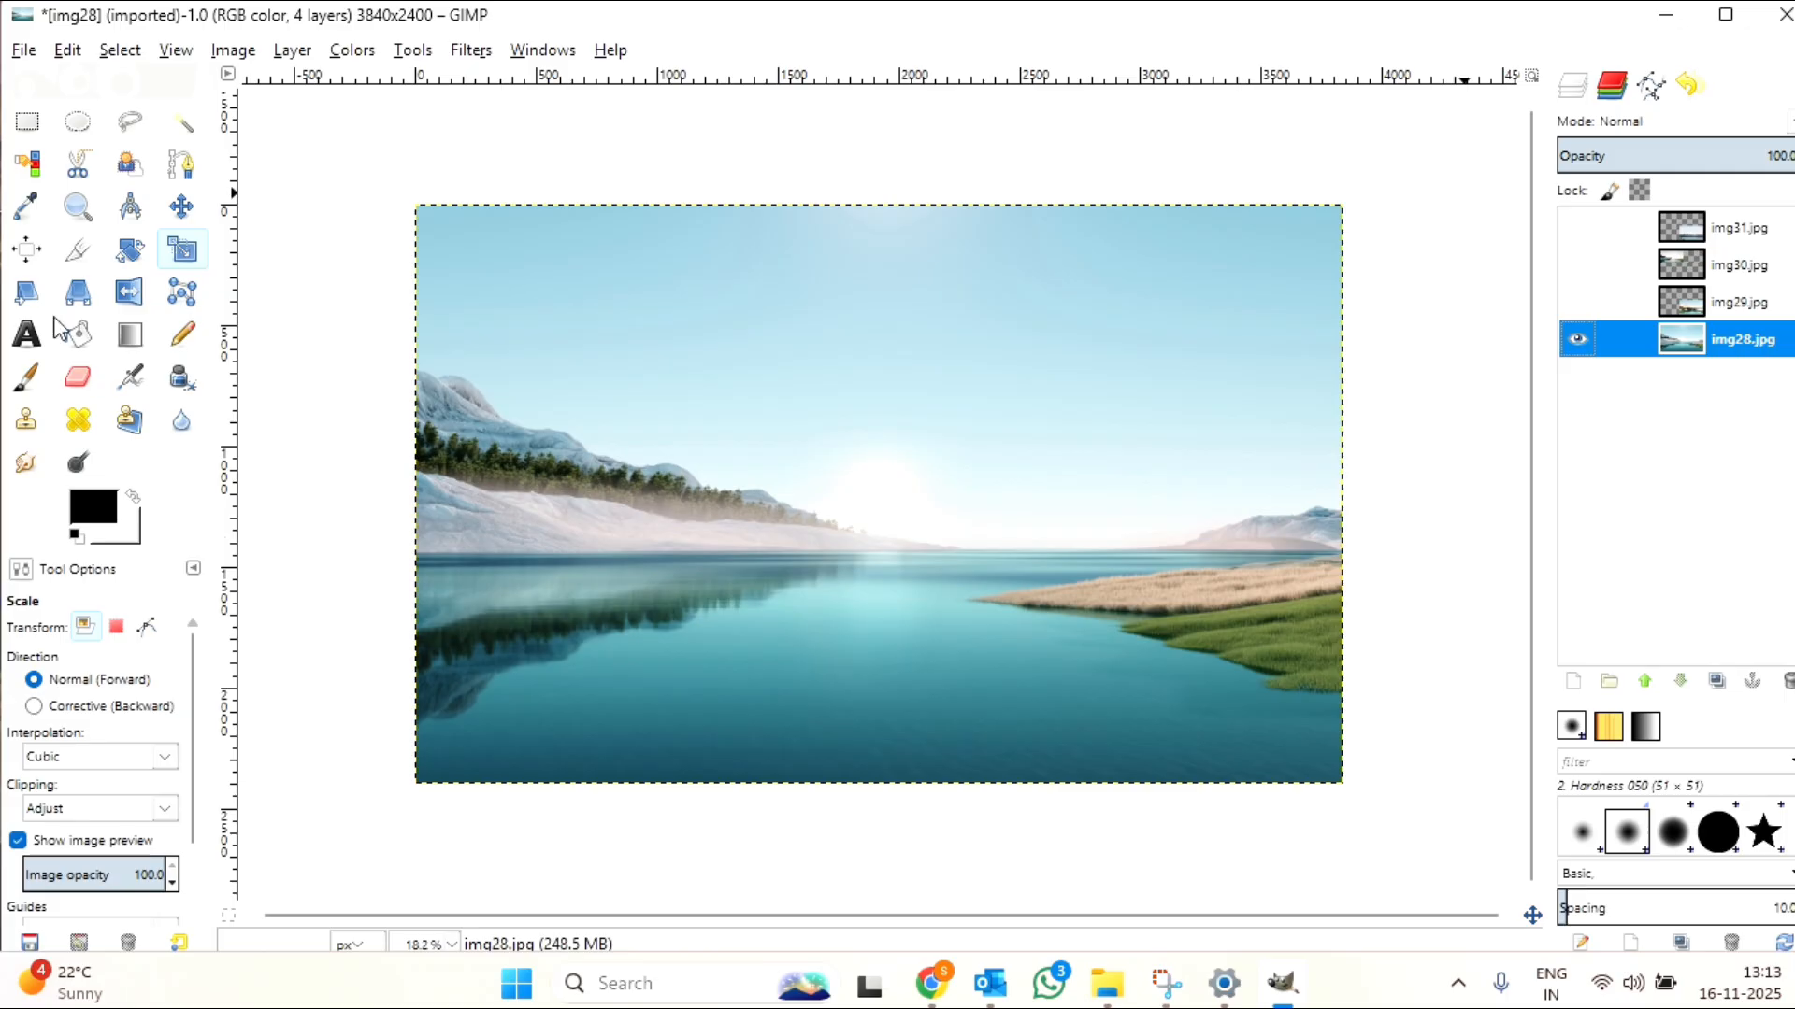
click(187, 264)
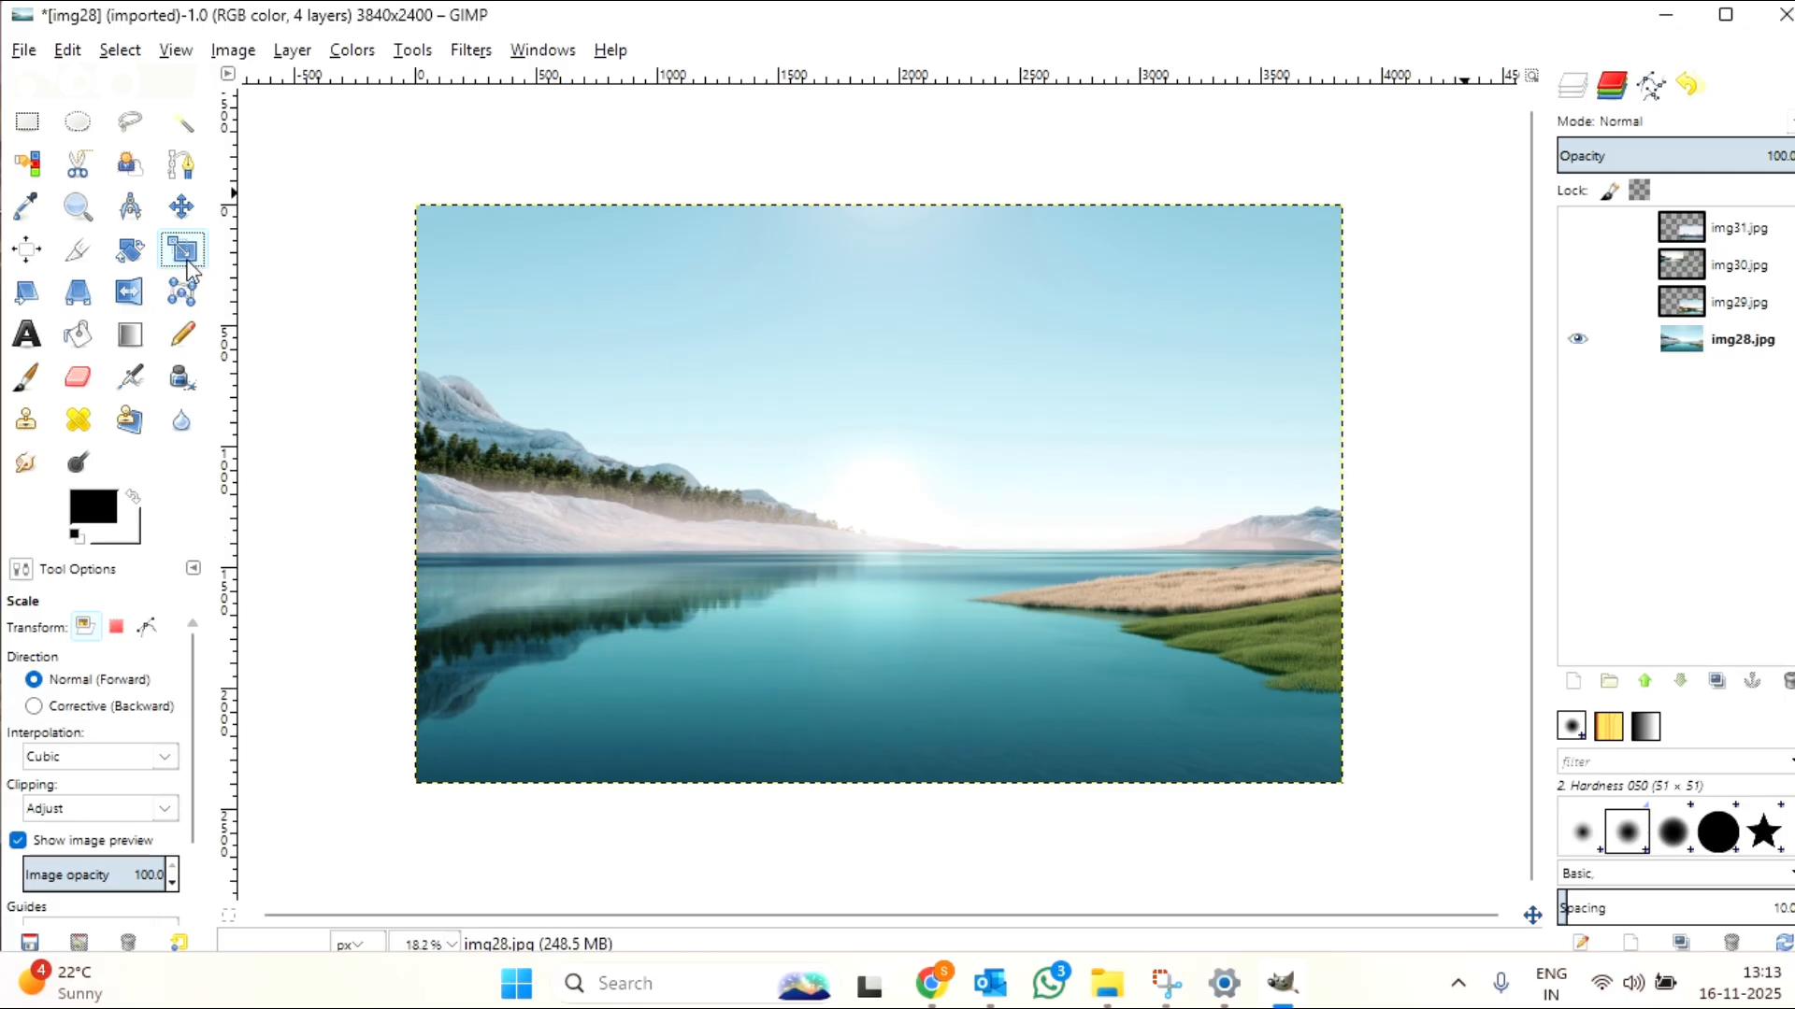
click(1343, 212)
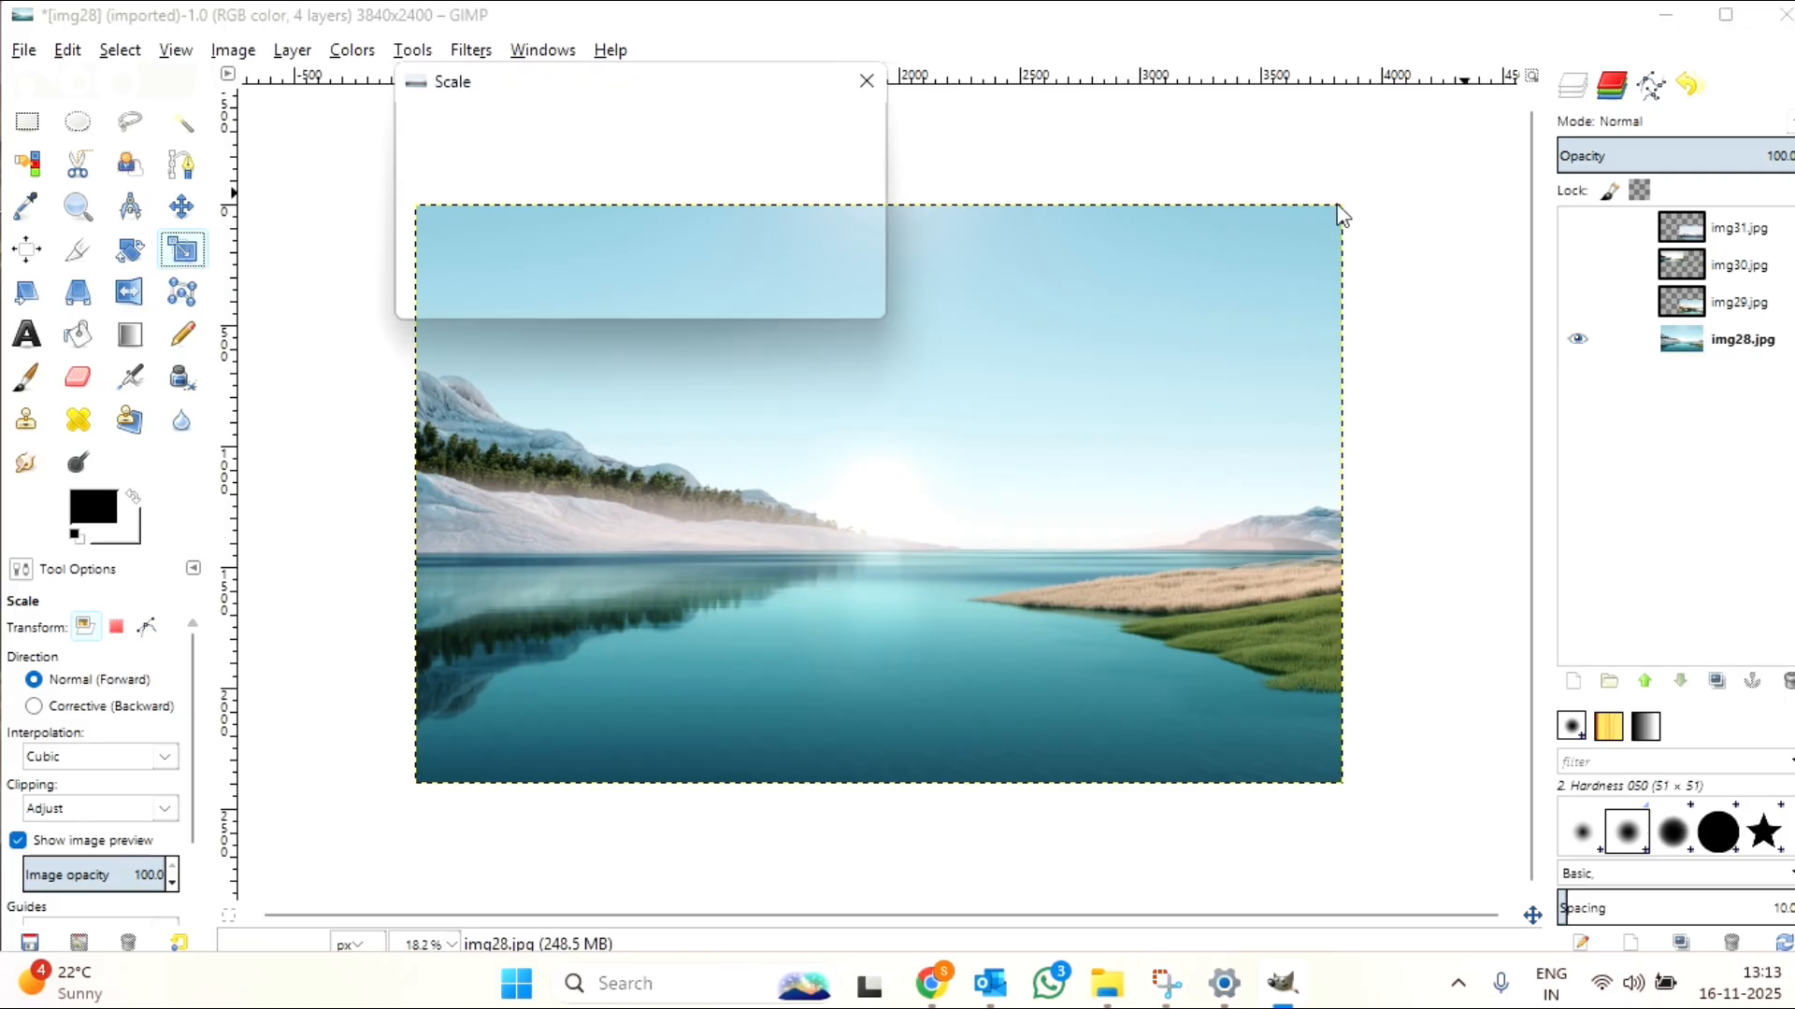
drag(1342, 213, 903, 477)
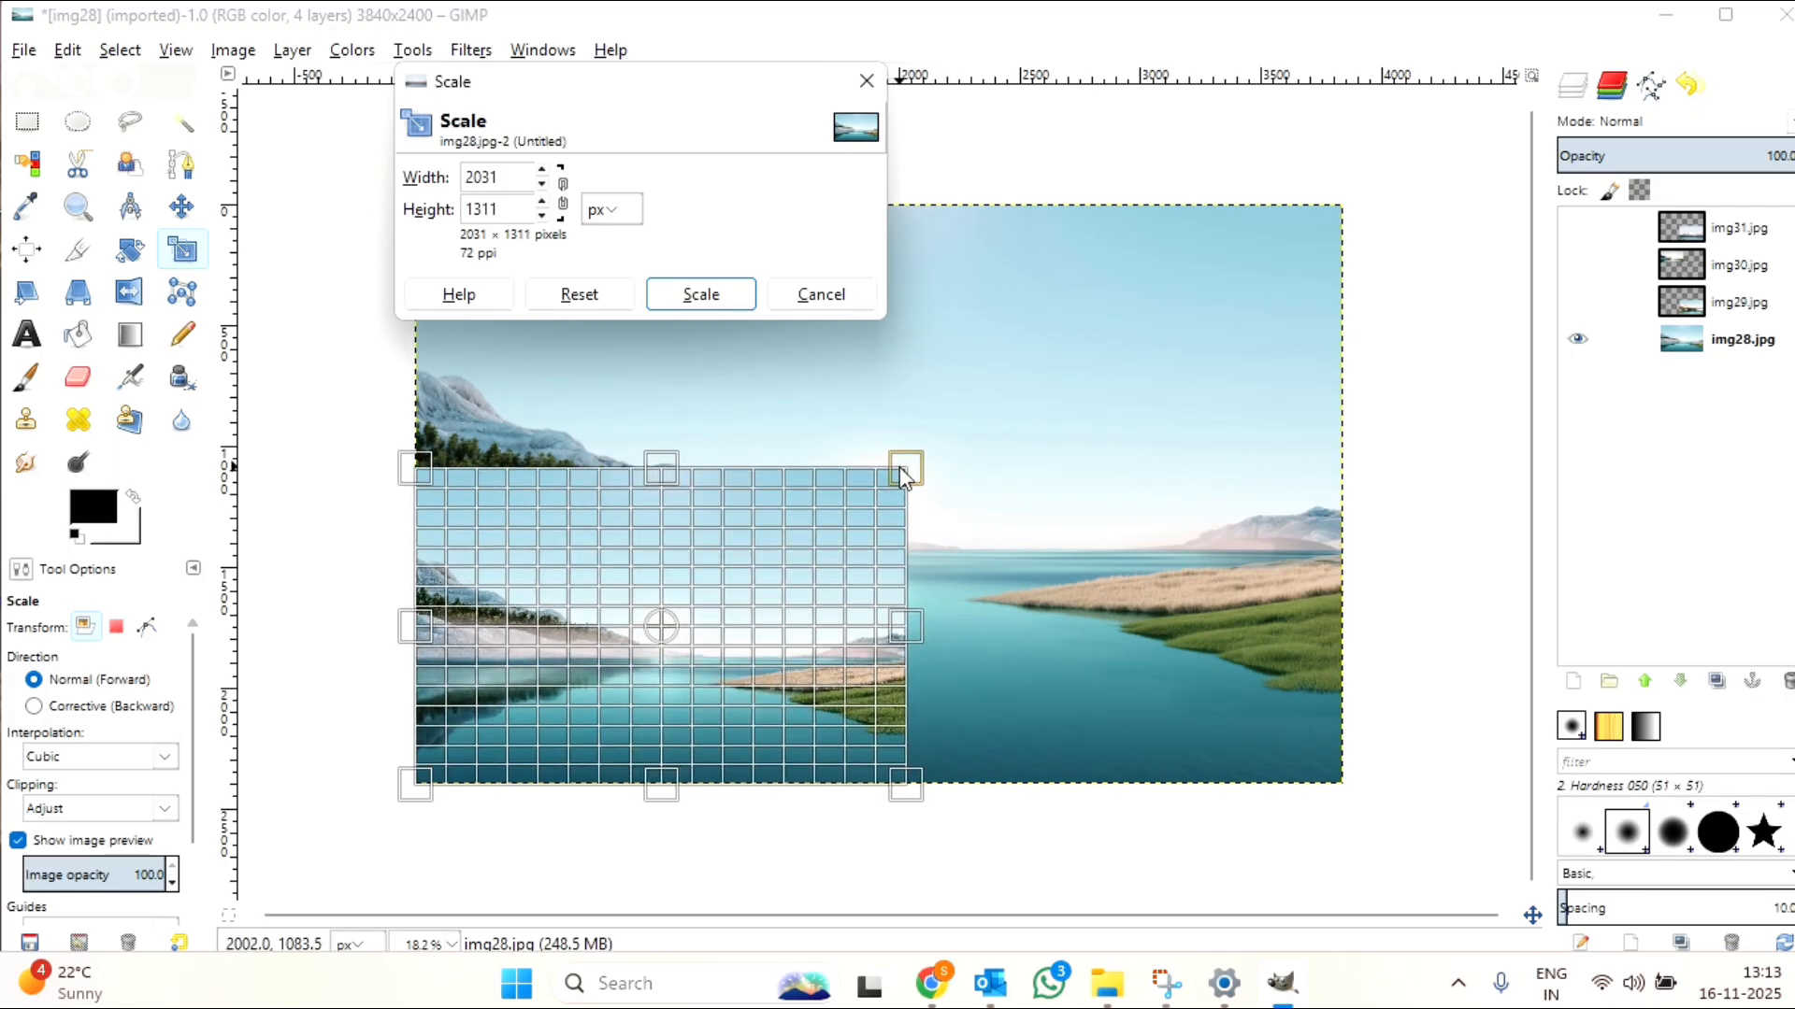
click(727, 292)
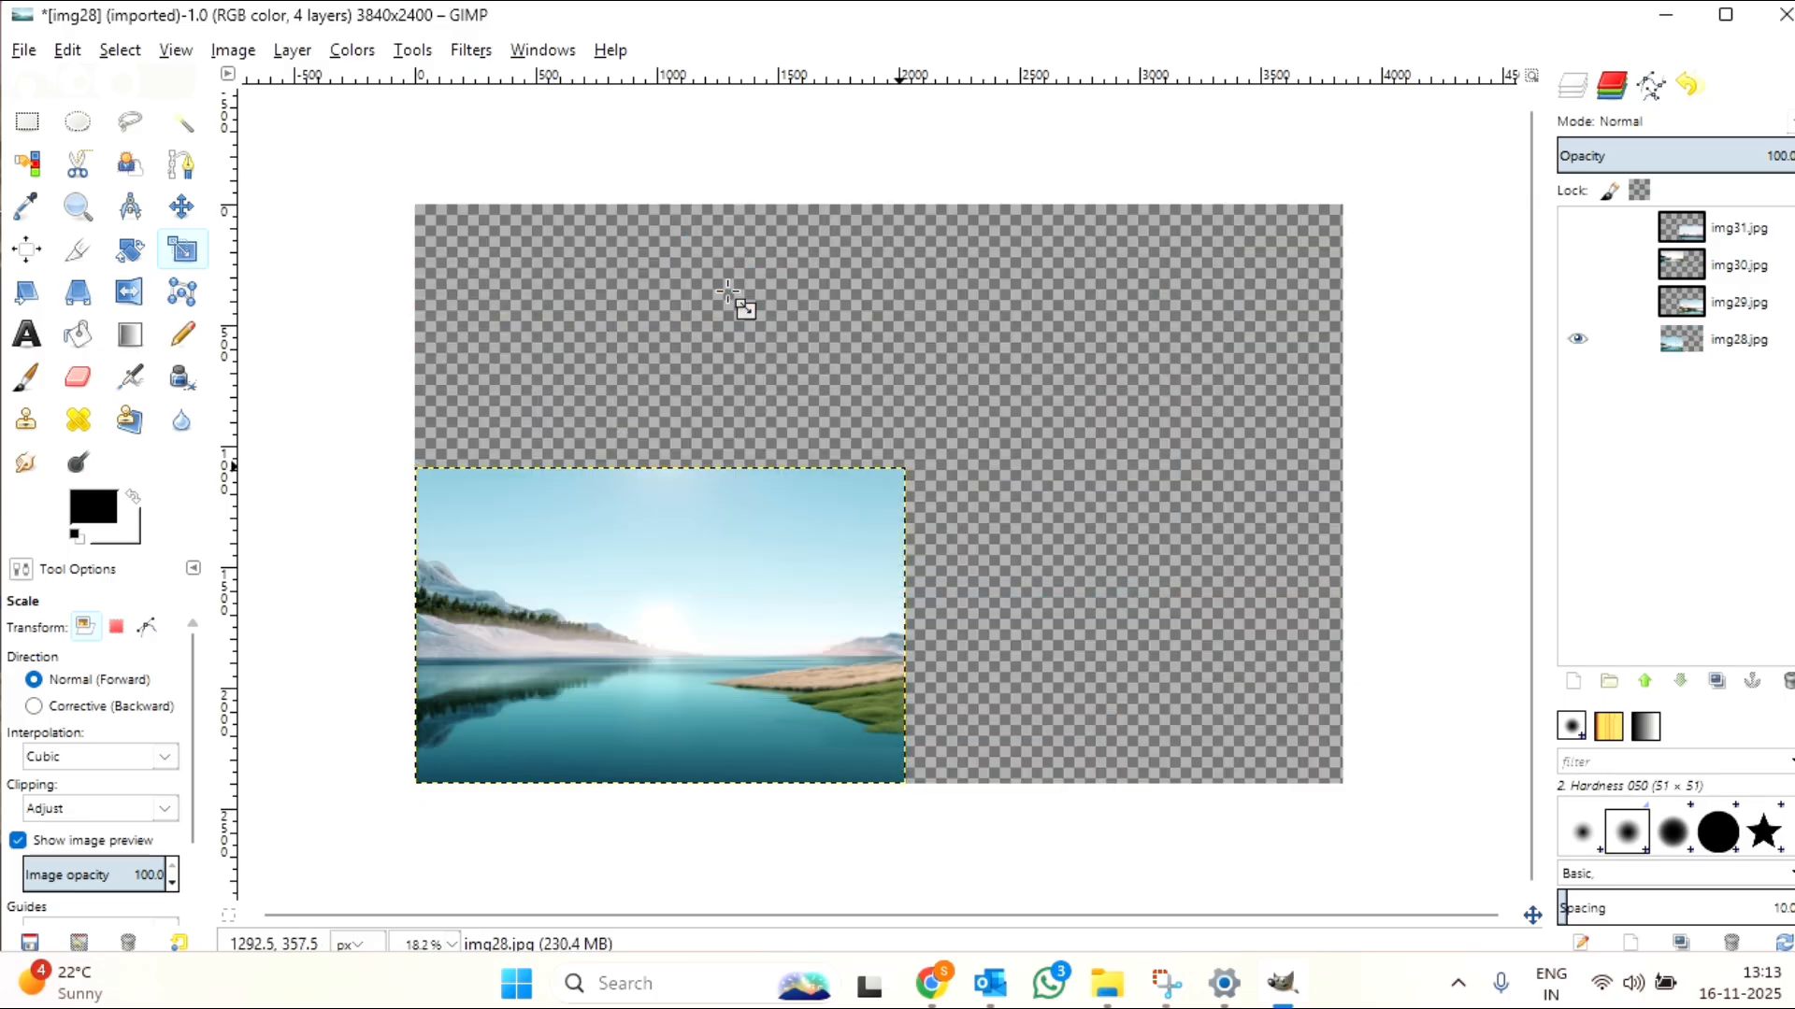
Step: Make the img31.jpg, img30.jpg and img29.jpg layers visible again
click(1578, 227)
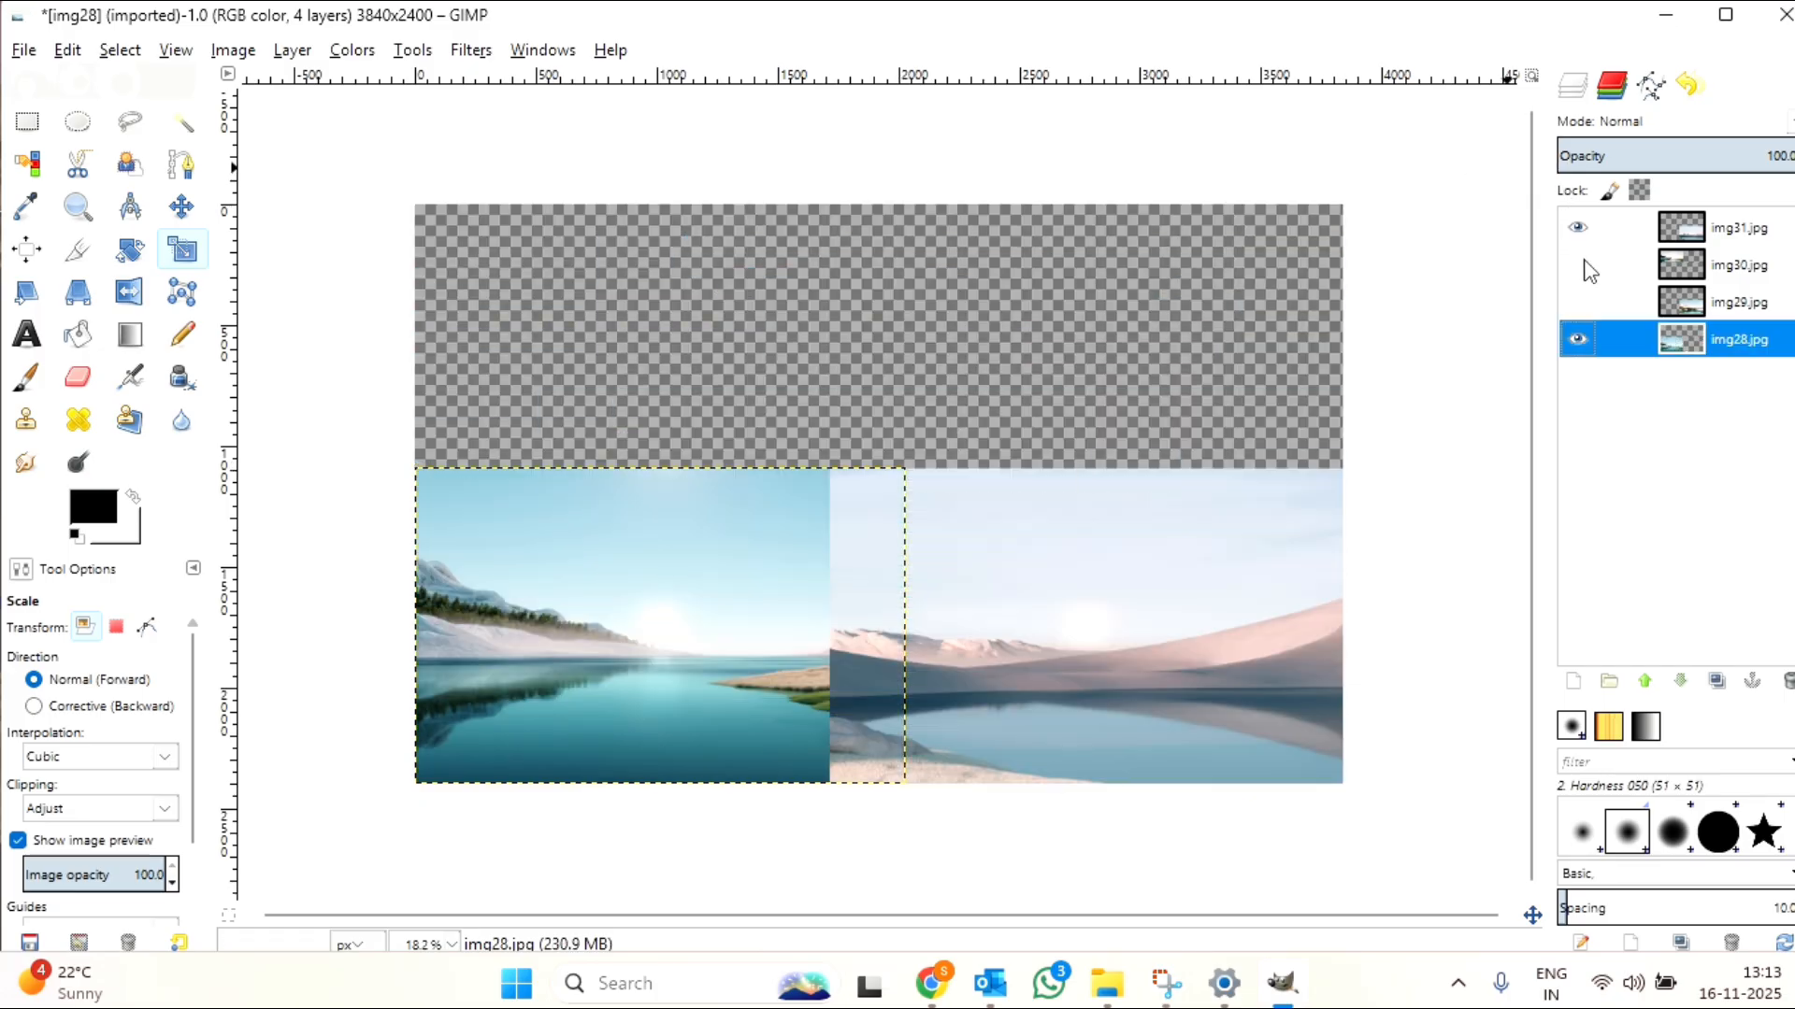
click(1579, 265)
click(1579, 303)
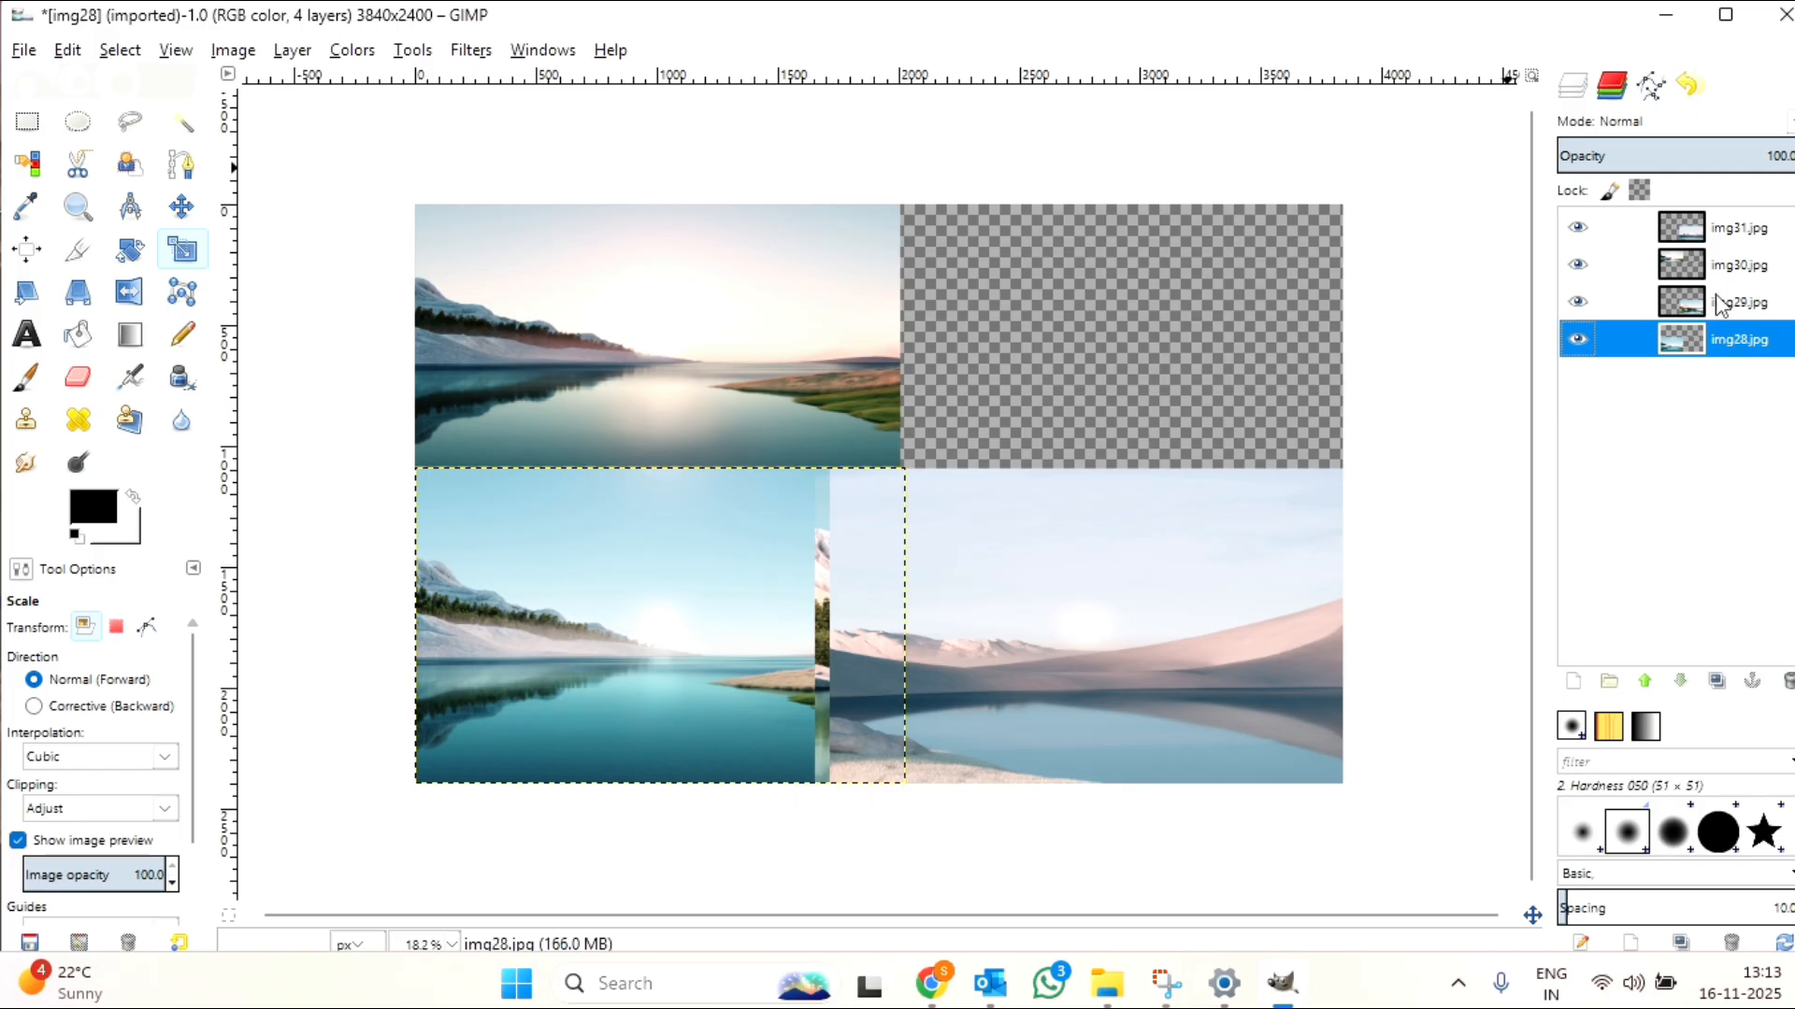
click(1731, 230)
click(1732, 304)
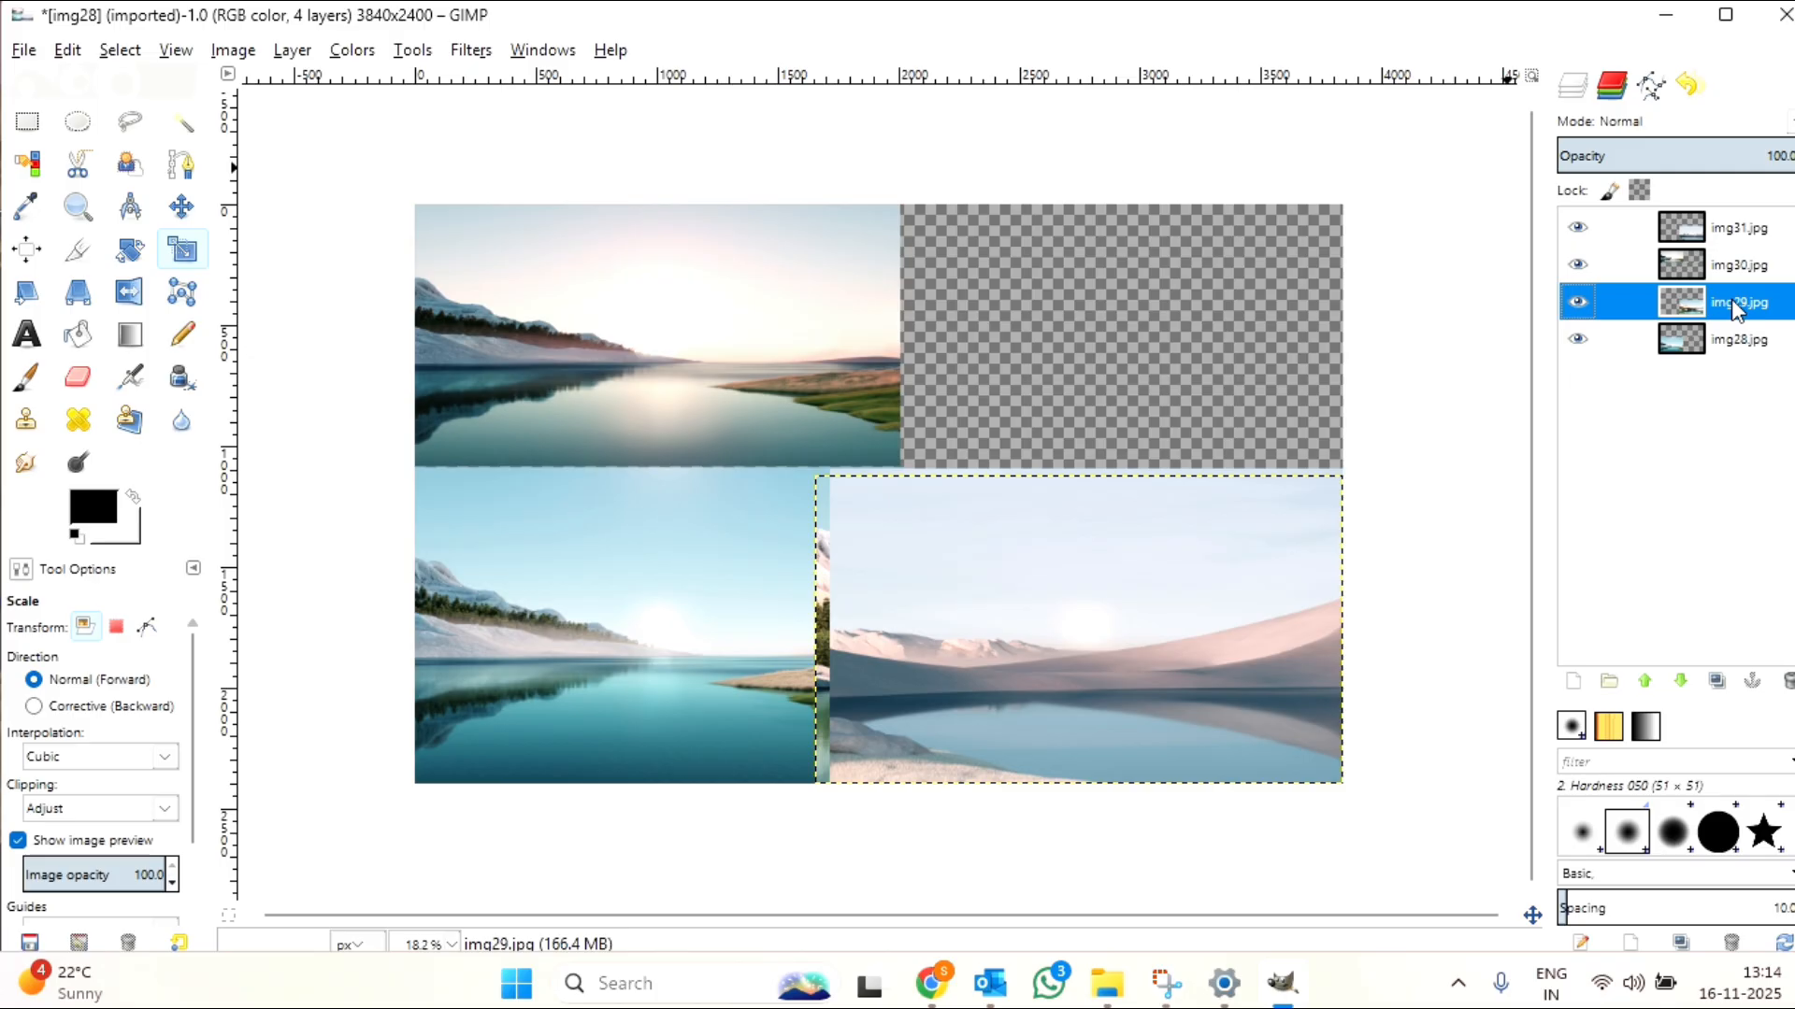
click(183, 207)
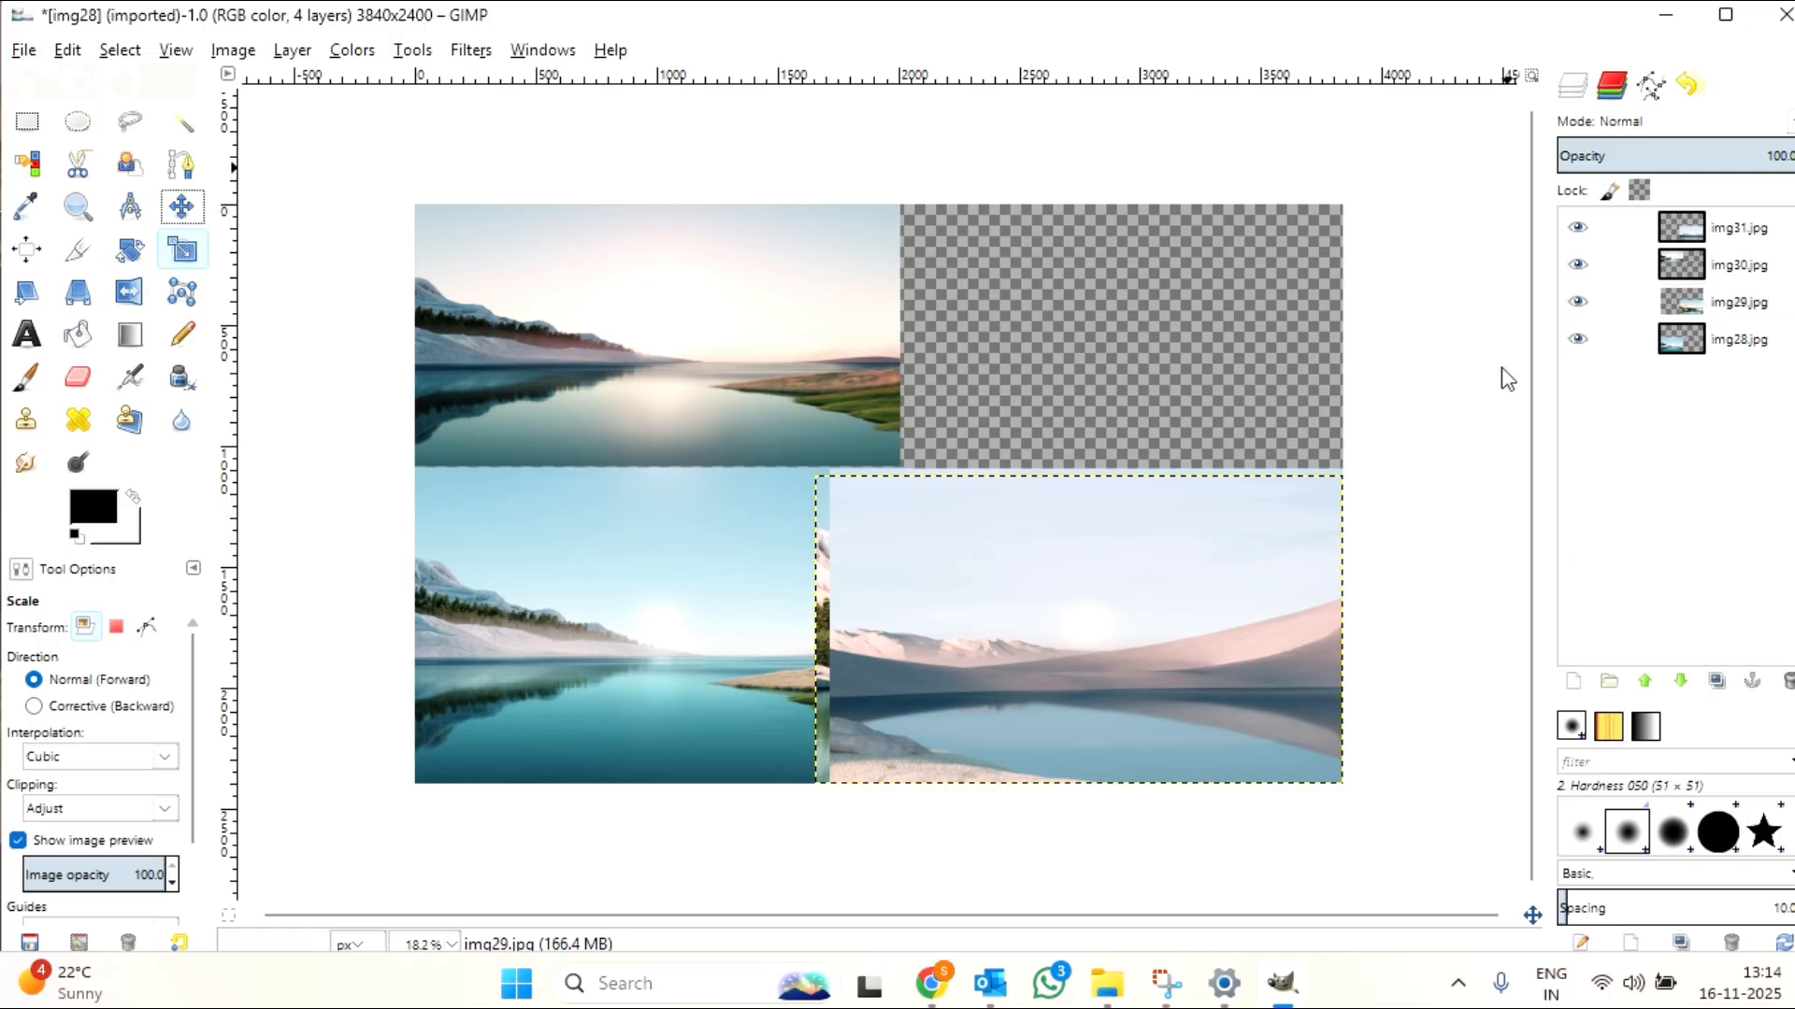
mouse_move(1066, 638)
mouse_down()
mouse_move(1024, 465)
mouse_move(1052, 328)
mouse_move(1068, 632)
mouse_up()
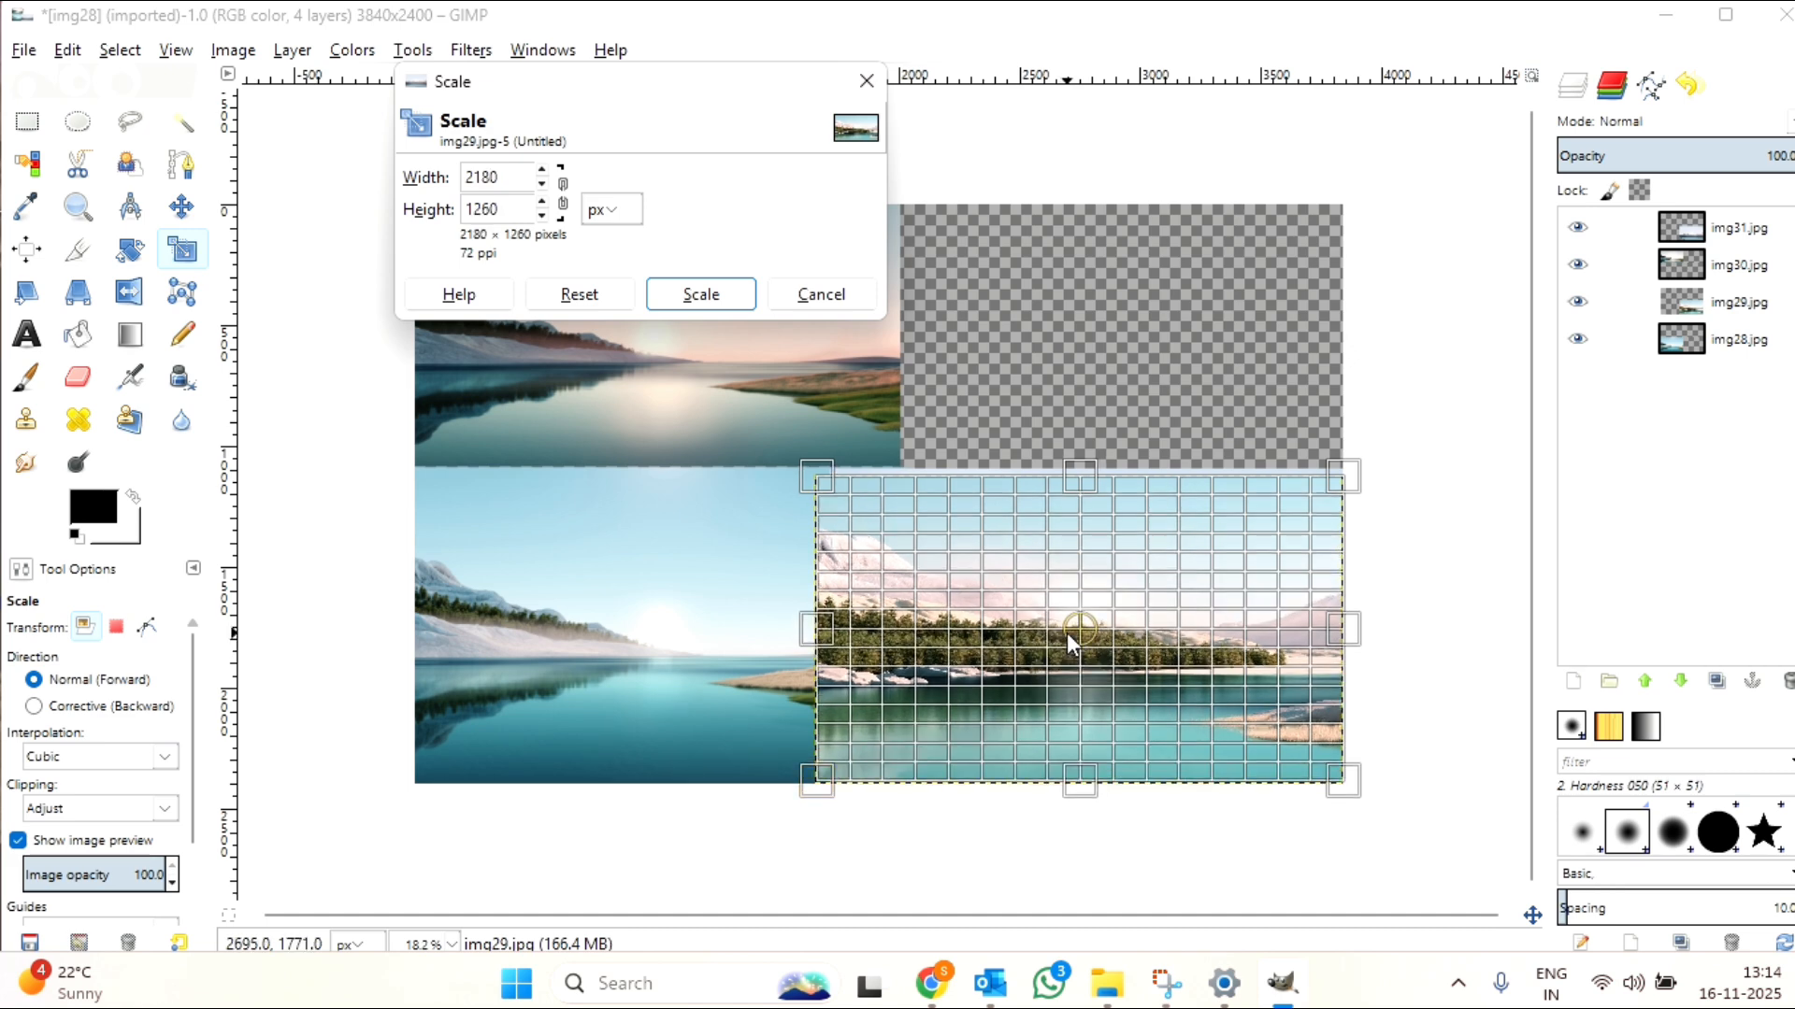
click(805, 306)
Step: Move the img31.jpg layer straight up into the canvas's upper-right corner, uncovering the img29.jpg layer below it
click(183, 212)
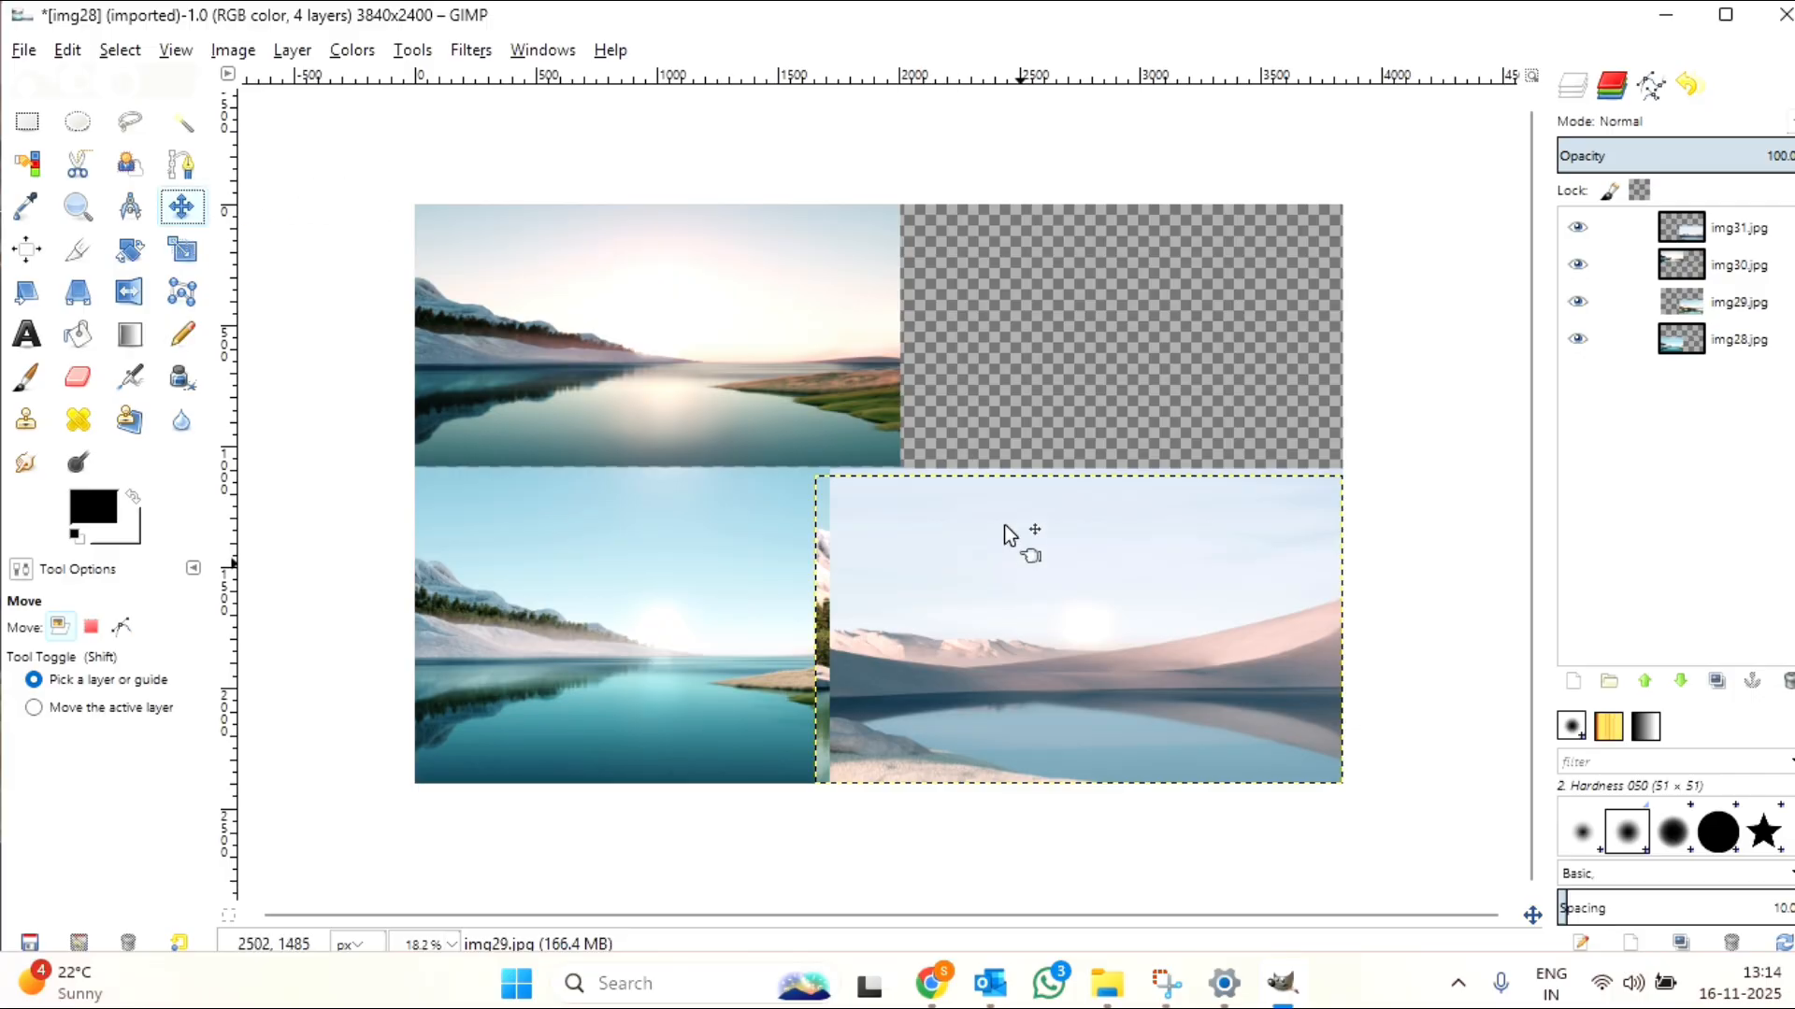
drag(1004, 524, 1022, 294)
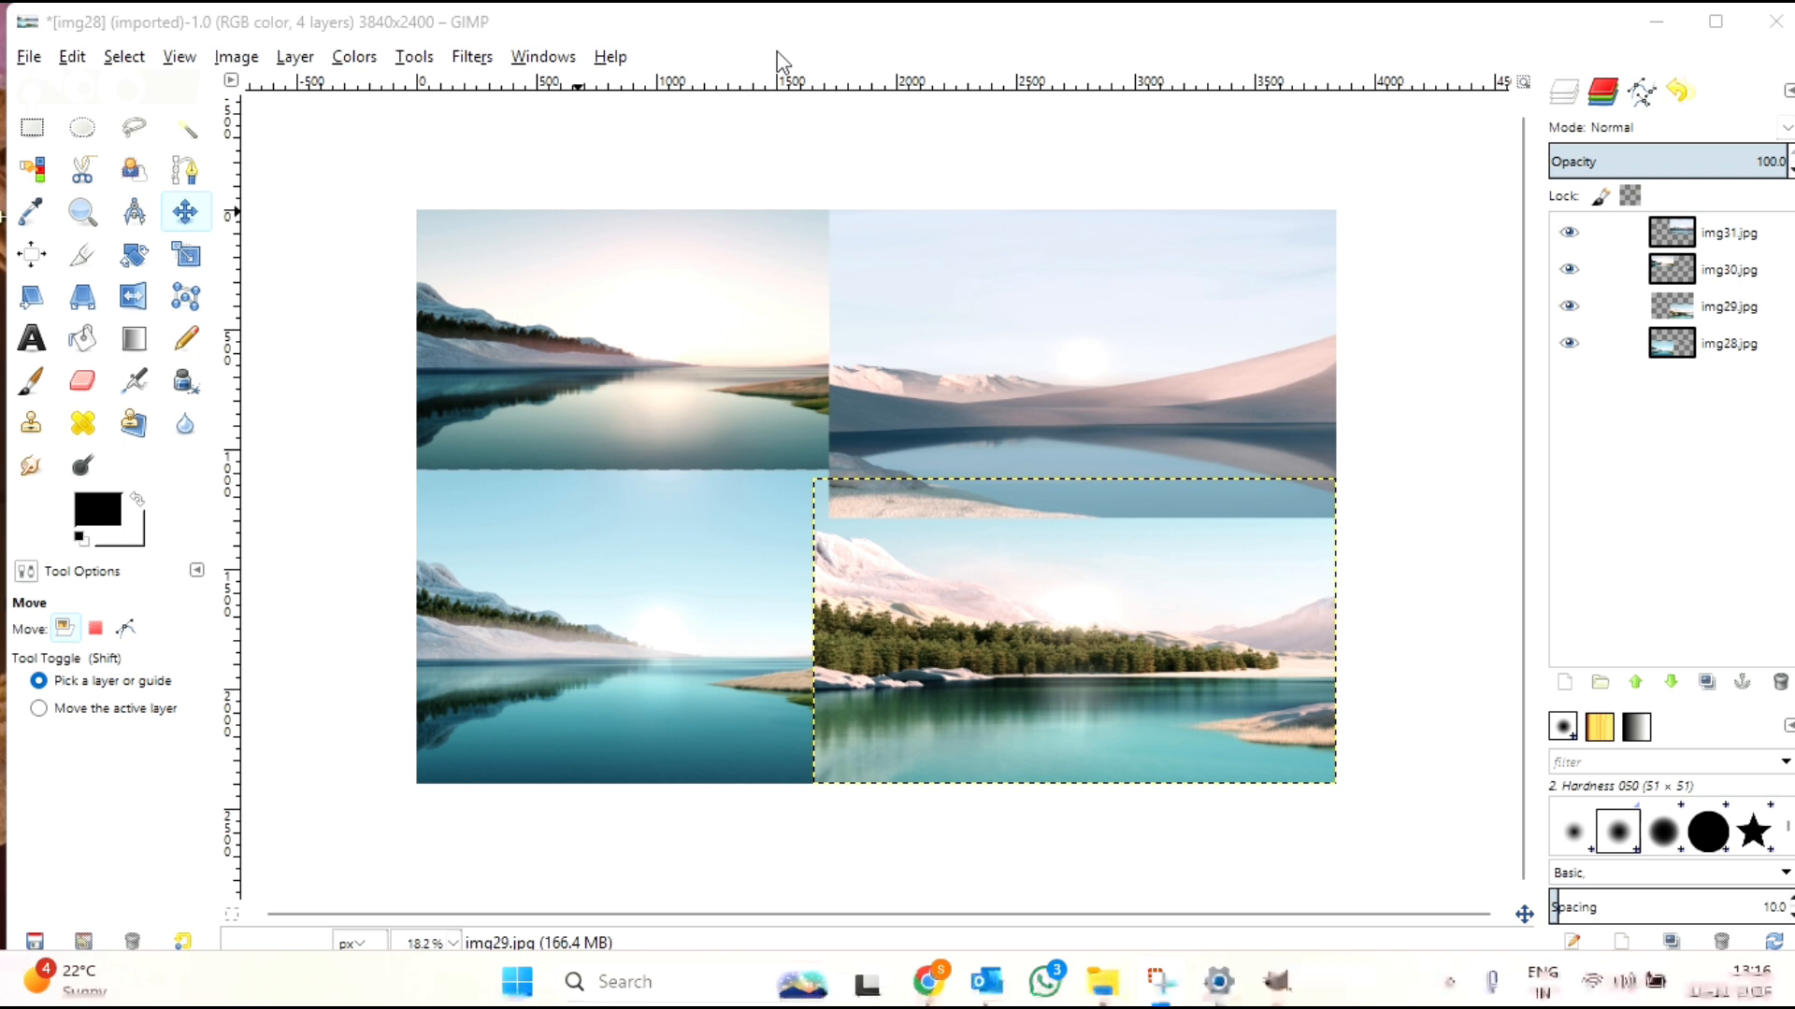
Step: Open the Fuzzy Border filter's settings for the four-picture collage and bring them in front of the image
click(472, 60)
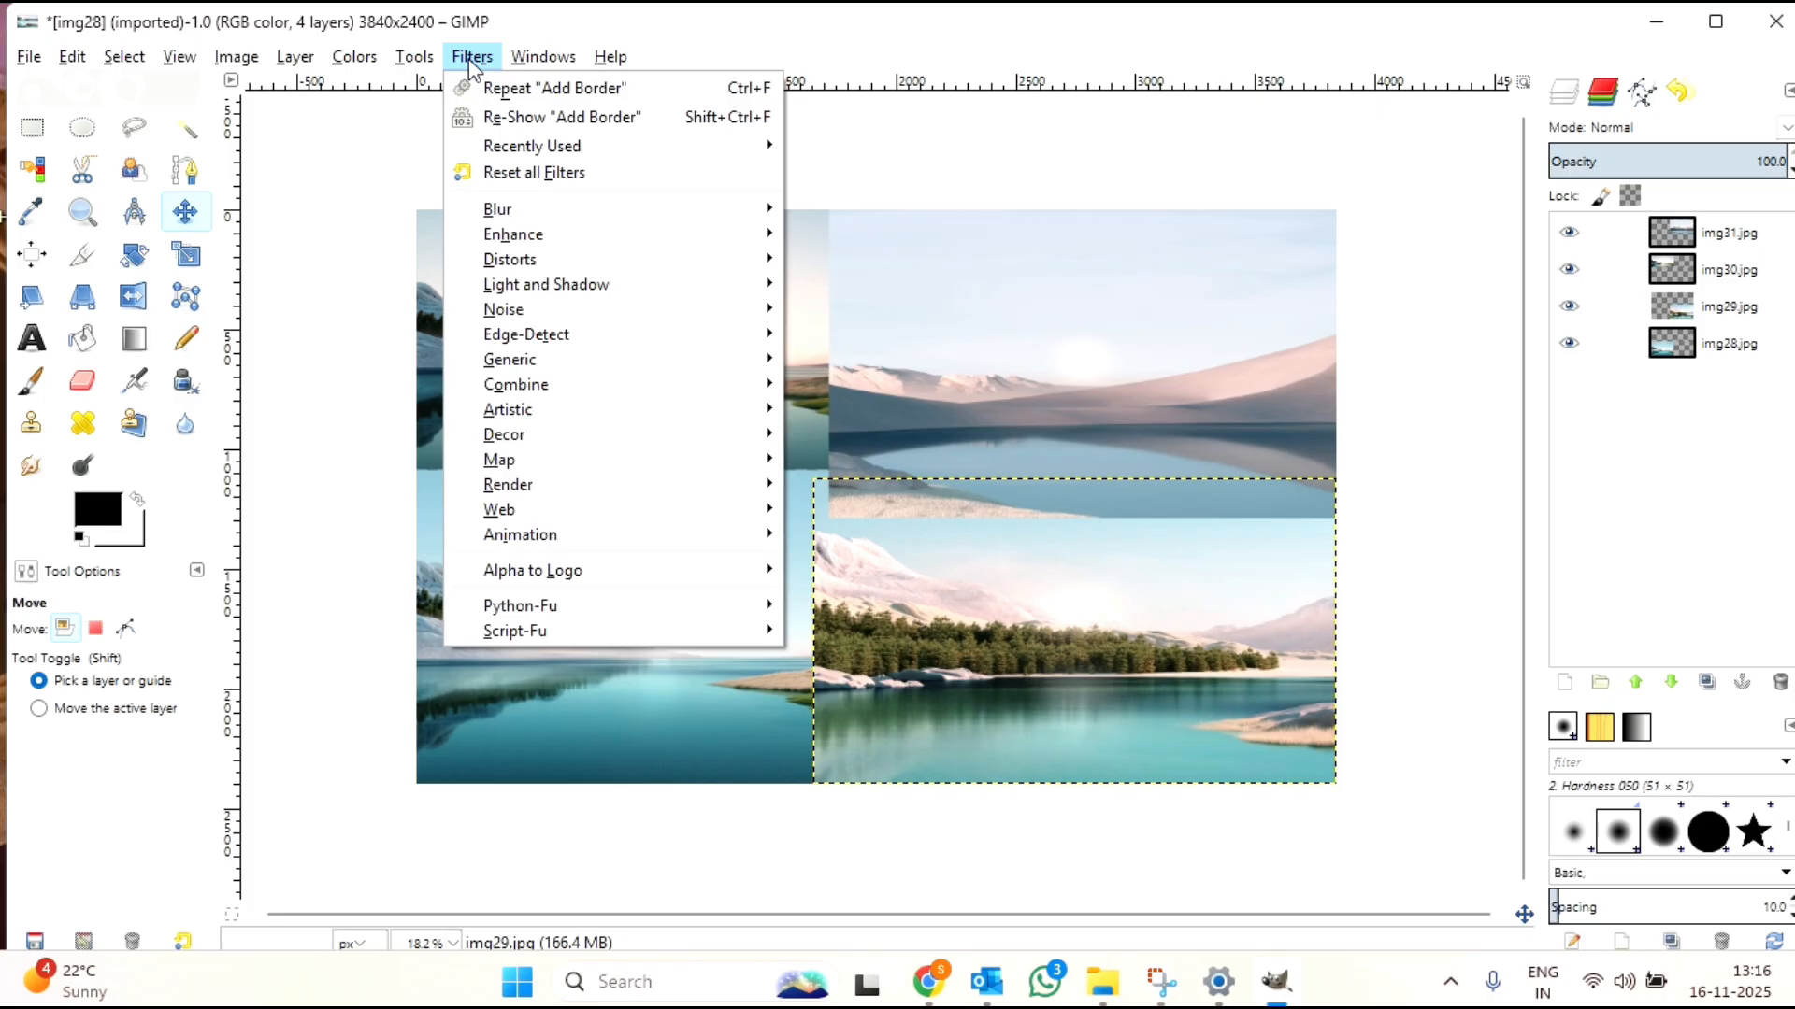
mouse_move(541, 441)
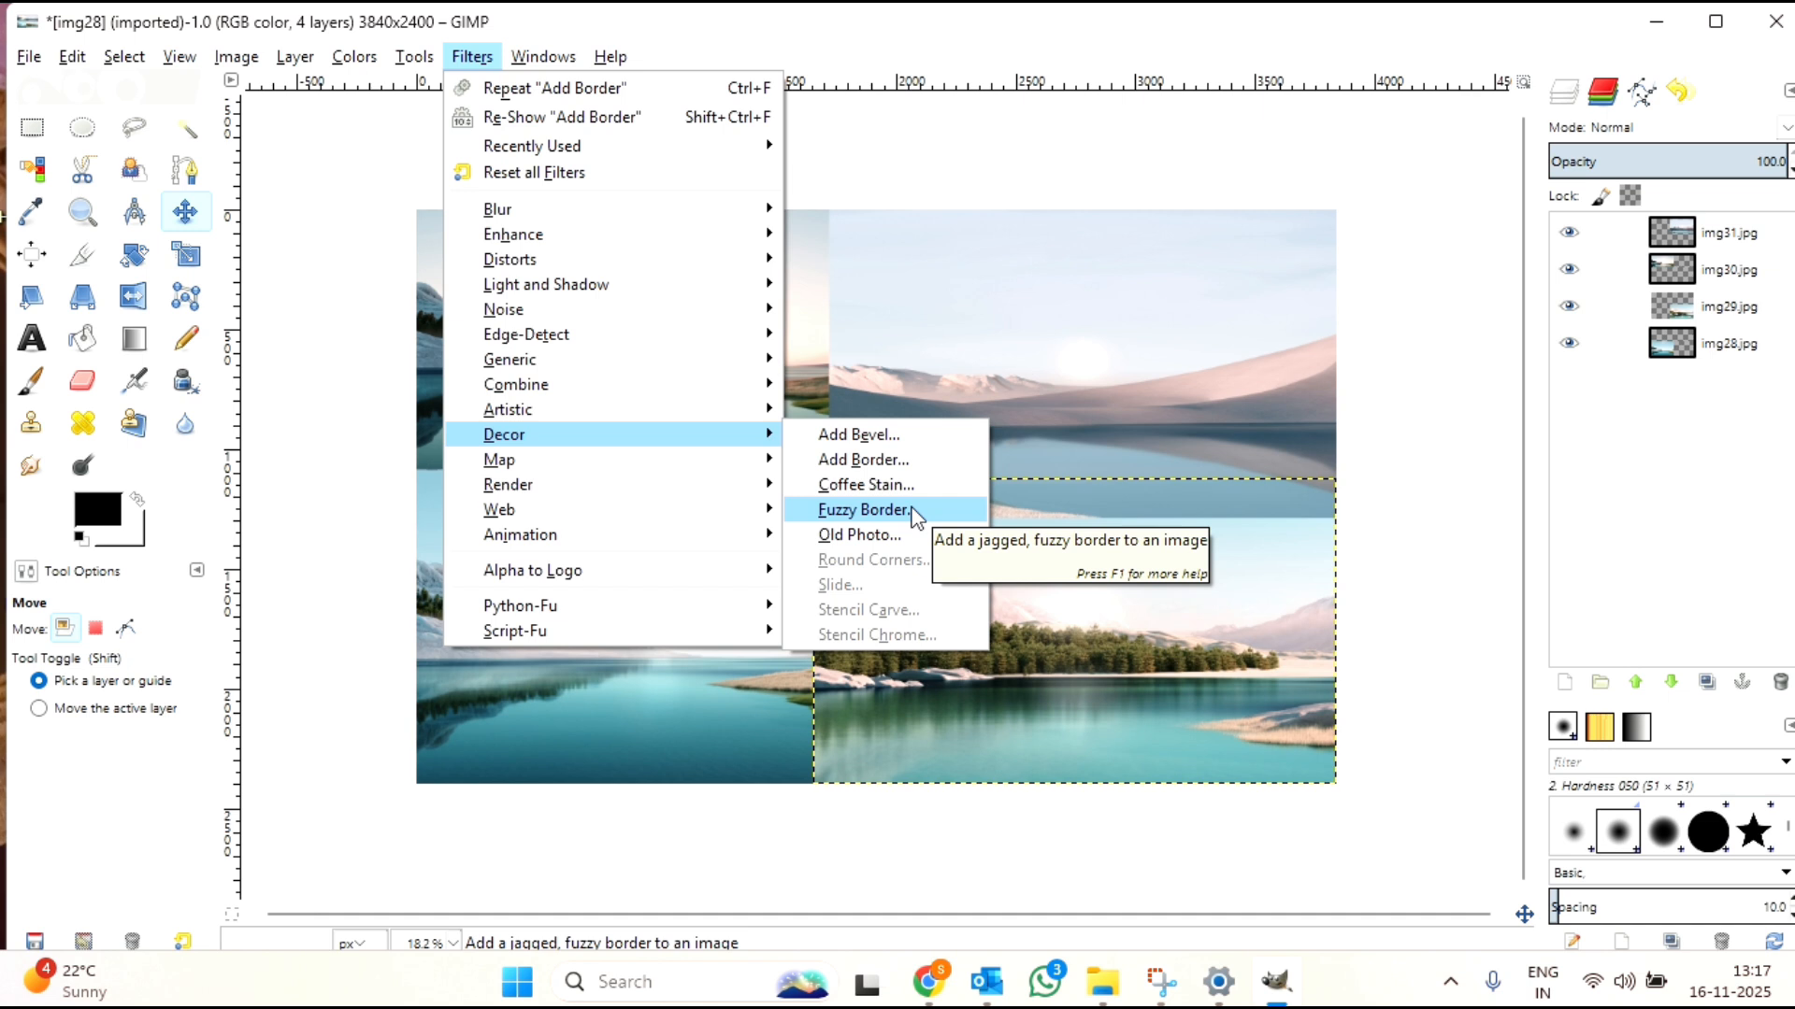
click(911, 509)
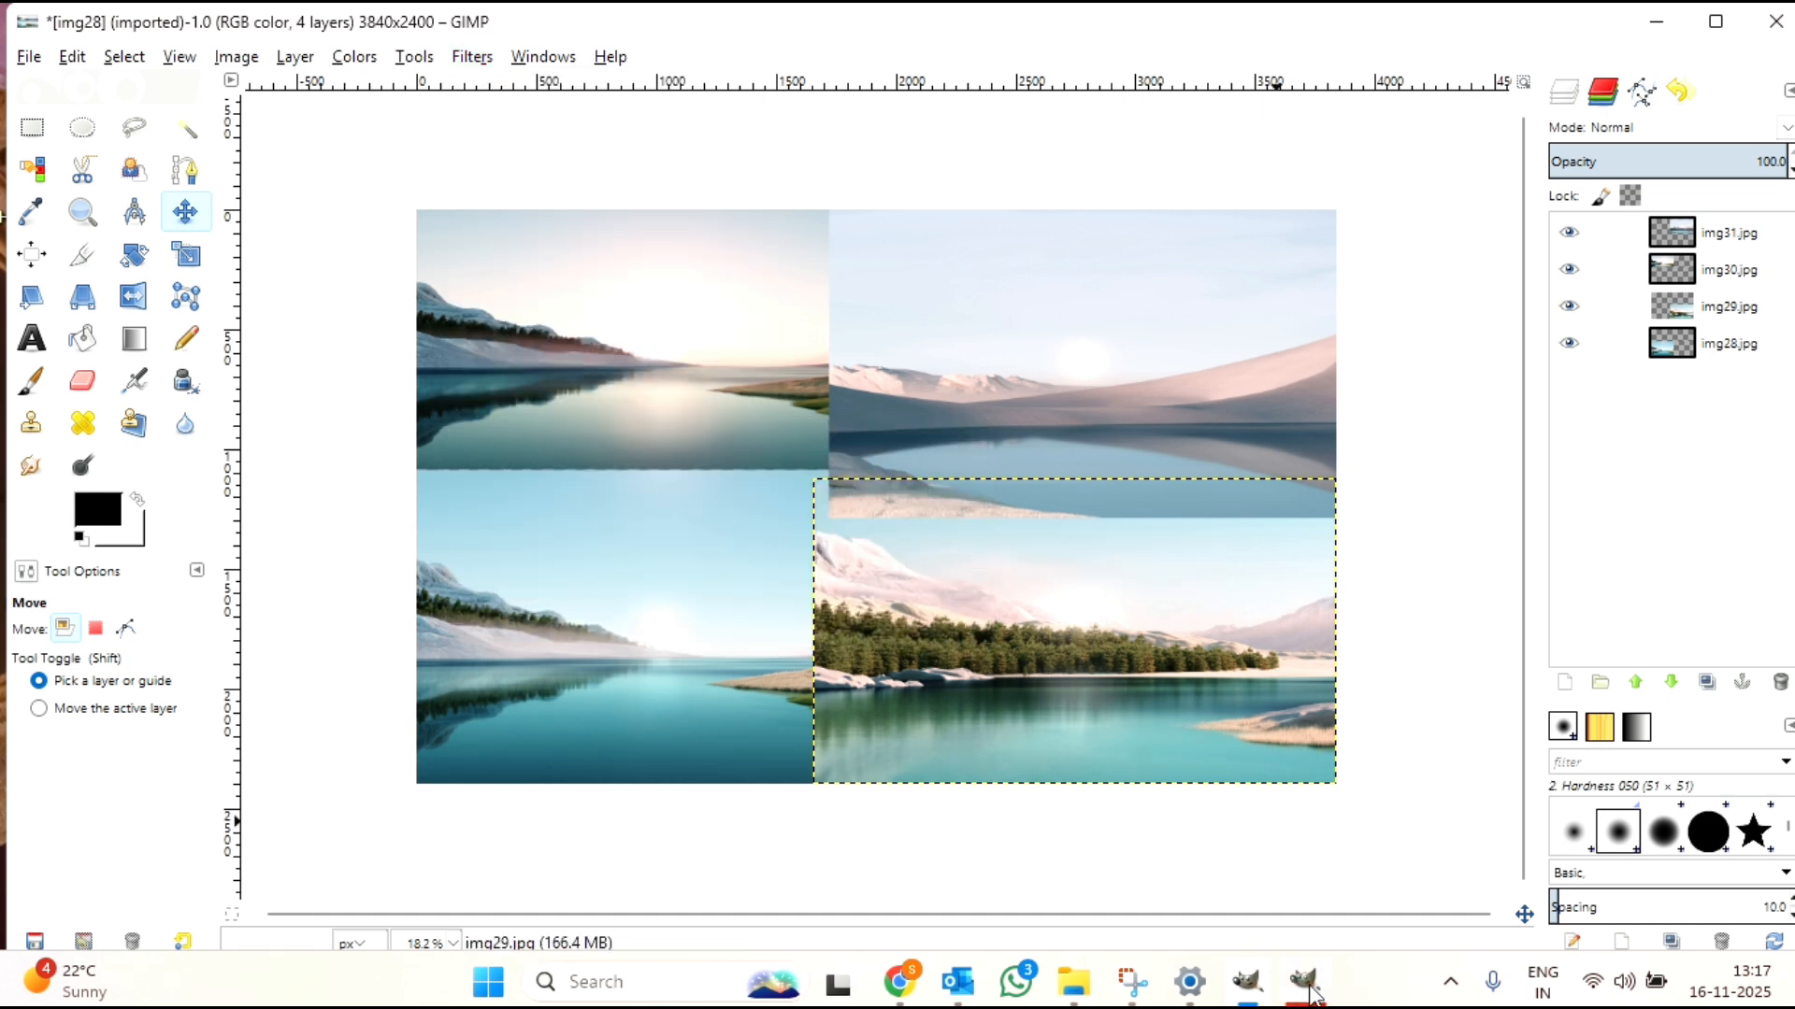
mouse_move(1307, 986)
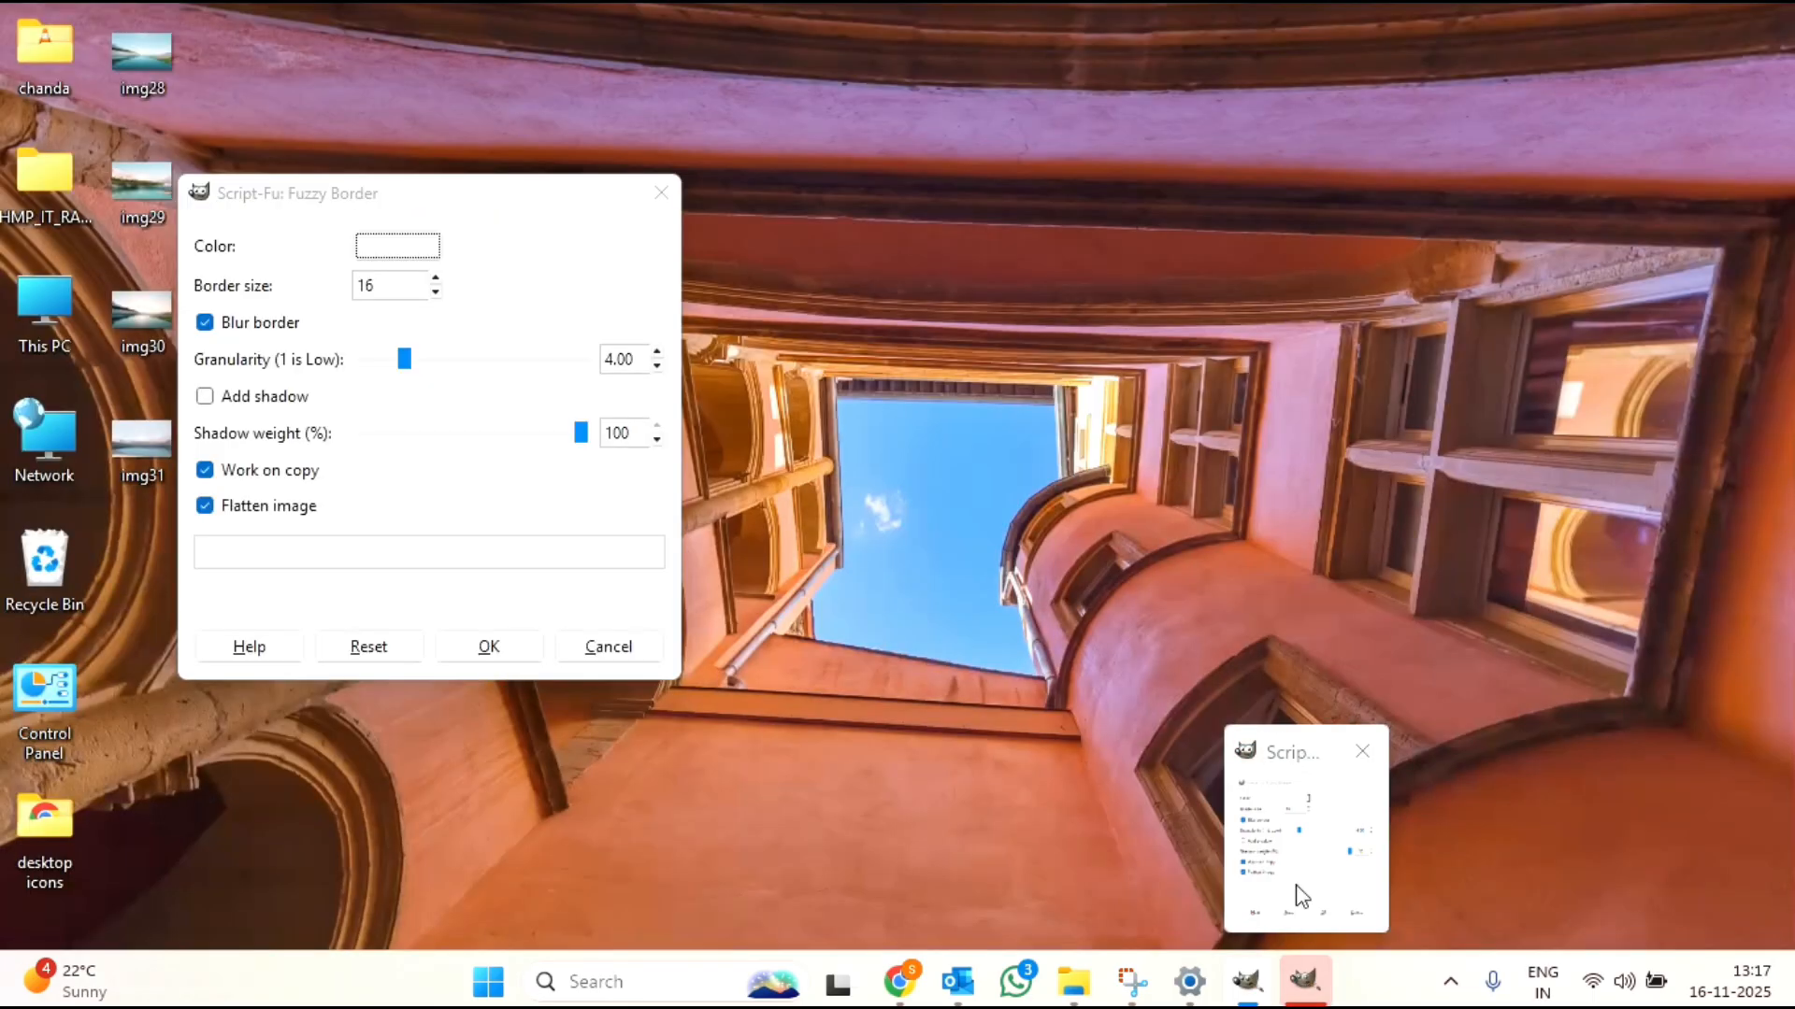
click(1299, 890)
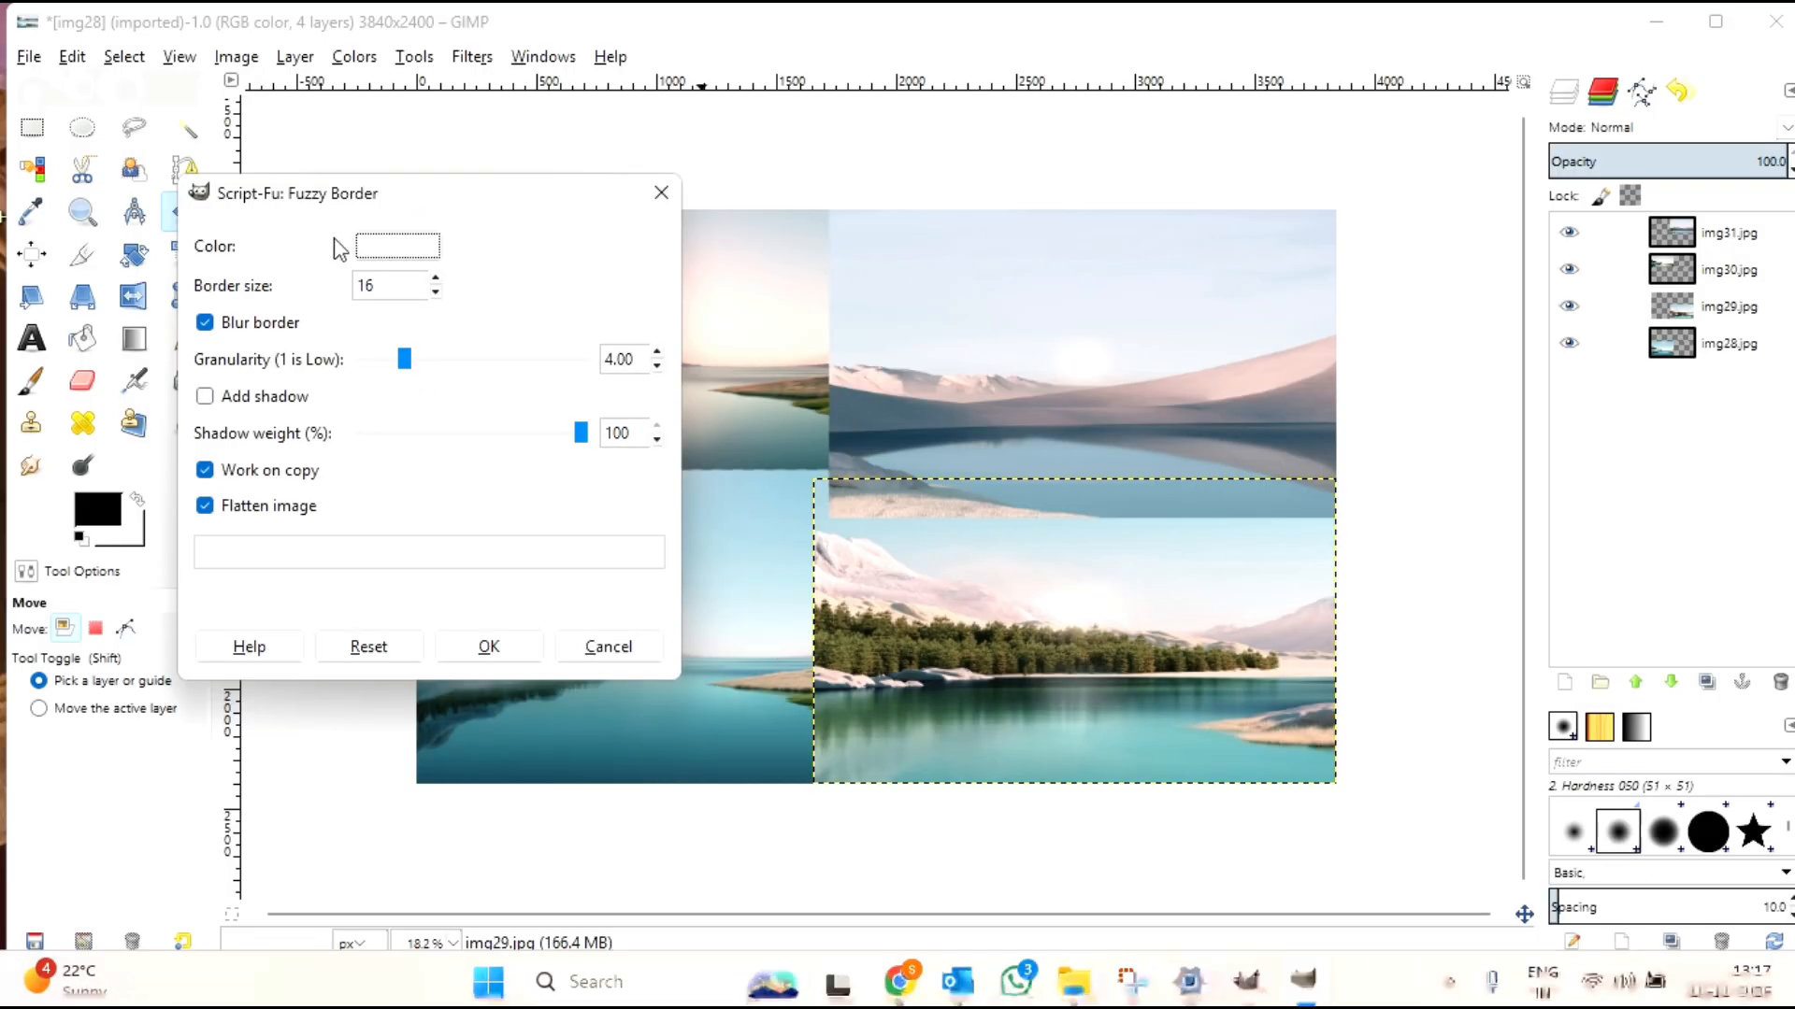
Step: Set the fuzzy border's color to dark crimson aa0f2c, with hue 349, saturation 91 and value 67
click(392, 246)
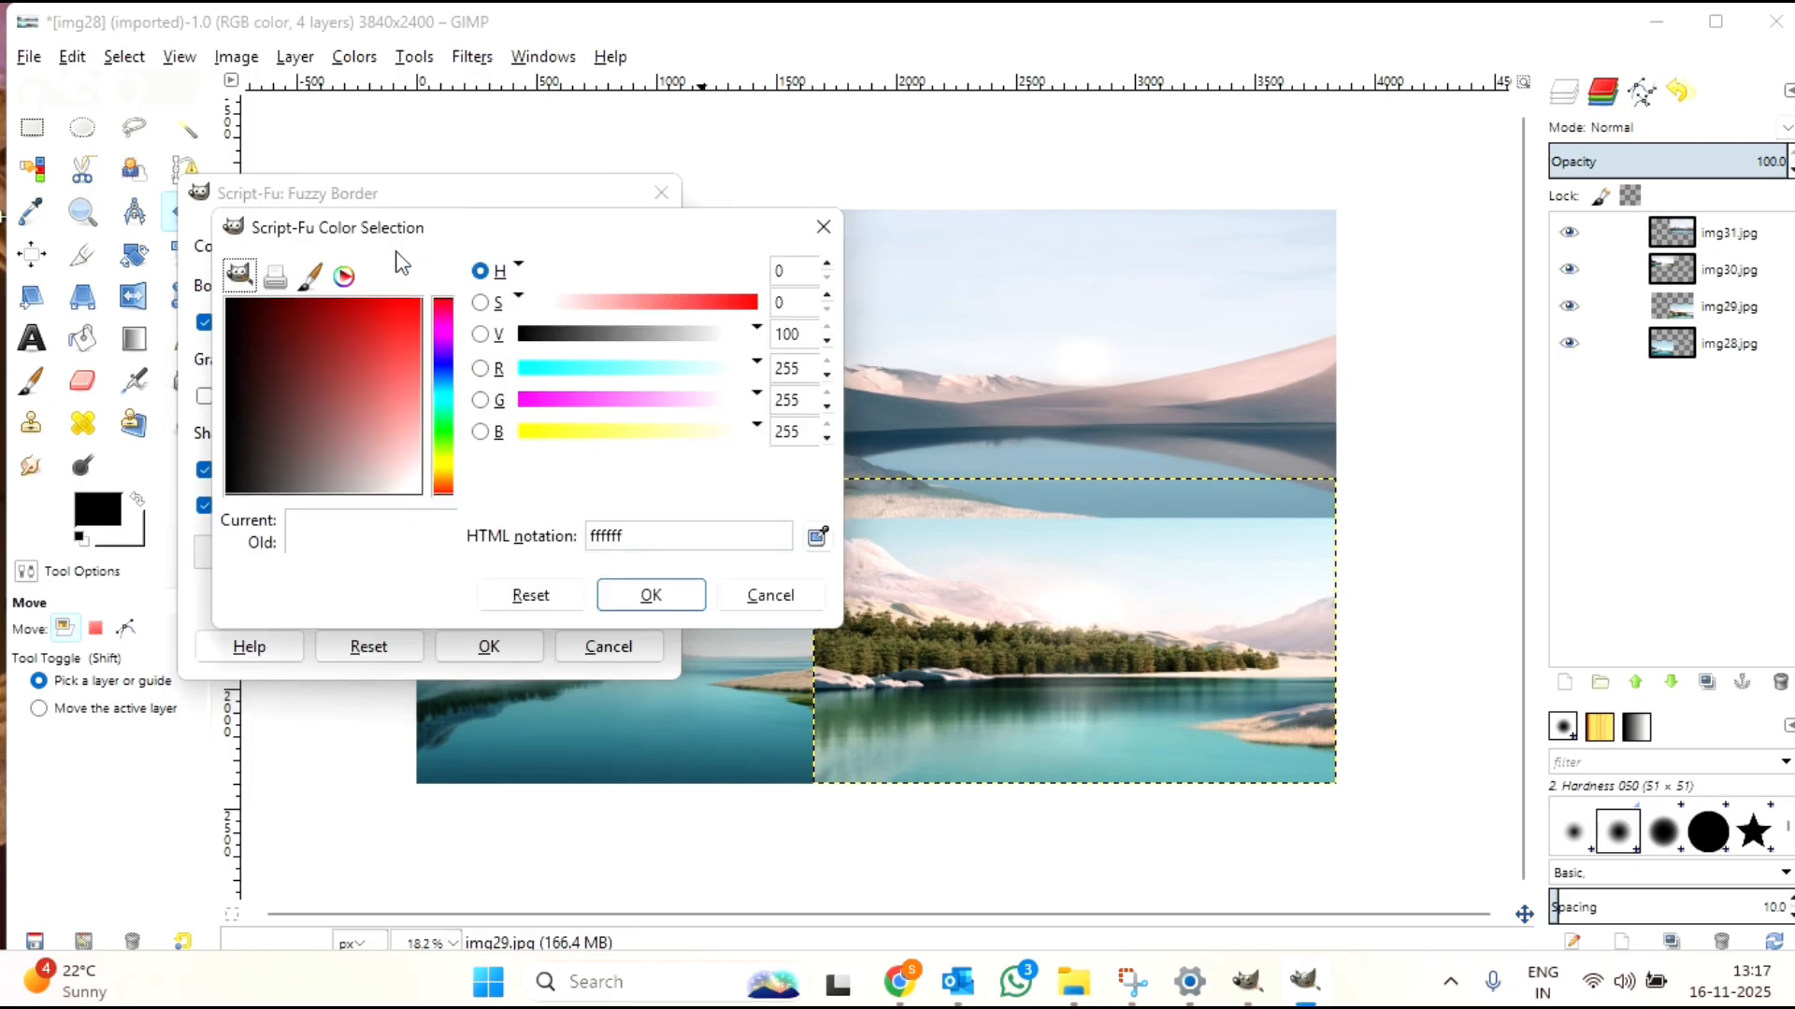
click(440, 311)
click(440, 357)
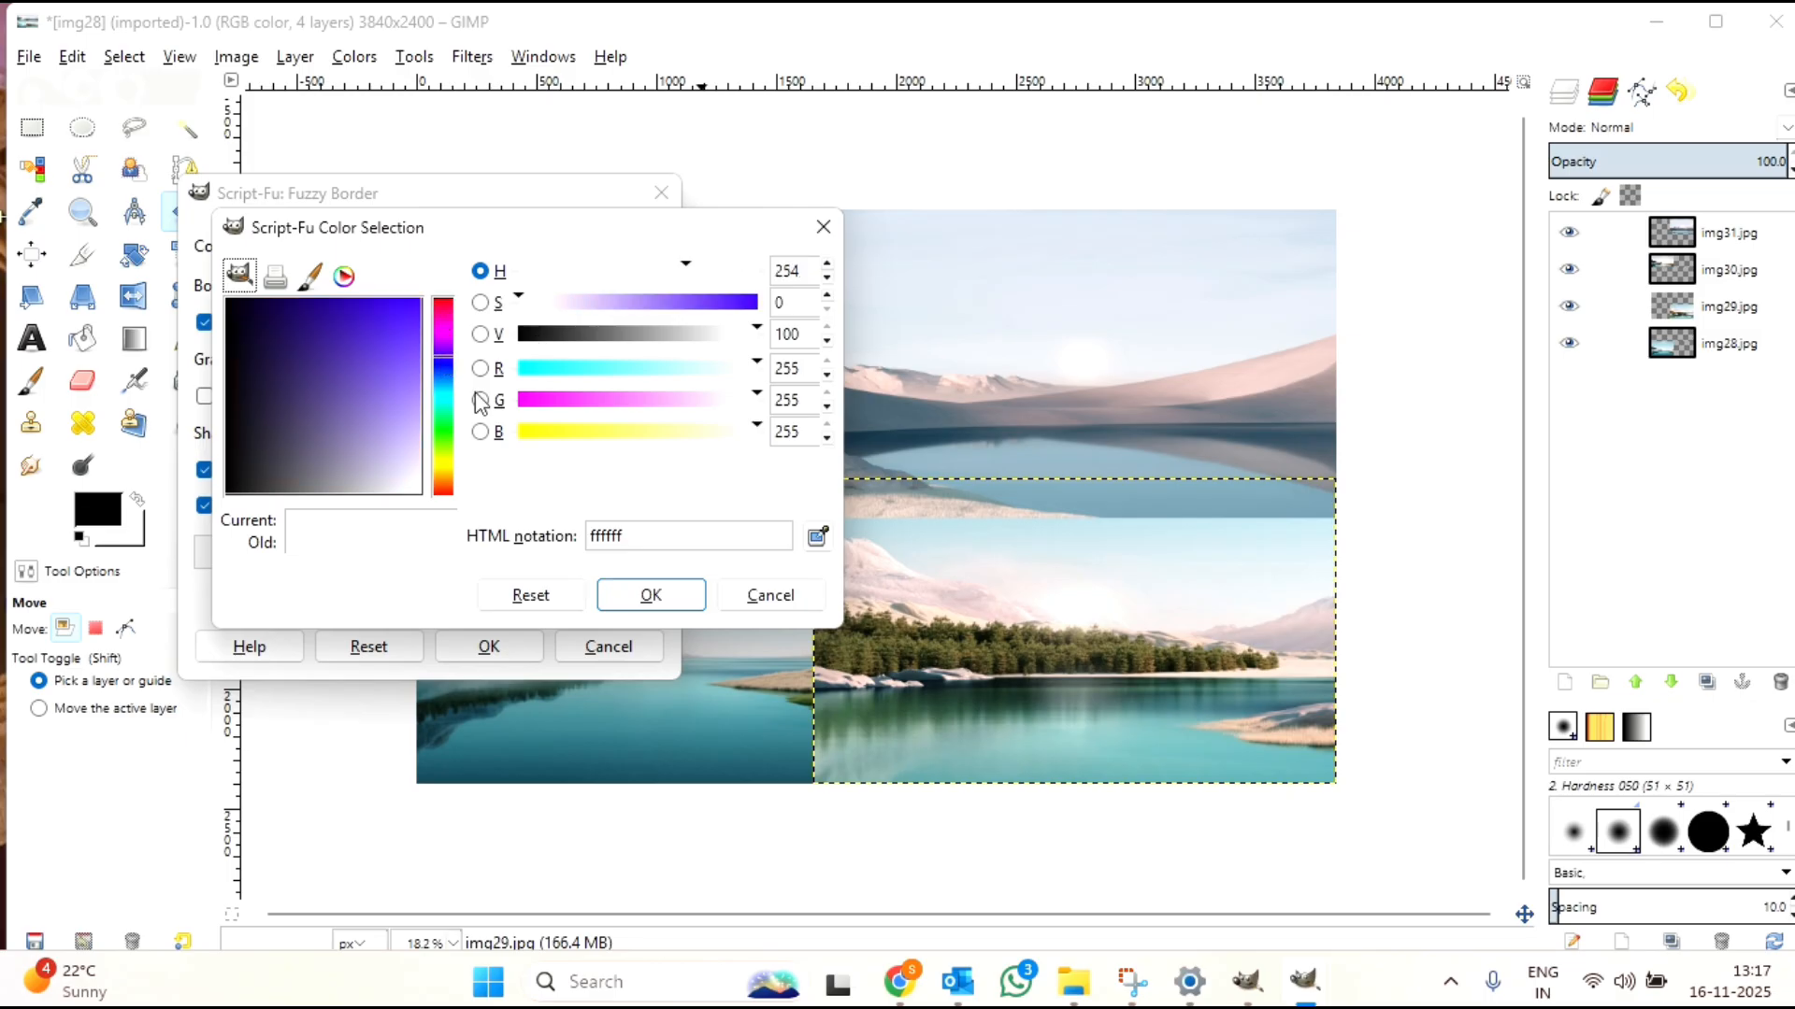
click(438, 363)
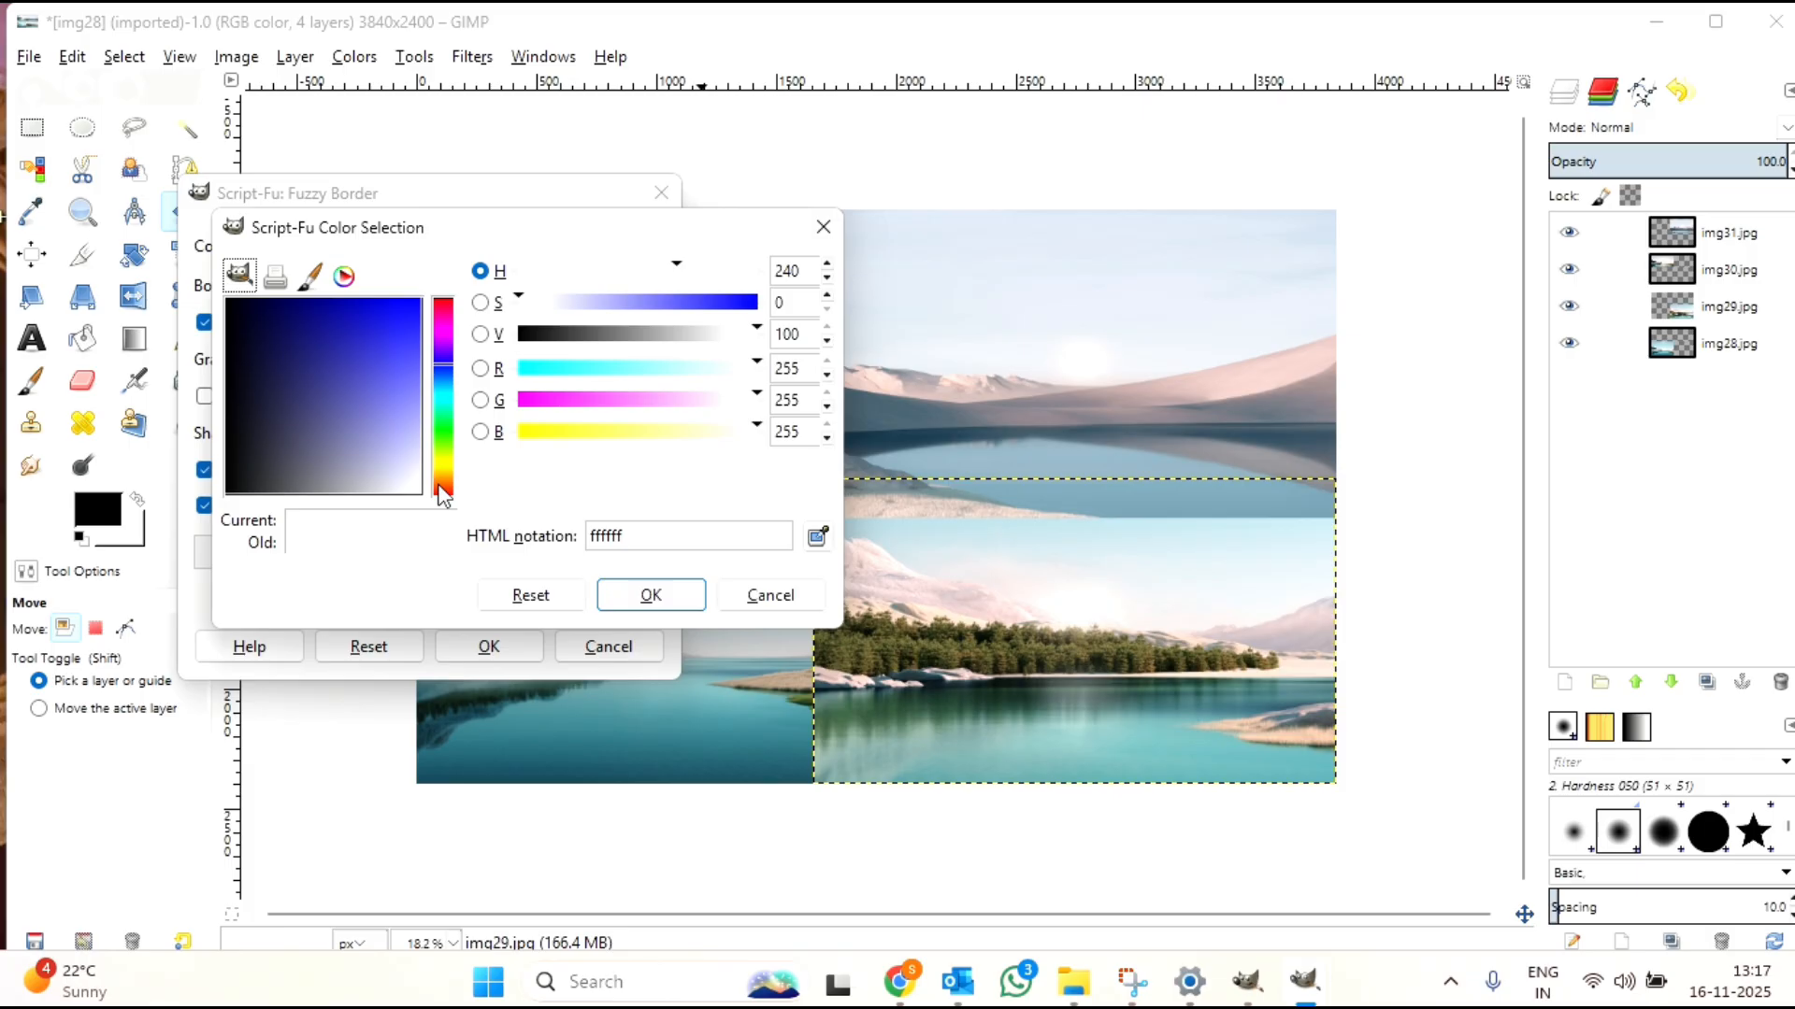
click(439, 485)
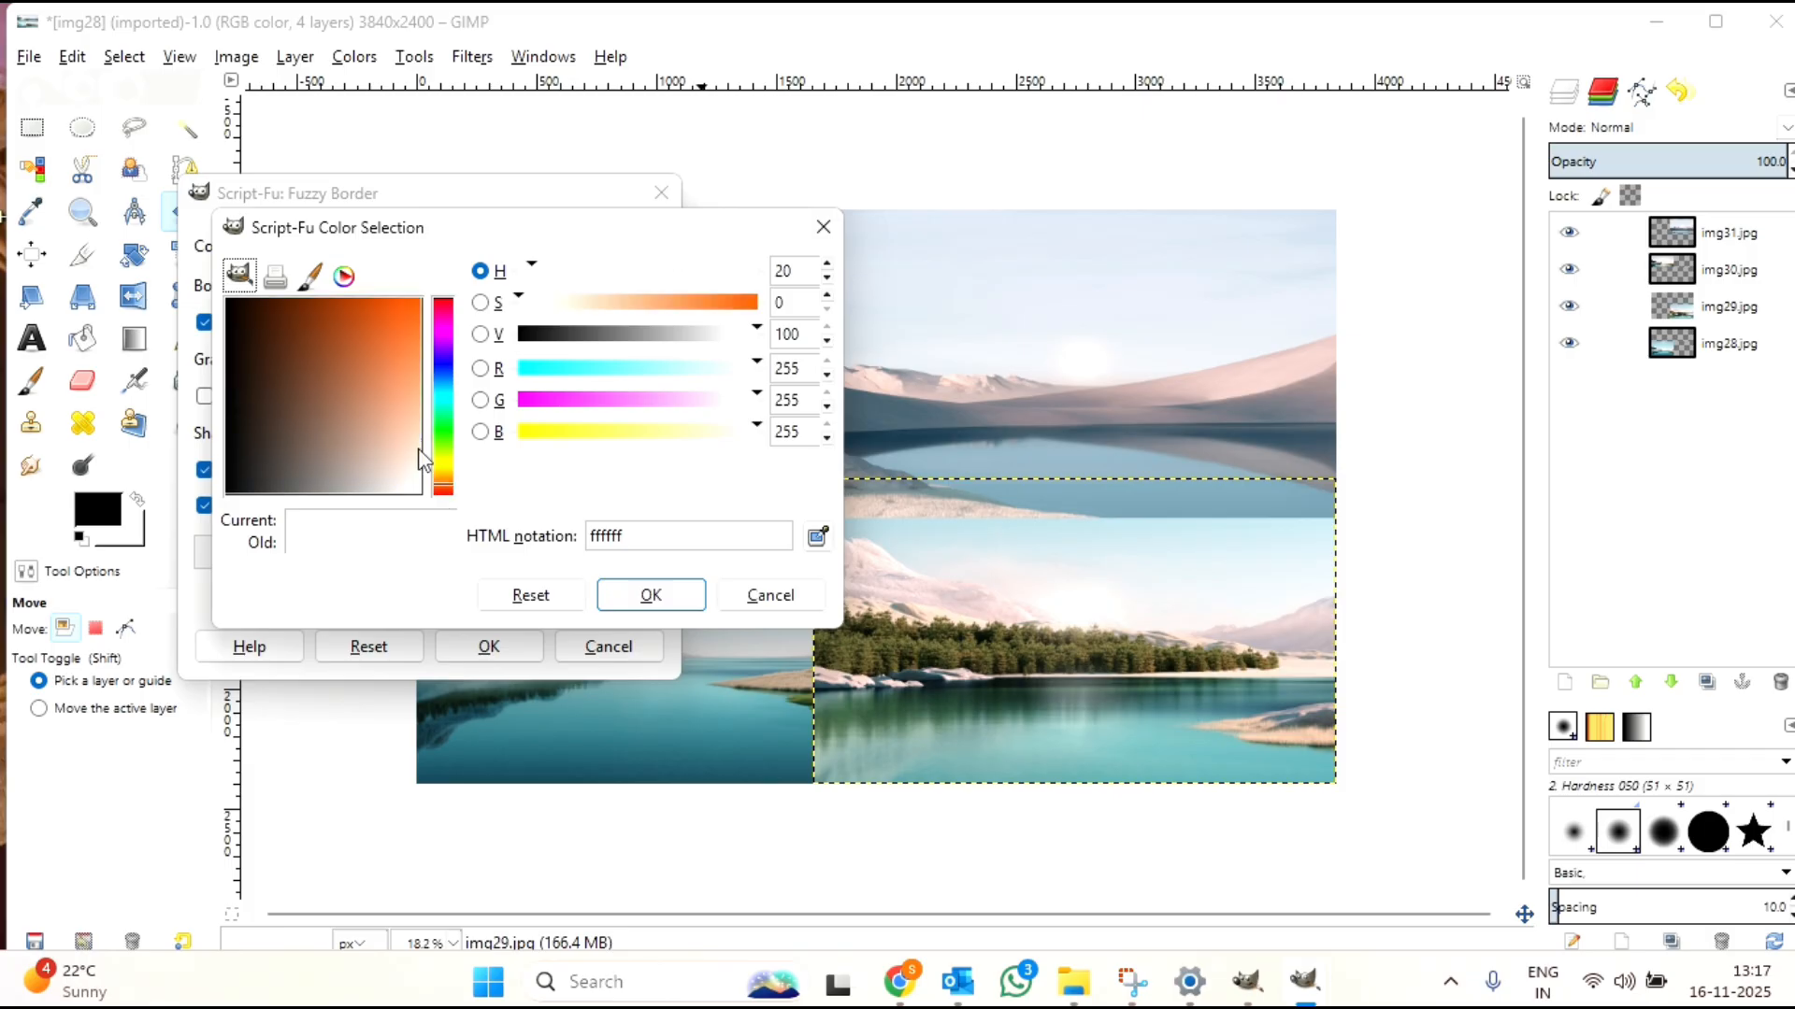
click(443, 304)
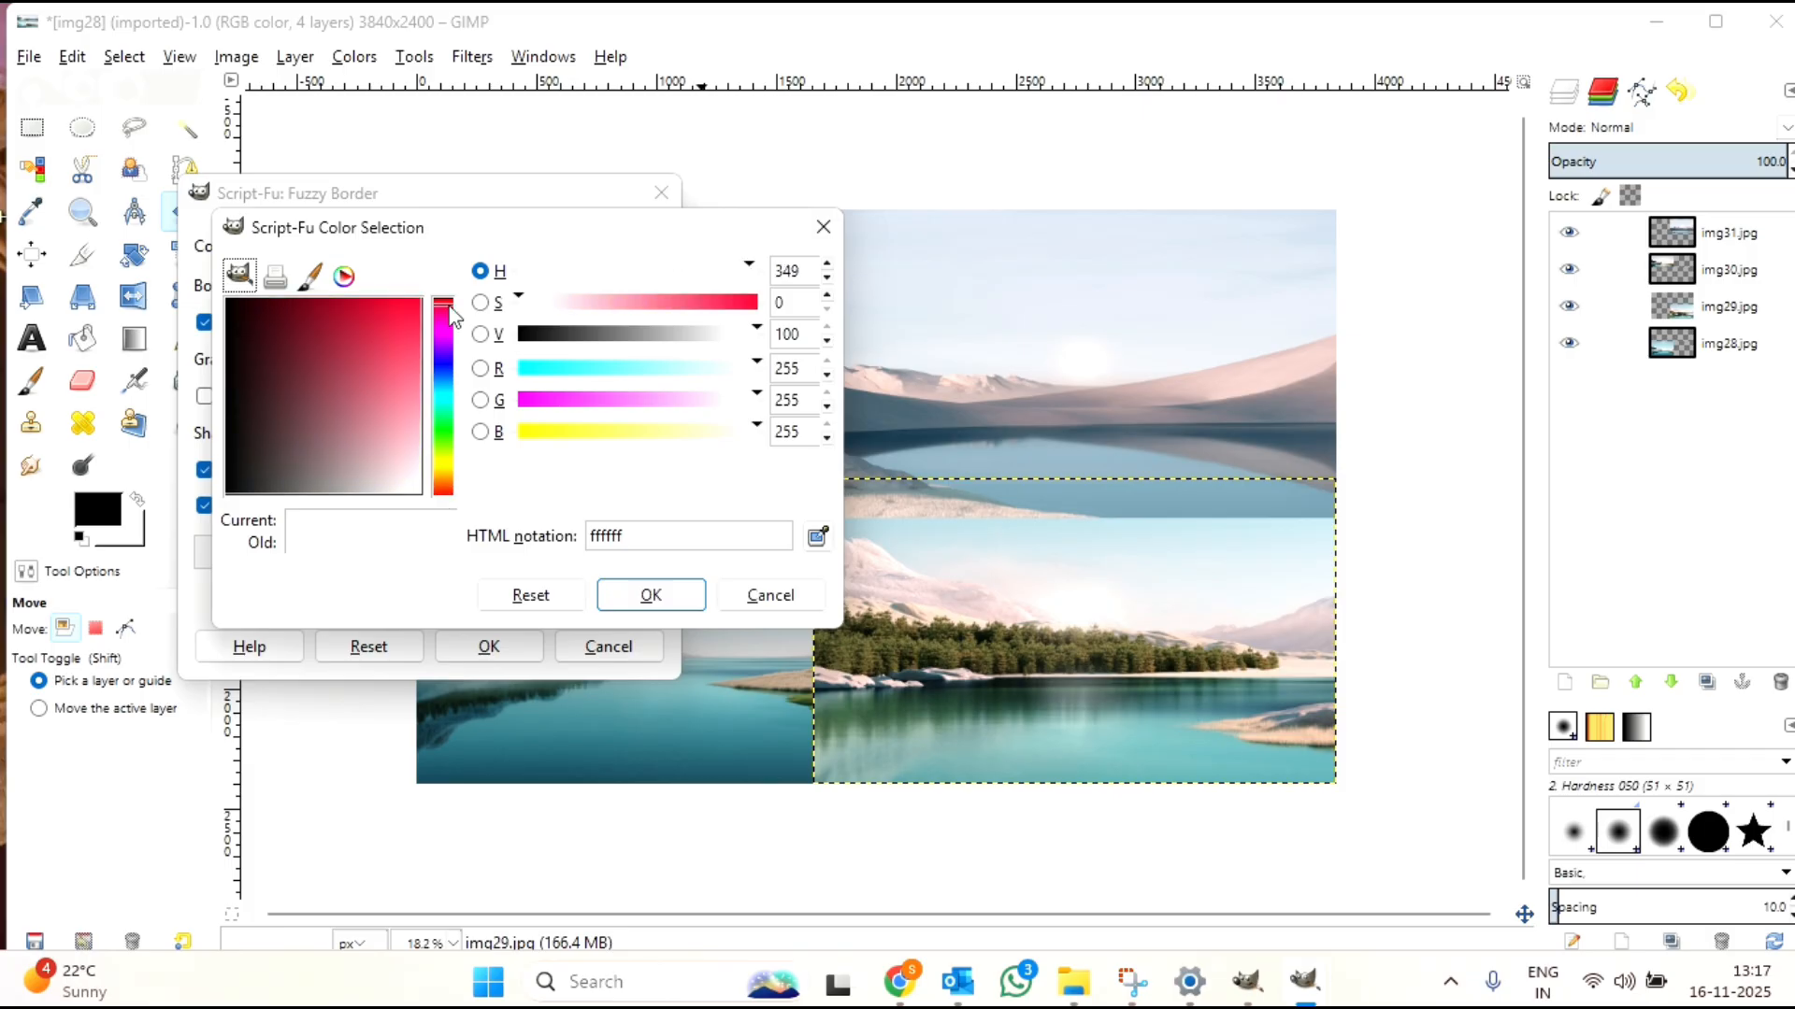
click(736, 302)
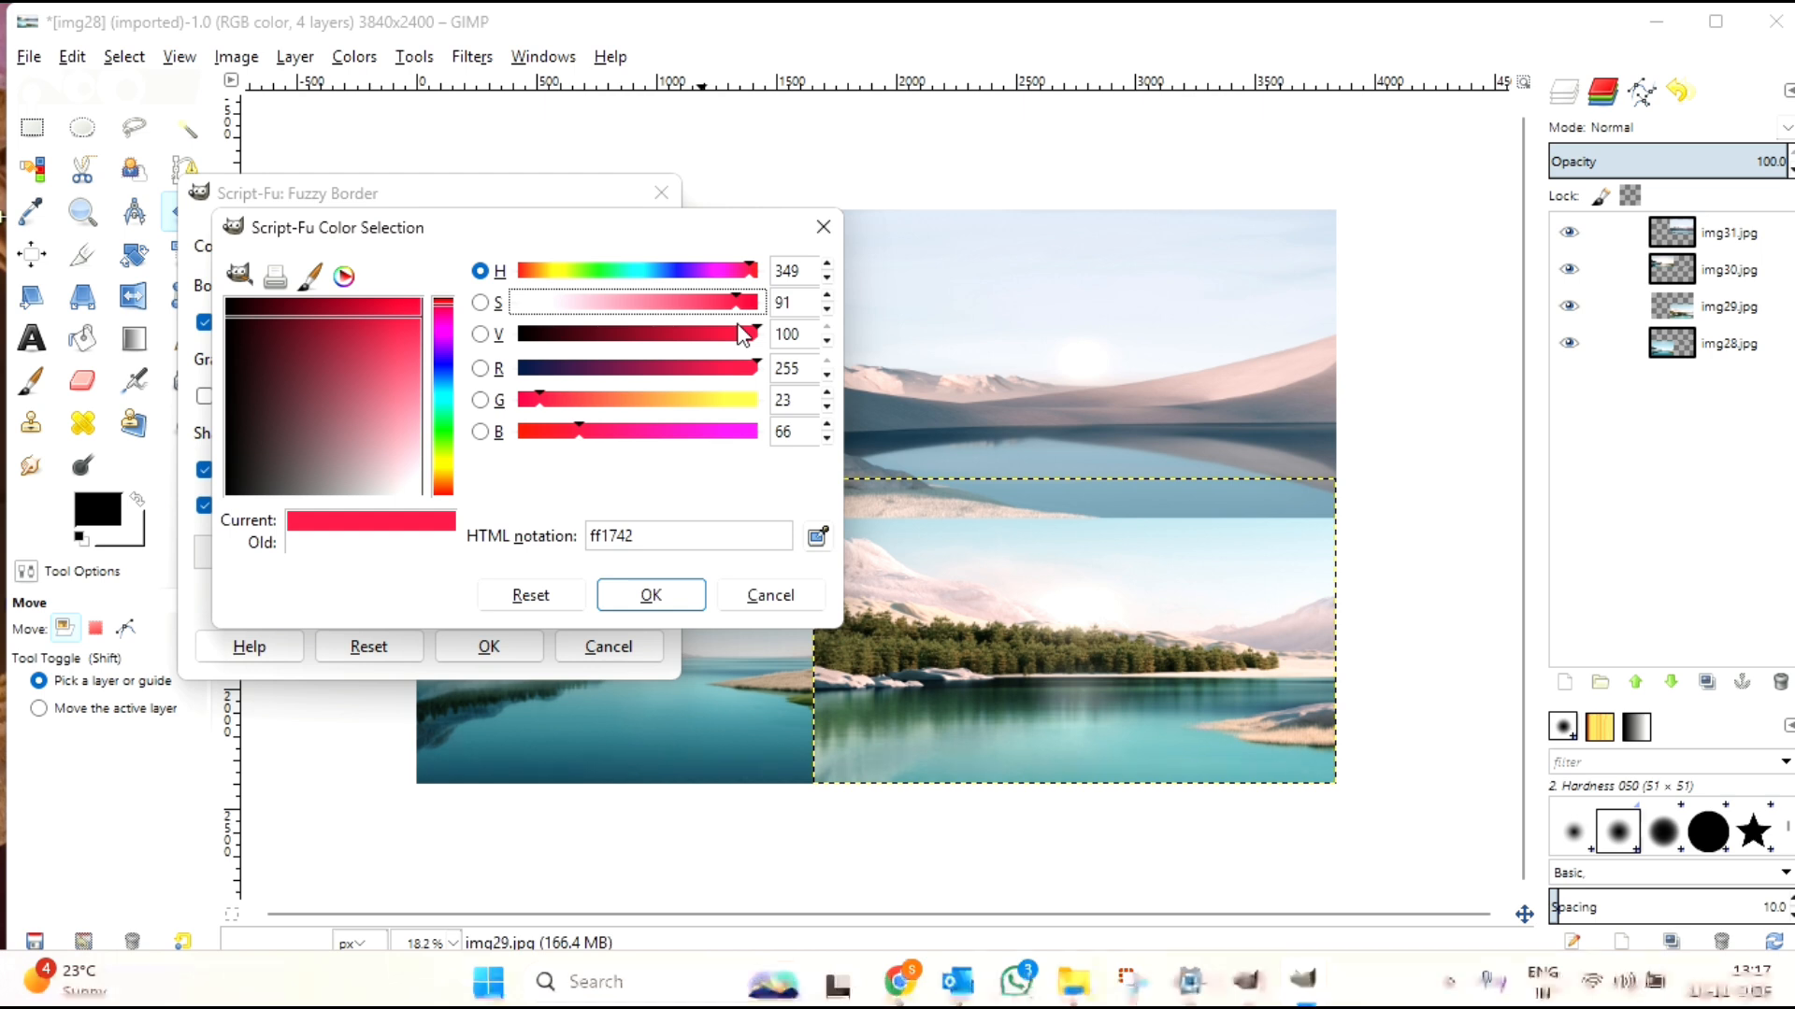
click(678, 337)
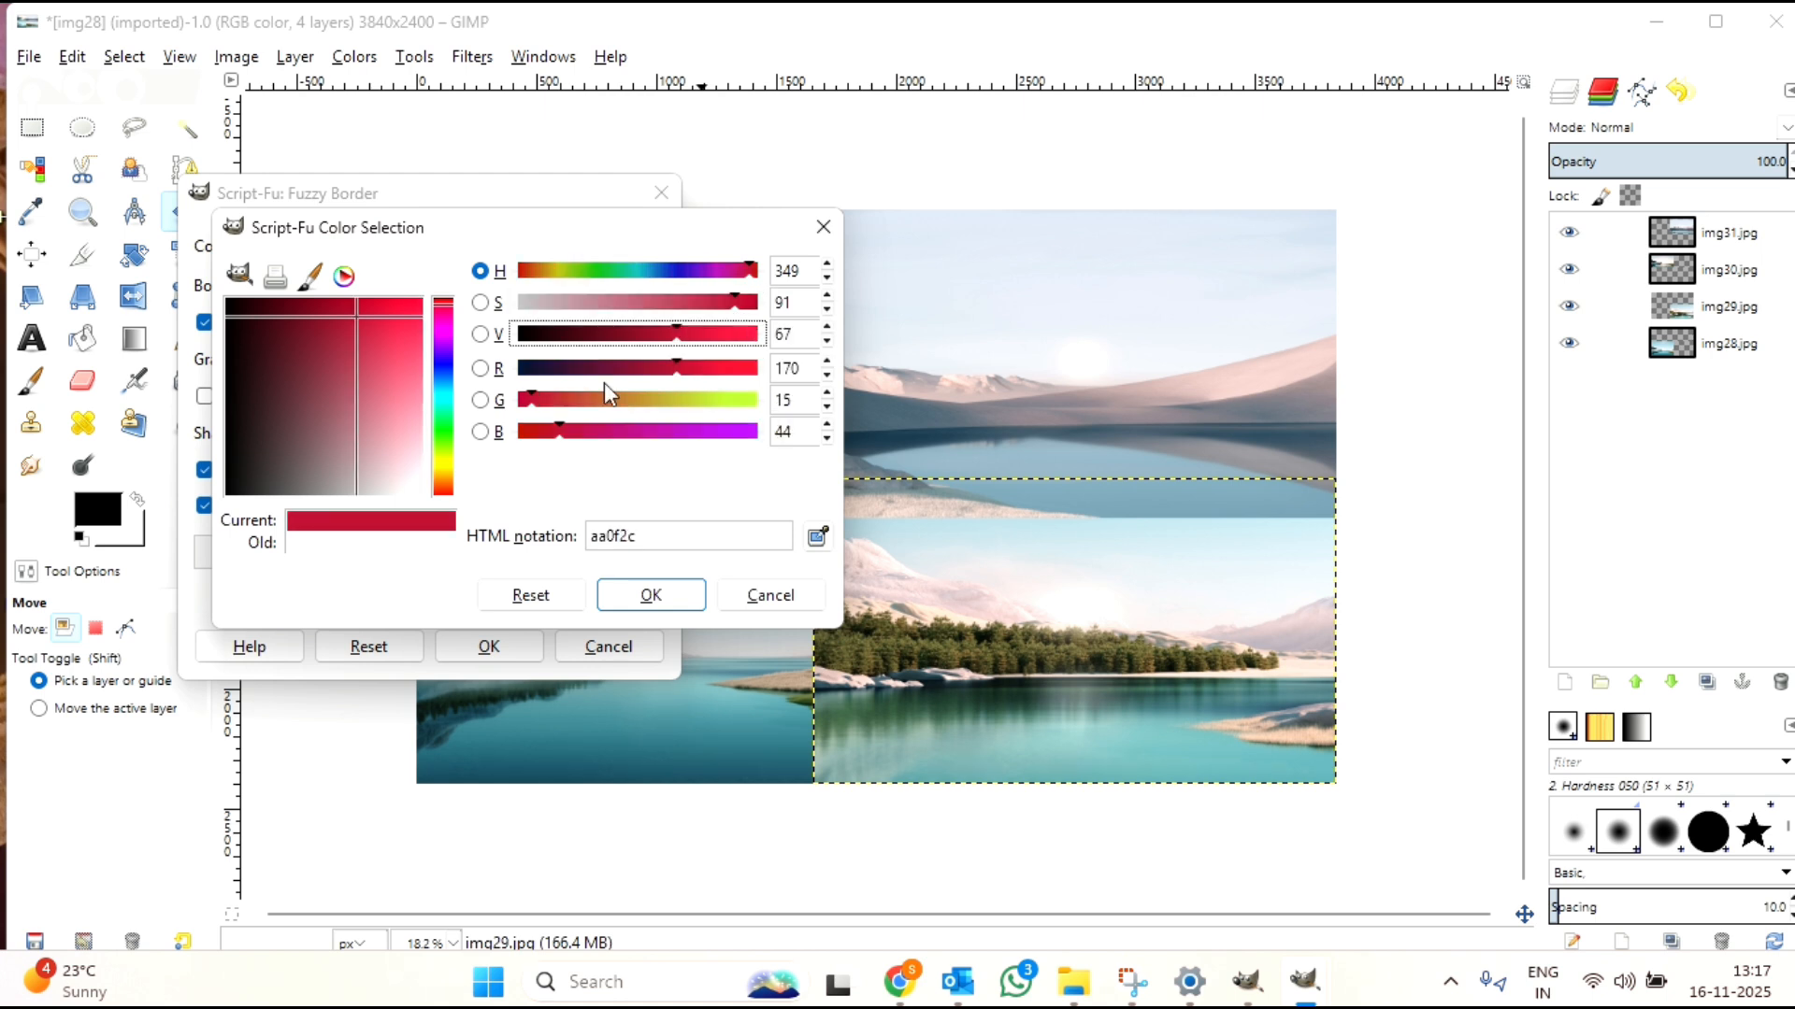
click(664, 603)
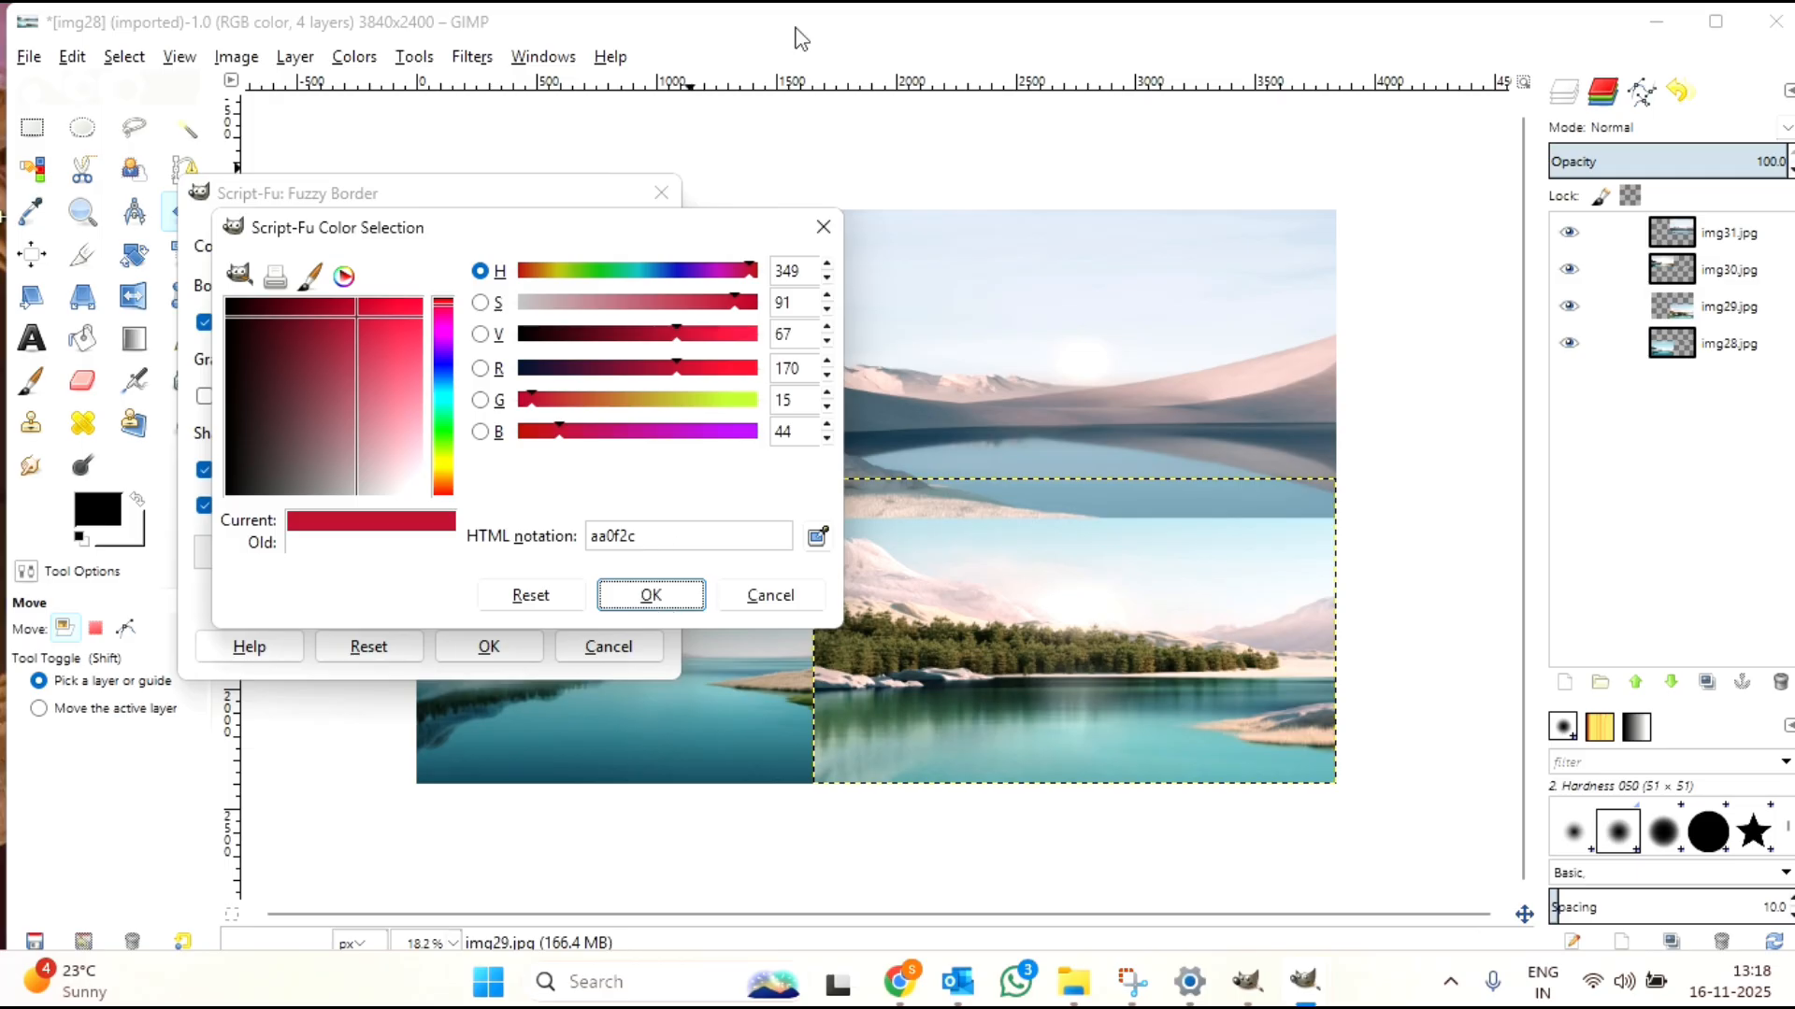
click(756, 50)
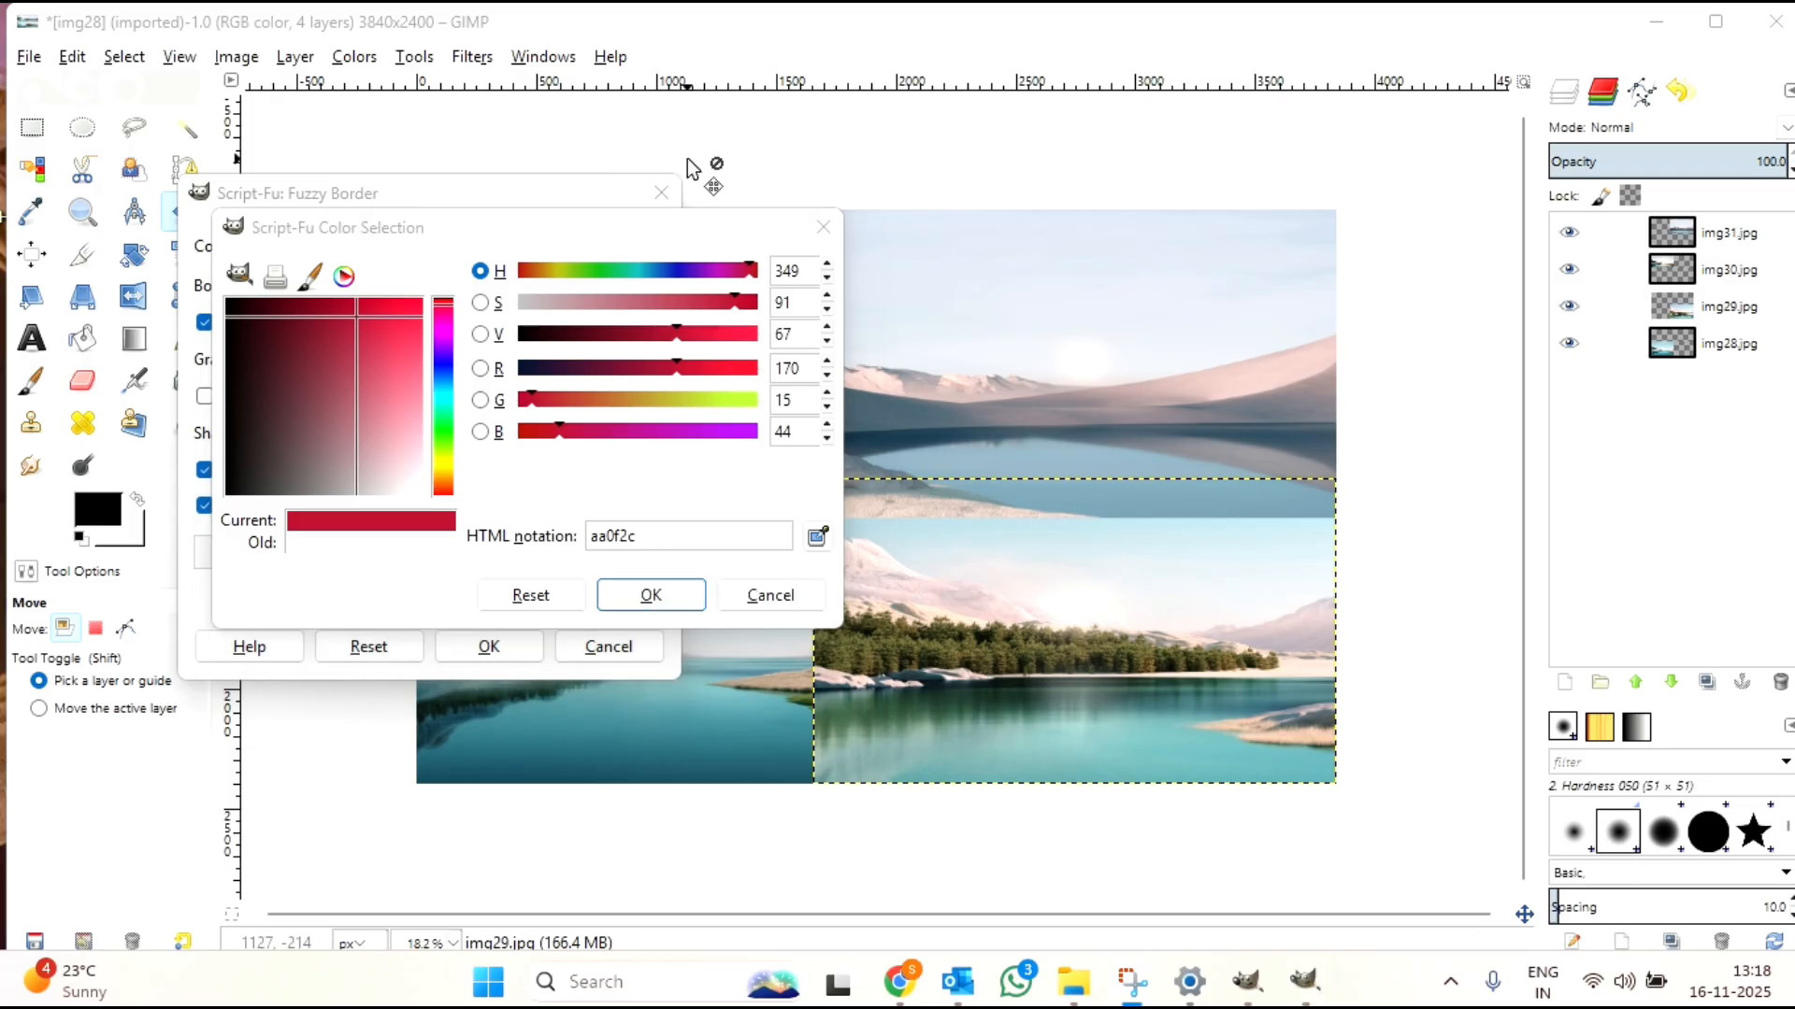
click(659, 604)
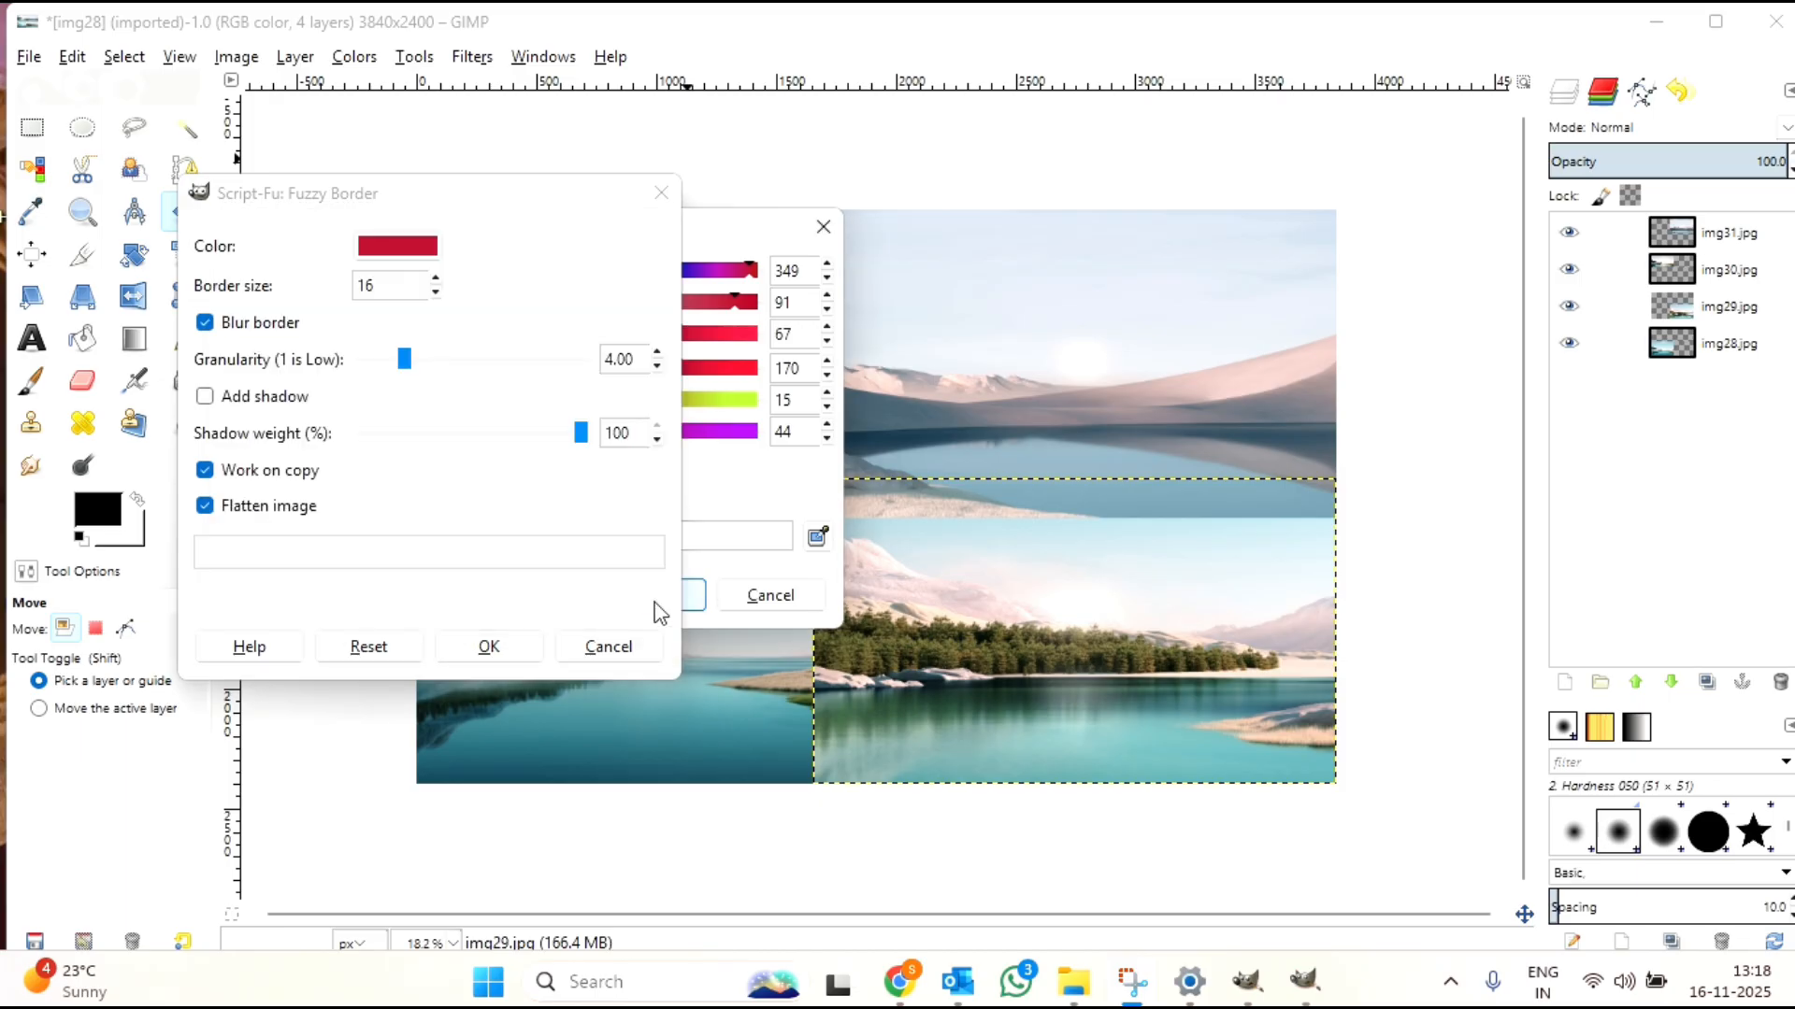
Step: Set the fuzzy border size to 41 and apply the border to the collage
click(435, 279)
click(435, 279)
click(435, 278)
click(434, 279)
click(434, 279)
click(434, 279)
click(435, 278)
click(435, 279)
click(435, 279)
click(435, 279)
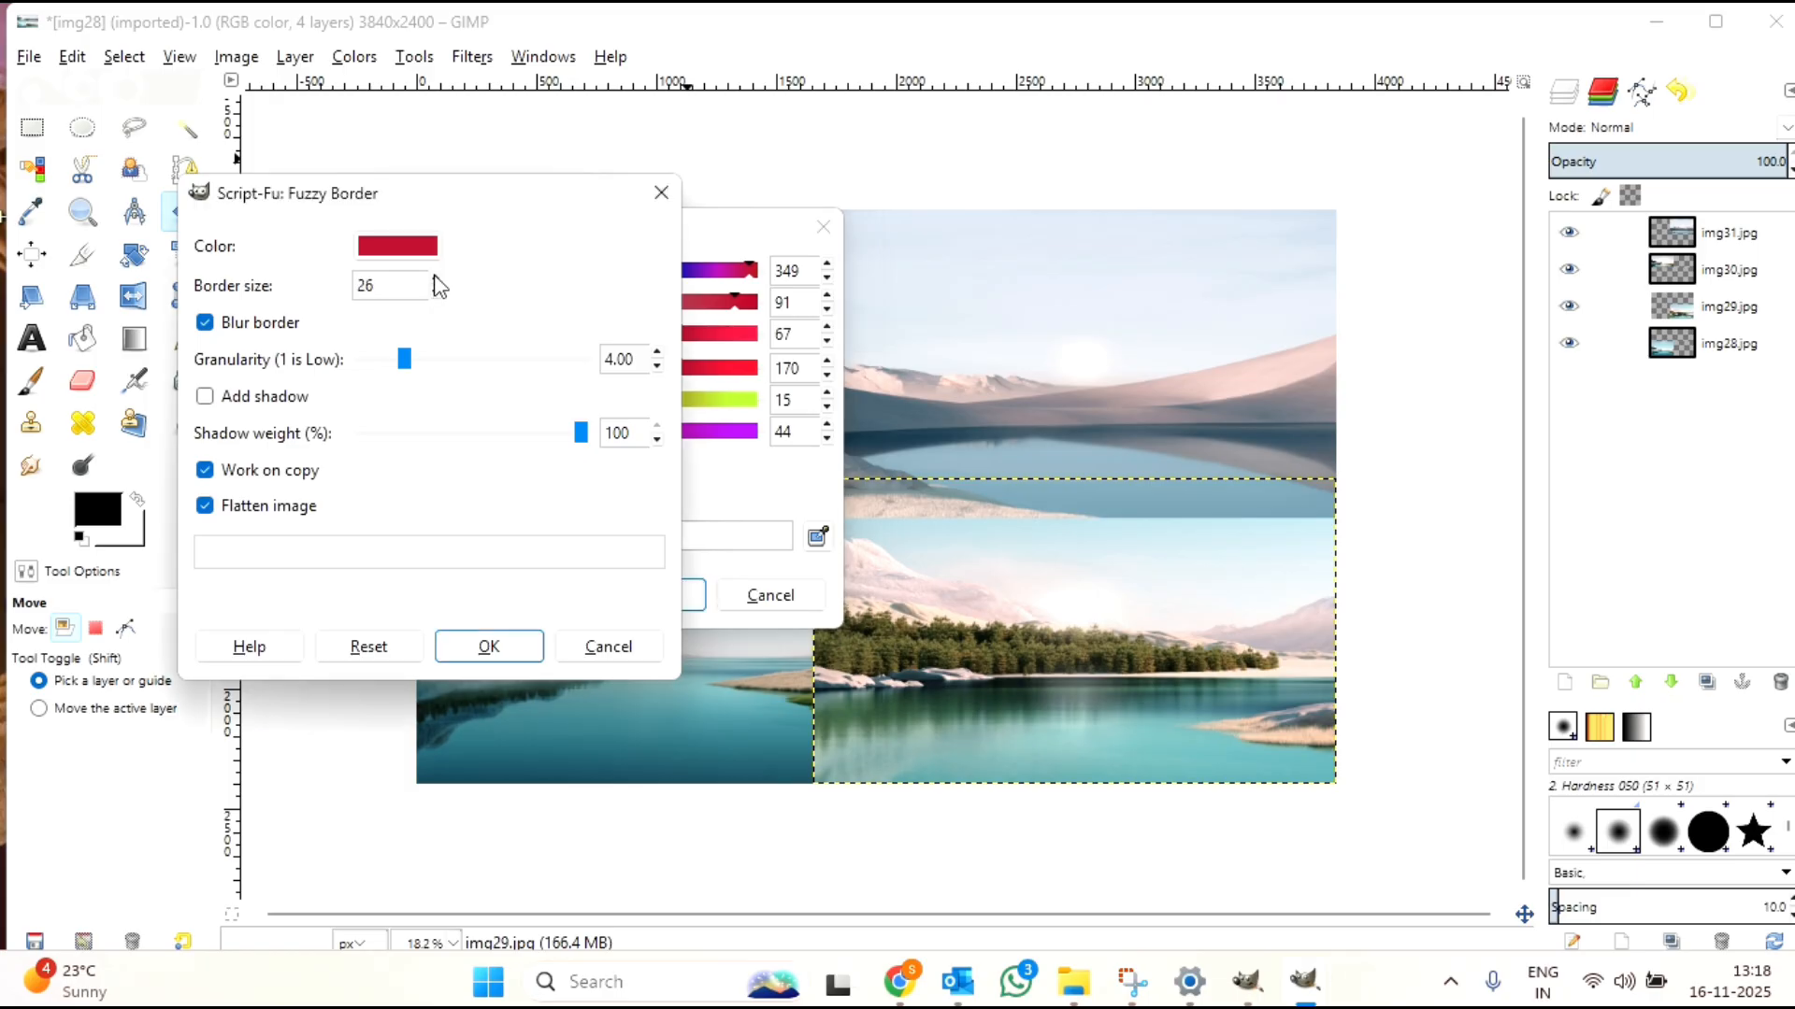
click(433, 278)
click(434, 278)
click(434, 278)
click(435, 278)
click(435, 278)
click(434, 278)
click(435, 279)
click(434, 279)
click(435, 279)
click(435, 278)
click(434, 278)
click(501, 645)
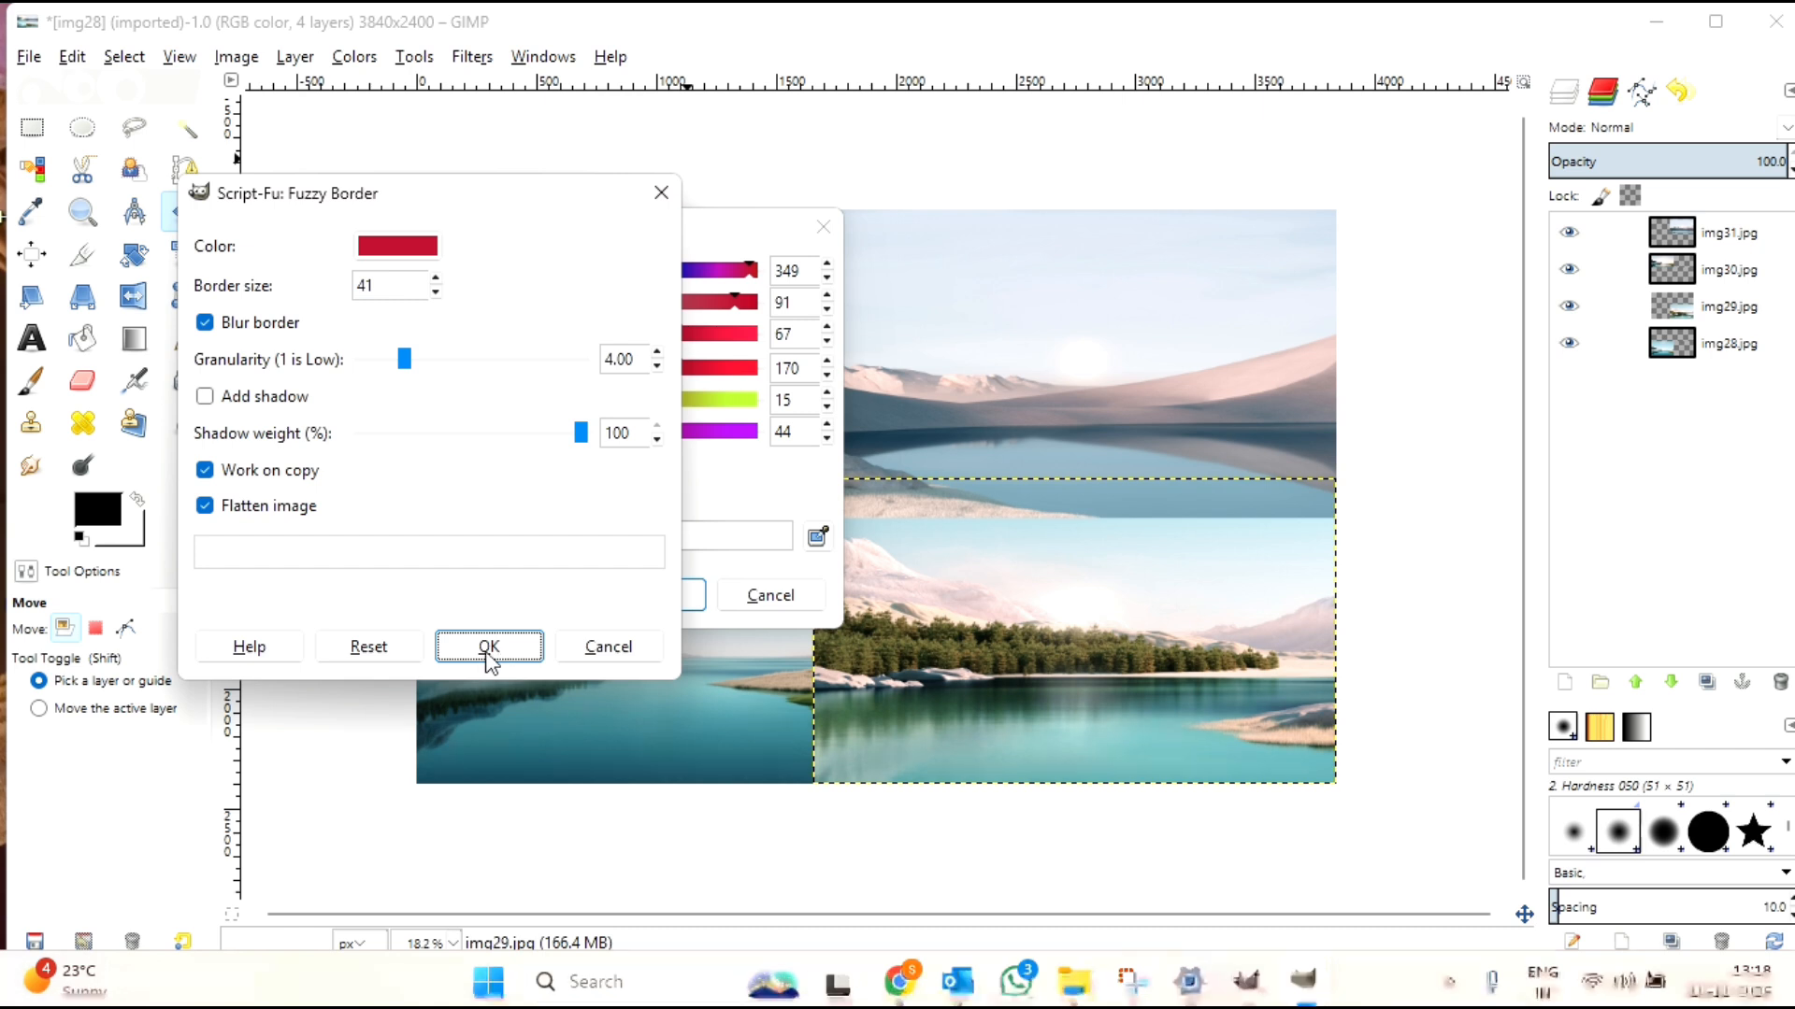
click(488, 654)
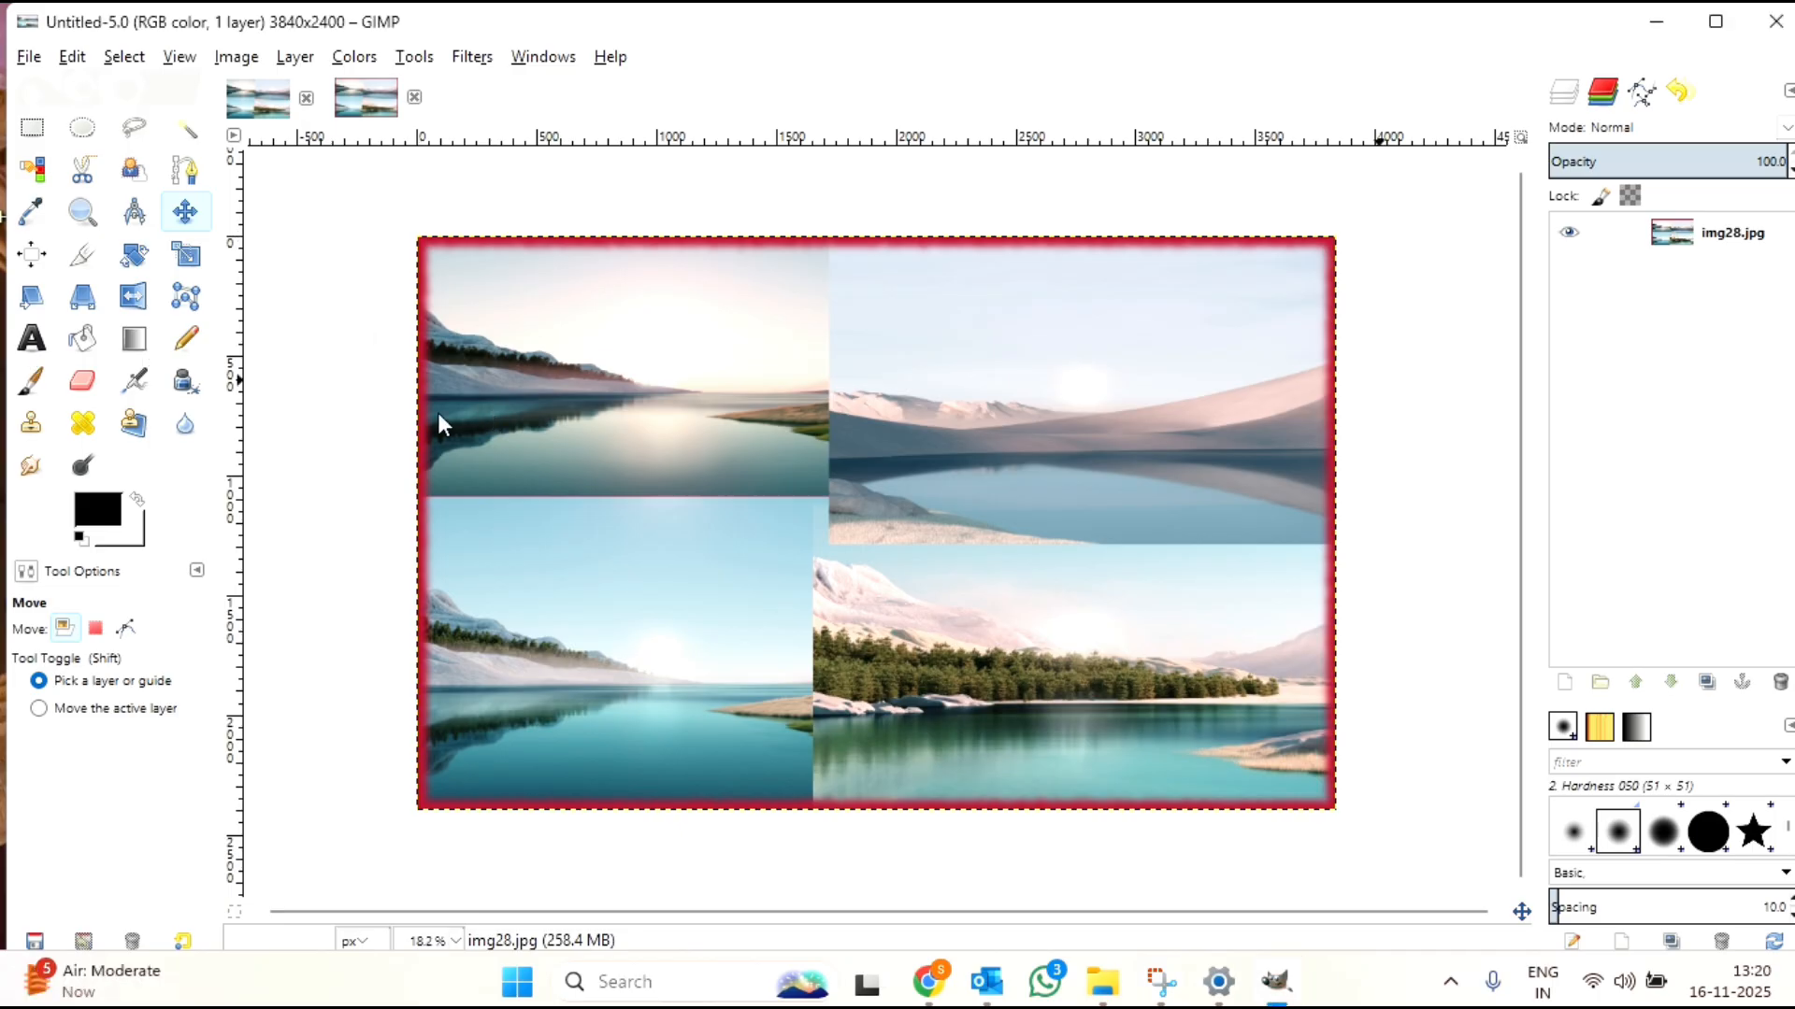
Step: Add the text SUNRISE near the top centre of the bordered collage with the Text tool
click(31, 342)
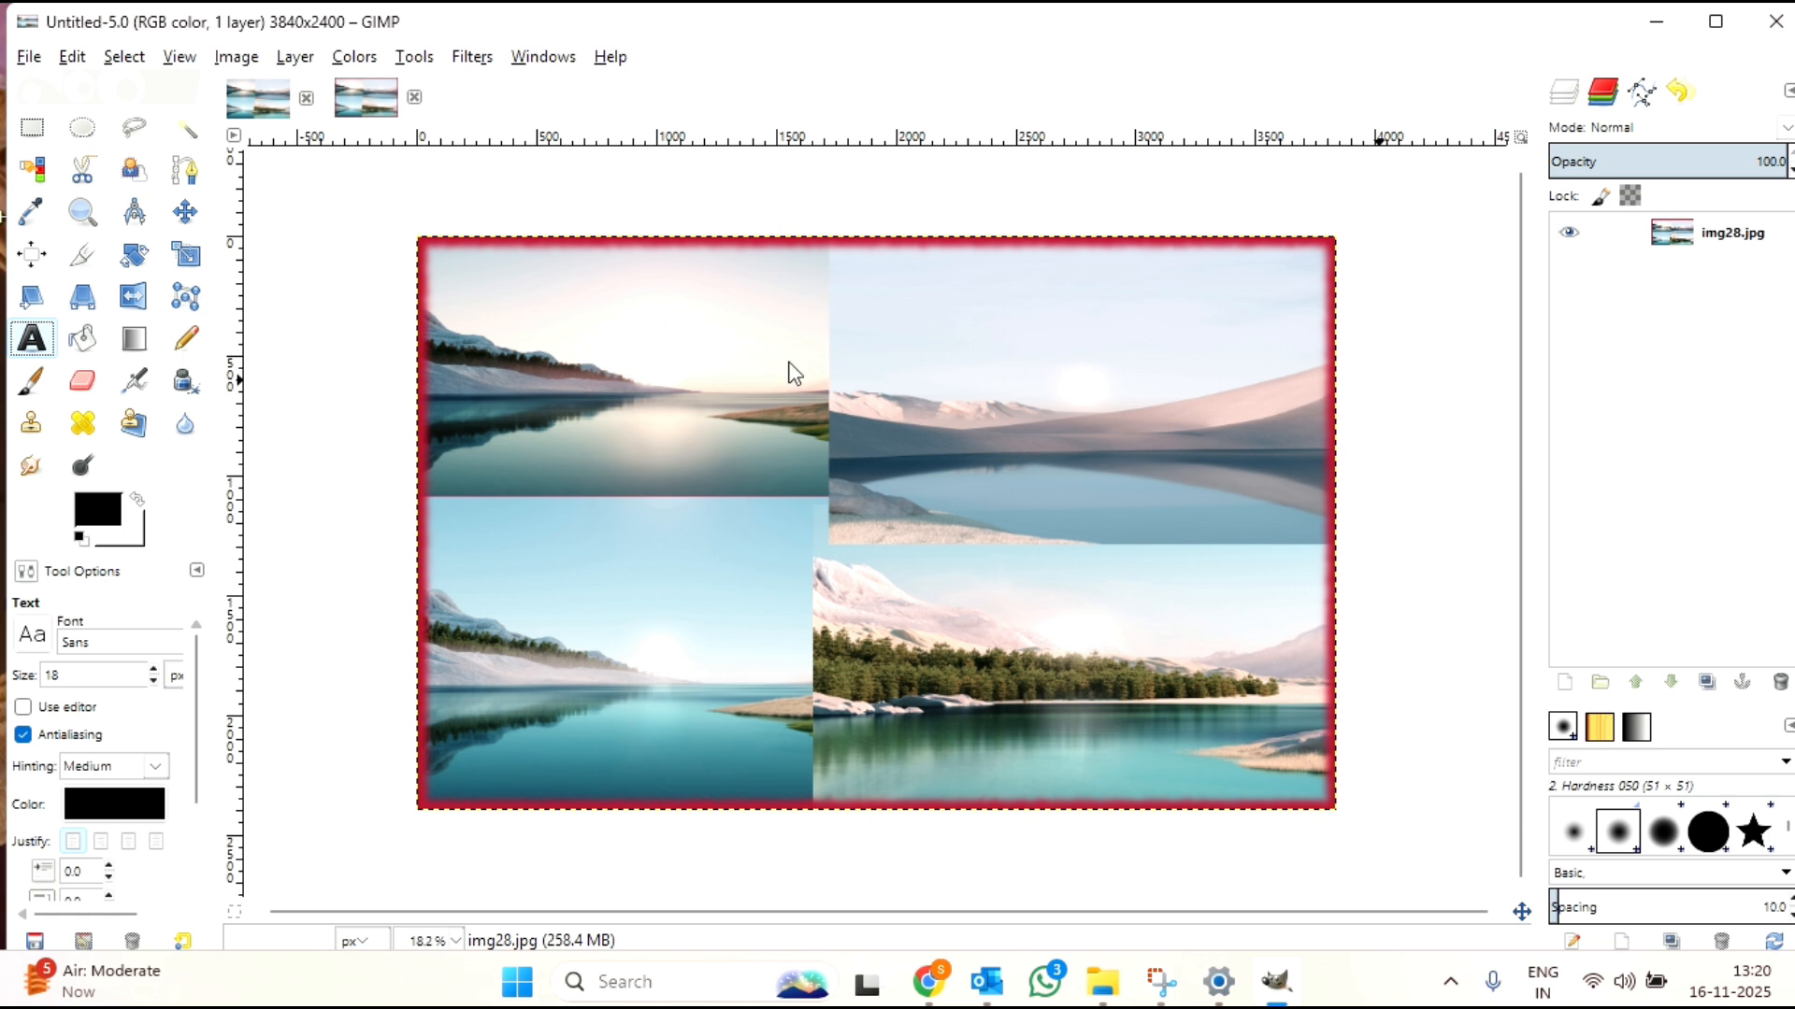
click(796, 312)
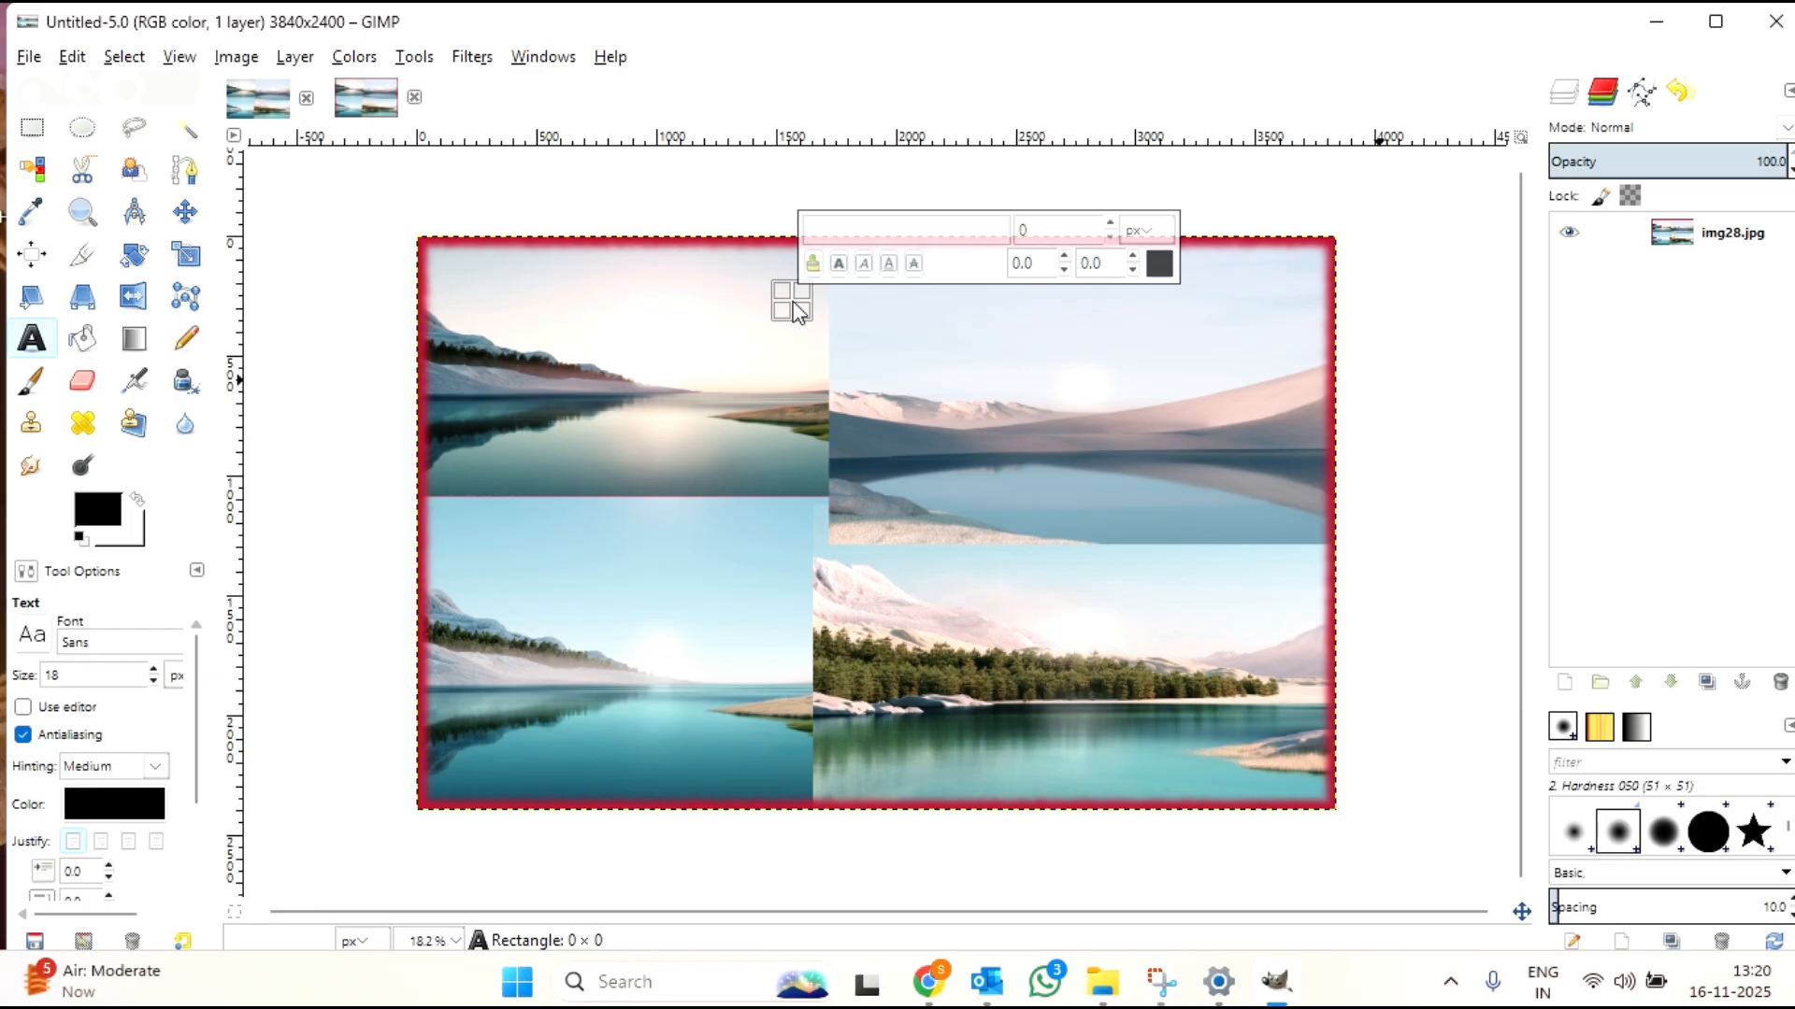
text(S)
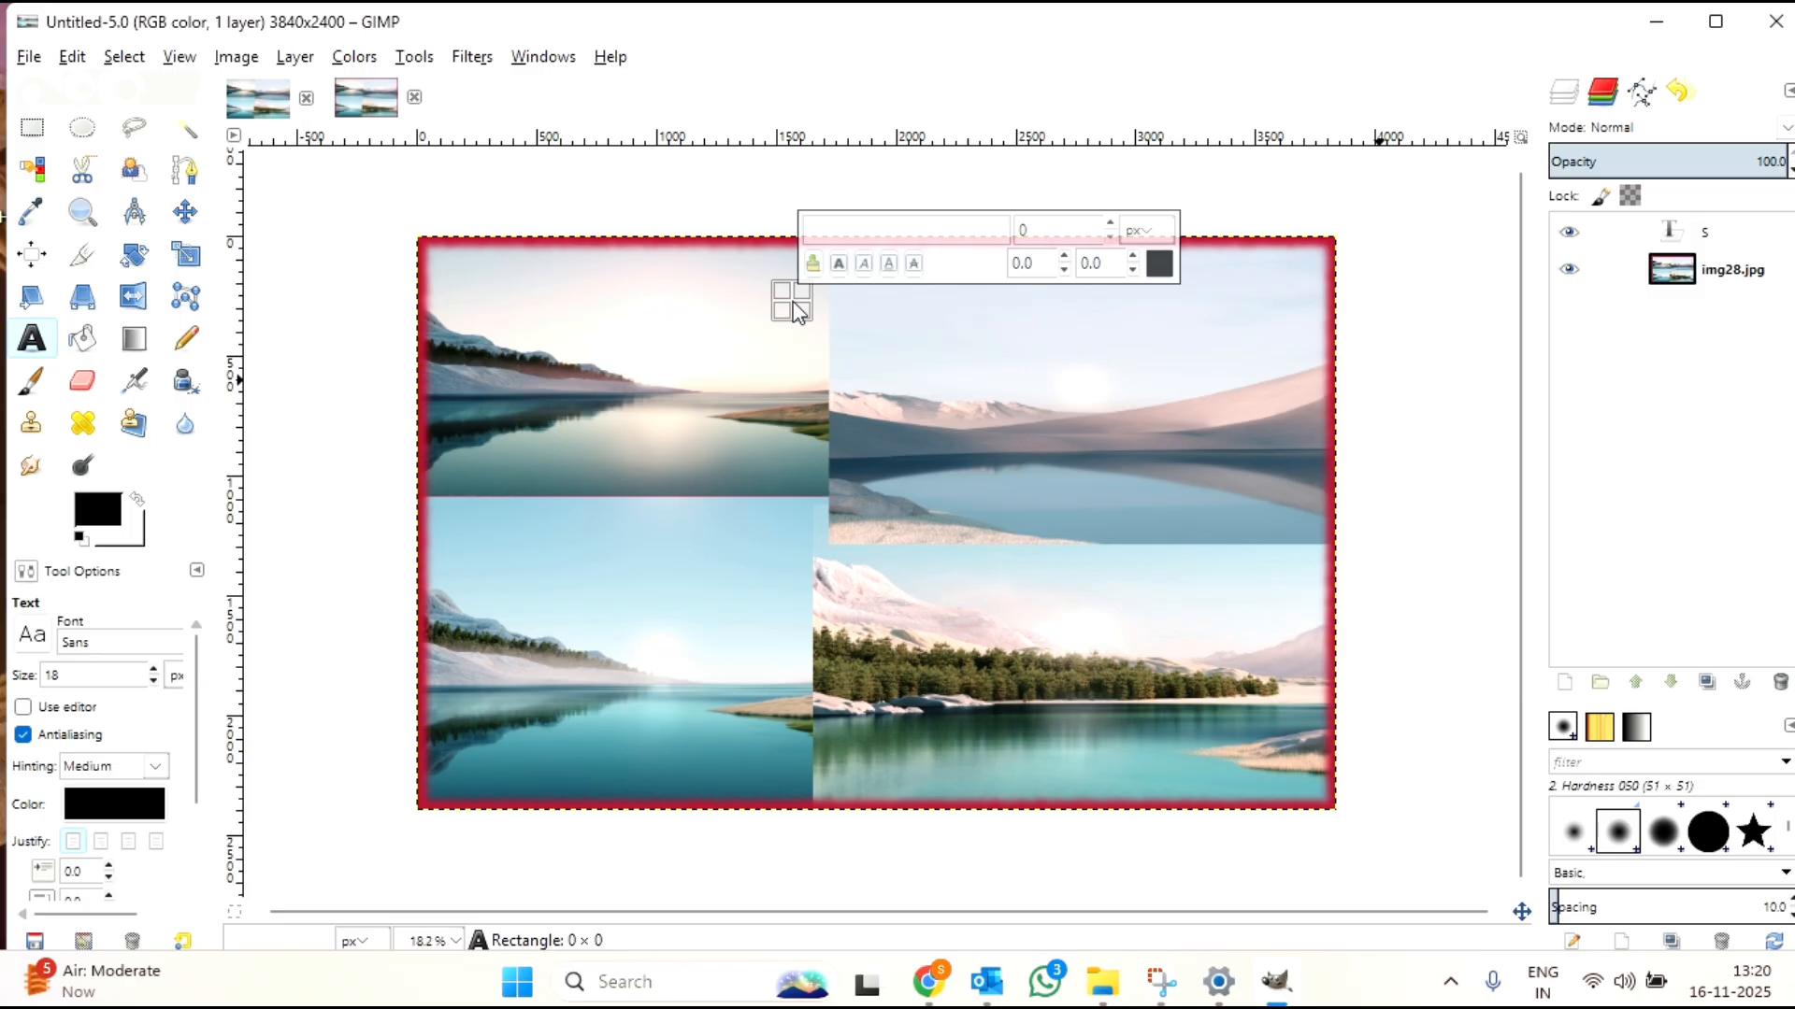
text(UN)
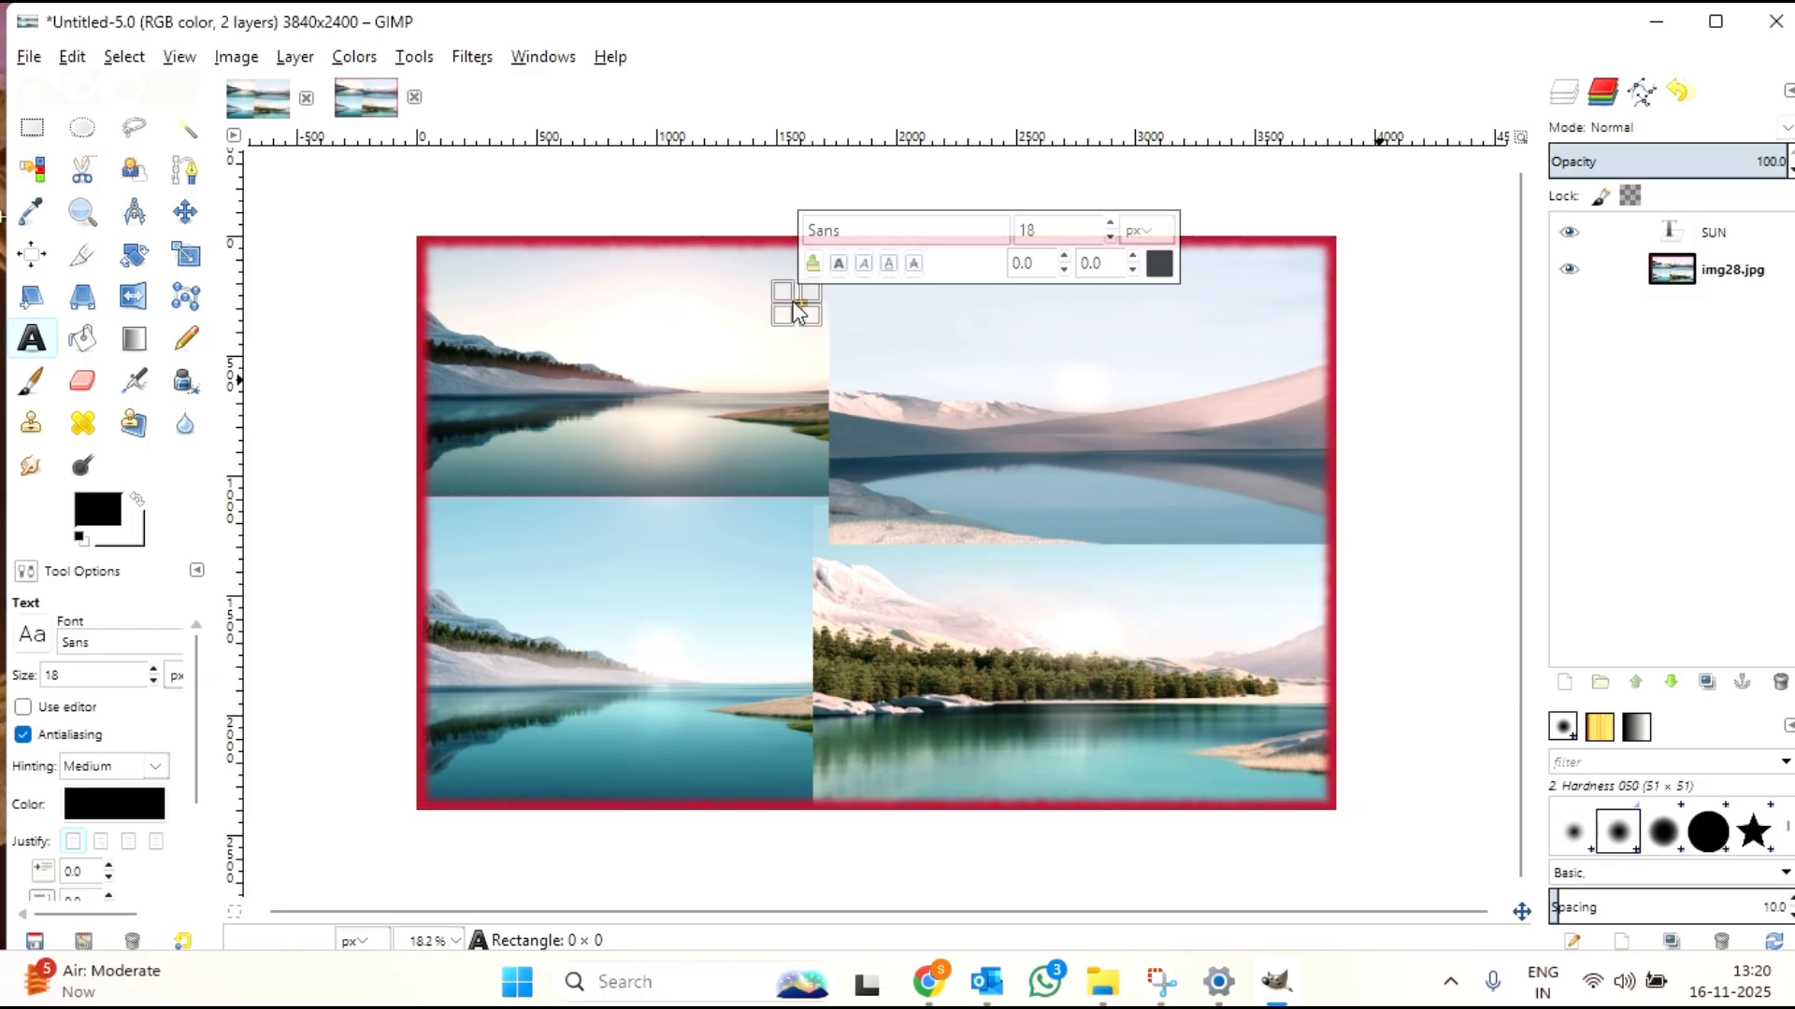
text(RISE)
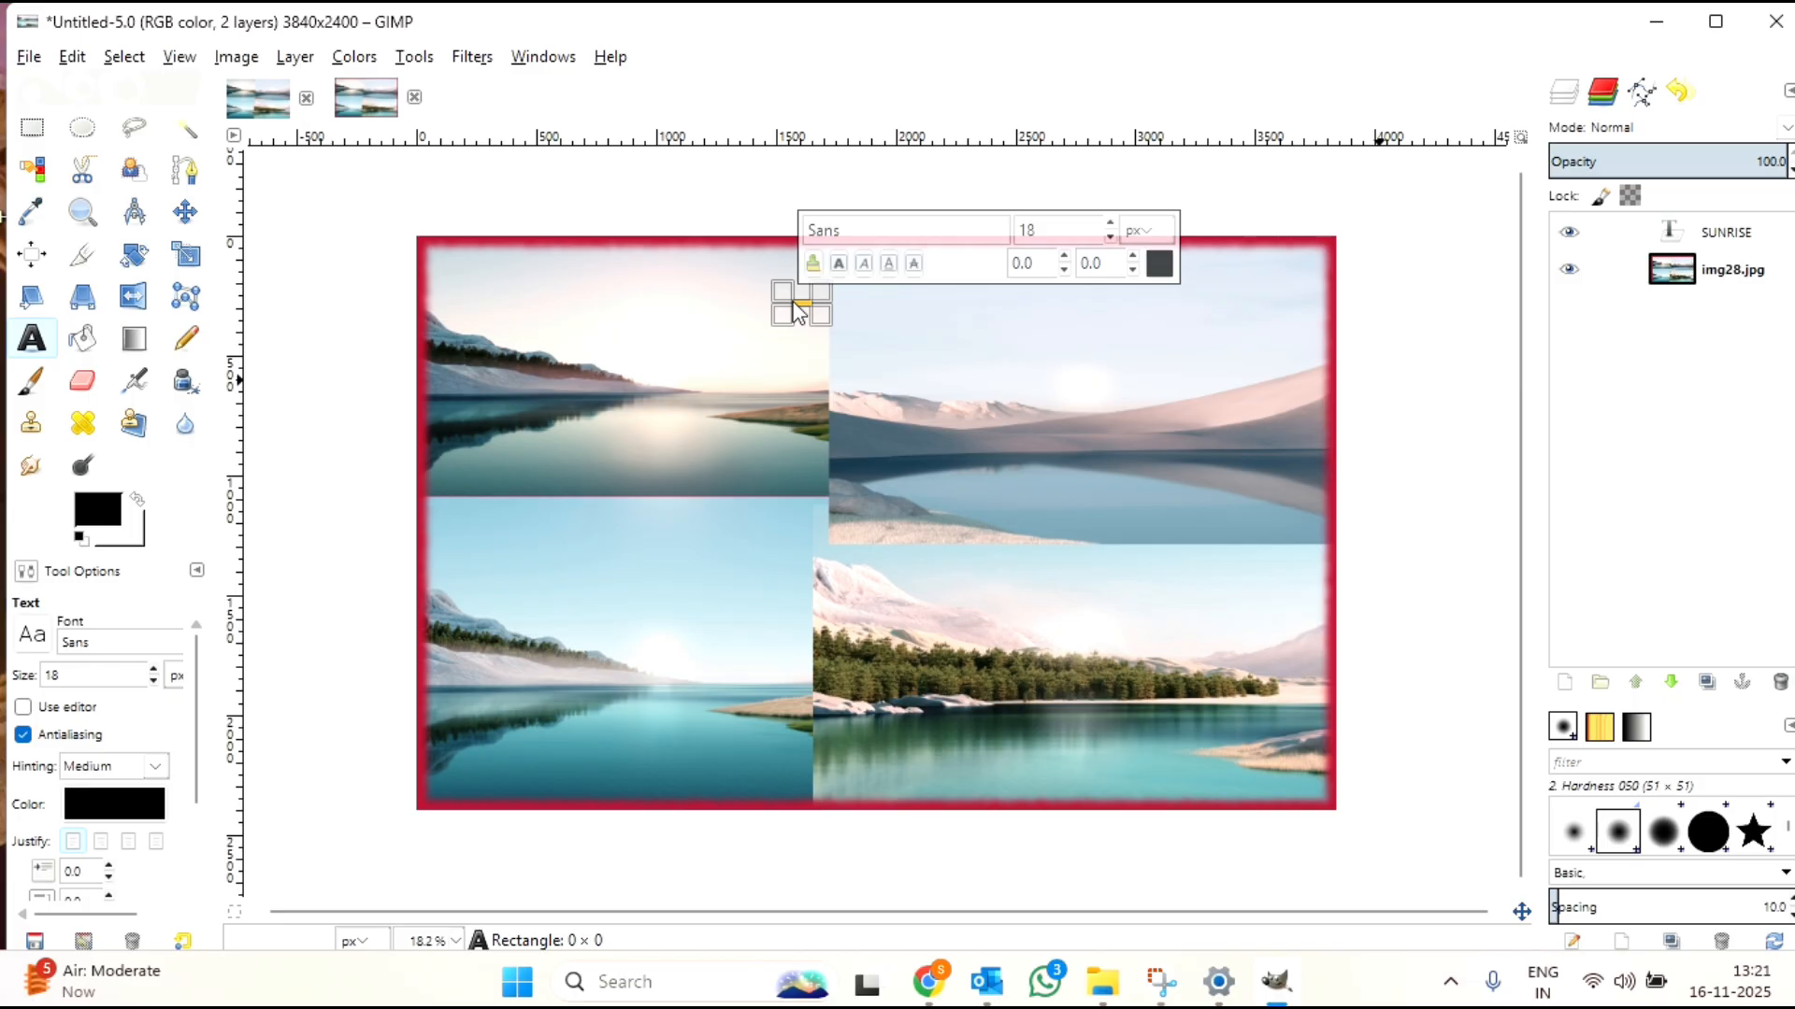
Step: Enlarge the SUNRISE text to 188 px and make it bold
click(1108, 226)
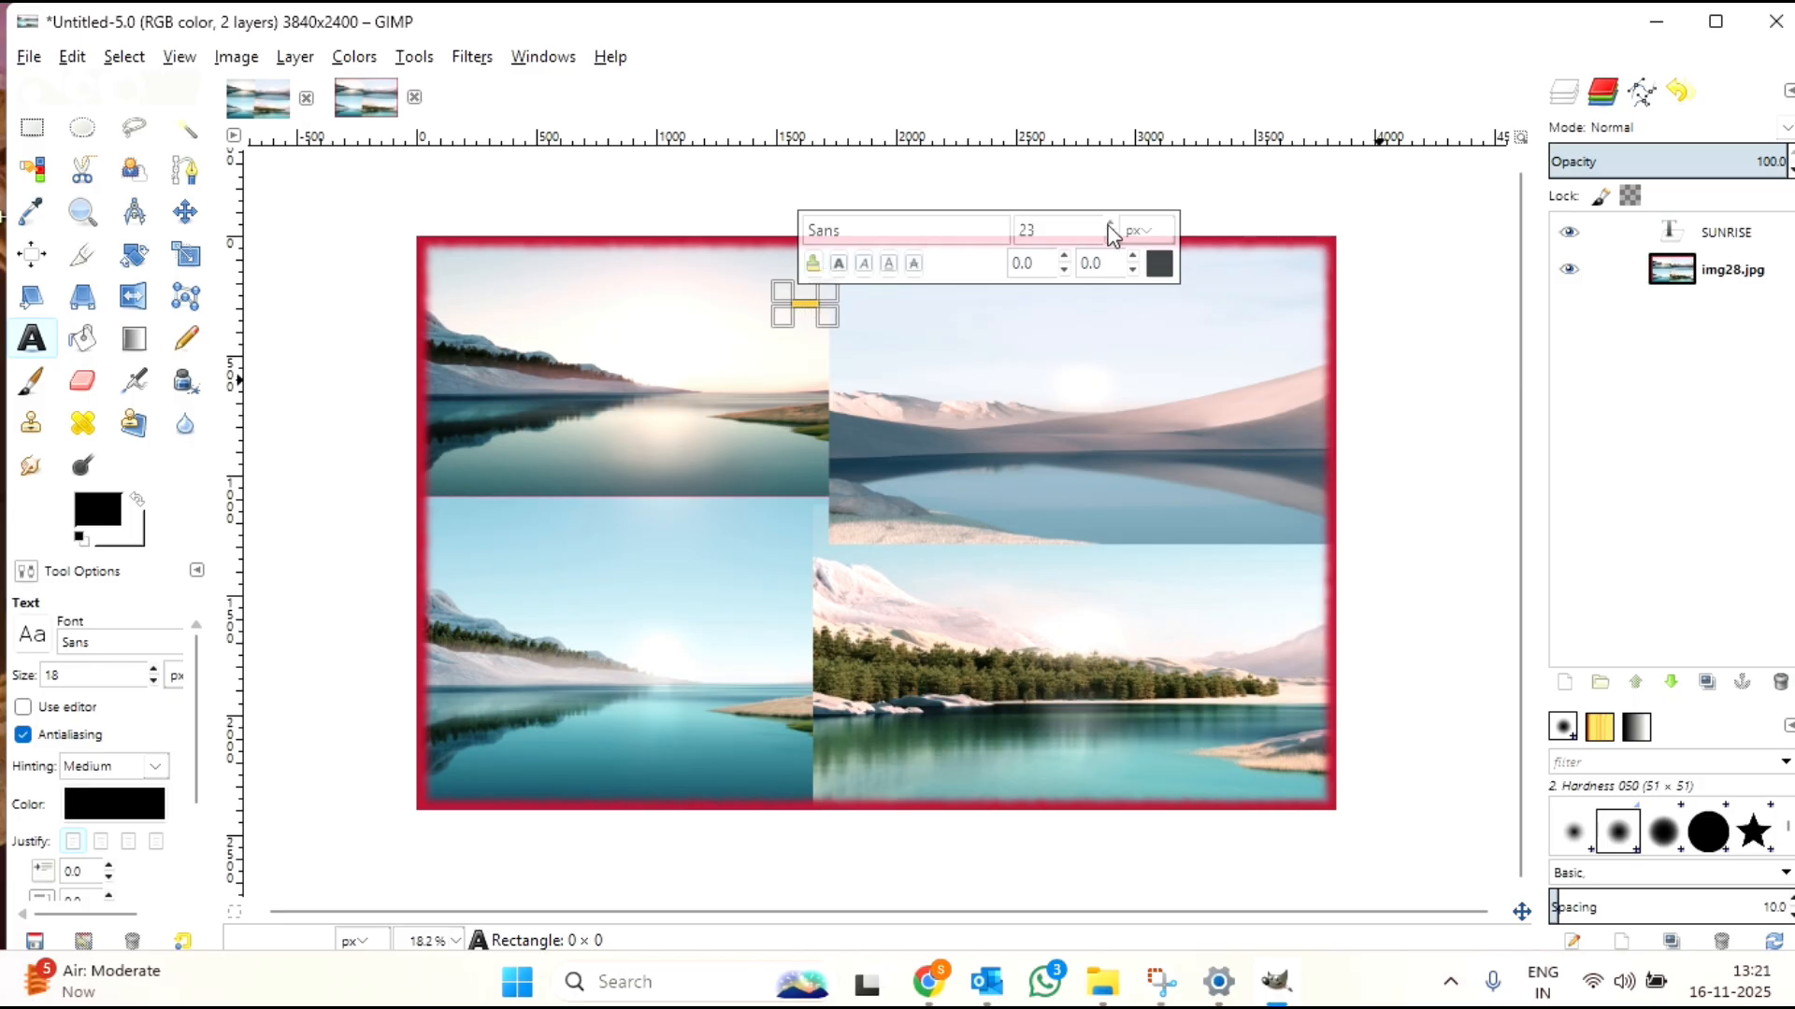
click(1108, 225)
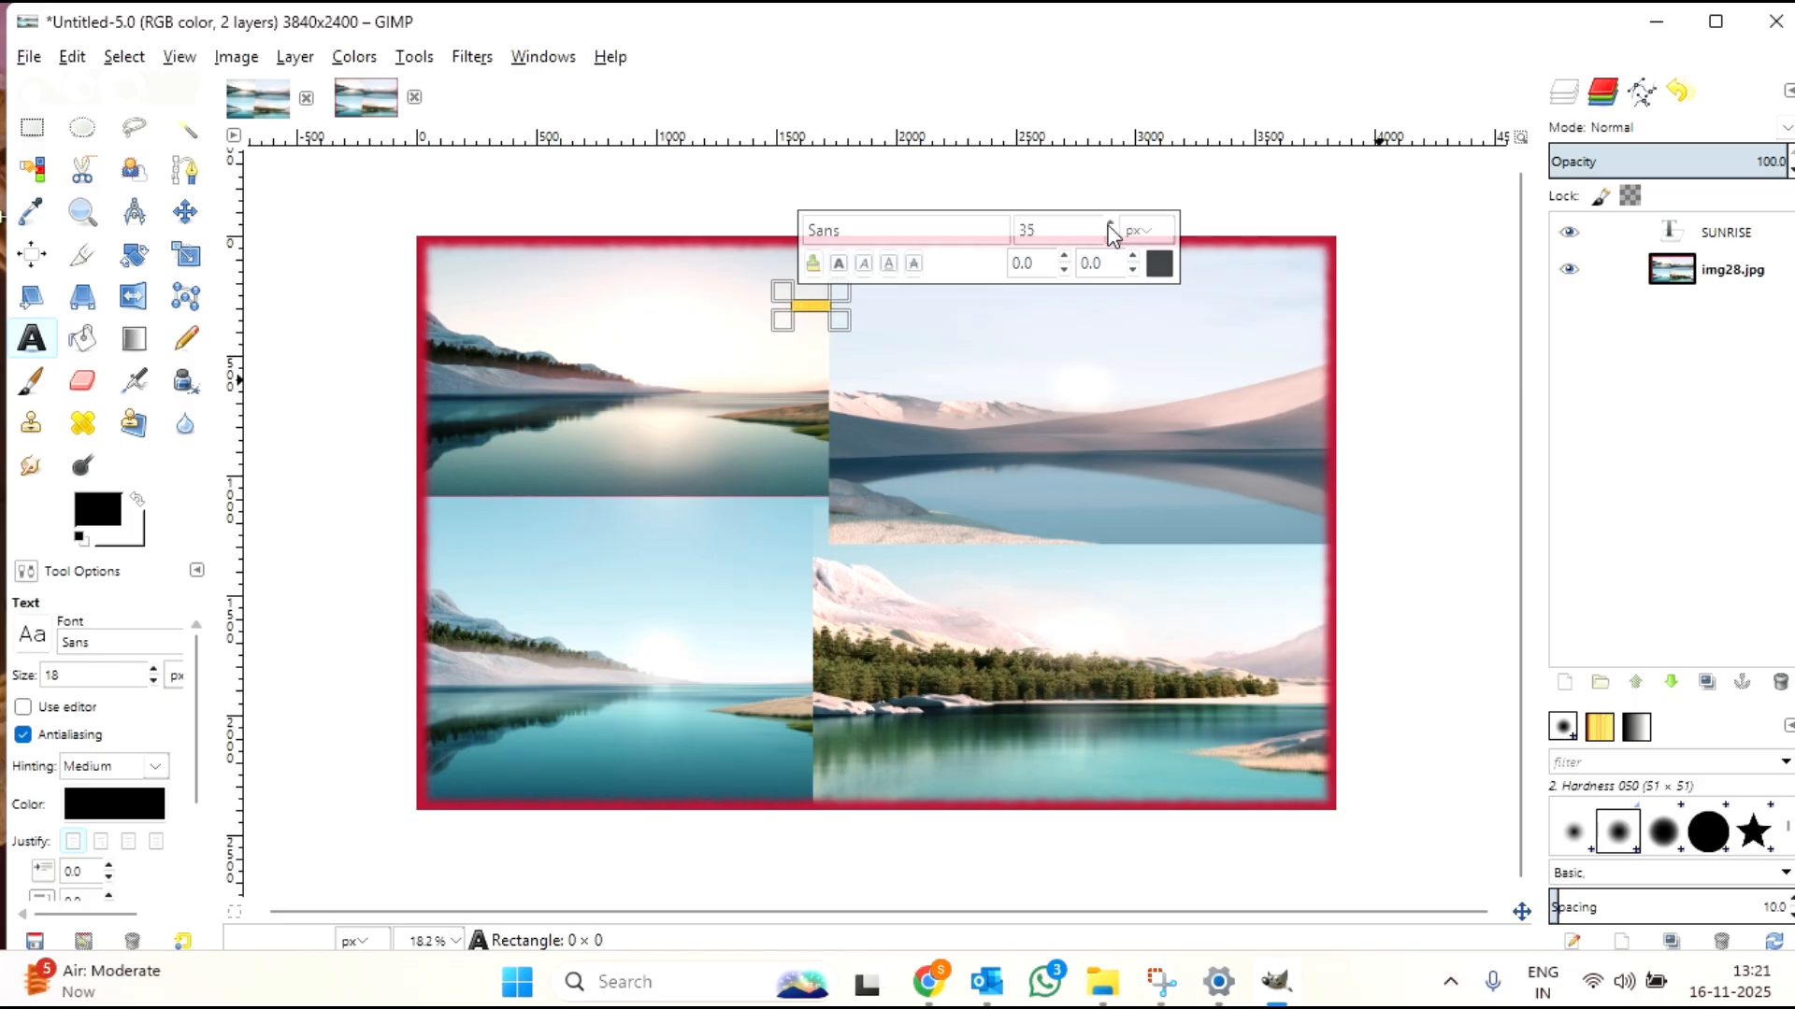
click(1108, 225)
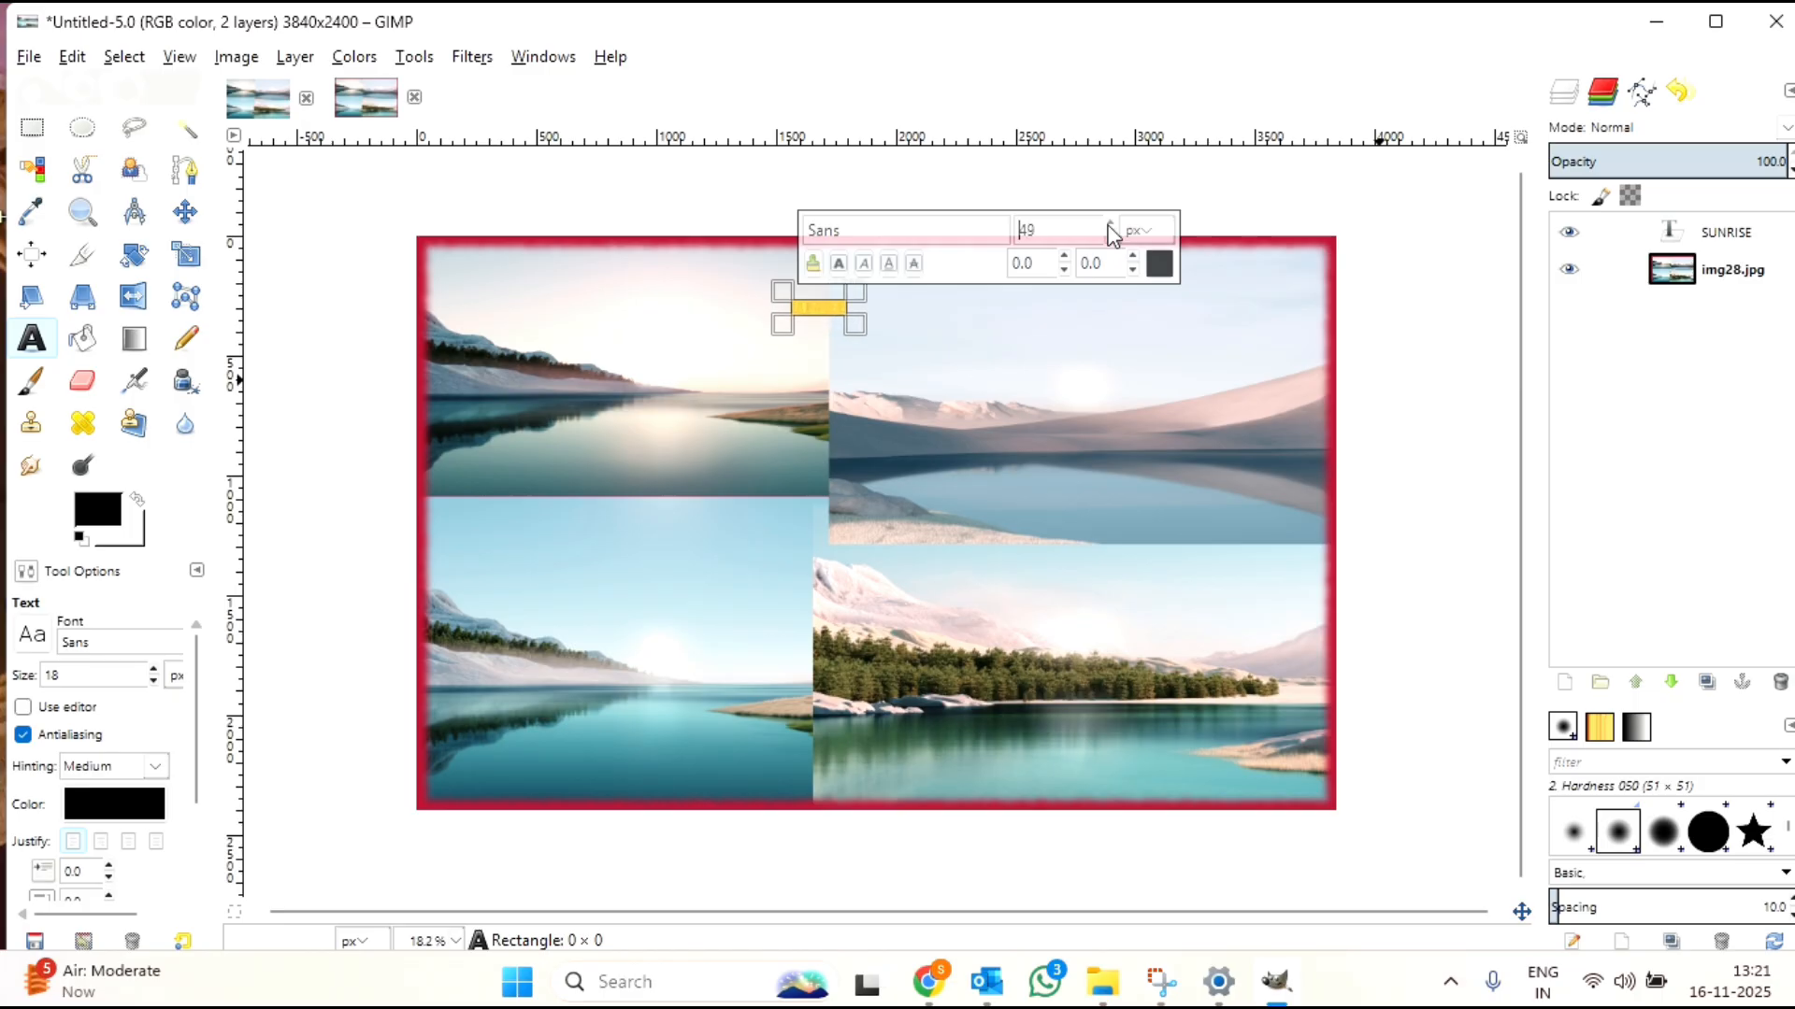
click(1108, 225)
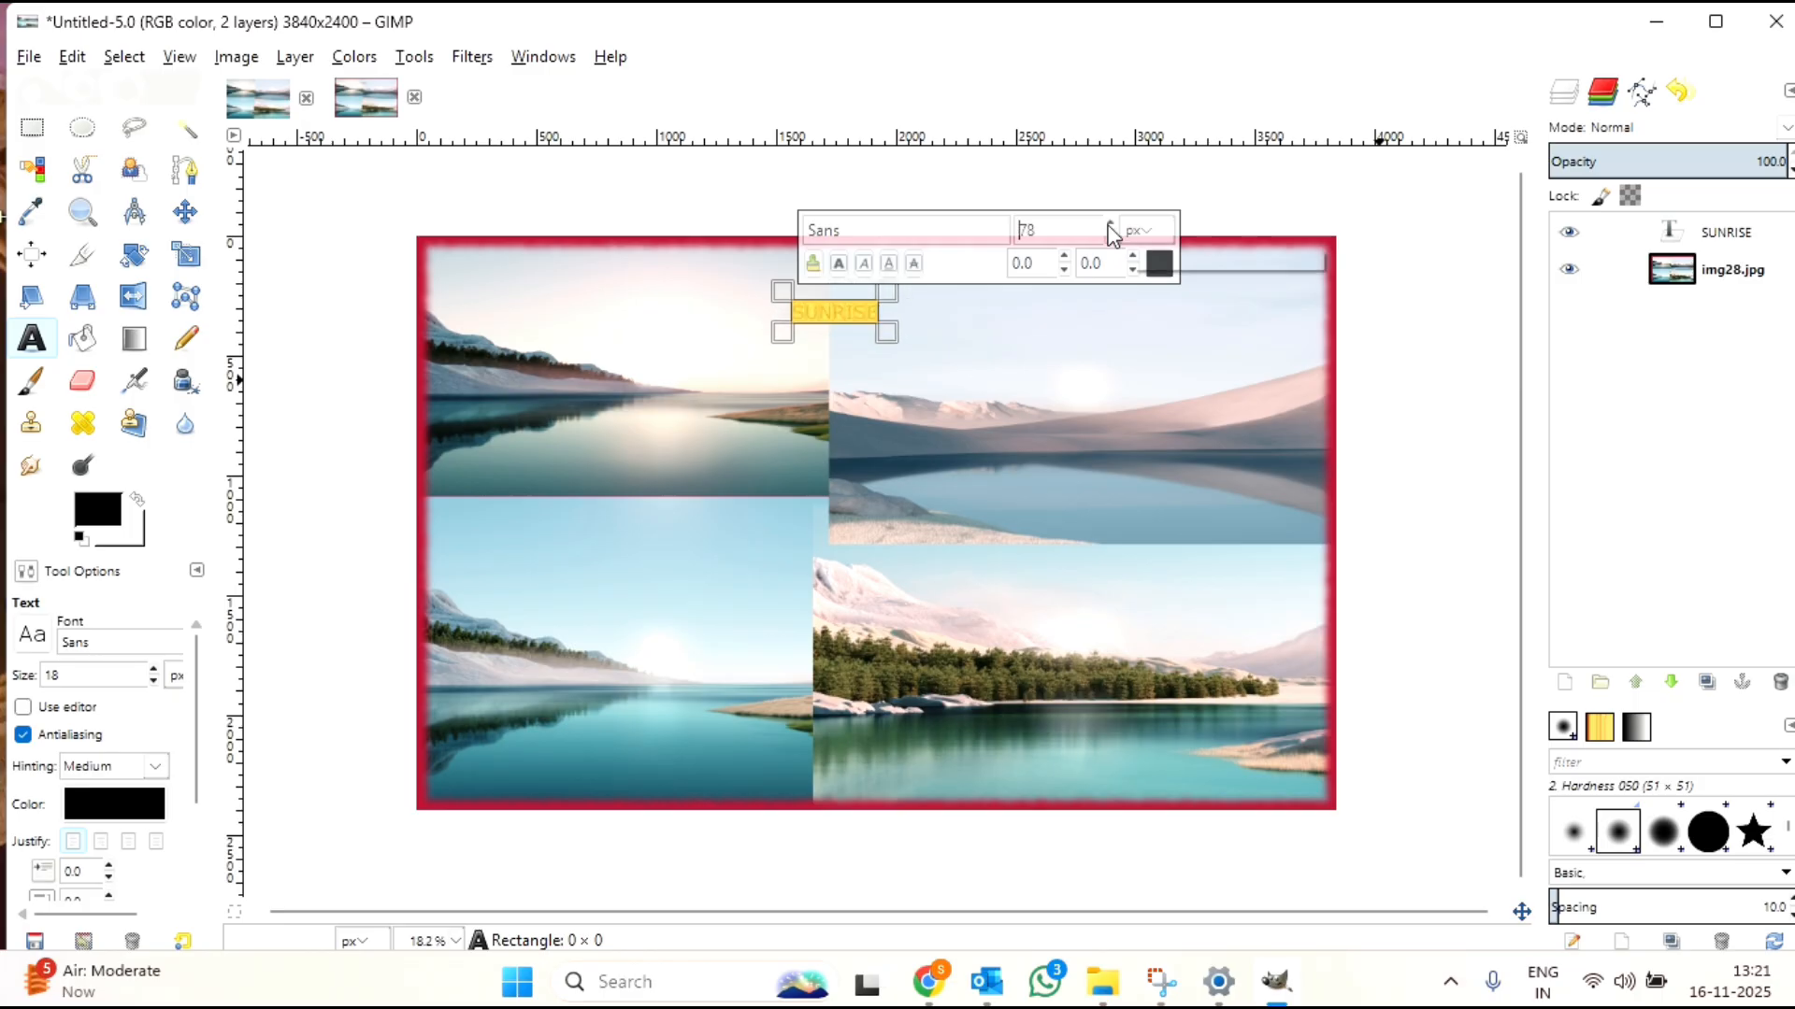
click(1108, 225)
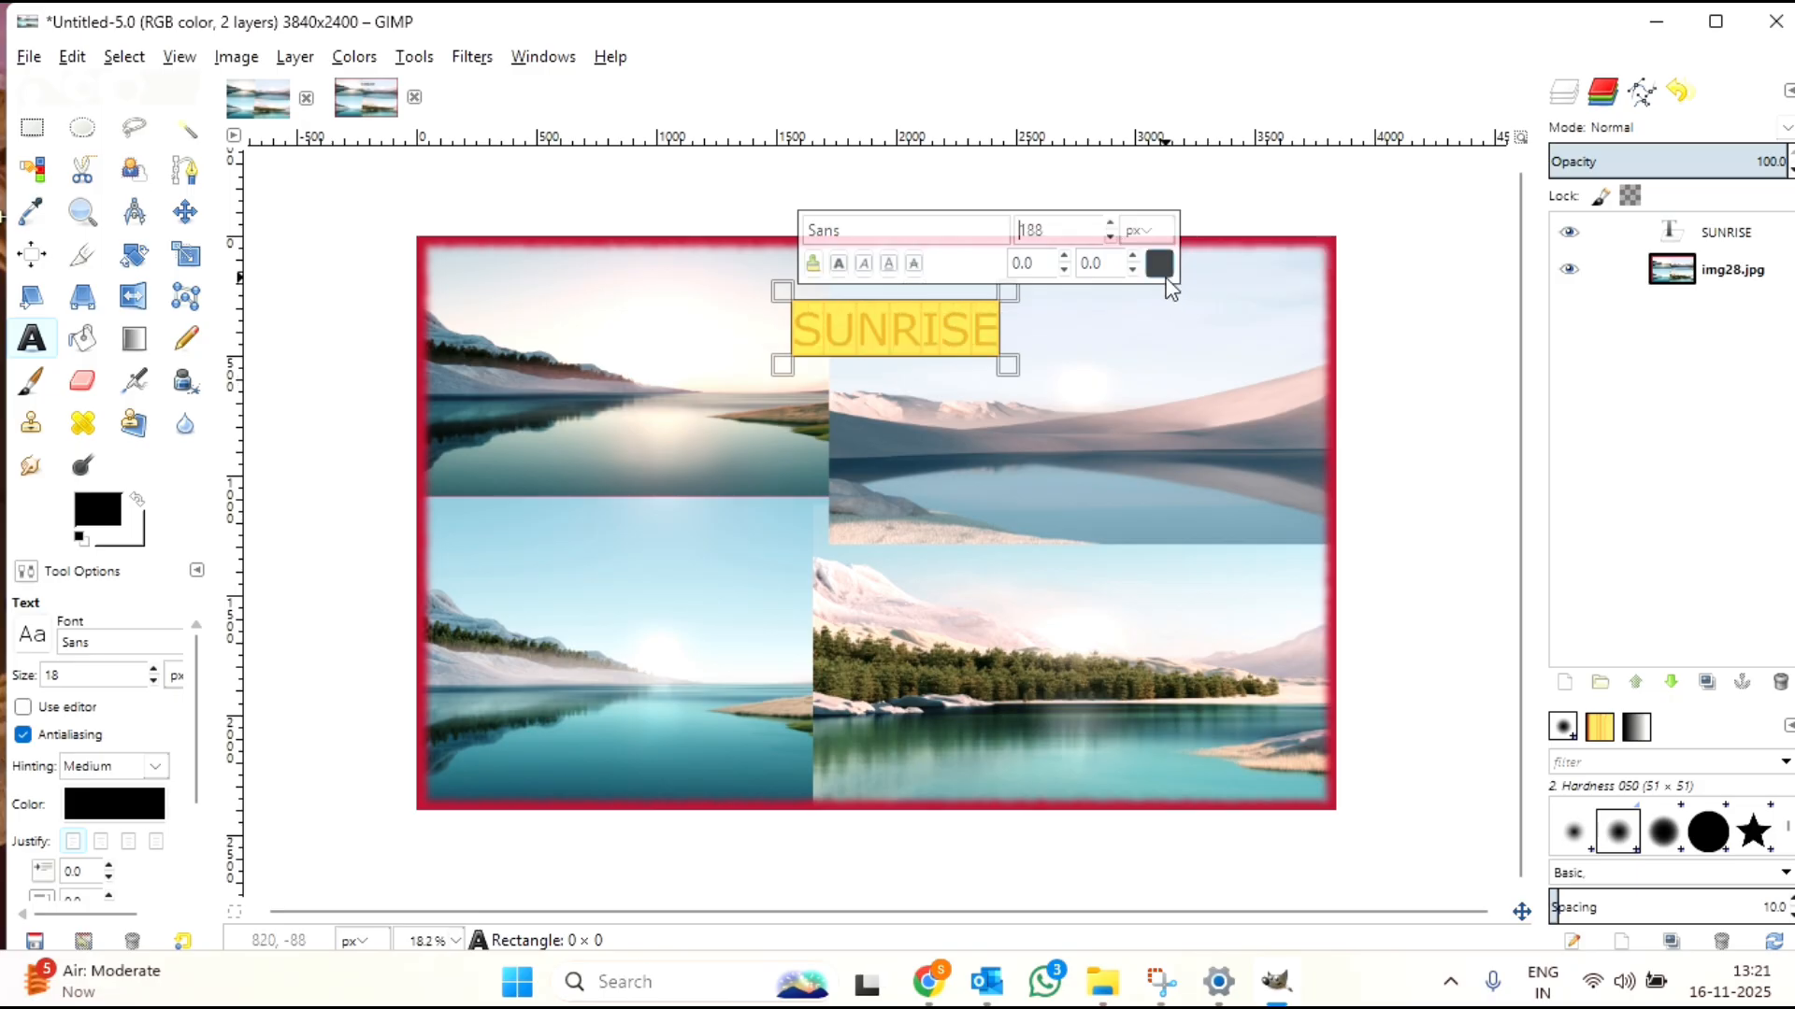
click(839, 266)
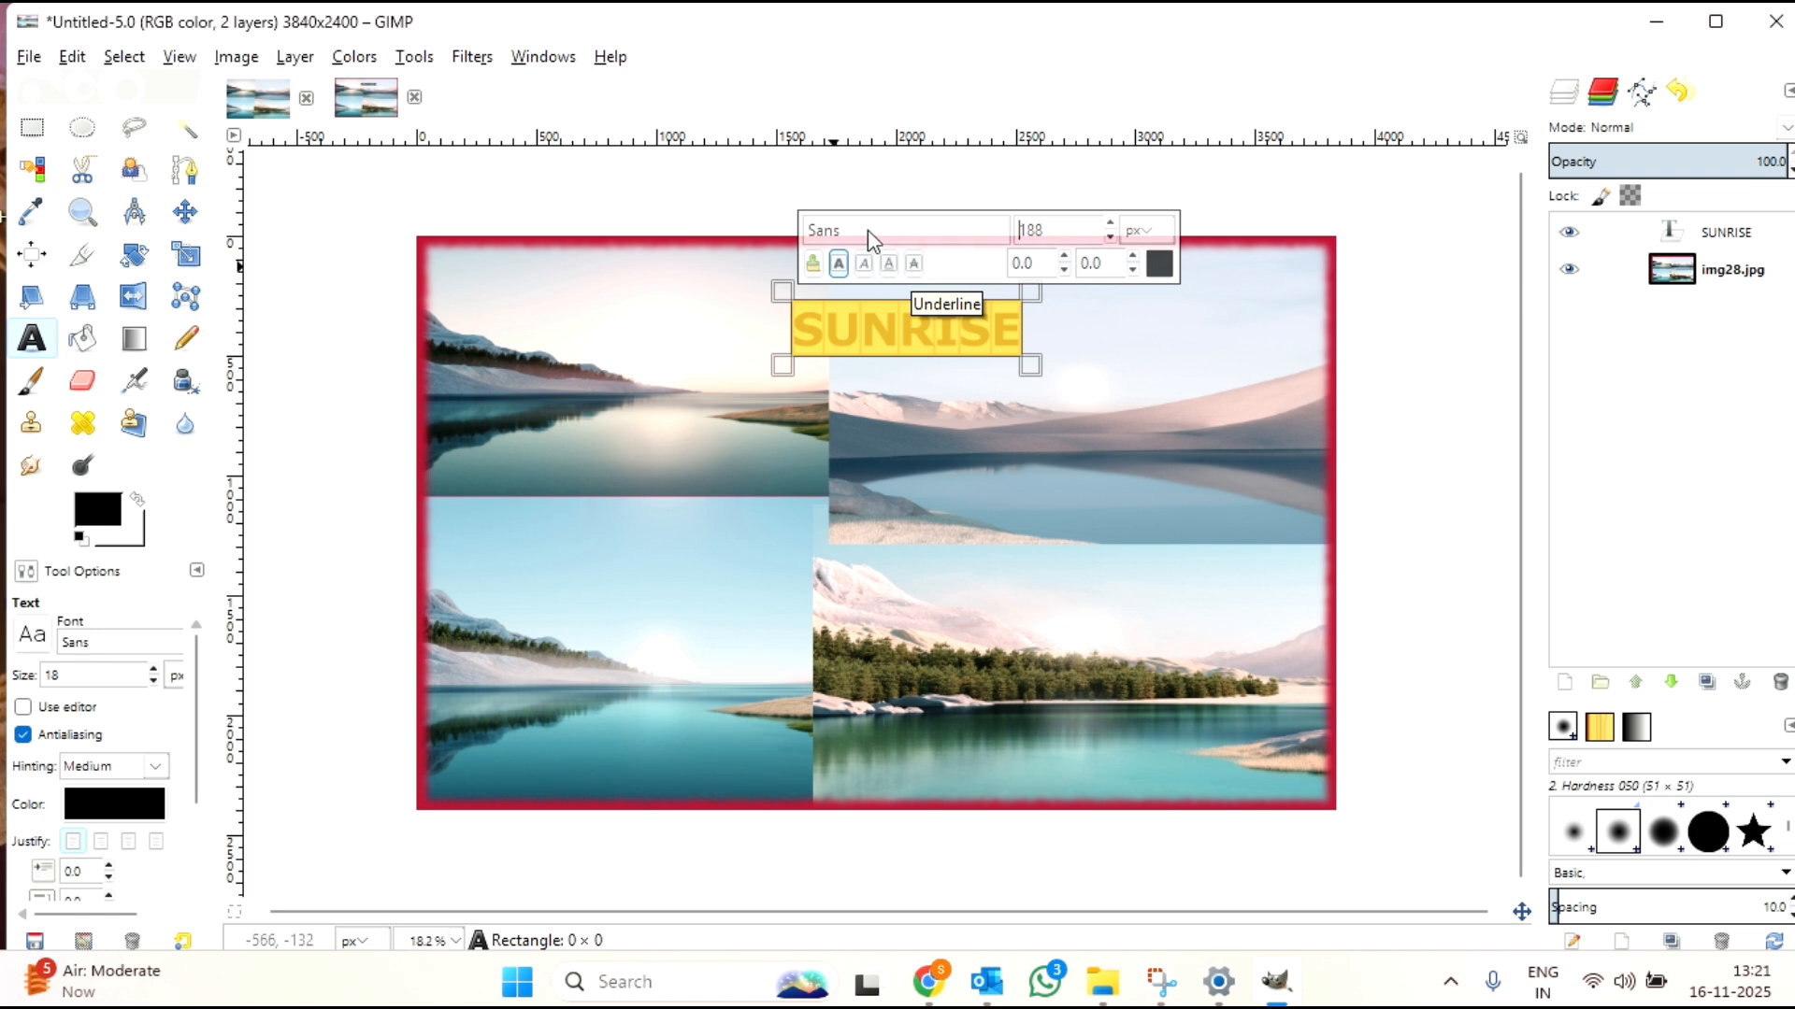
Step: Change the SUNRISE text's font to Times New Roman
click(867, 234)
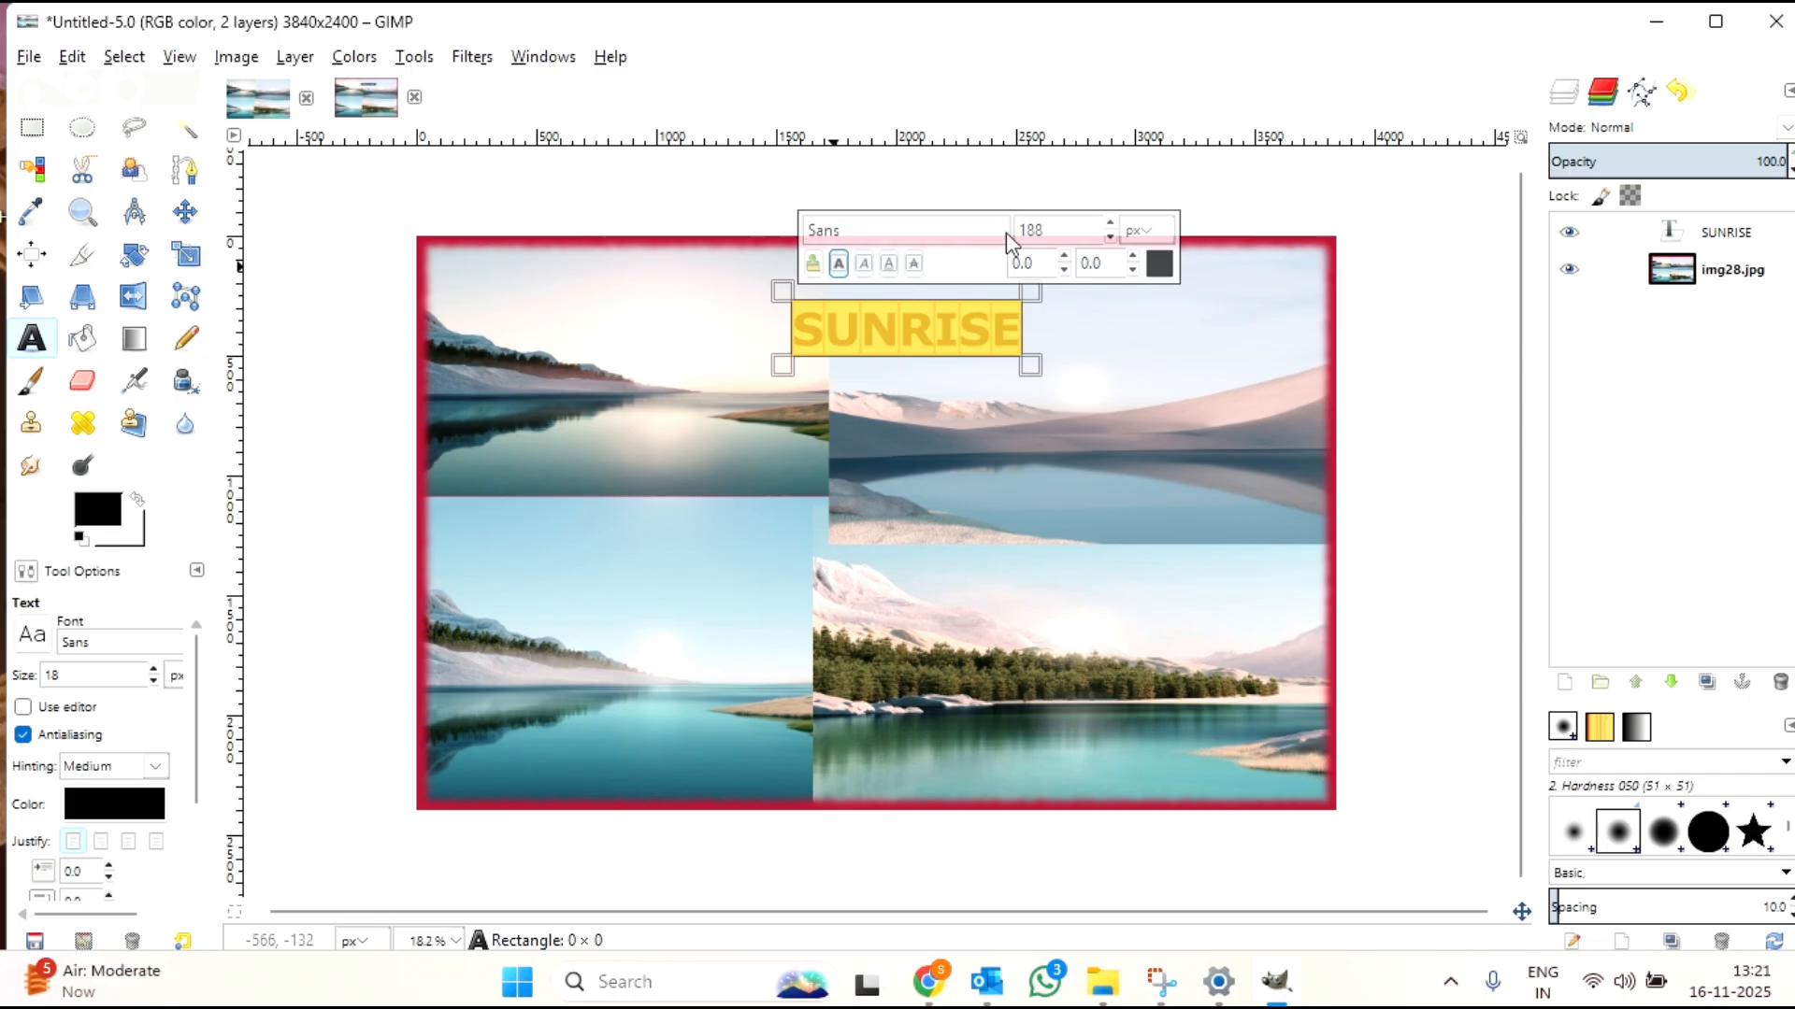
key(BackSpace)
key(BackSpace)
key(BackSpace)
key(BackSpace)
text(TIMES)
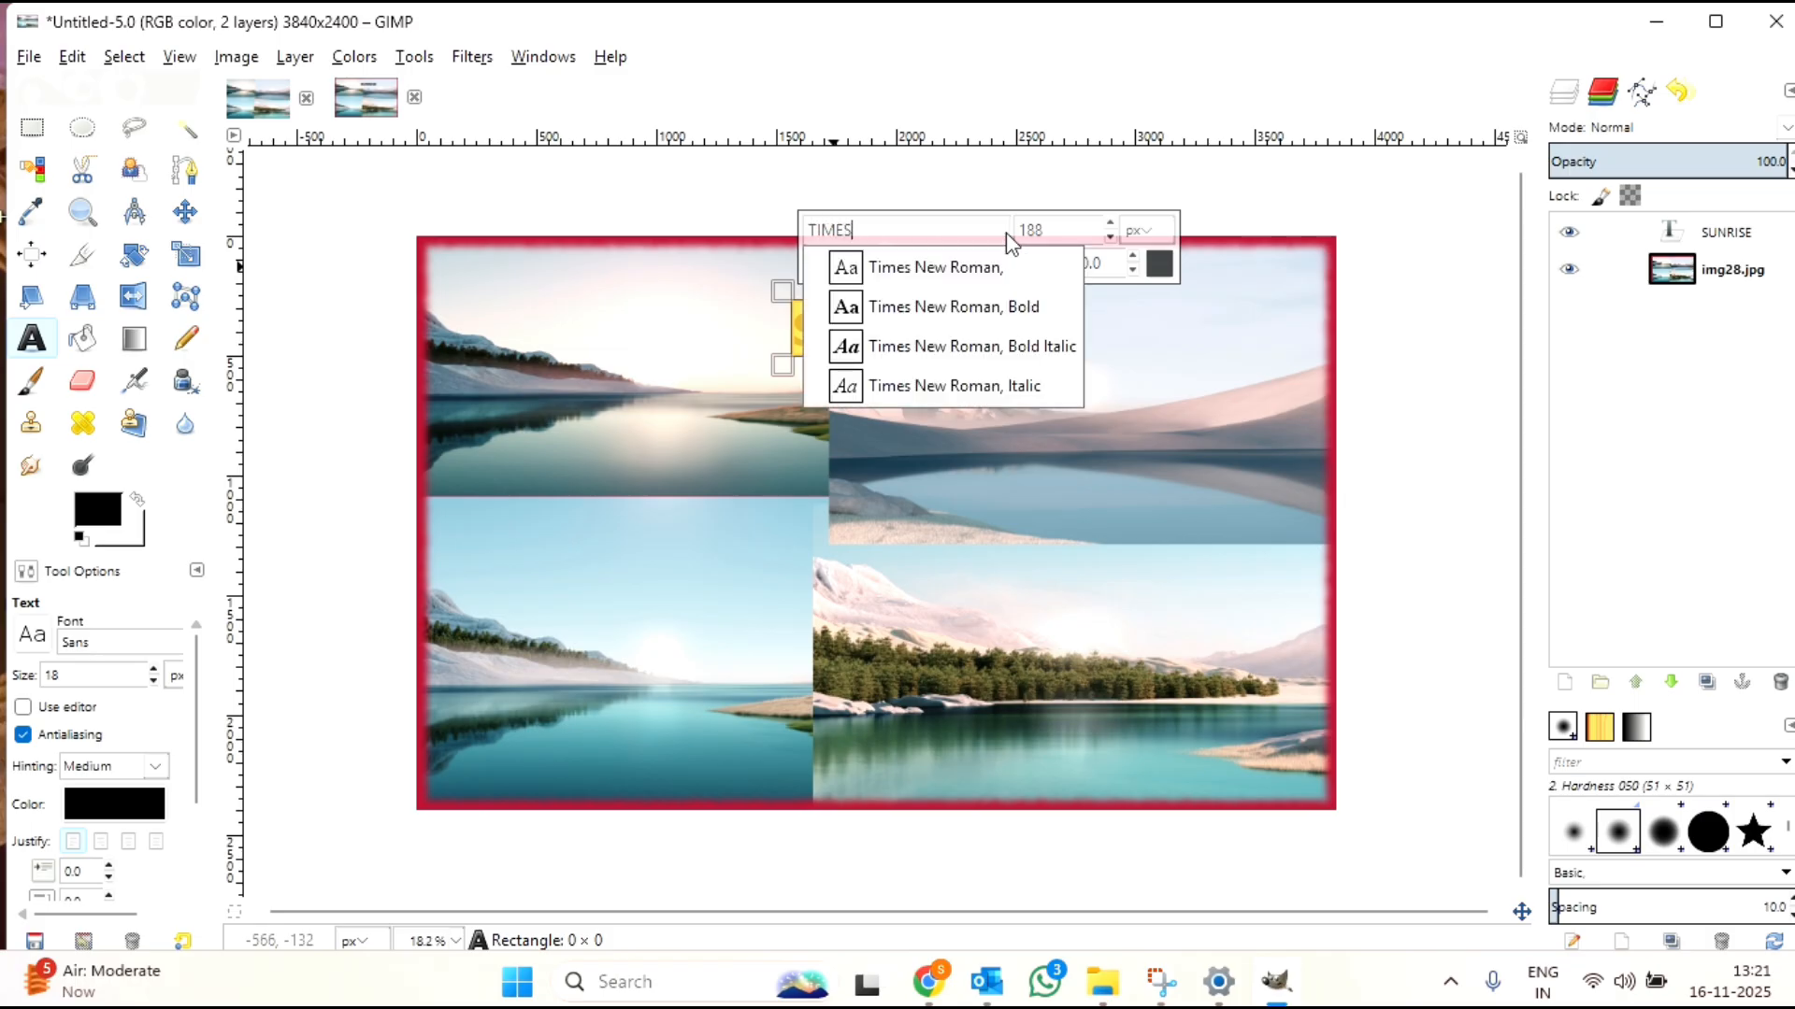
click(968, 269)
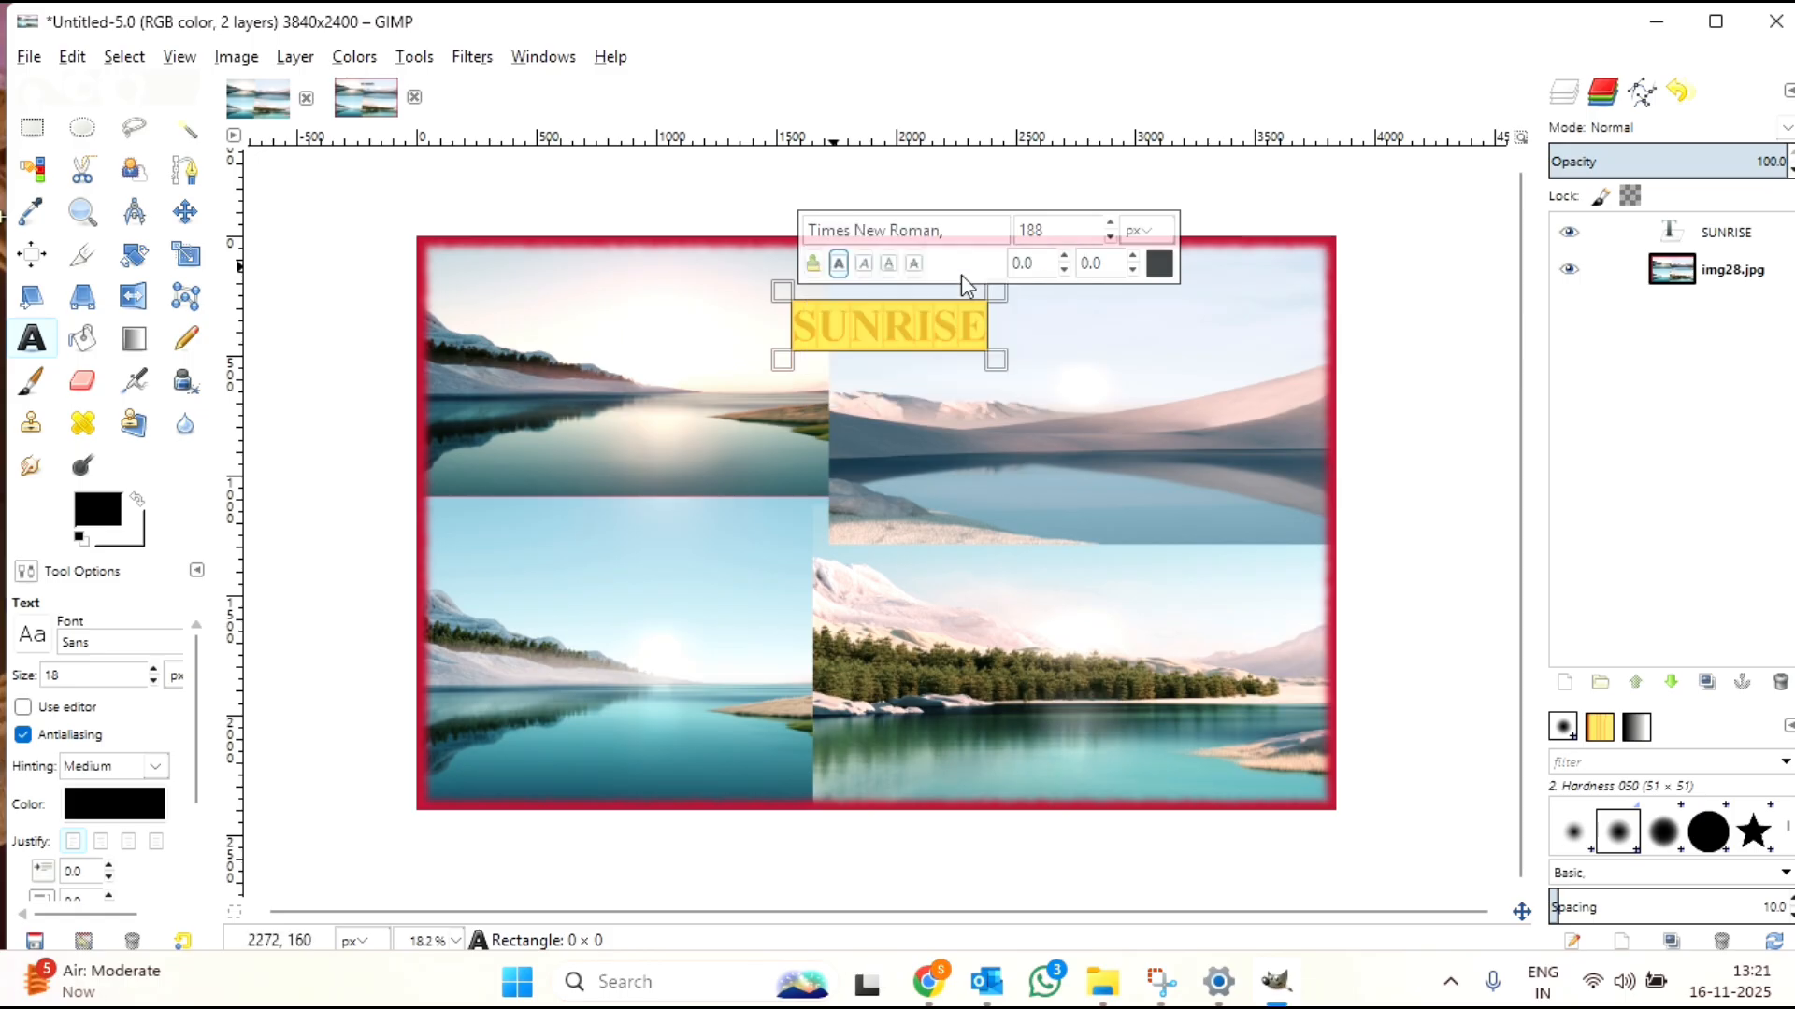
Step: Increase the SUNRISE text size to 195 px
click(1110, 223)
click(1111, 224)
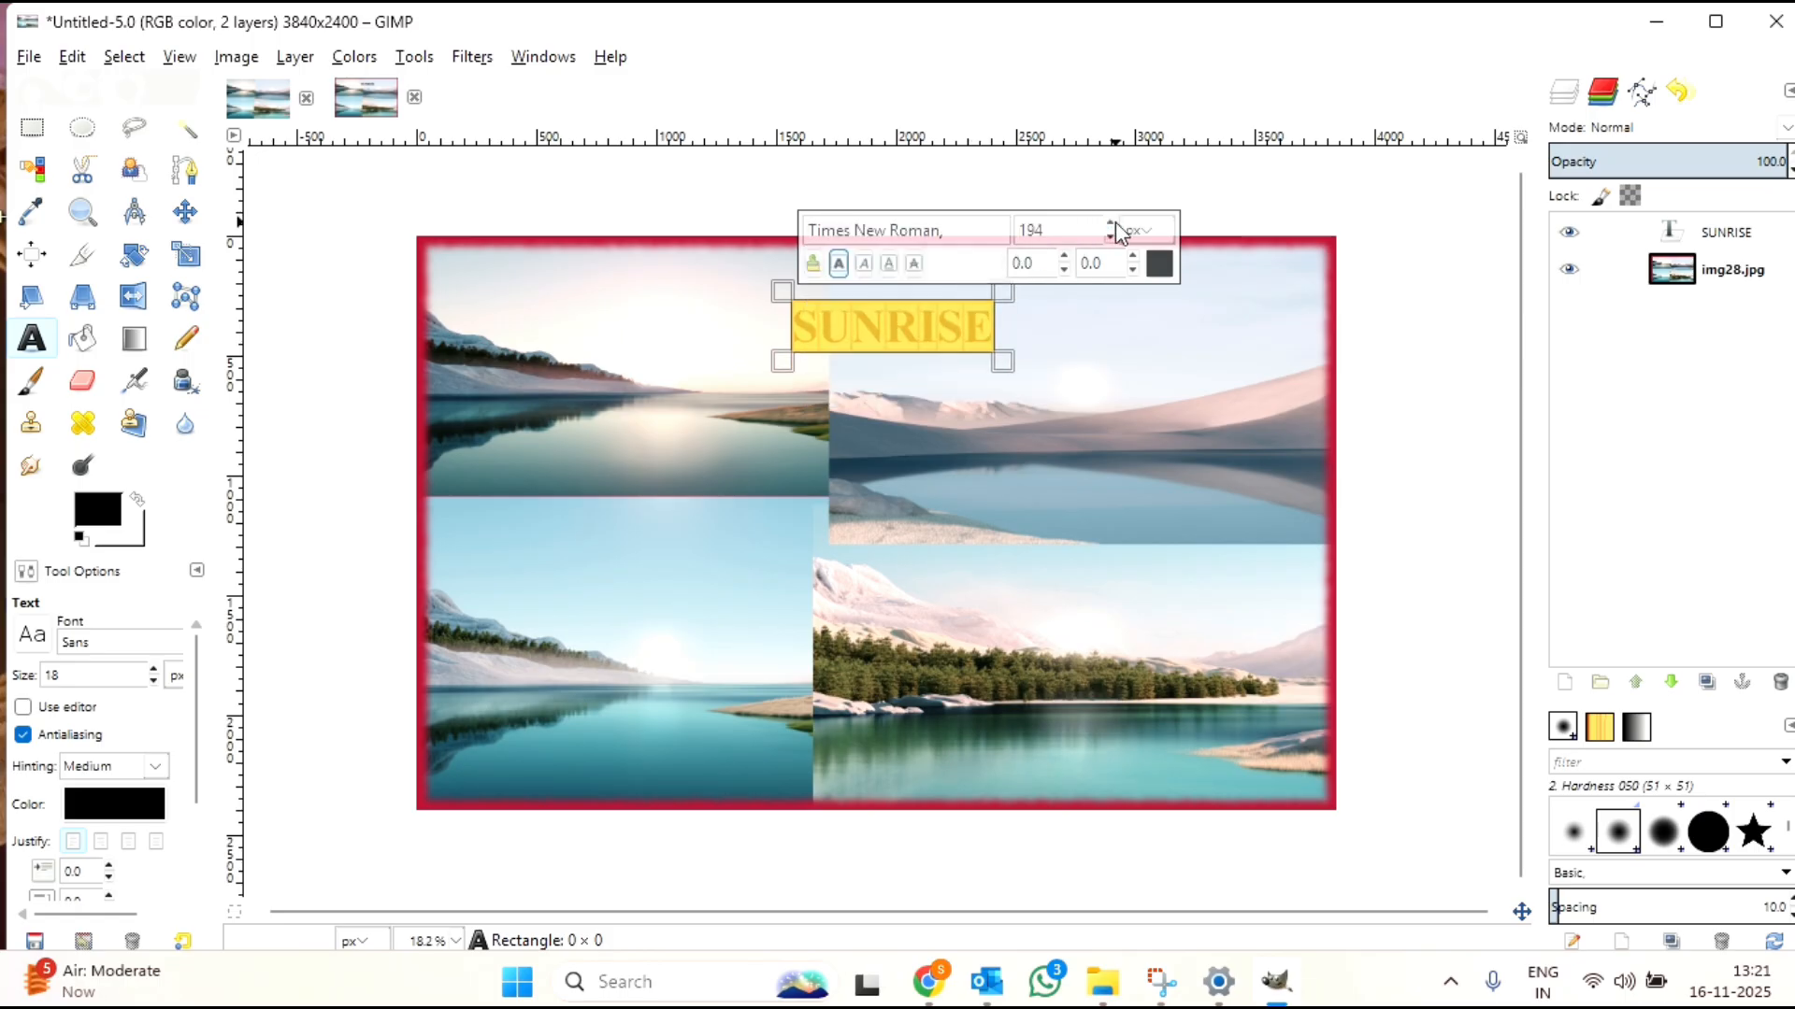
click(1113, 223)
click(746, 54)
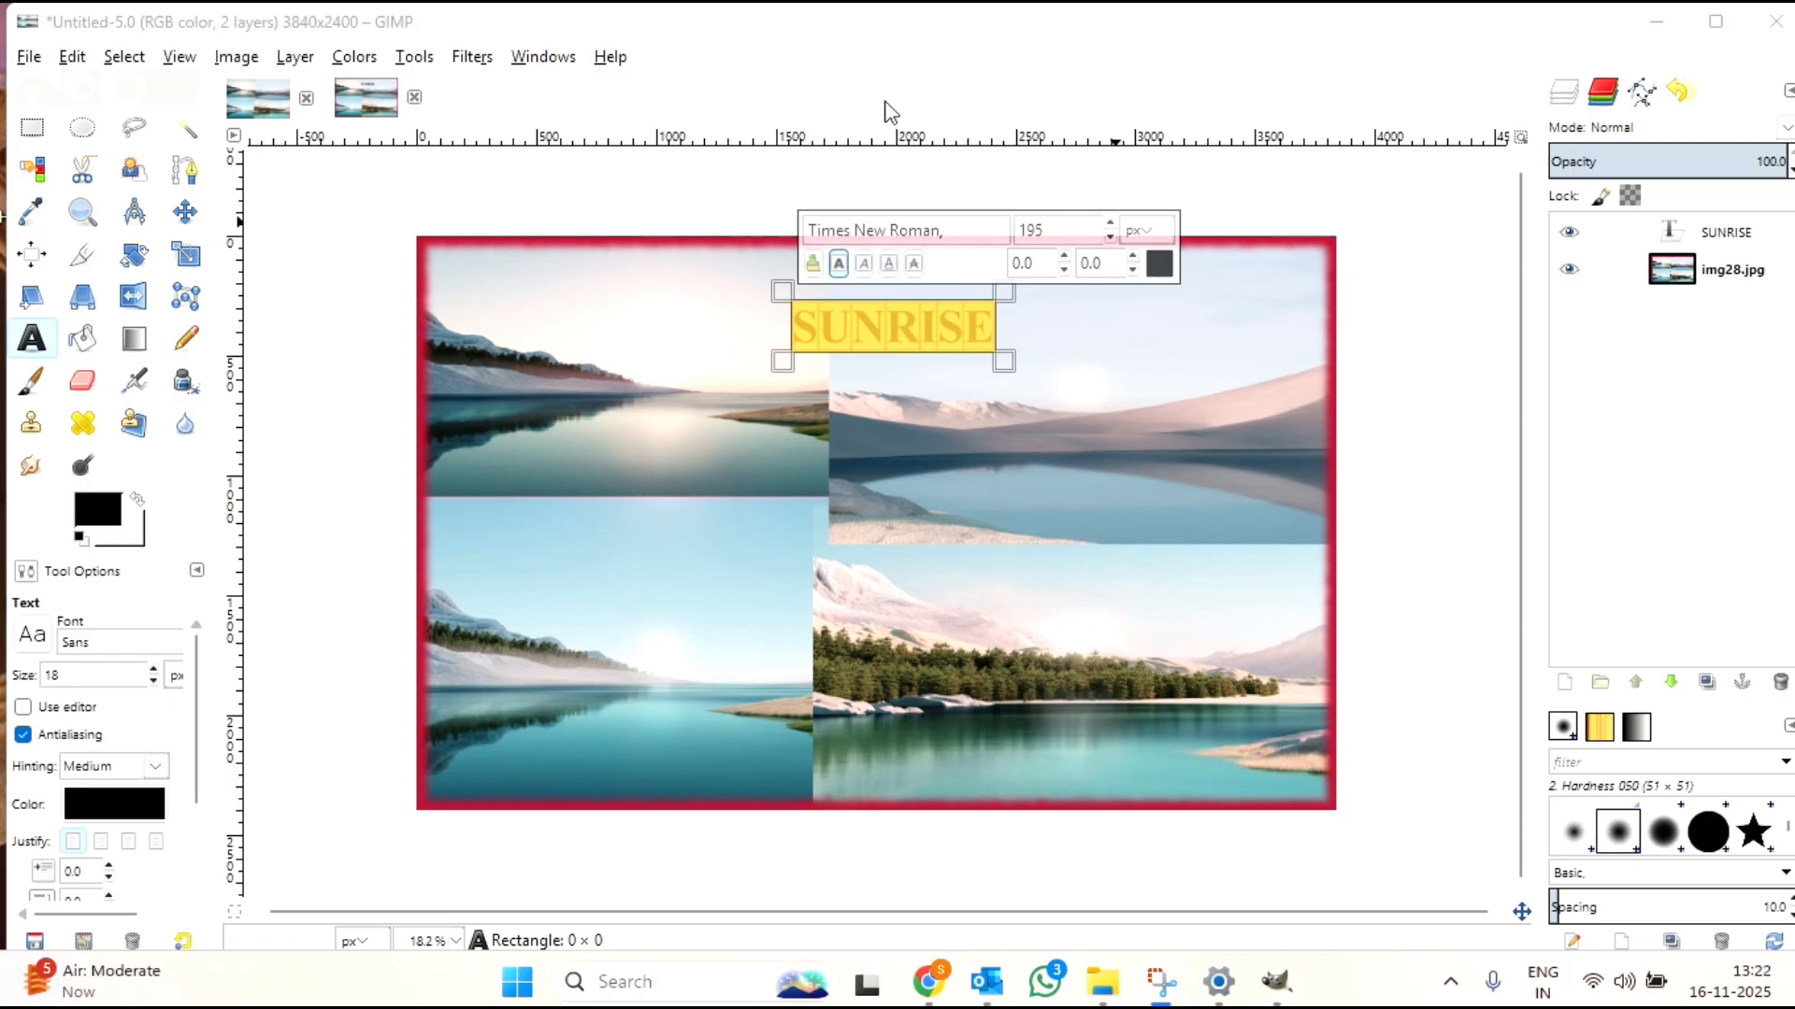
Step: Change the SUNRISE text color to red (f00000) and finish editing the text
click(1160, 268)
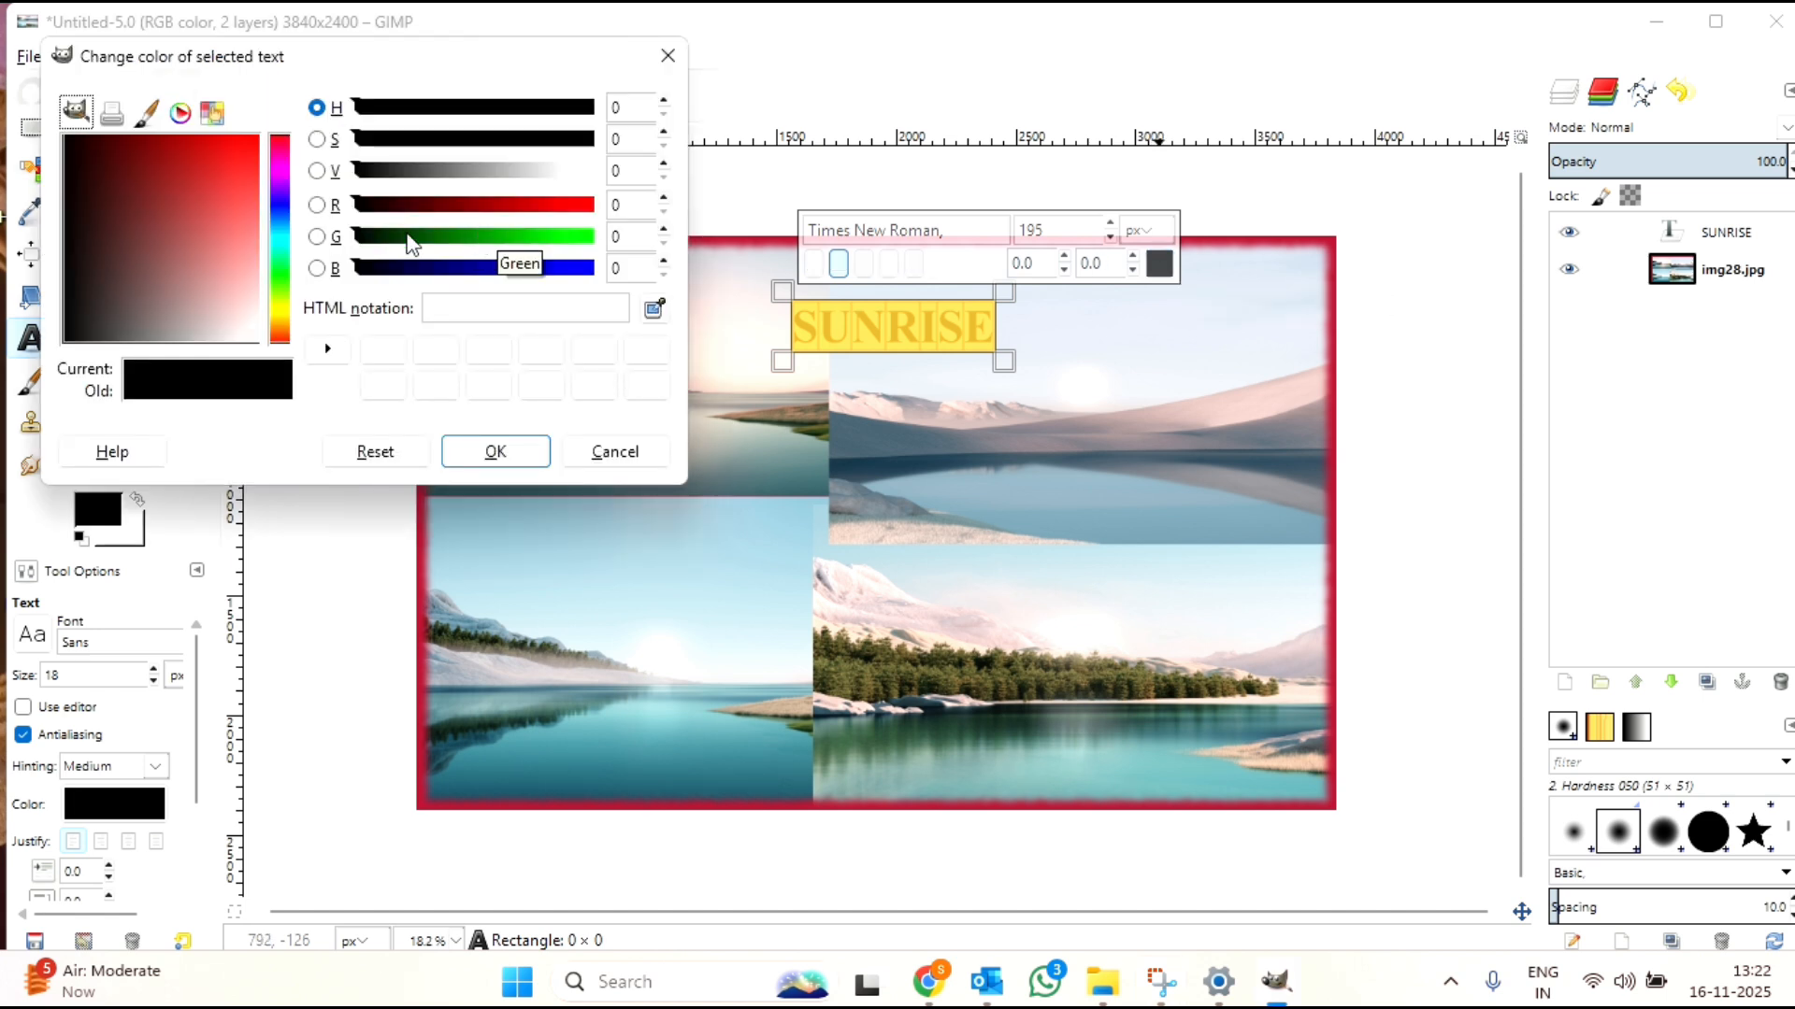
click(279, 144)
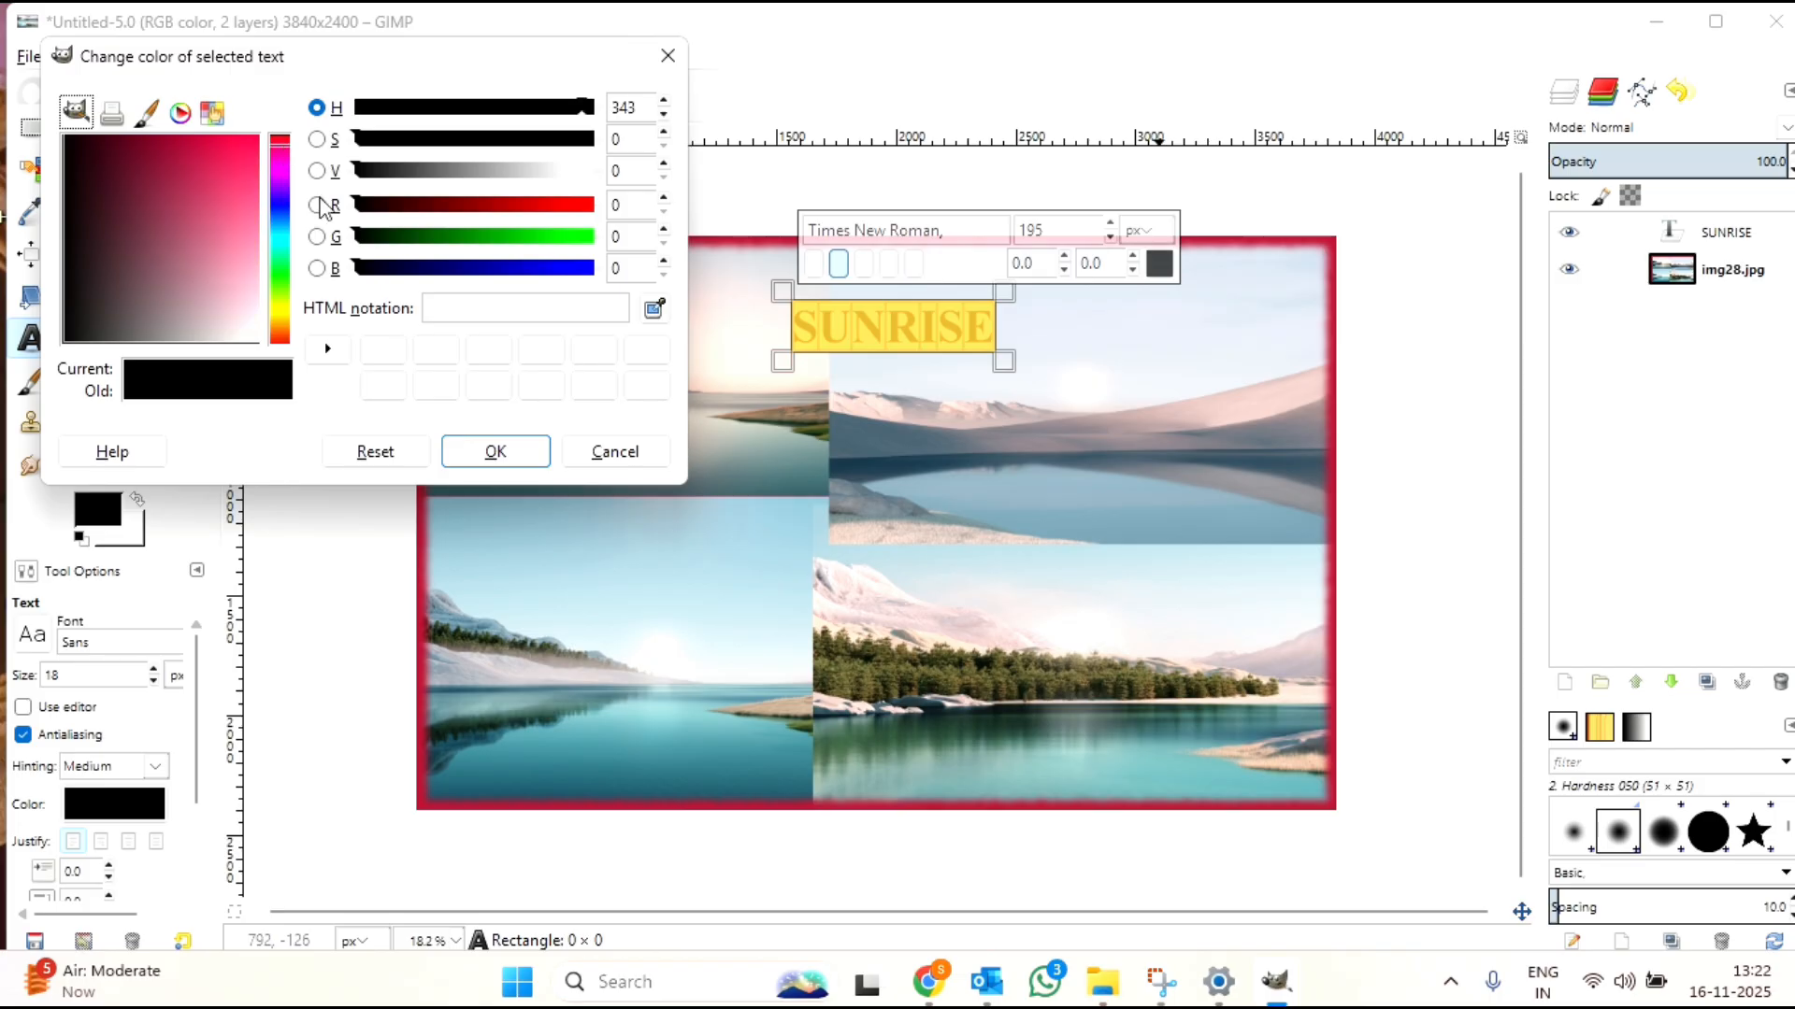
click(580, 205)
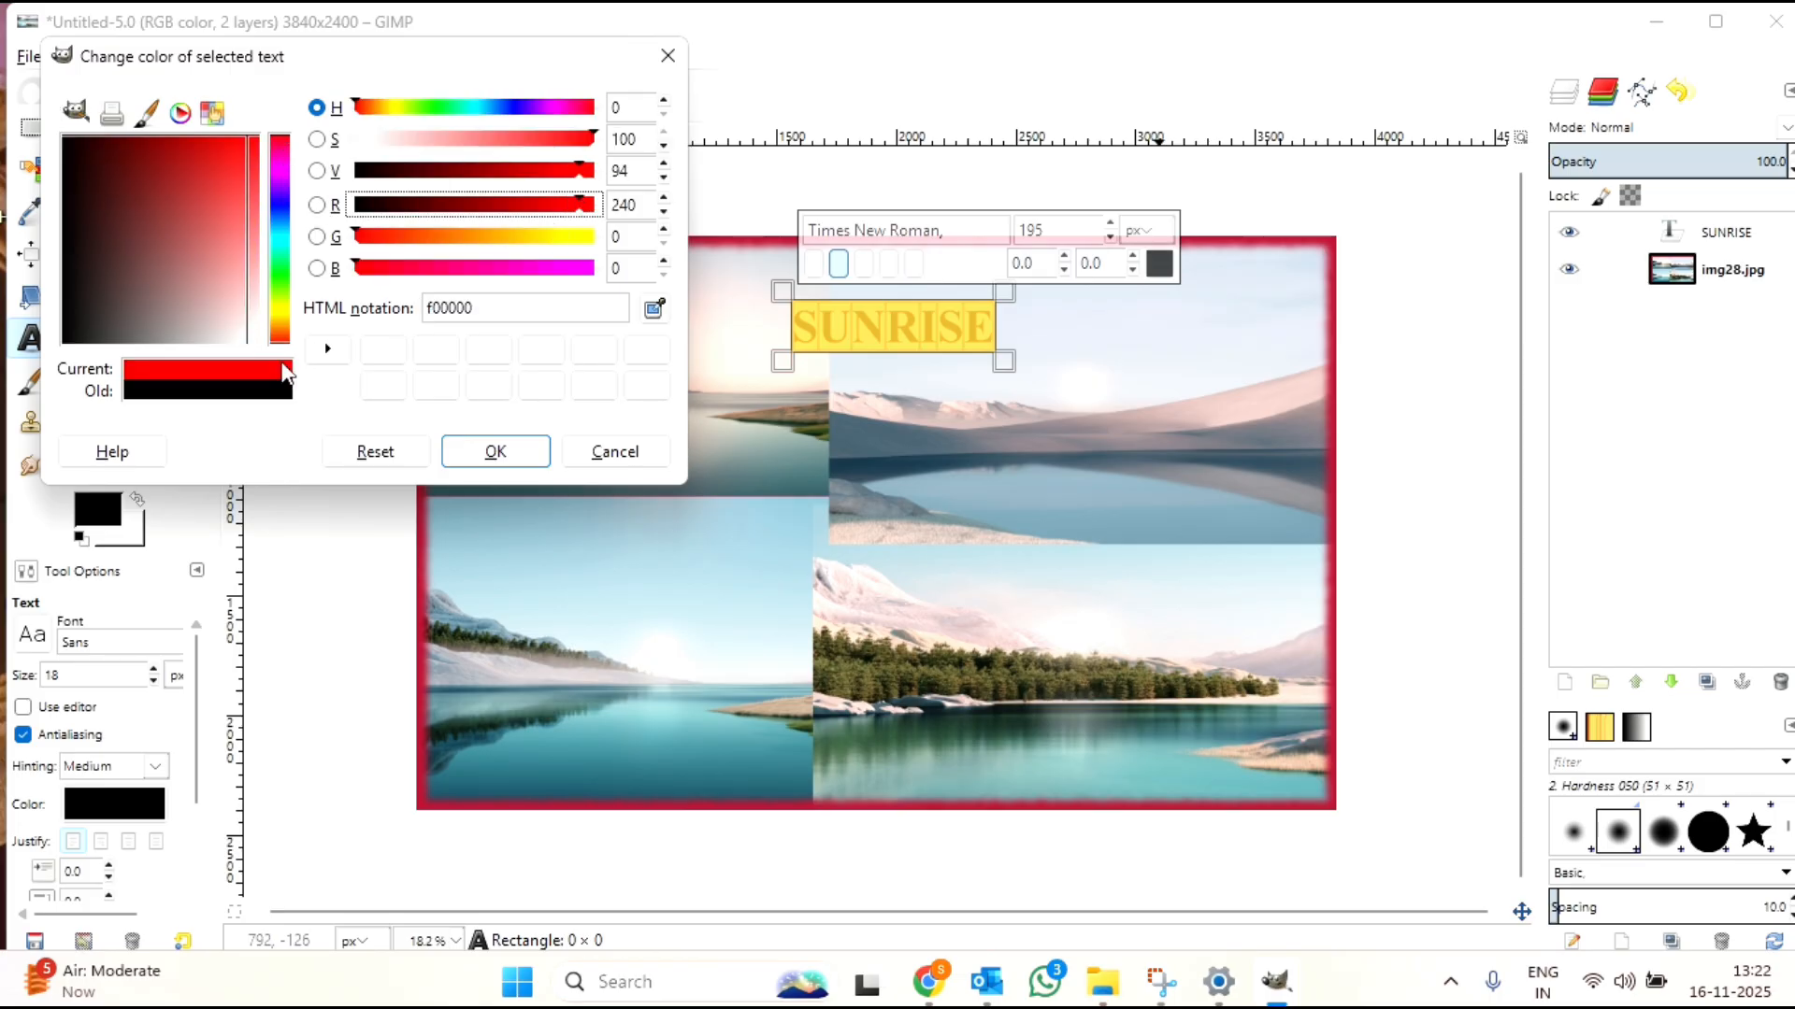
click(489, 464)
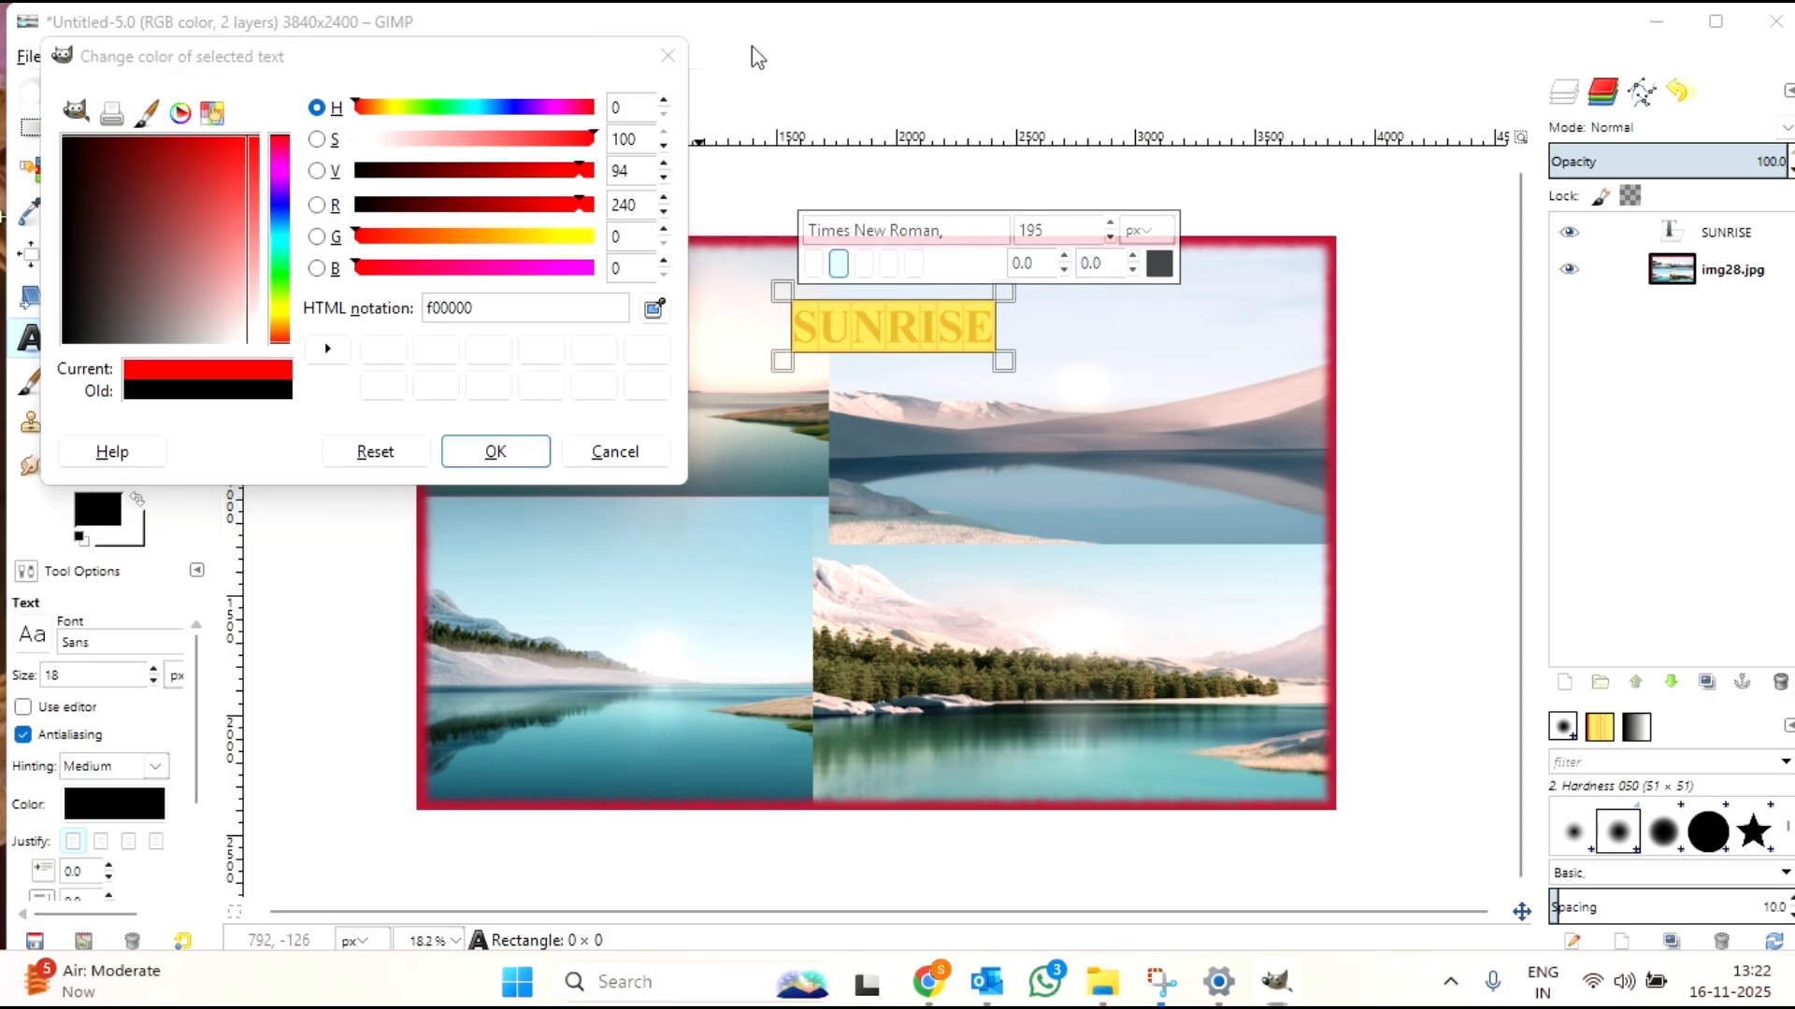
click(500, 454)
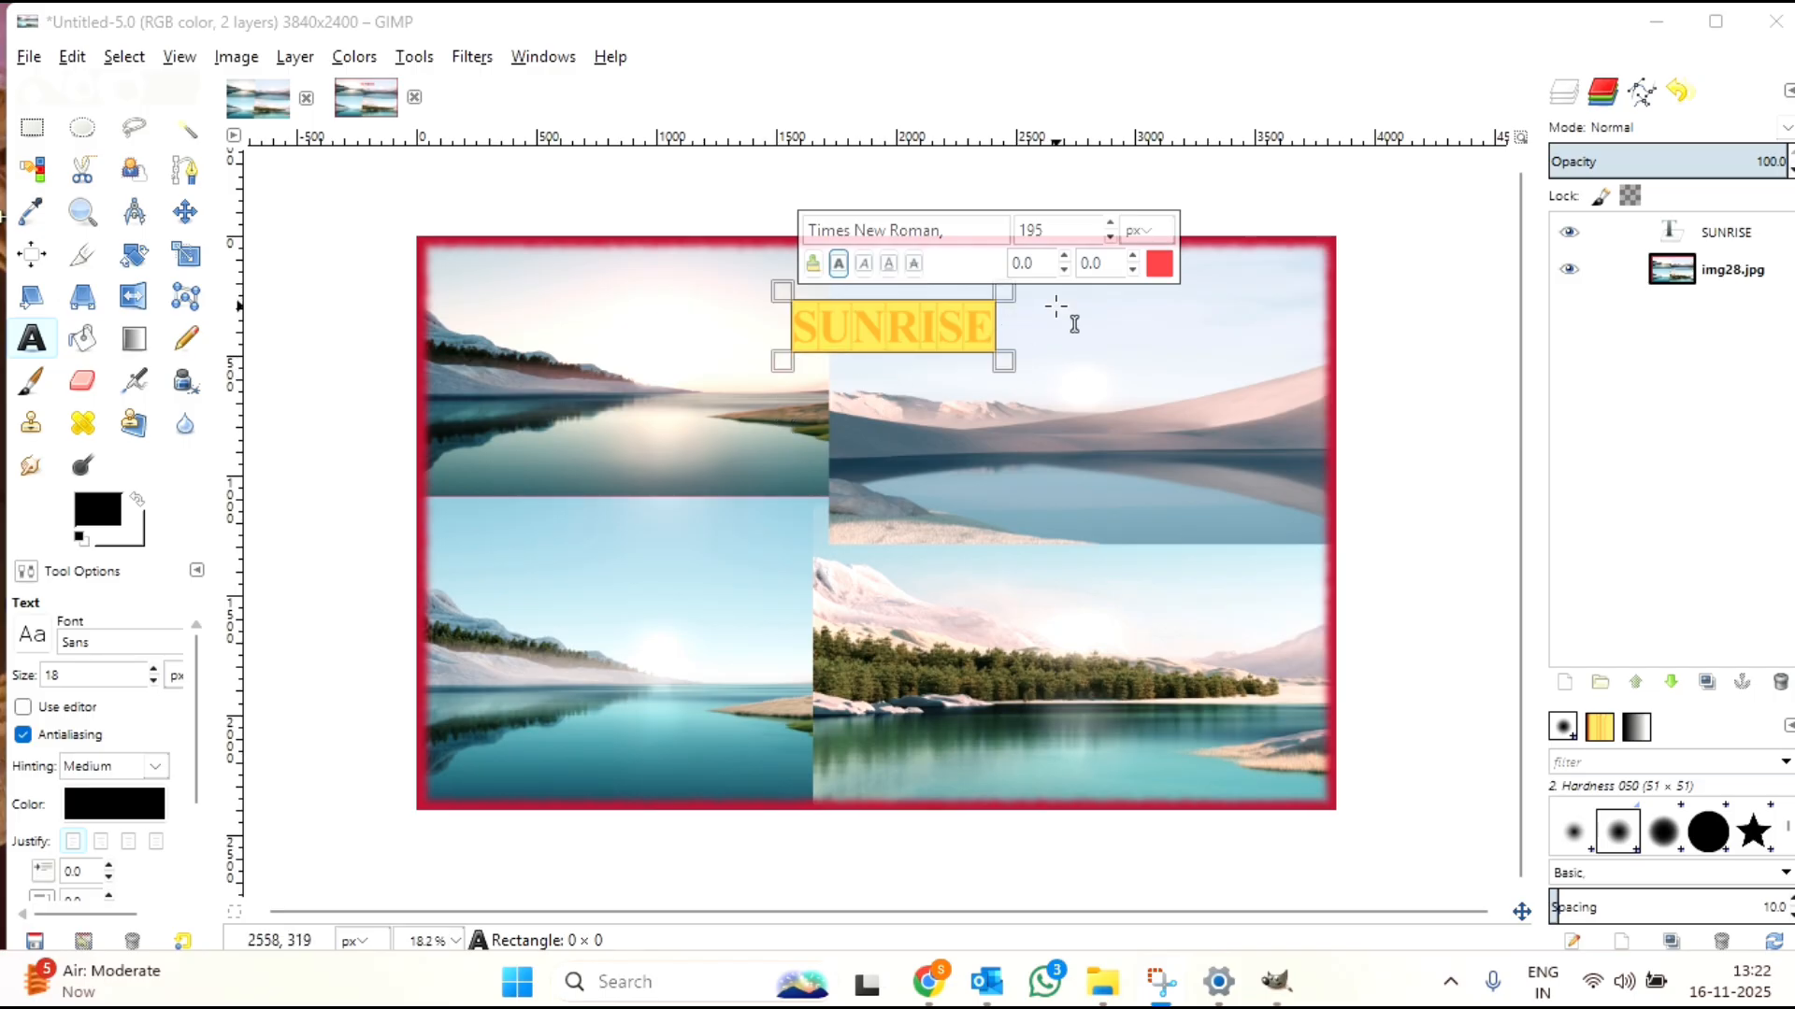
click(1377, 374)
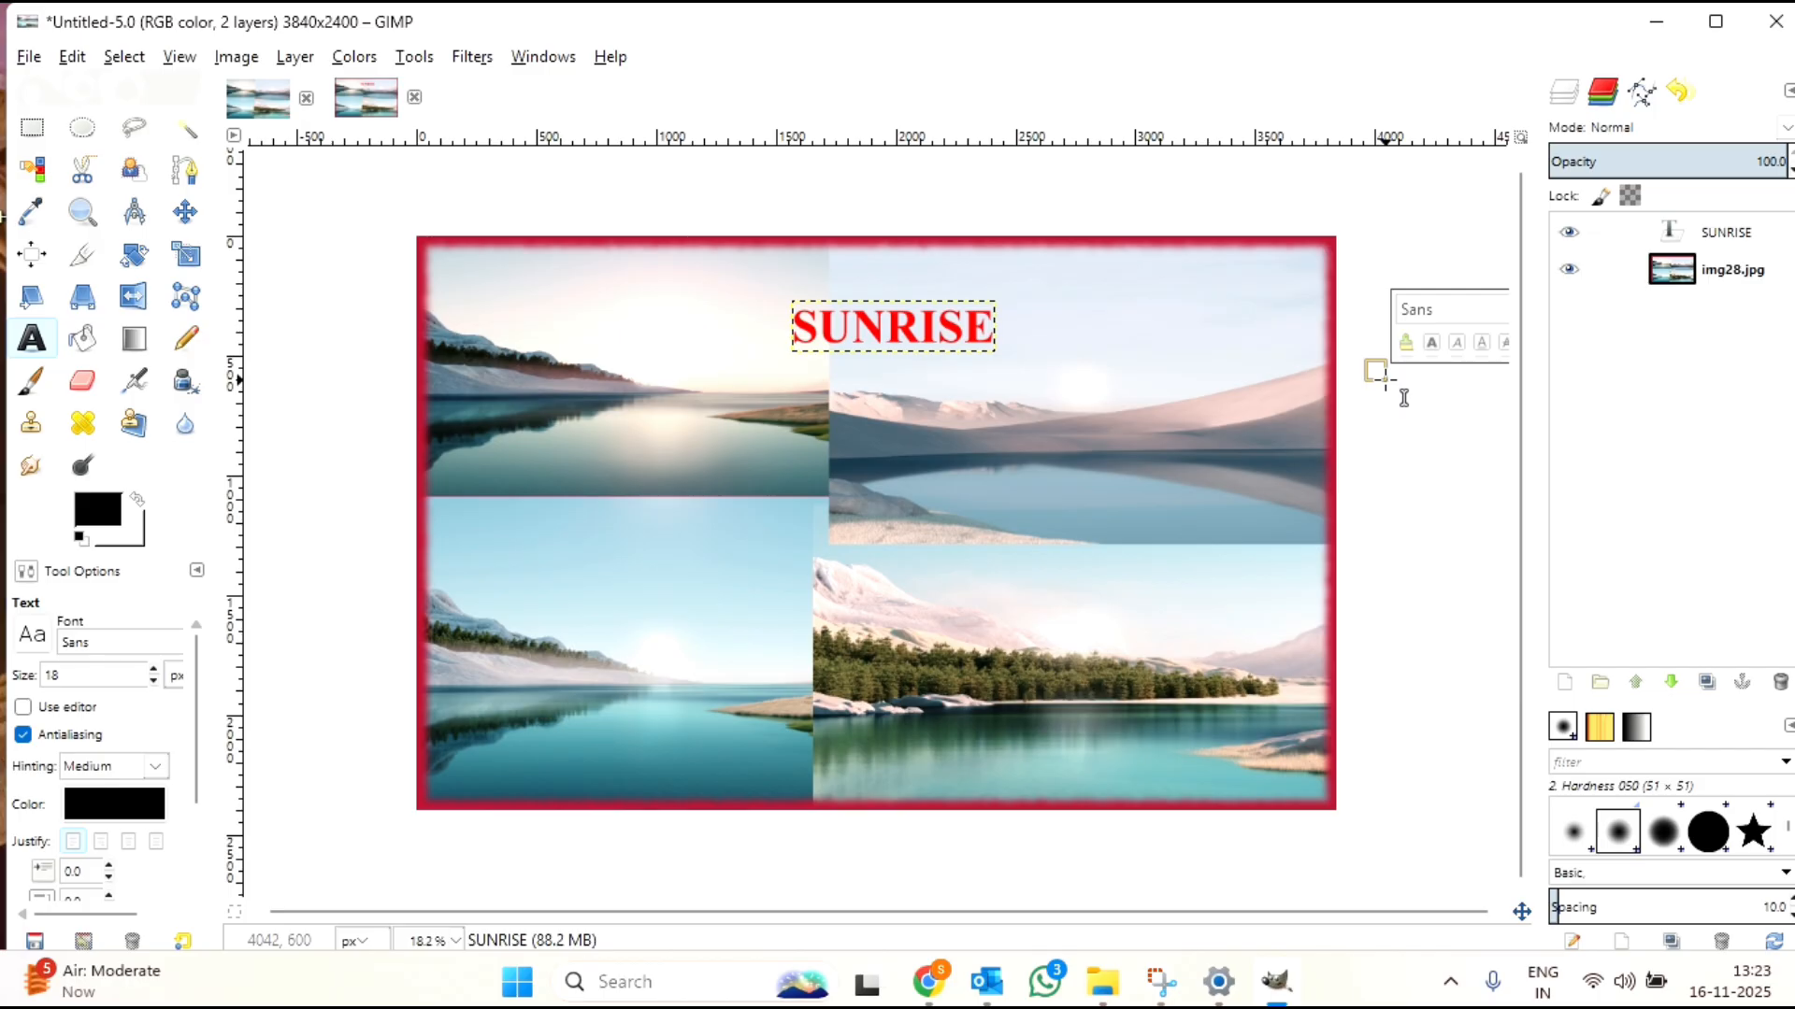
click(1720, 279)
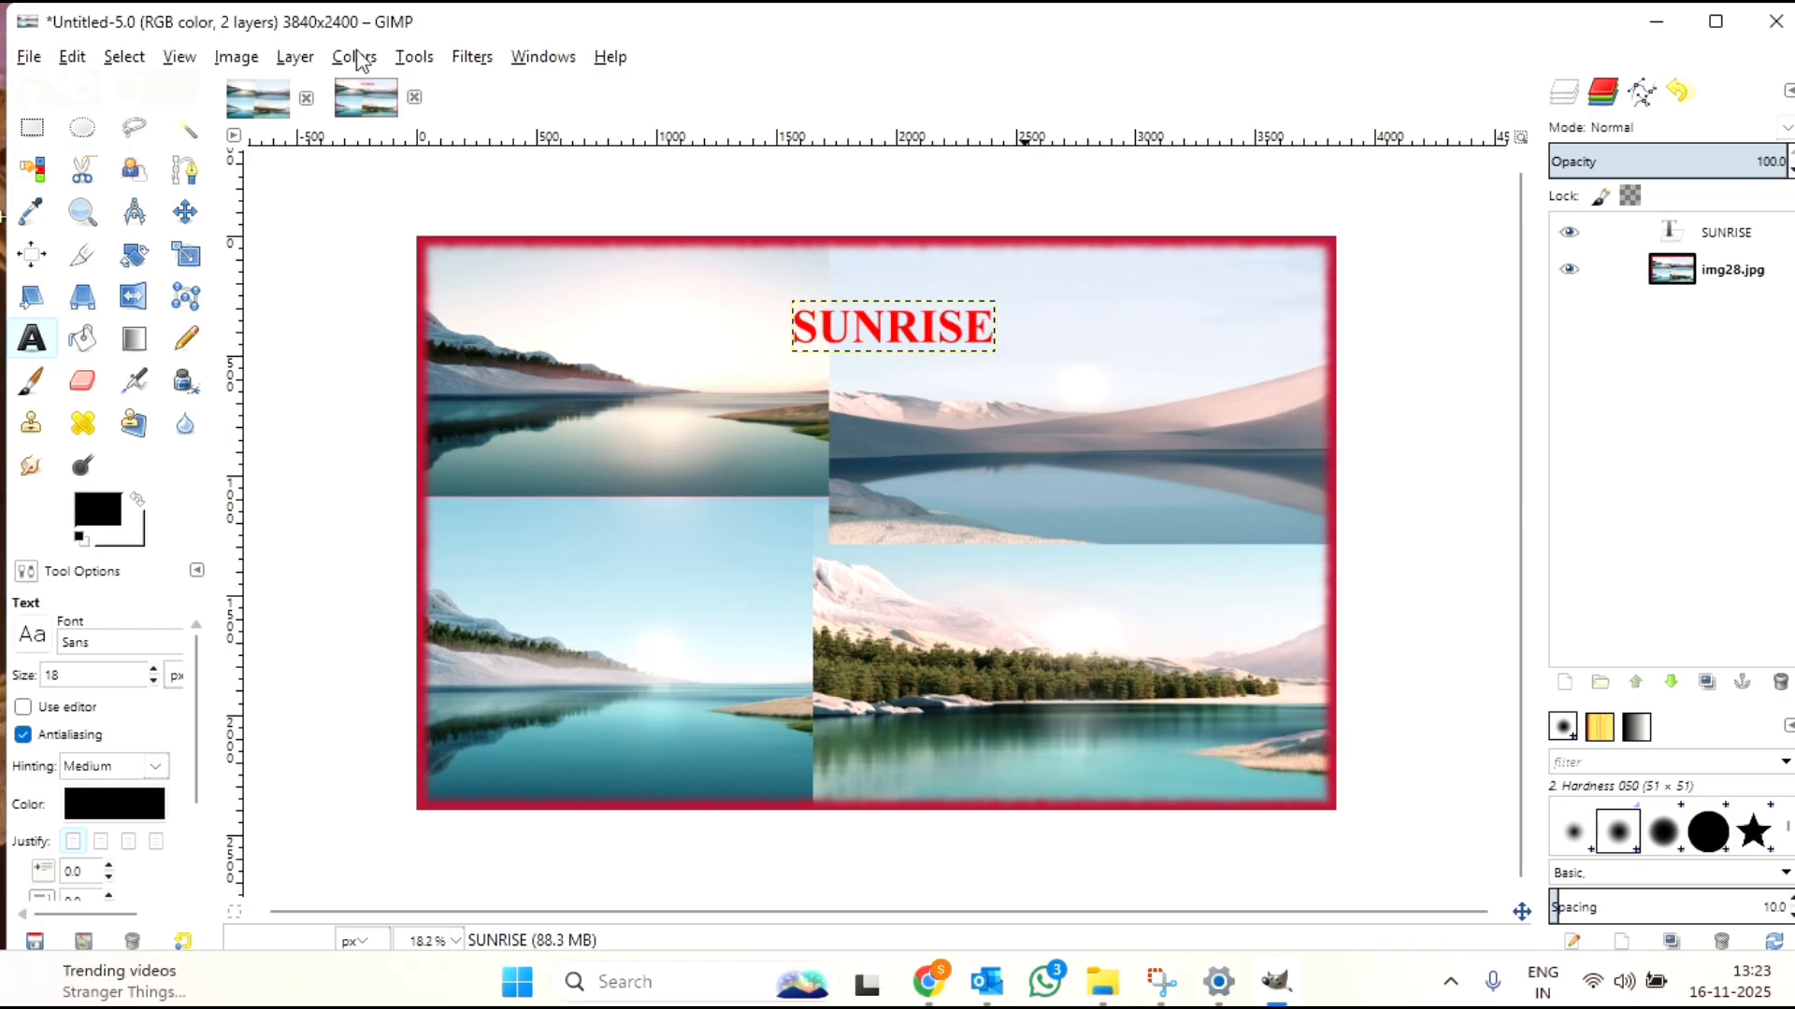
Step: Export the finished collage to the Desktop as COLLAGE1.JPG, keeping the default JPEG export options
click(35, 64)
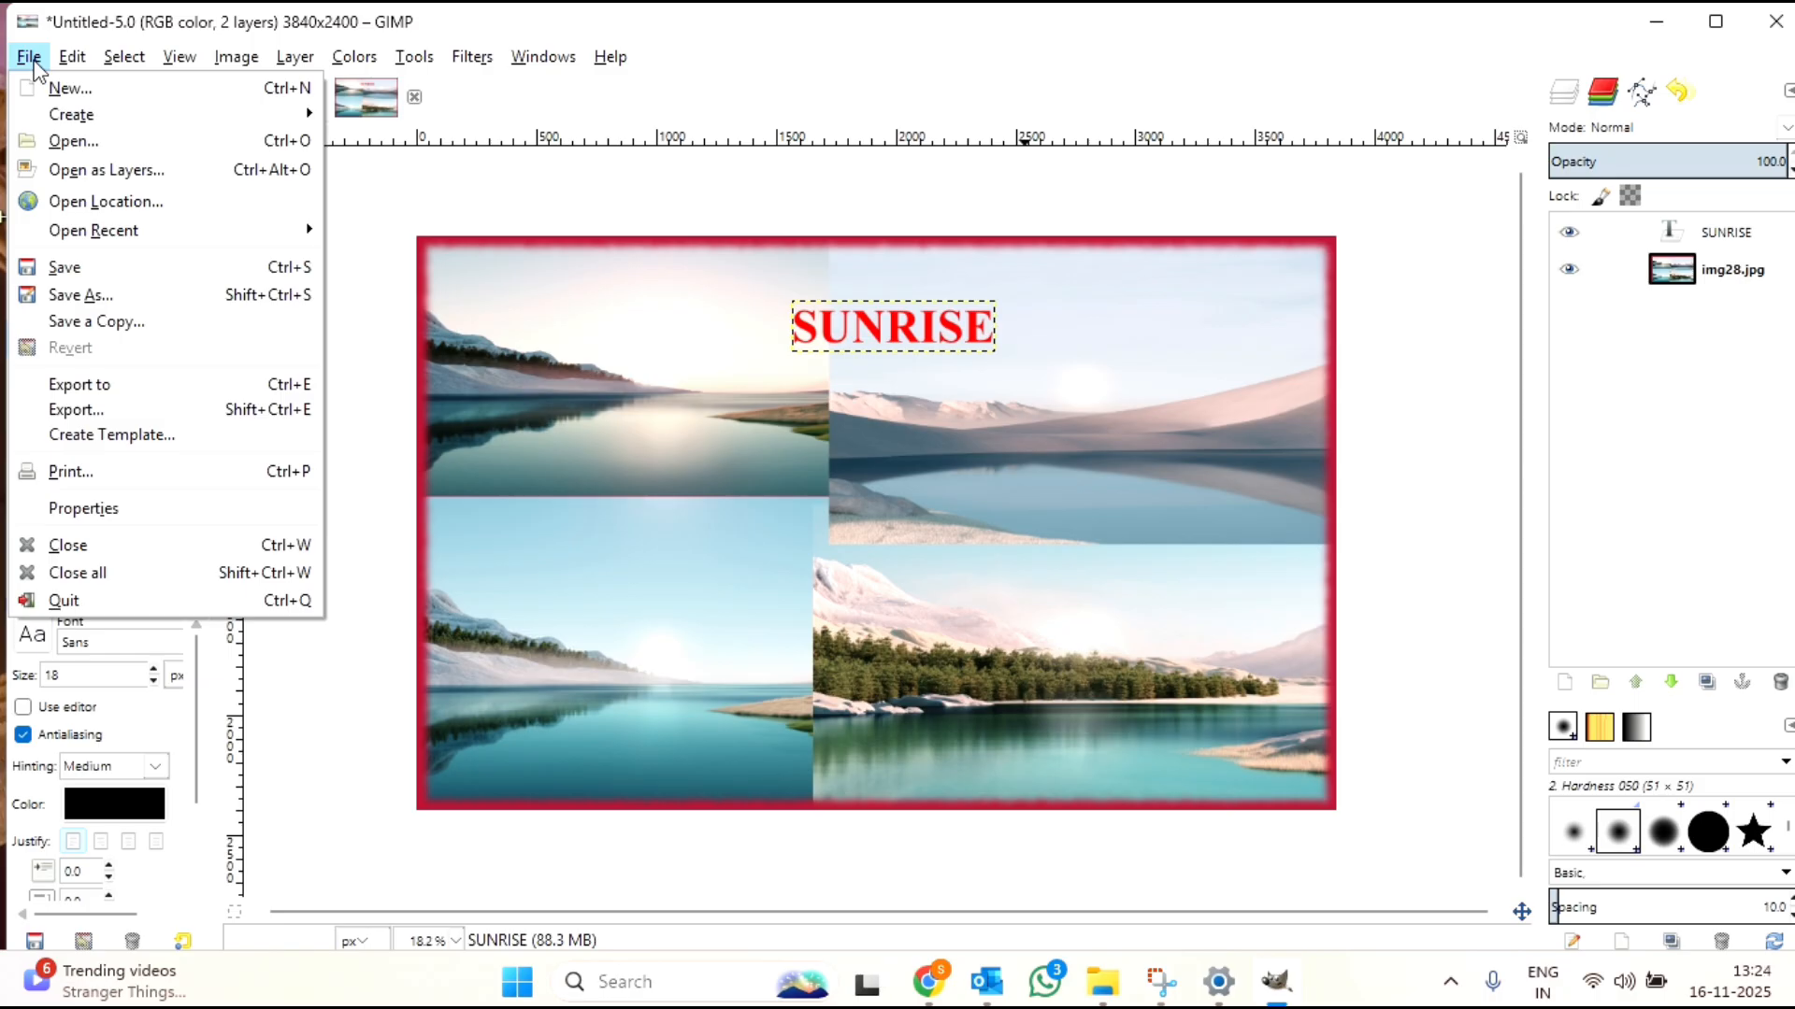
click(77, 412)
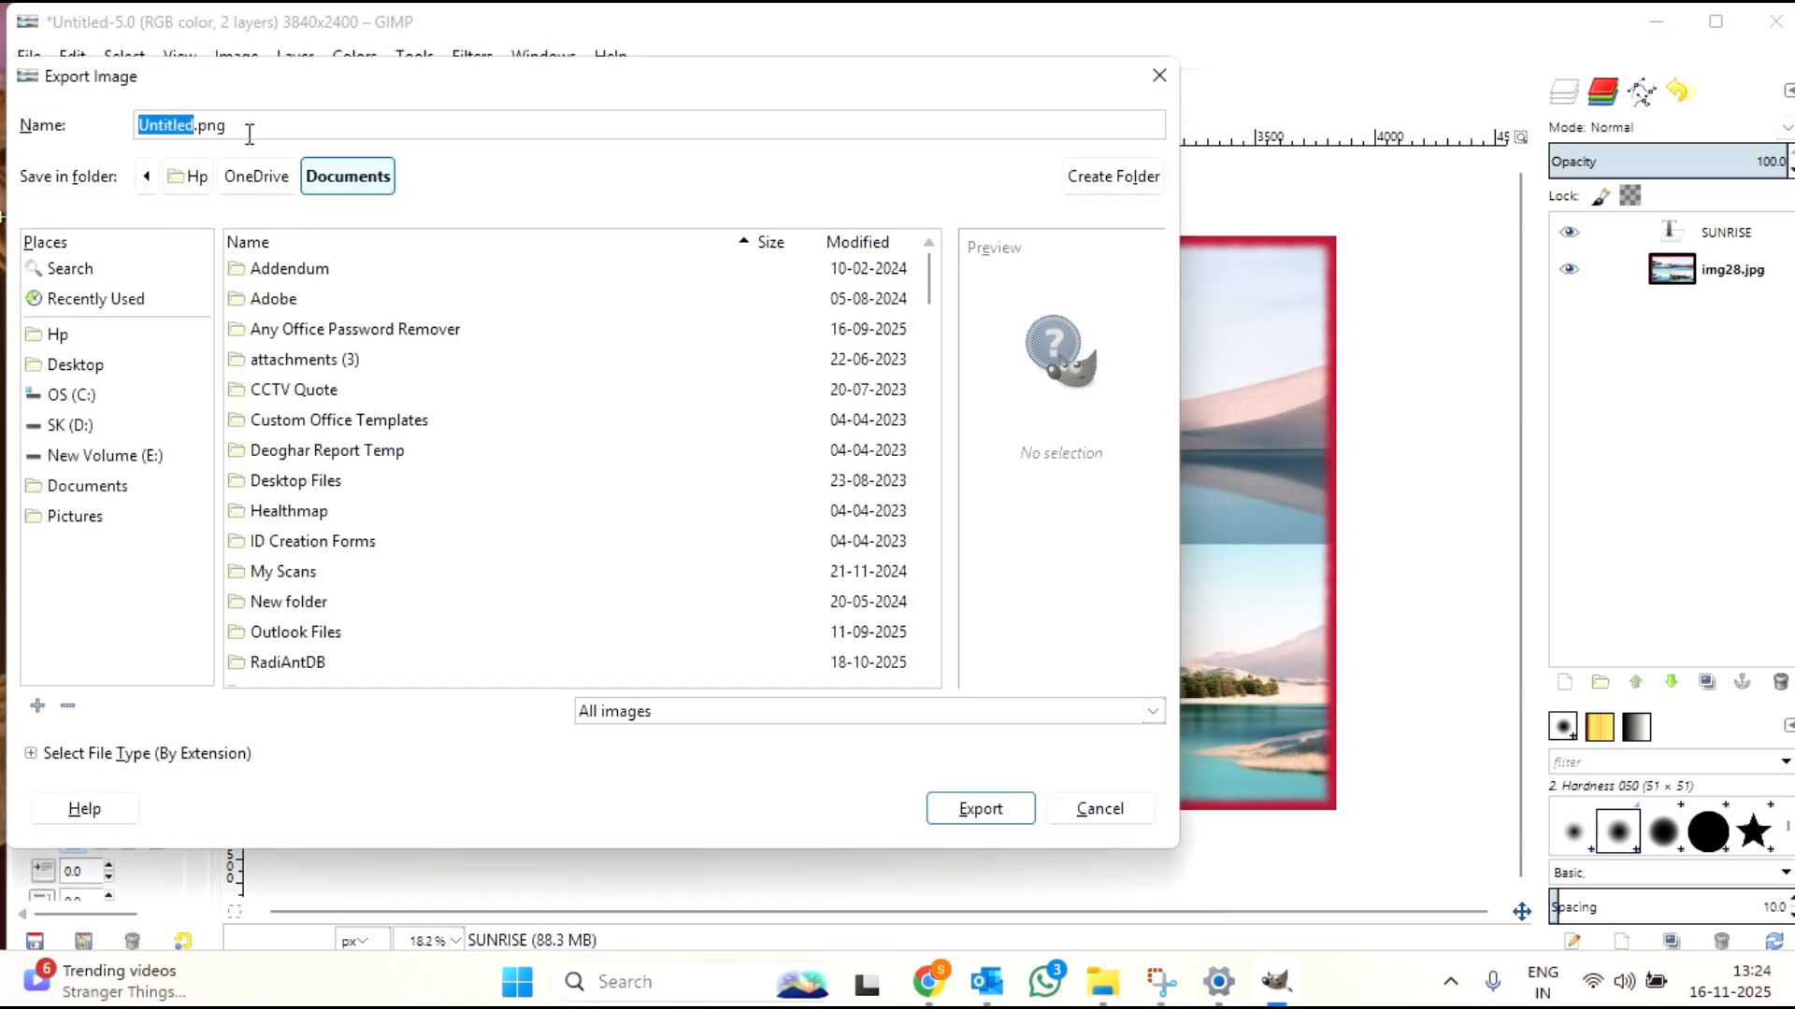
key(BackSpace)
text(COLLAGE1)
key(BackSpace)
key(Right)
key(BackSpace)
text(JP)
key(Right)
key(BackSpace)
text(G)
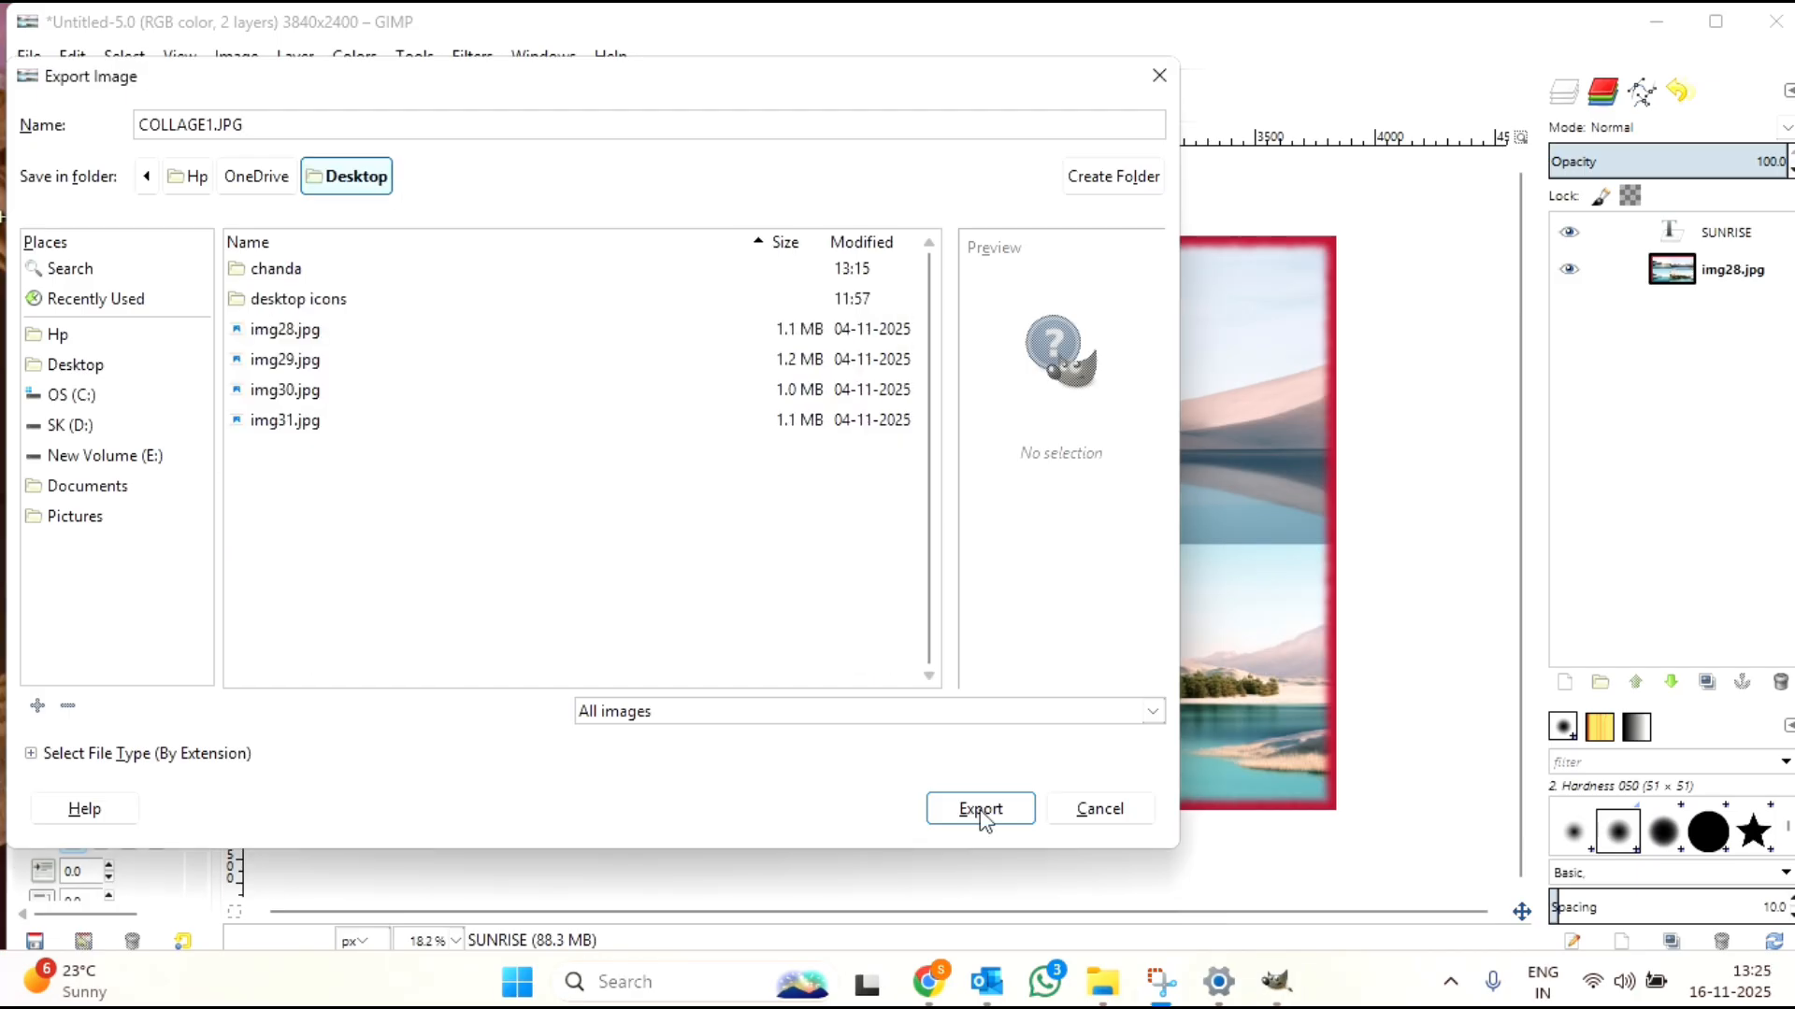
click(979, 810)
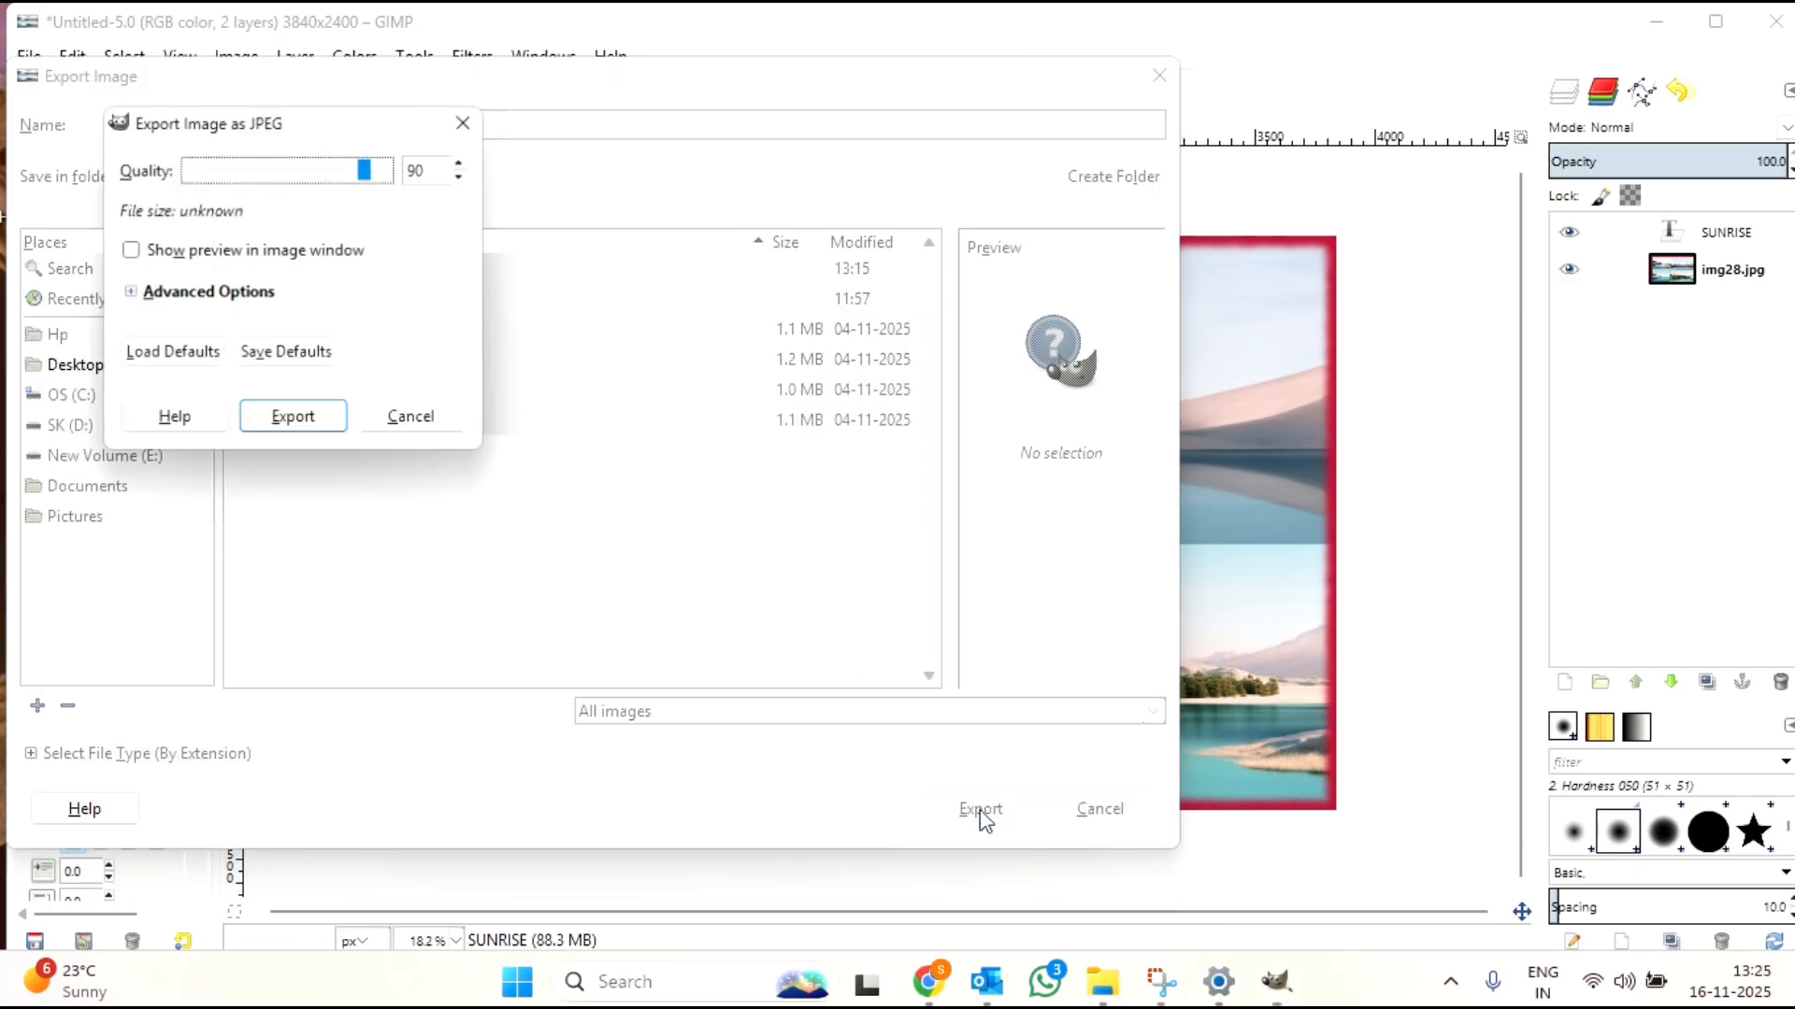
click(302, 425)
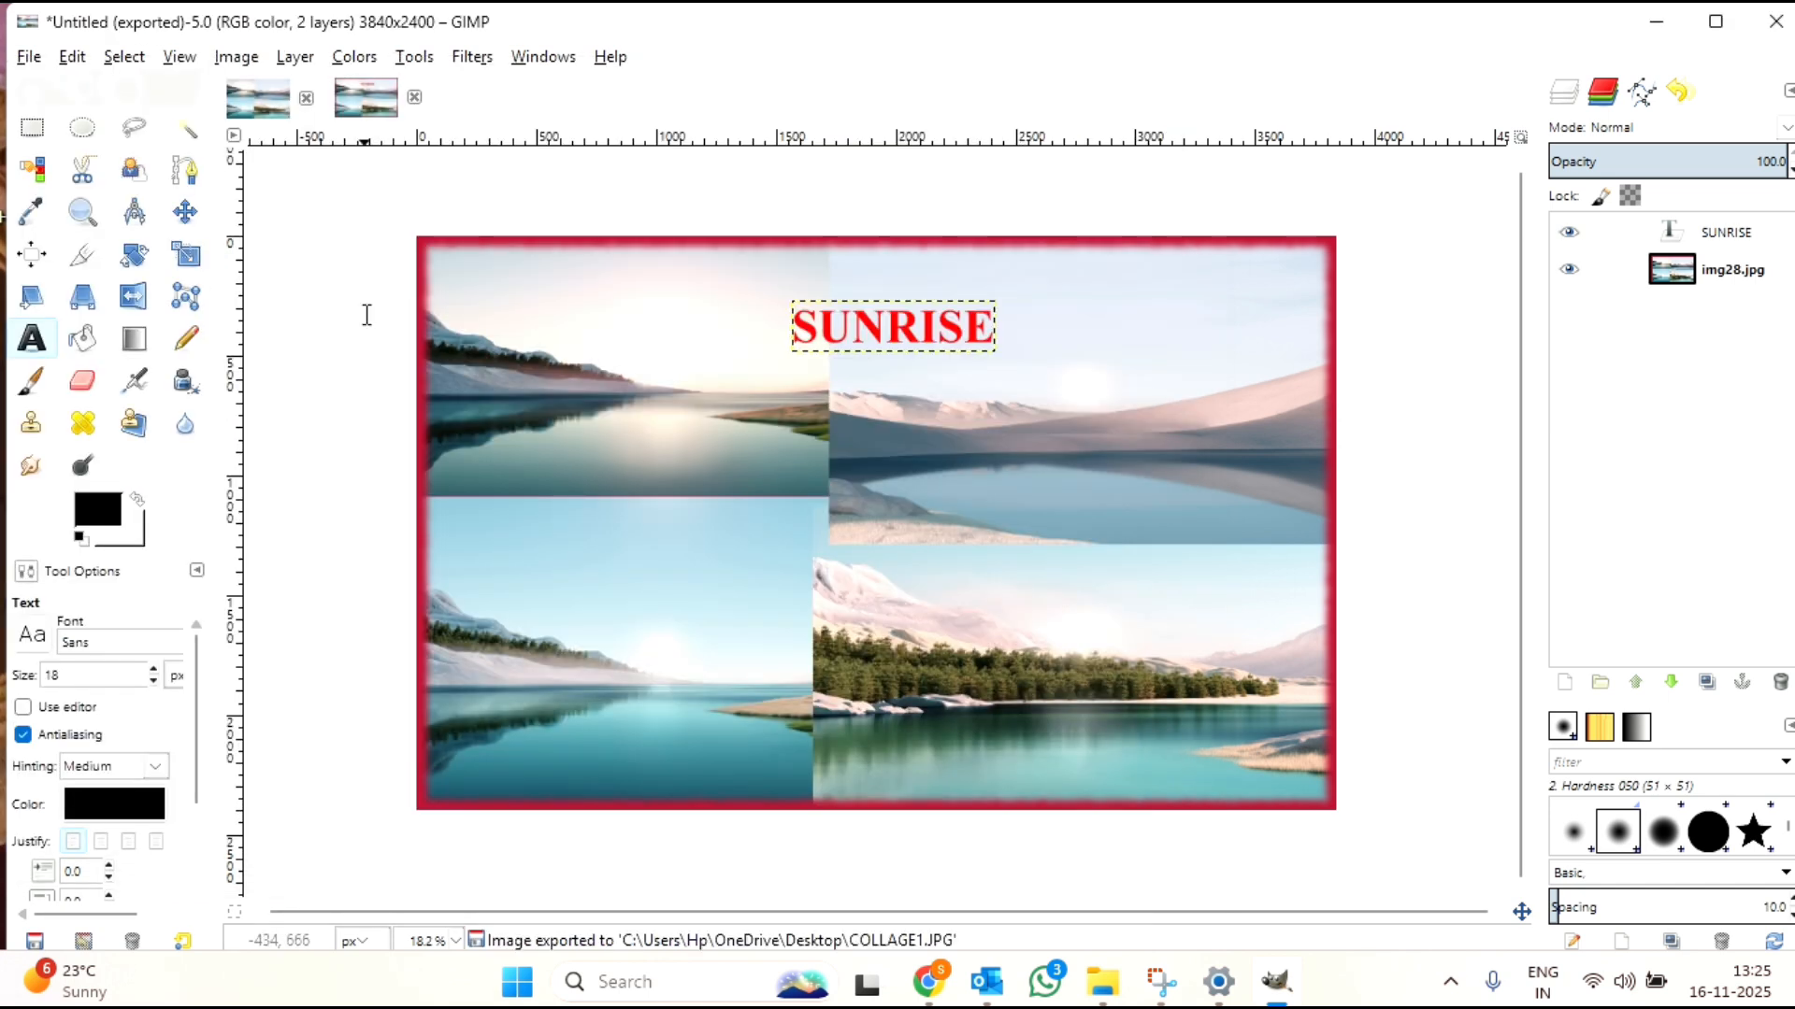
Step: Minimize GIMP and open the exported COLLAGE1 image from the desktop in Photos, using that app just once
click(1657, 22)
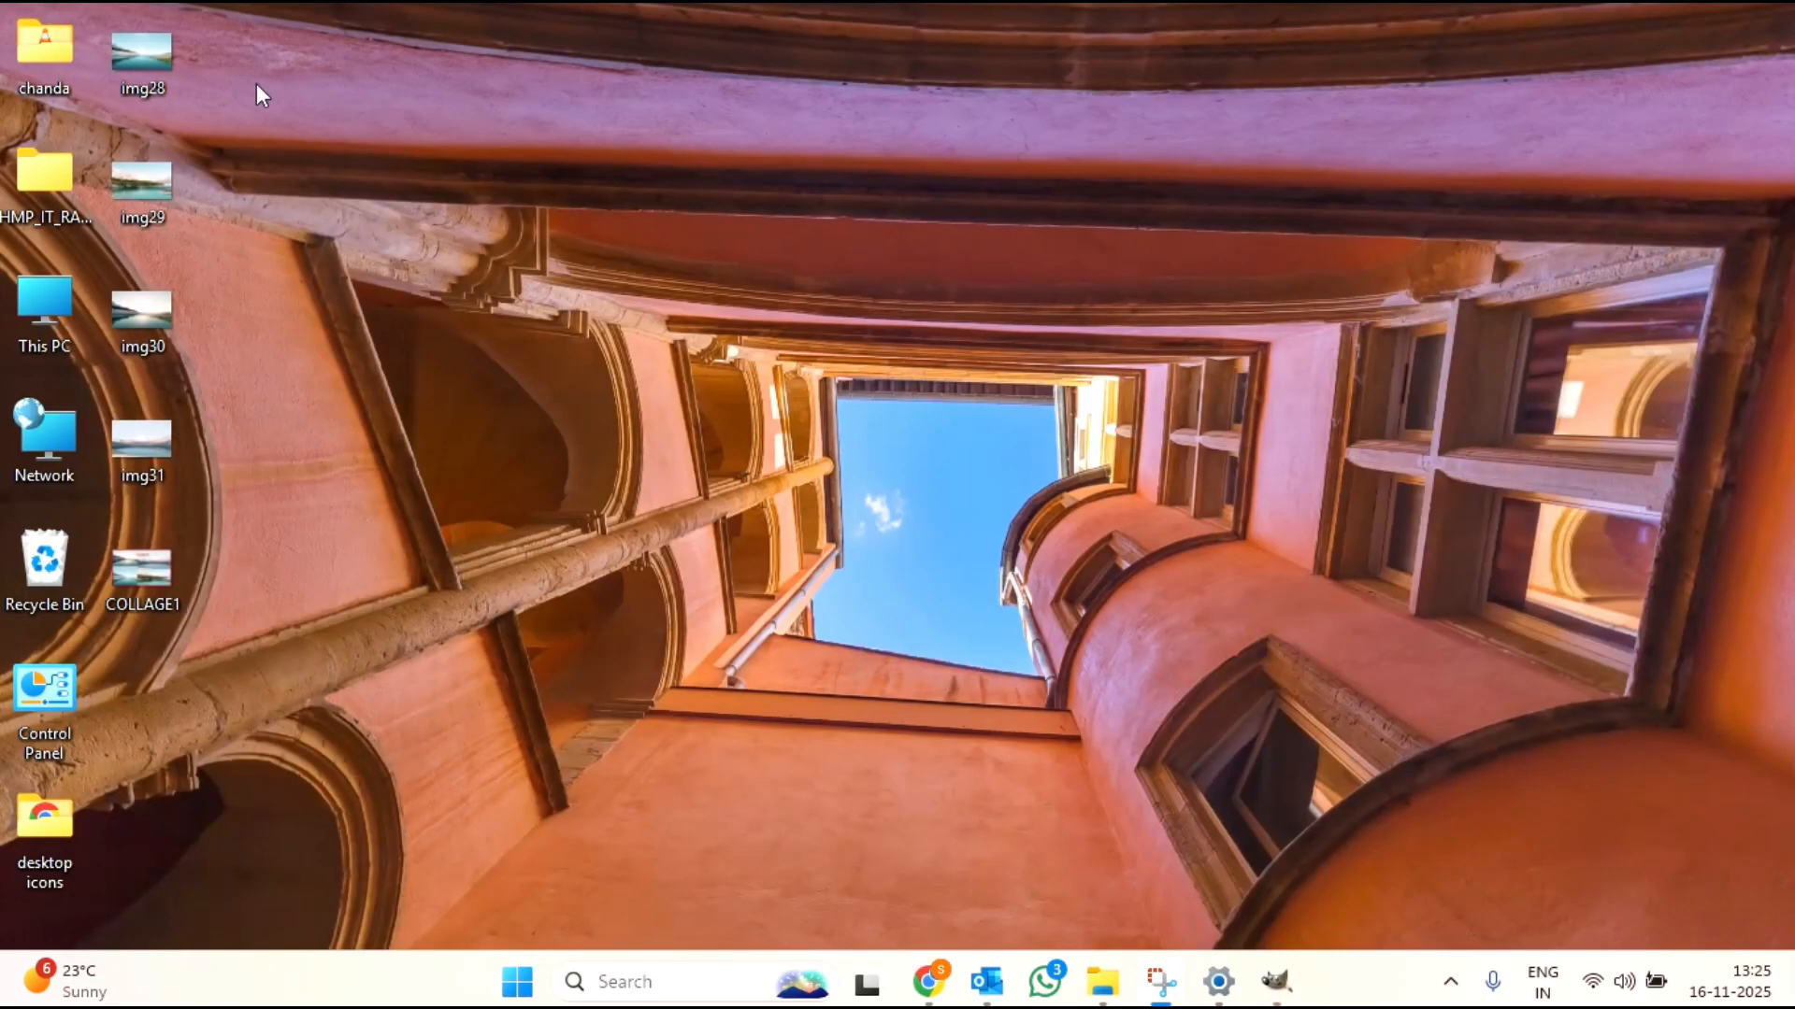
double_click(148, 589)
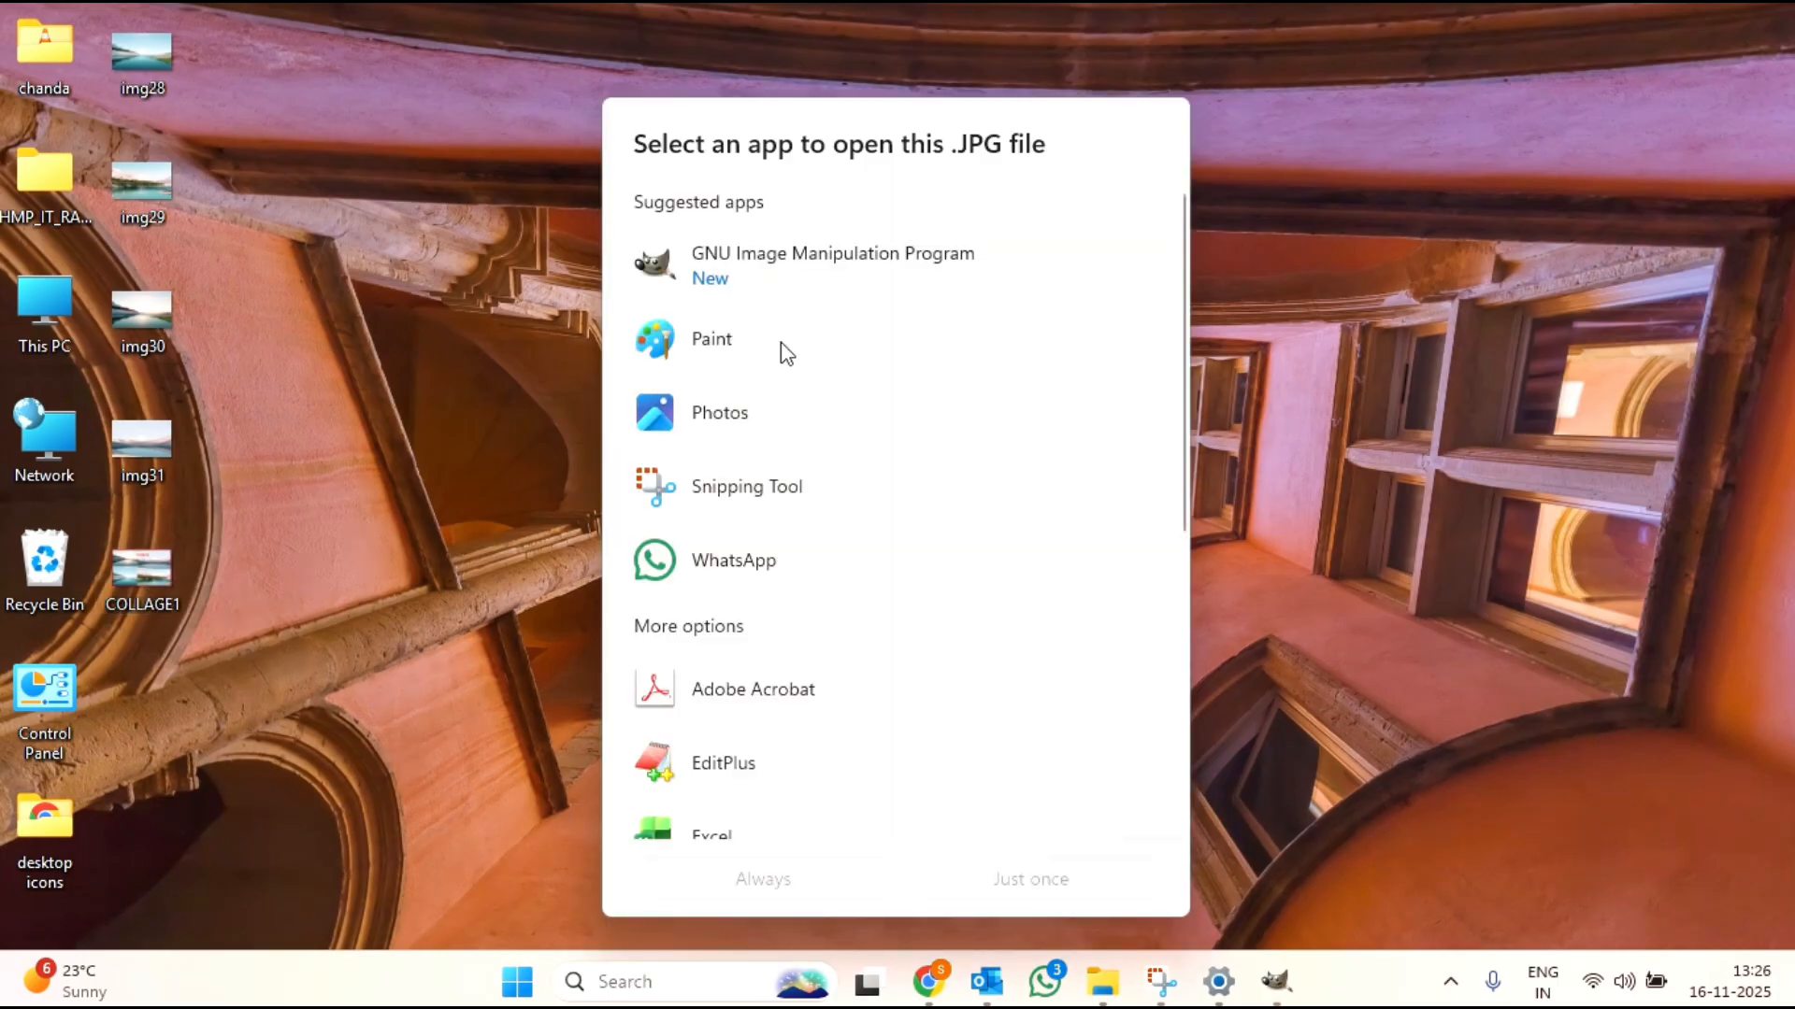
click(768, 404)
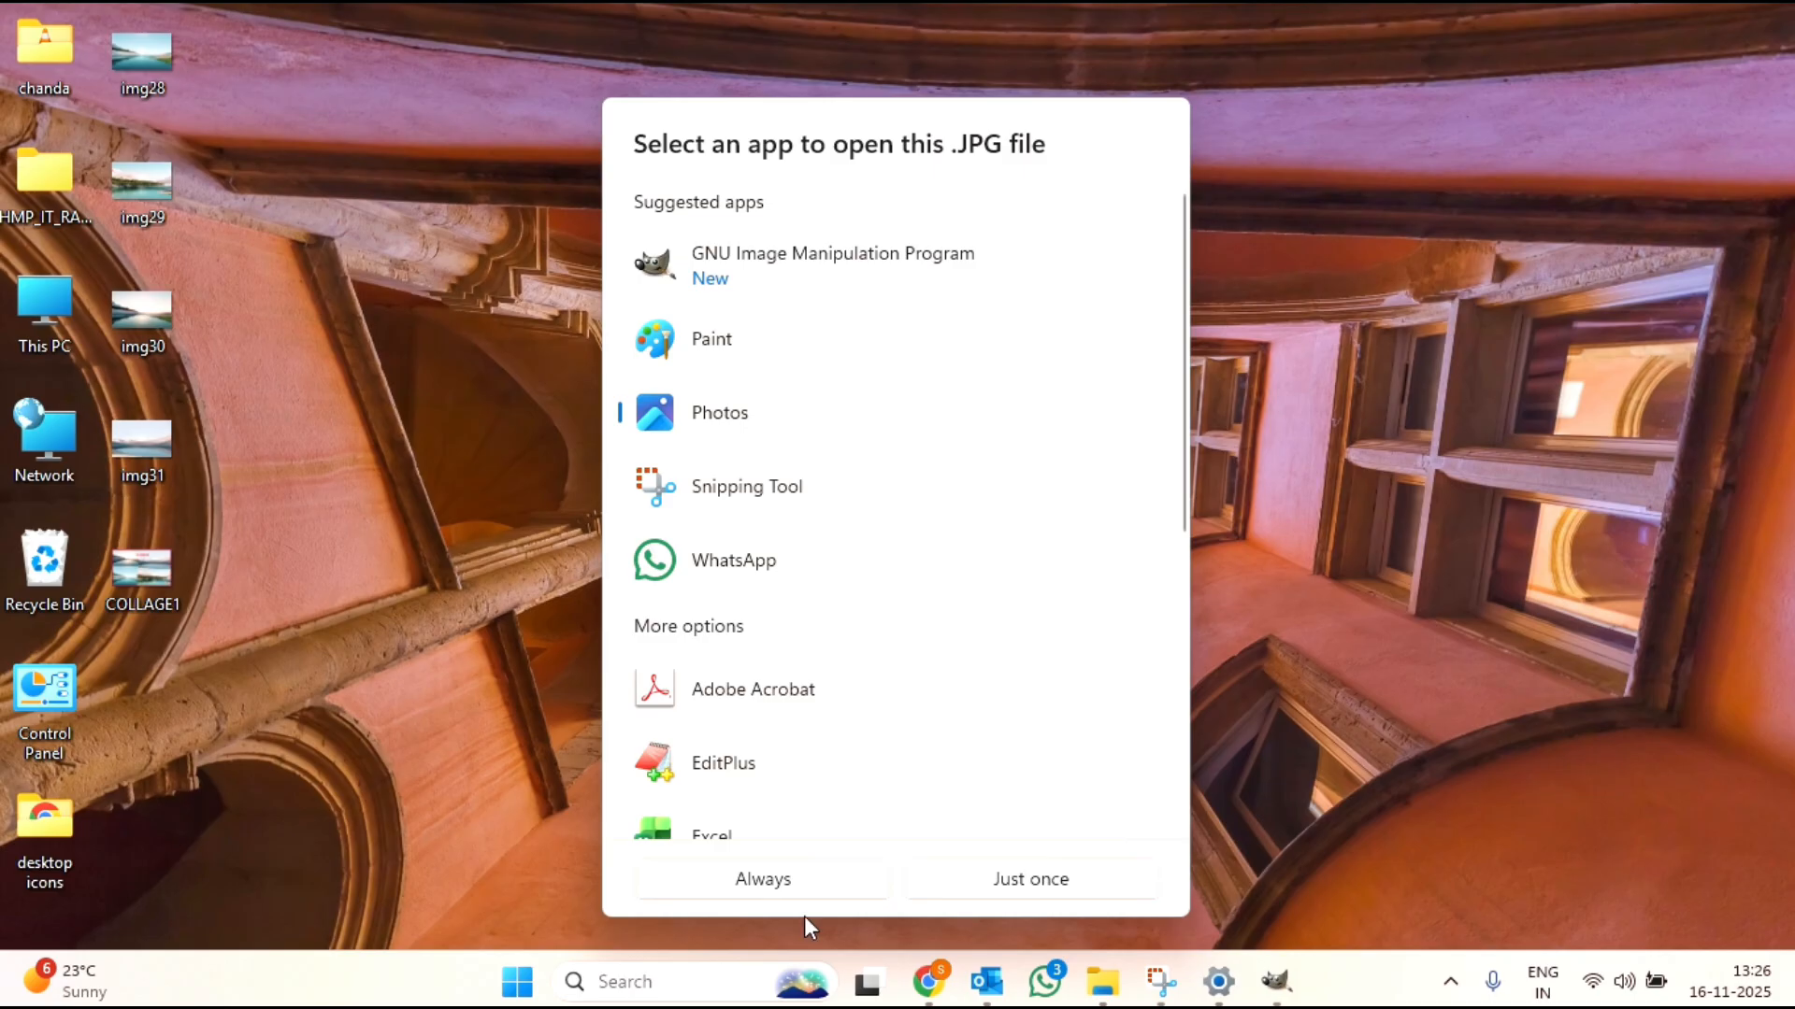
click(987, 894)
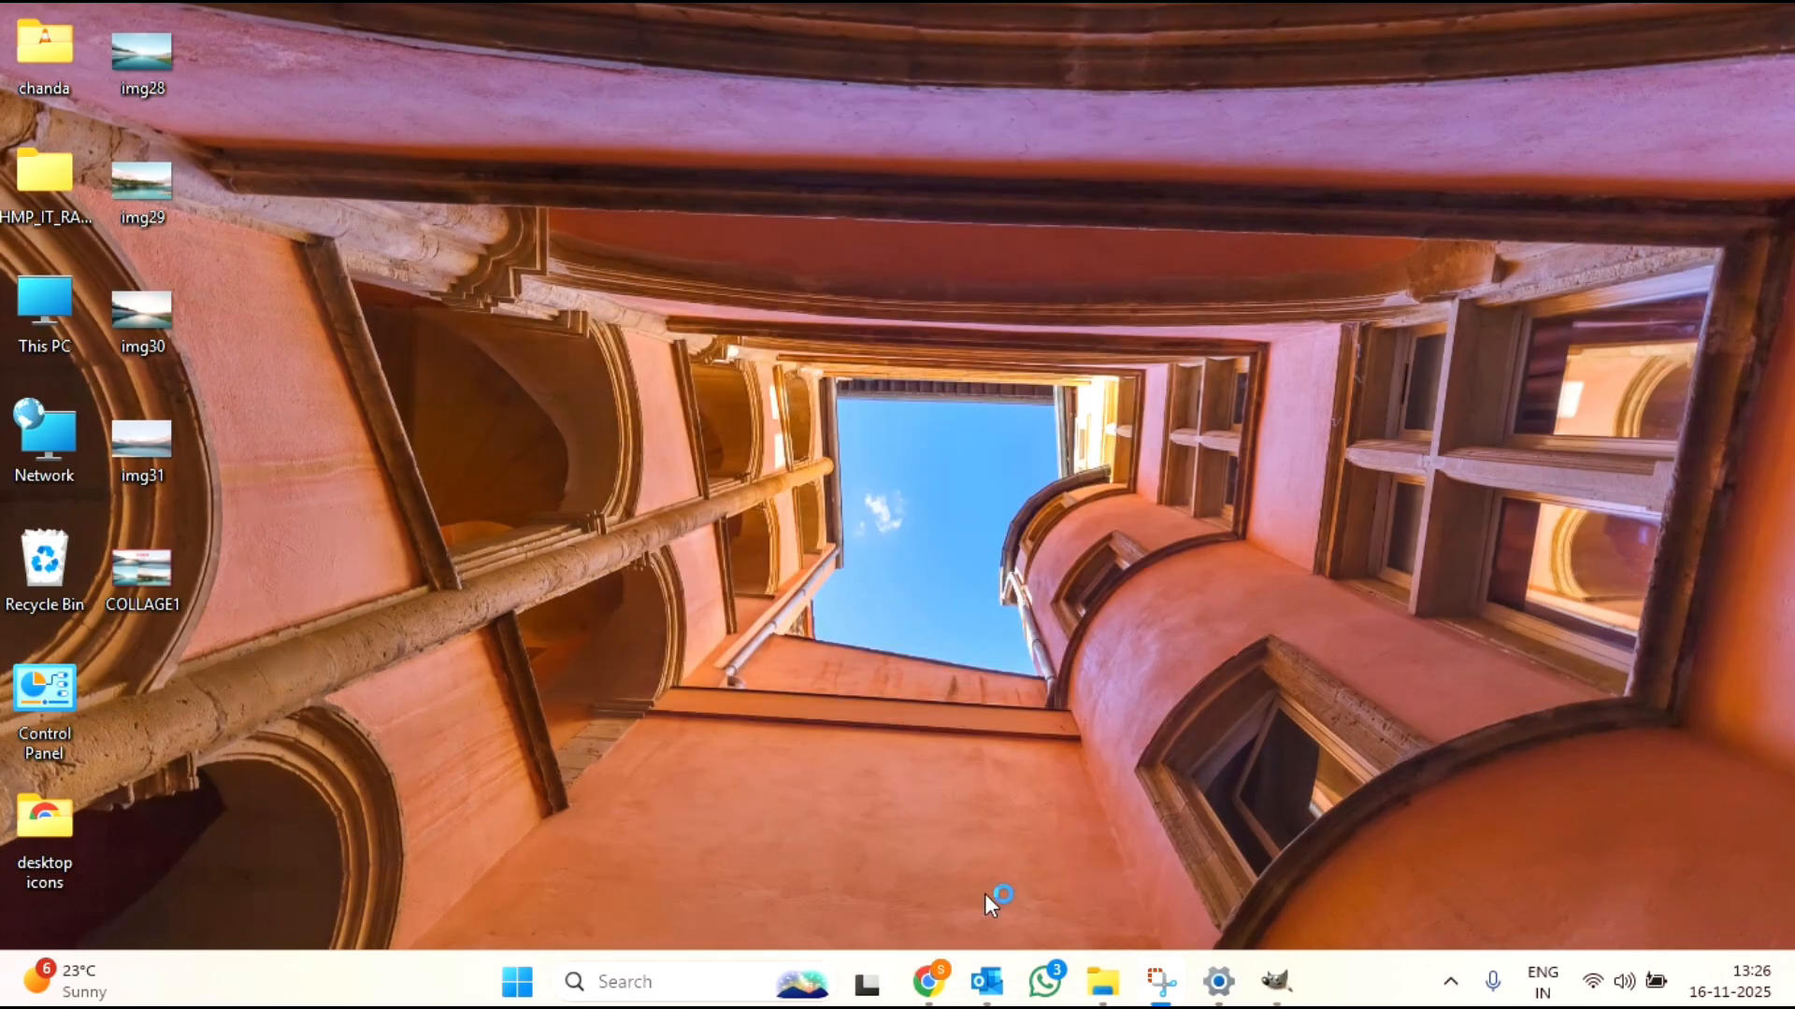